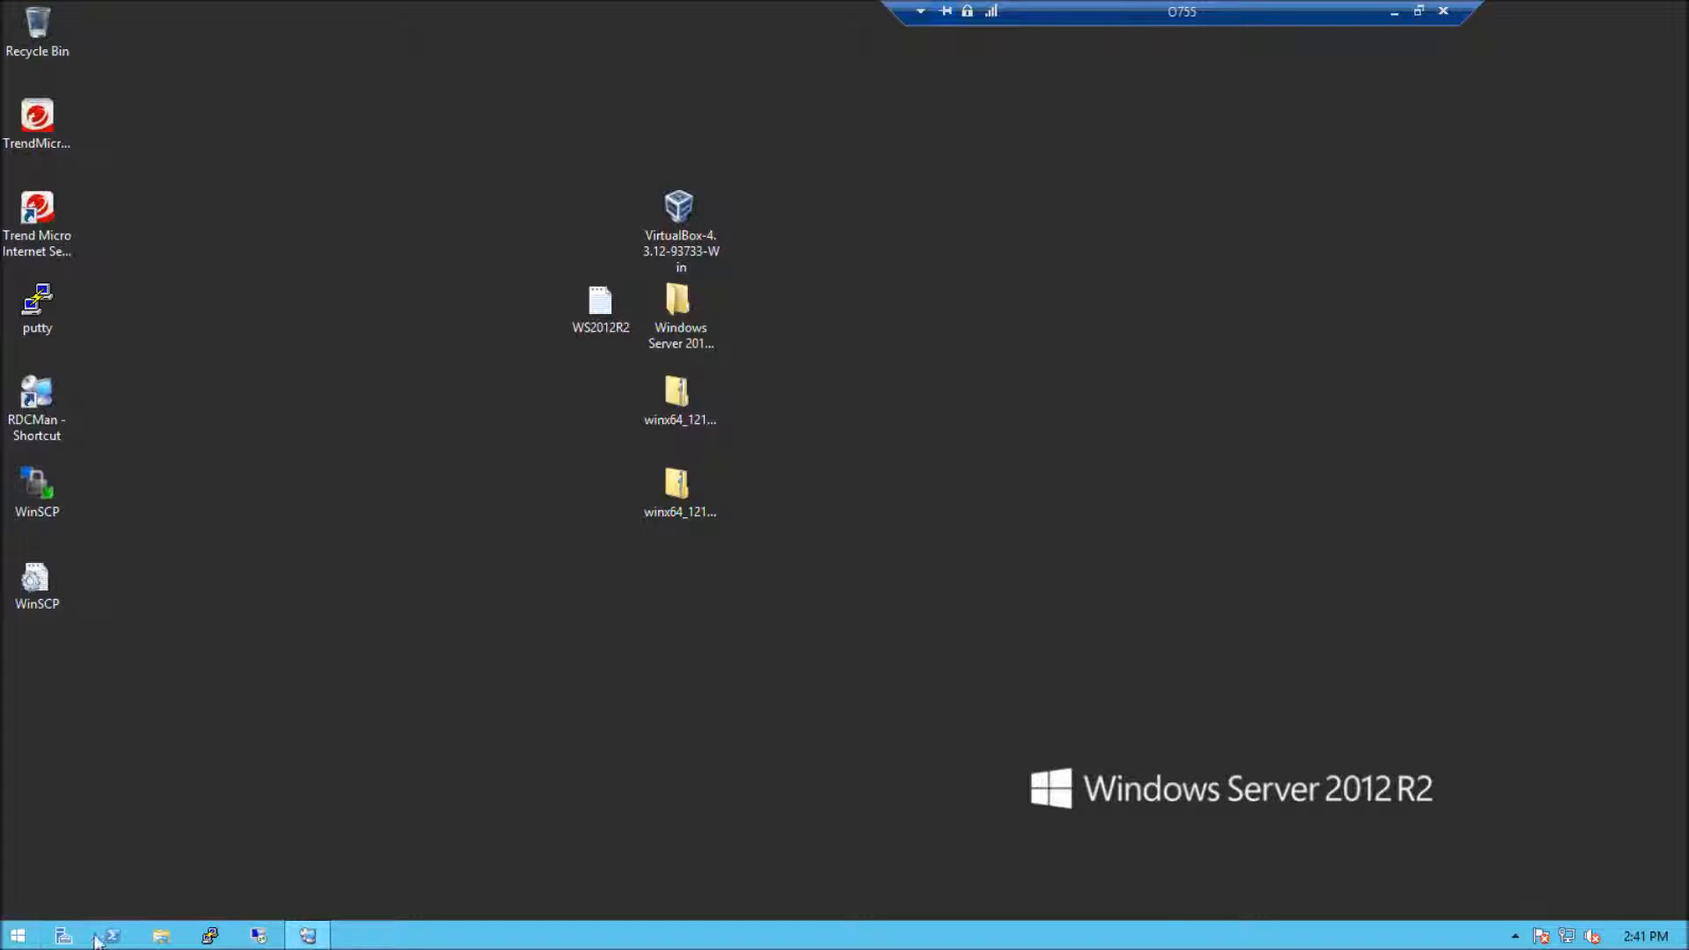
Open the server roles list in Server Manager's Add Roles and Features Wizard to locate Hyper-V, and close Server Manager without installing
click(60, 935)
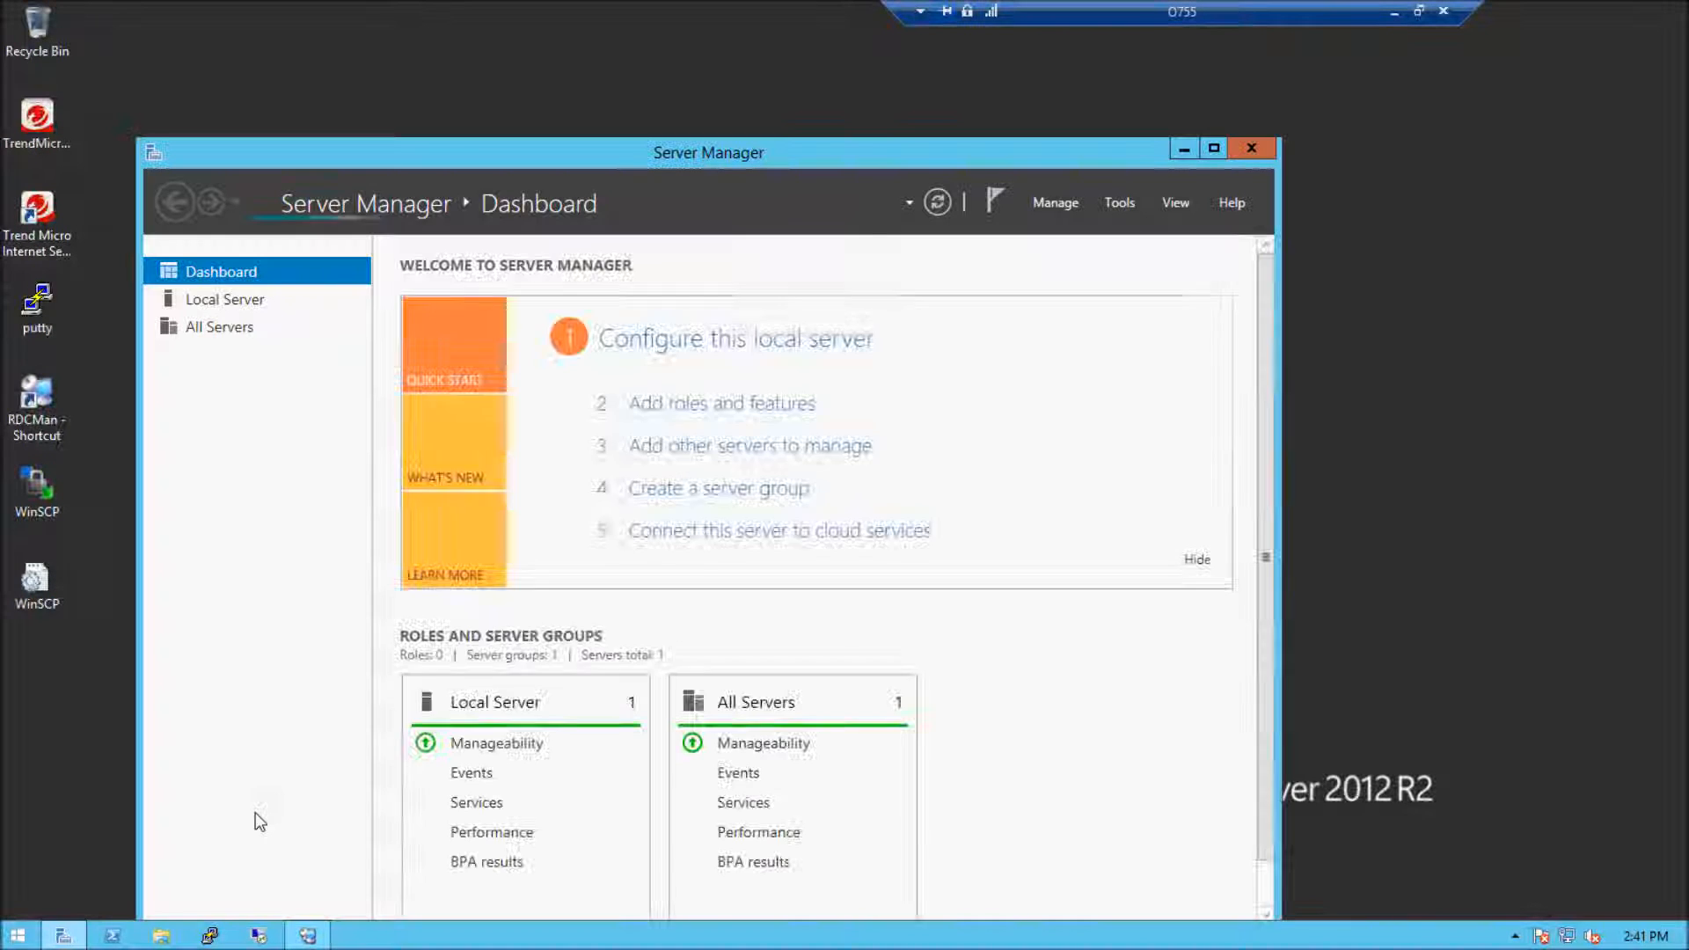
drag(648, 152, 658, 63)
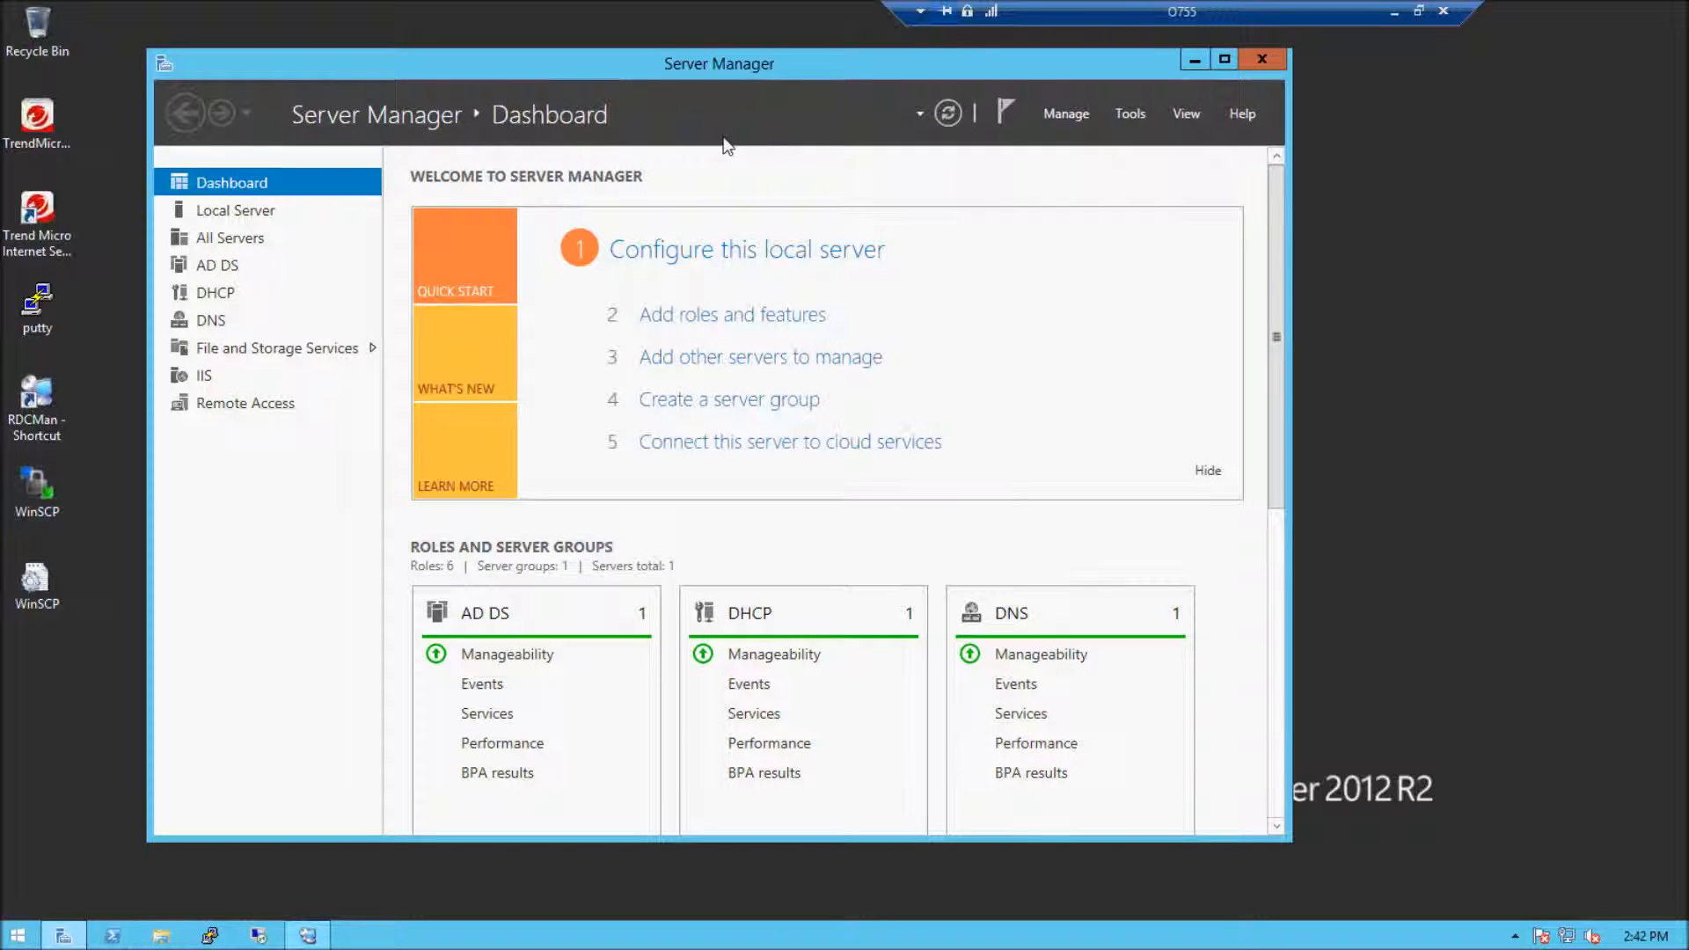
click(714, 320)
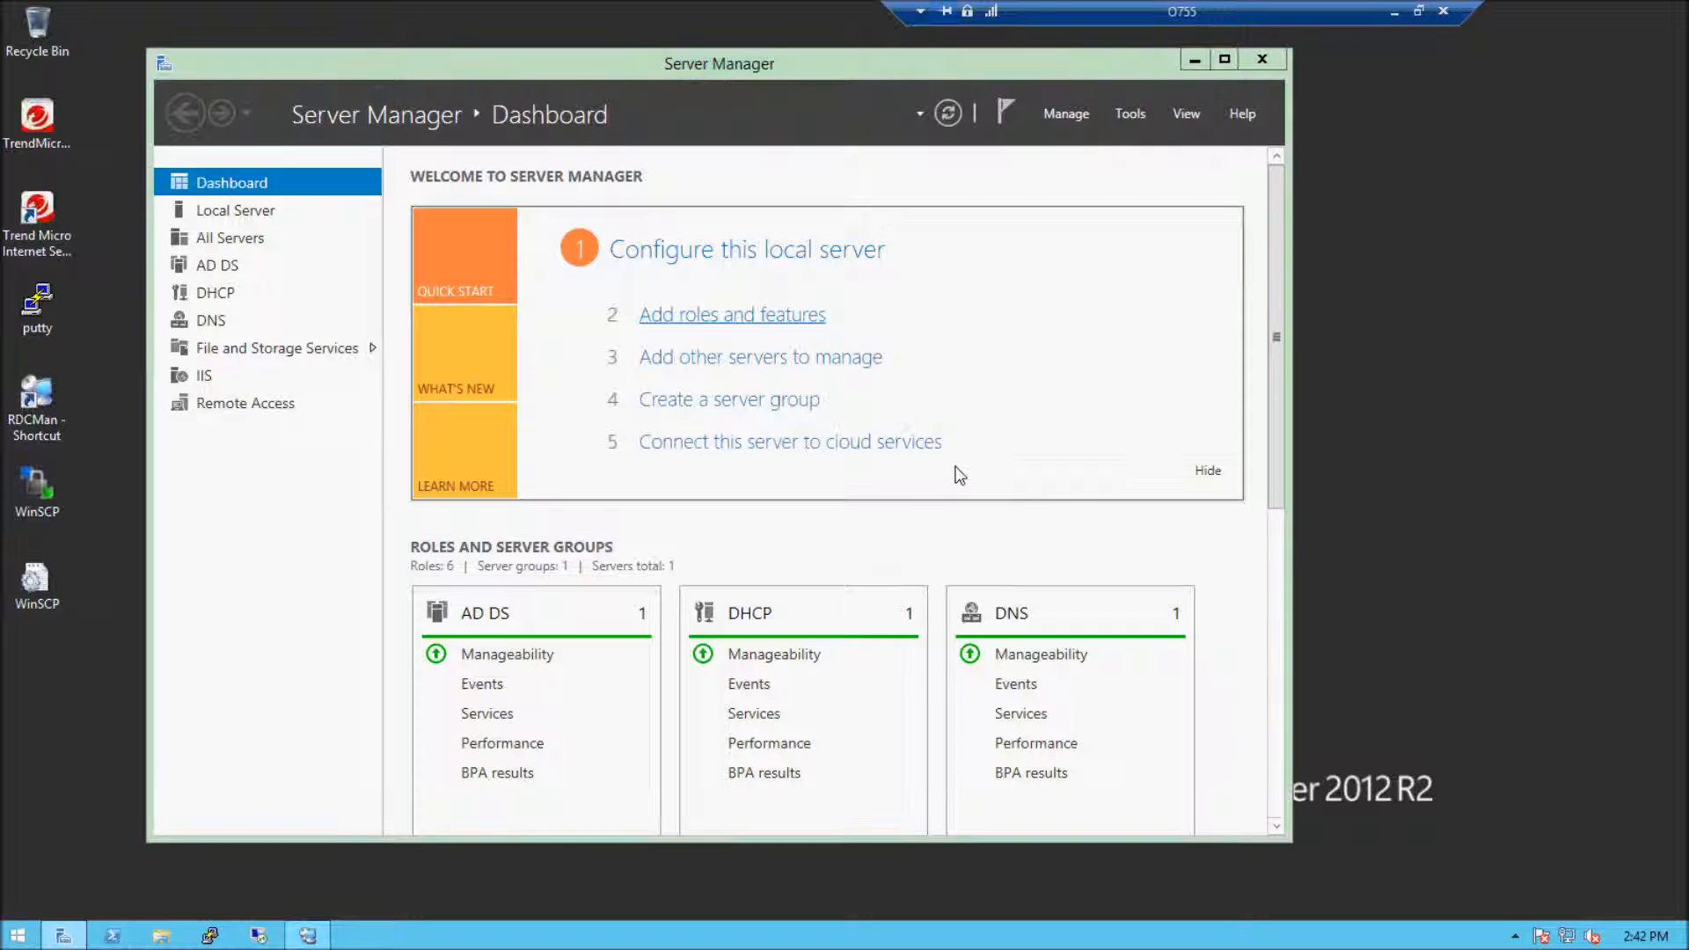
click(739, 733)
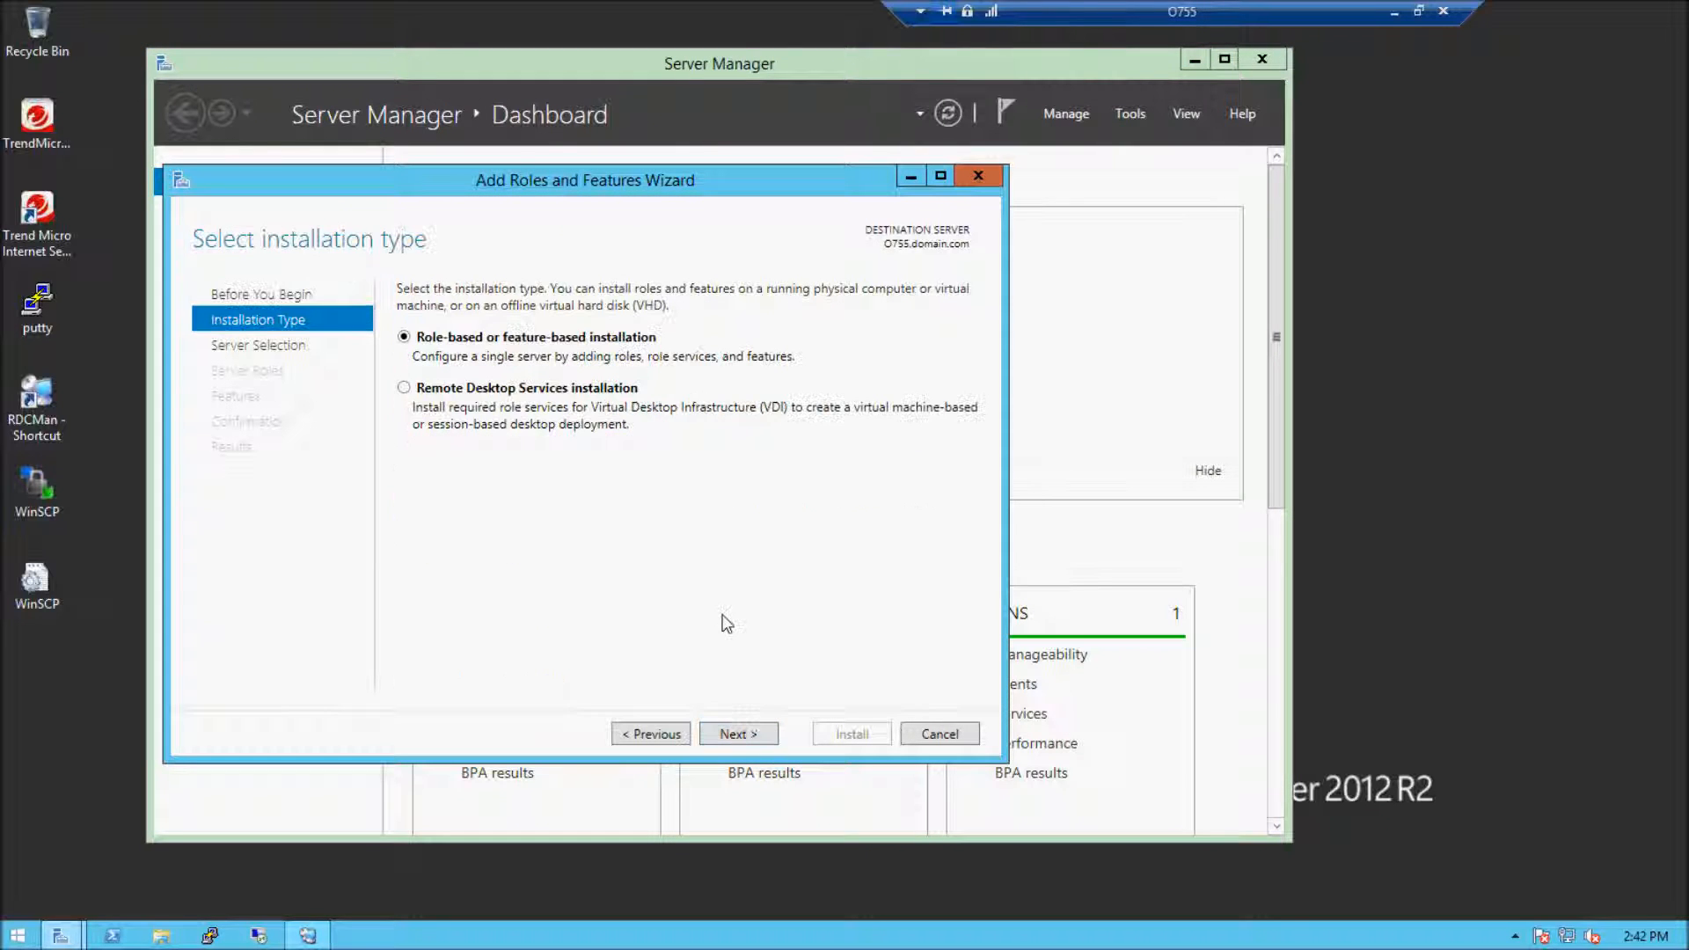
click(730, 737)
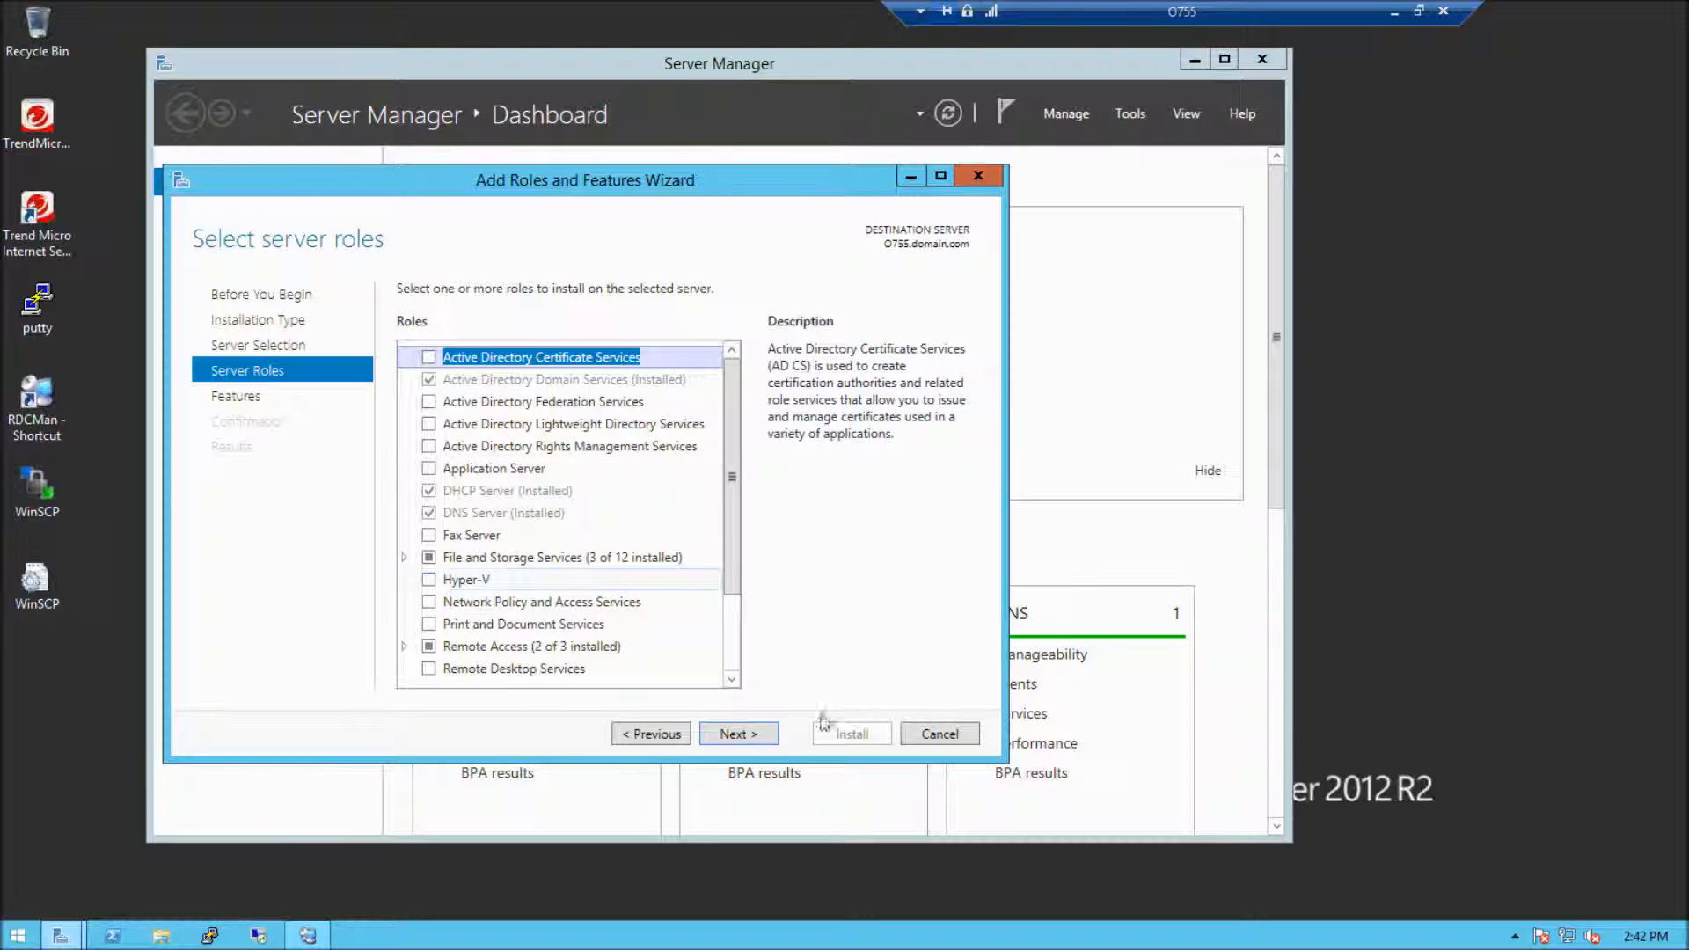
click(939, 733)
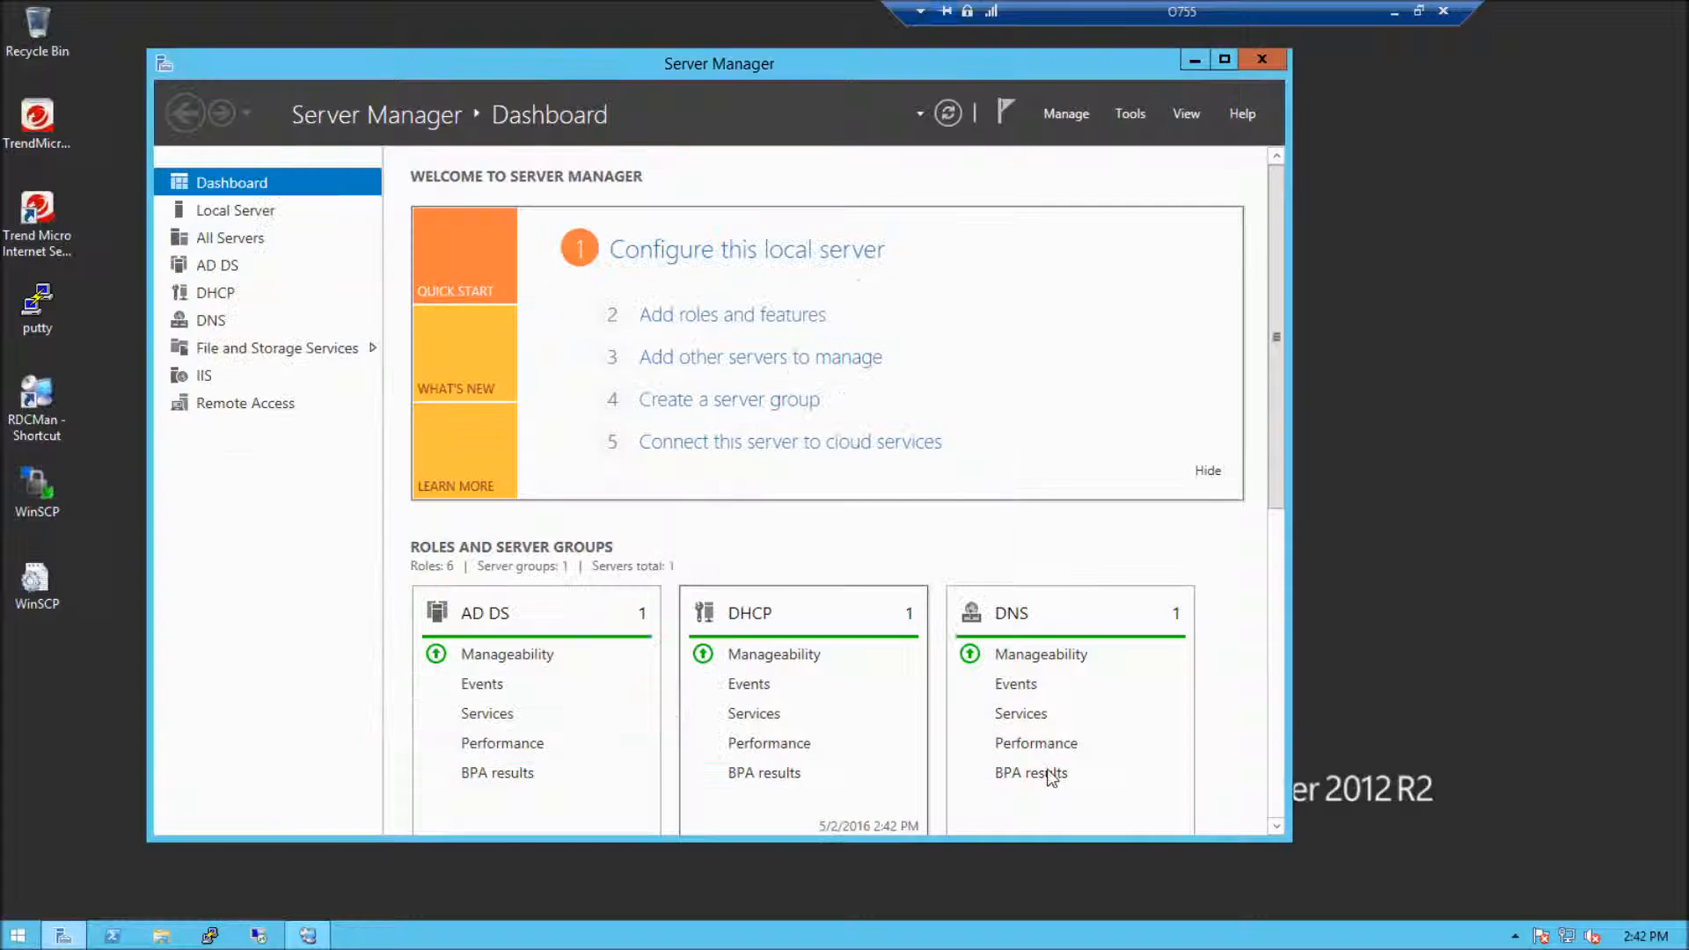
click(1264, 61)
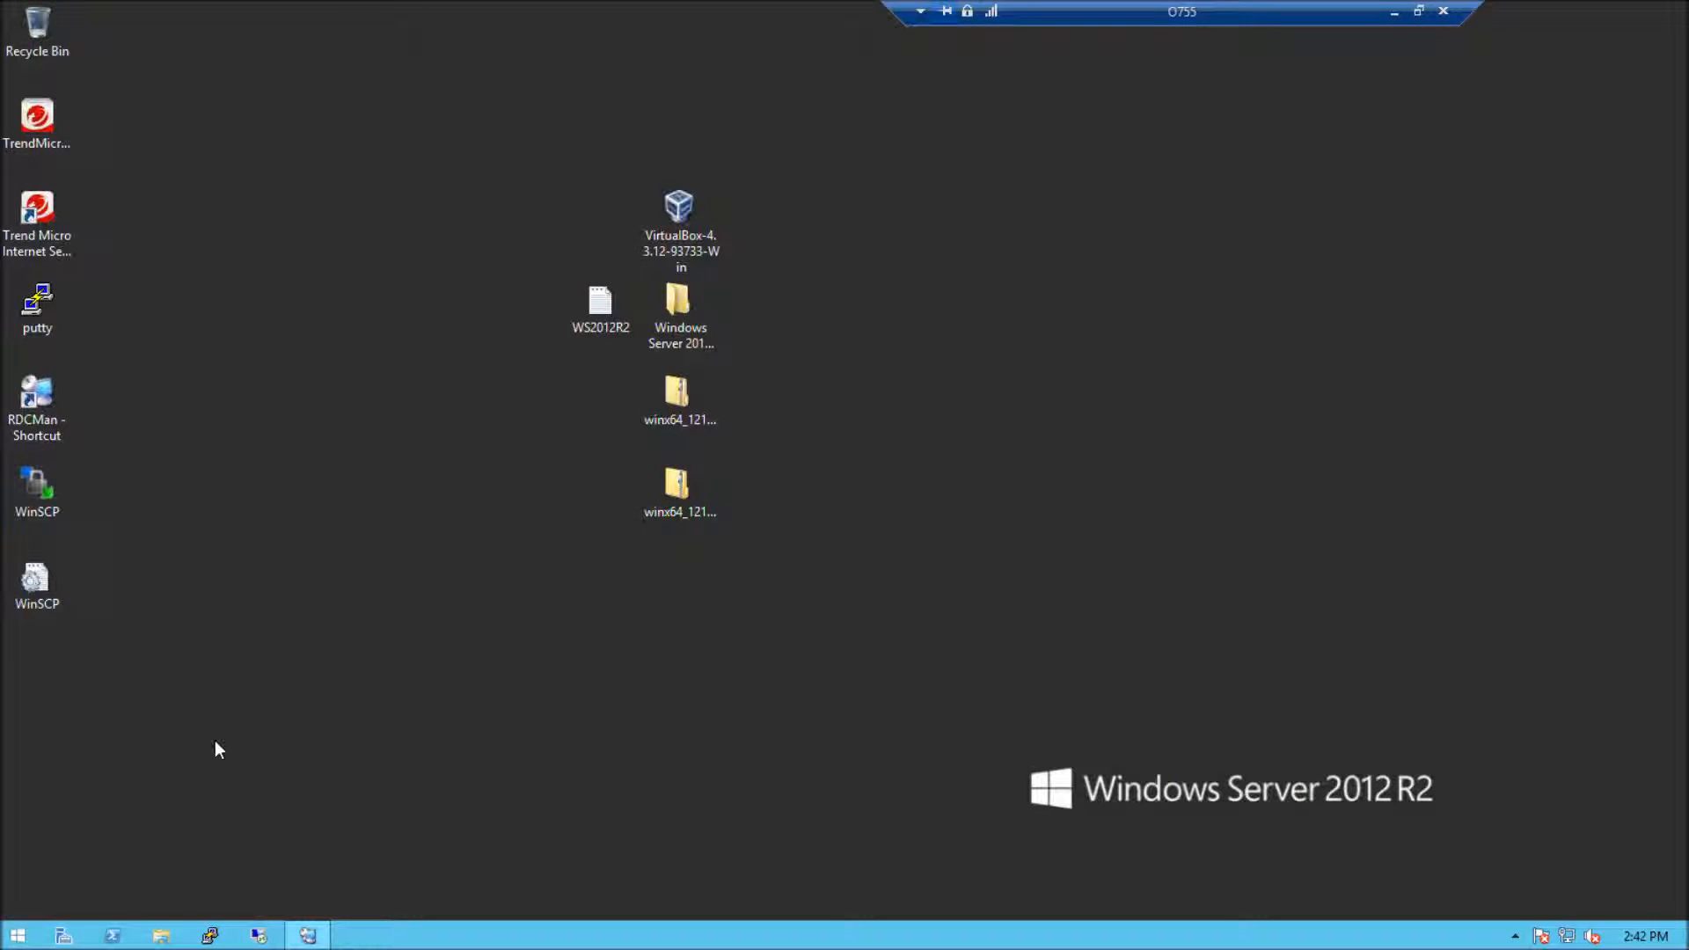
Connect to R610 through Remote Desktop Connection, enter the account password and show the session full screen
click(276, 939)
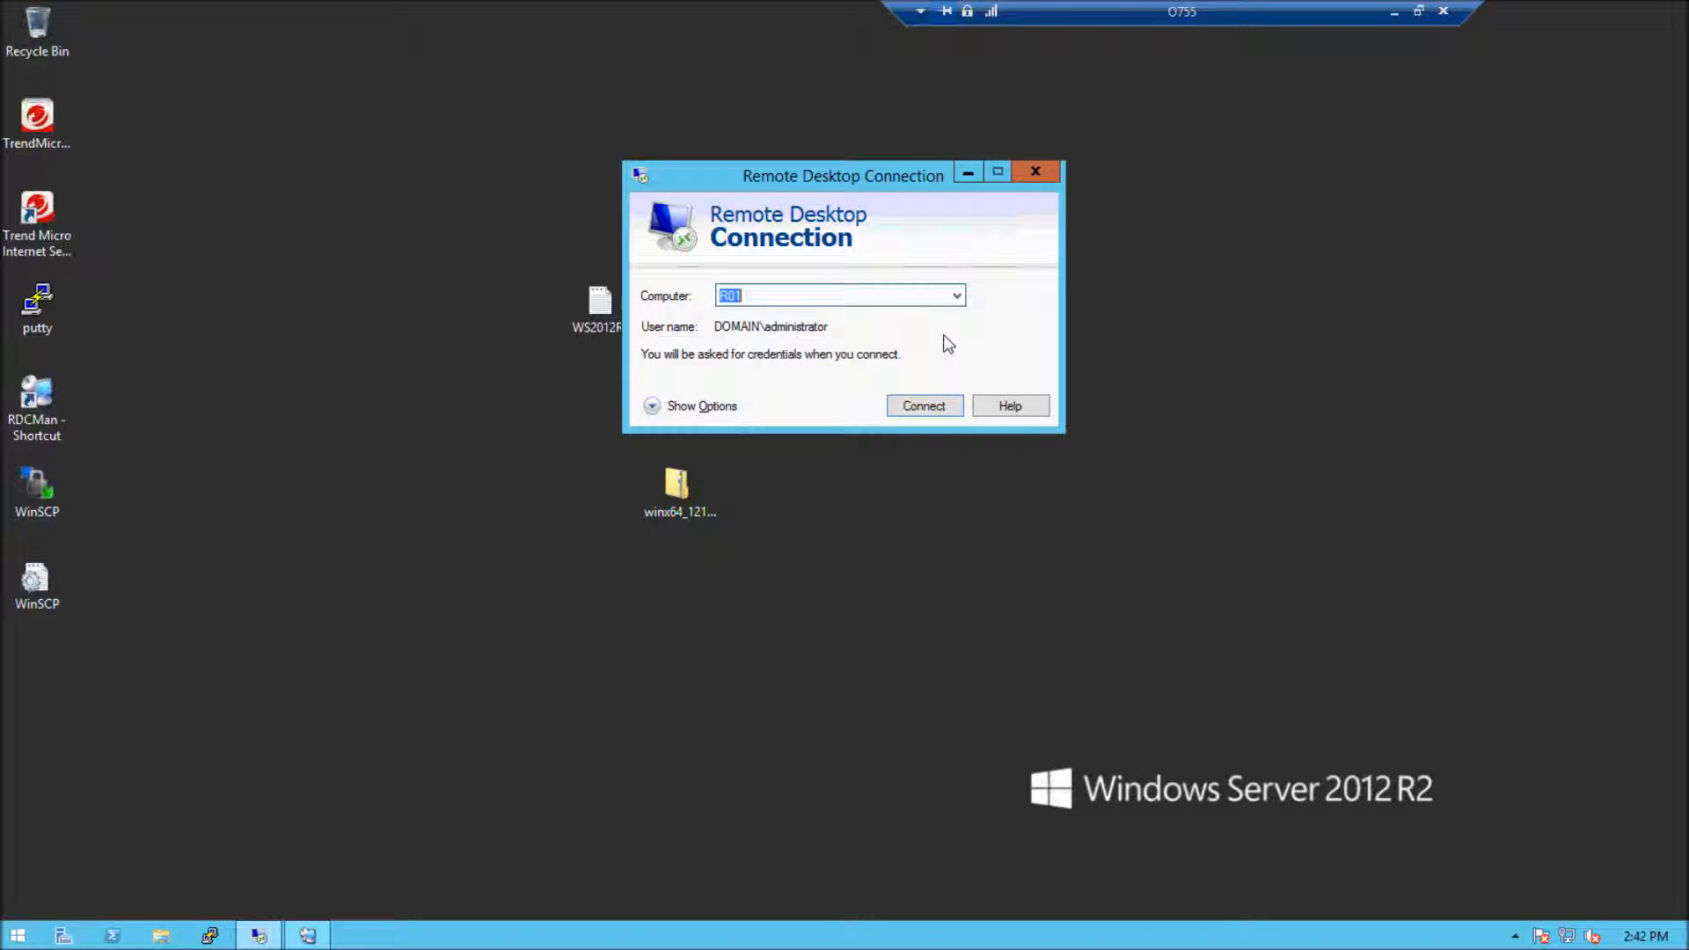
click(956, 296)
click(897, 350)
click(910, 408)
text(••••••)
key(Return)
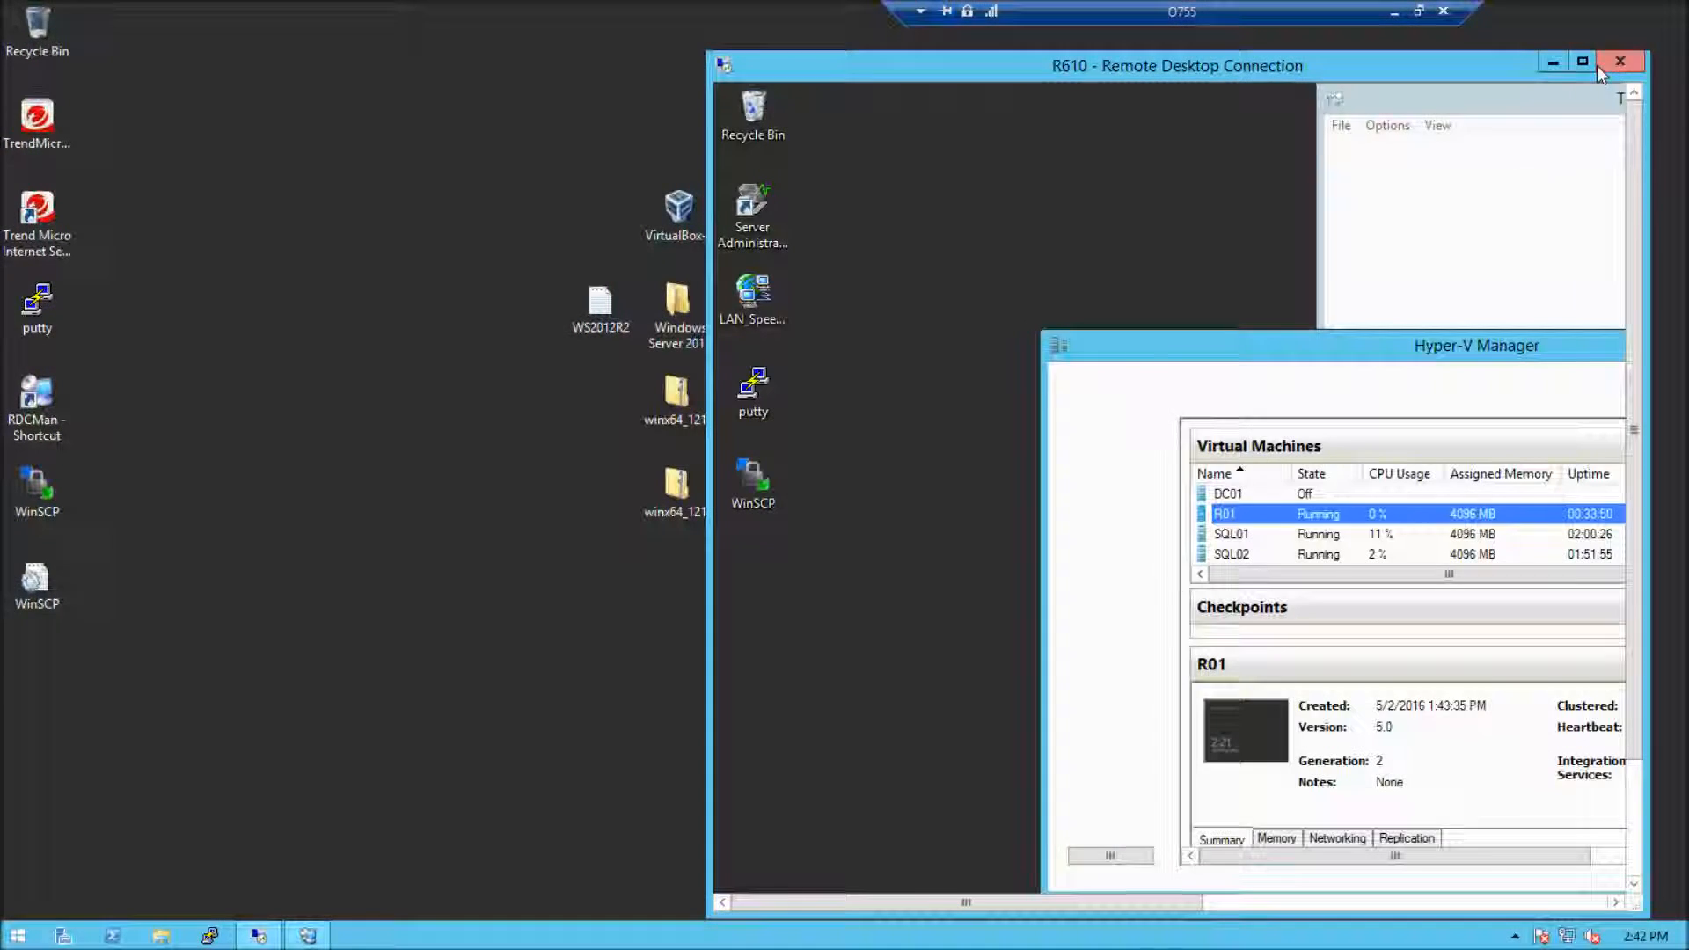
click(1596, 65)
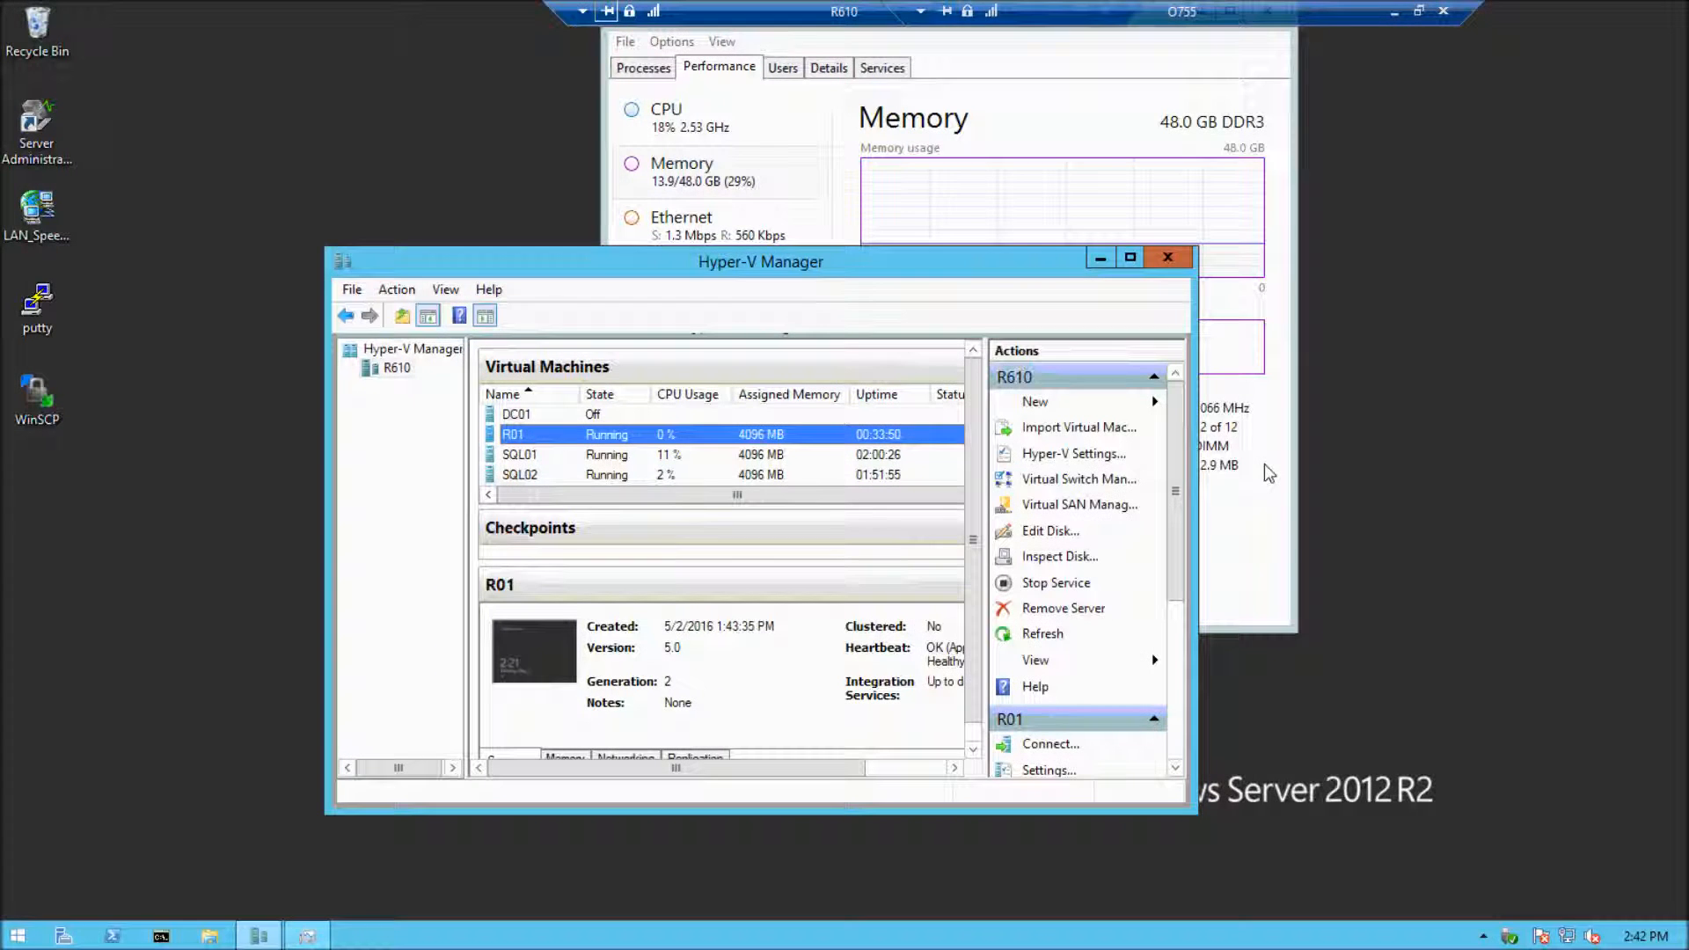
Place Hyper-V Manager and Task Manager apart, shift both connection bars out of the way, and view the host's CPU and memory performance
drag(764, 263, 1249, 361)
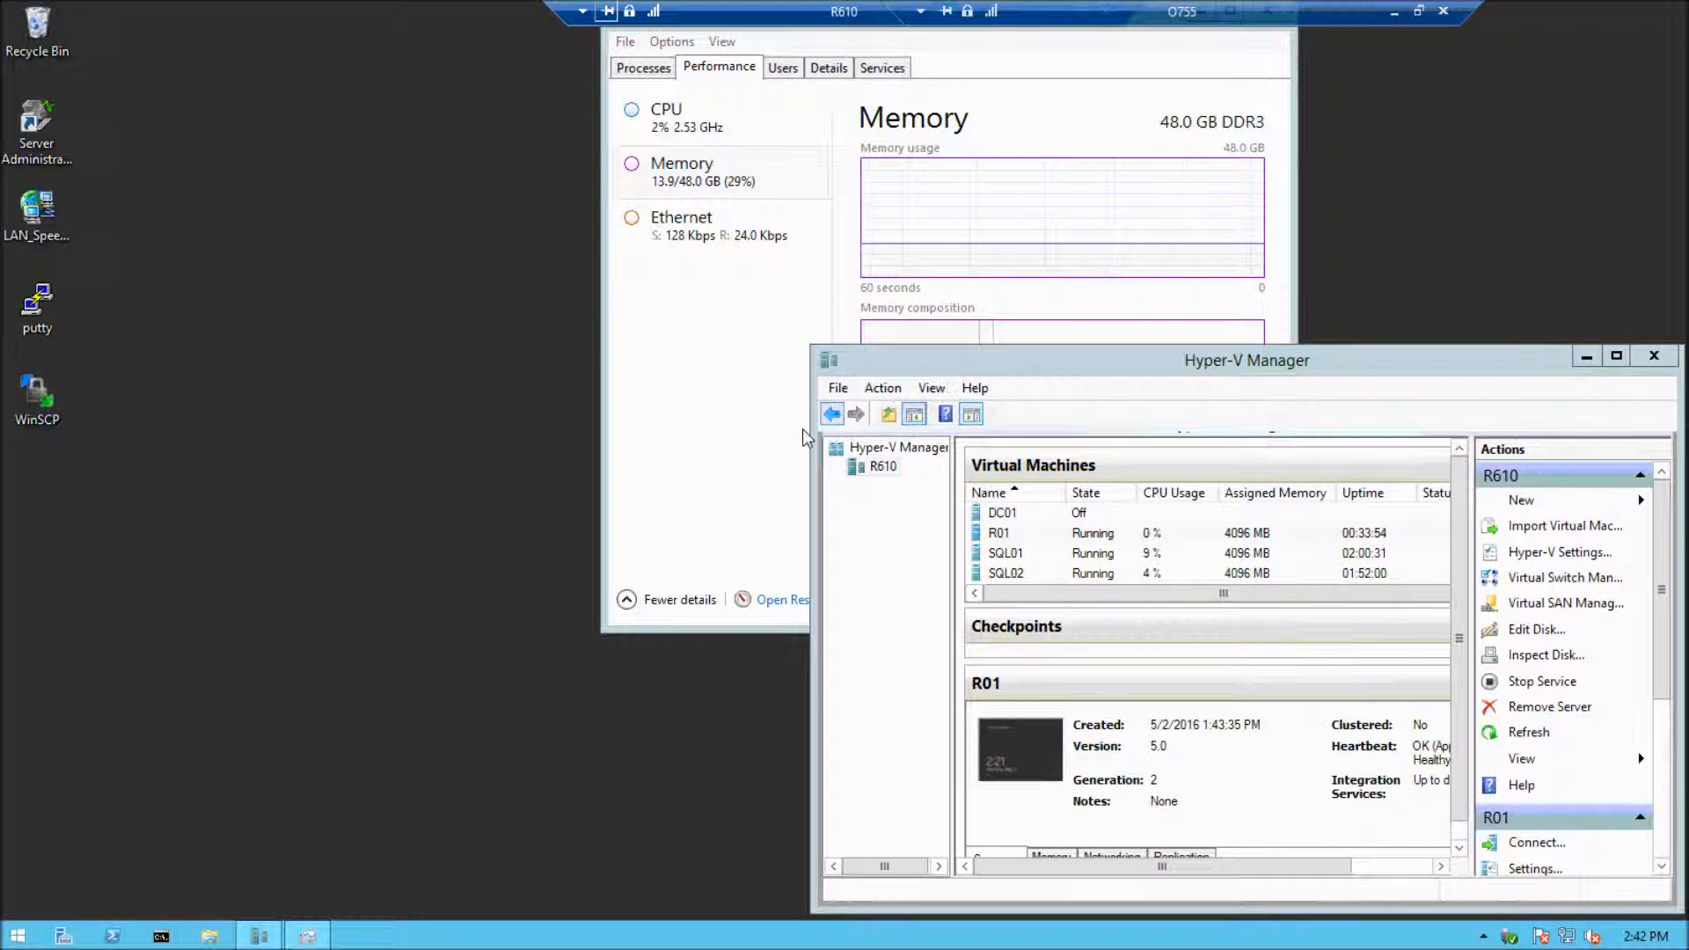
click(728, 437)
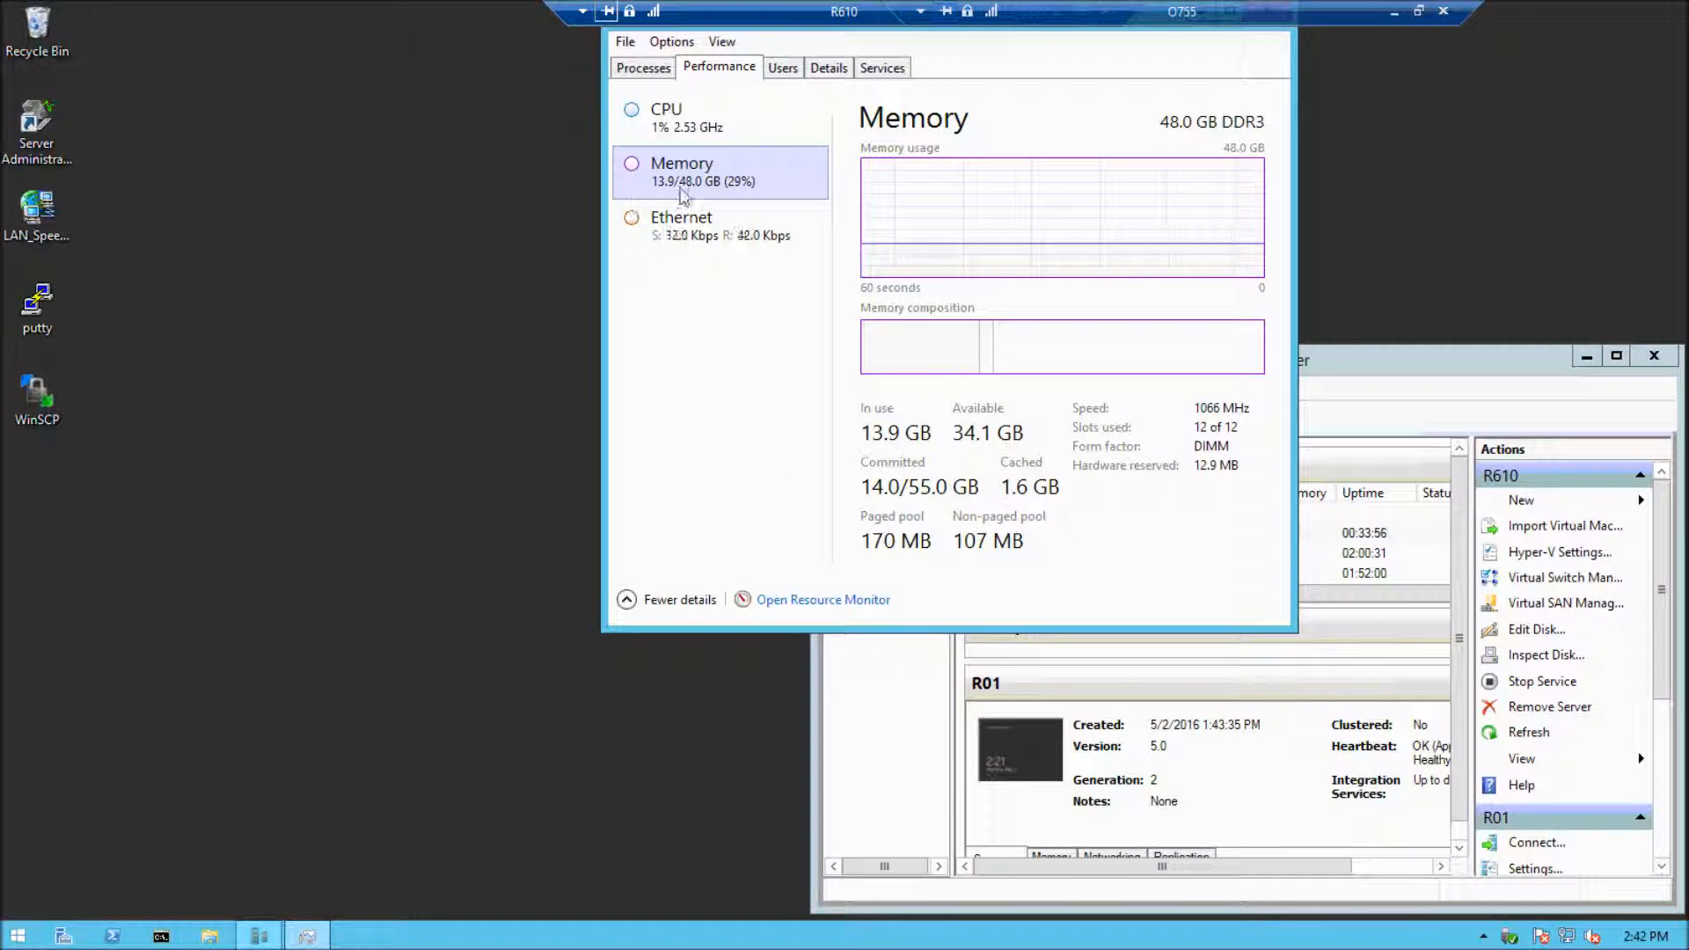
drag(769, 16, 275, 53)
drag(1148, 13, 536, 17)
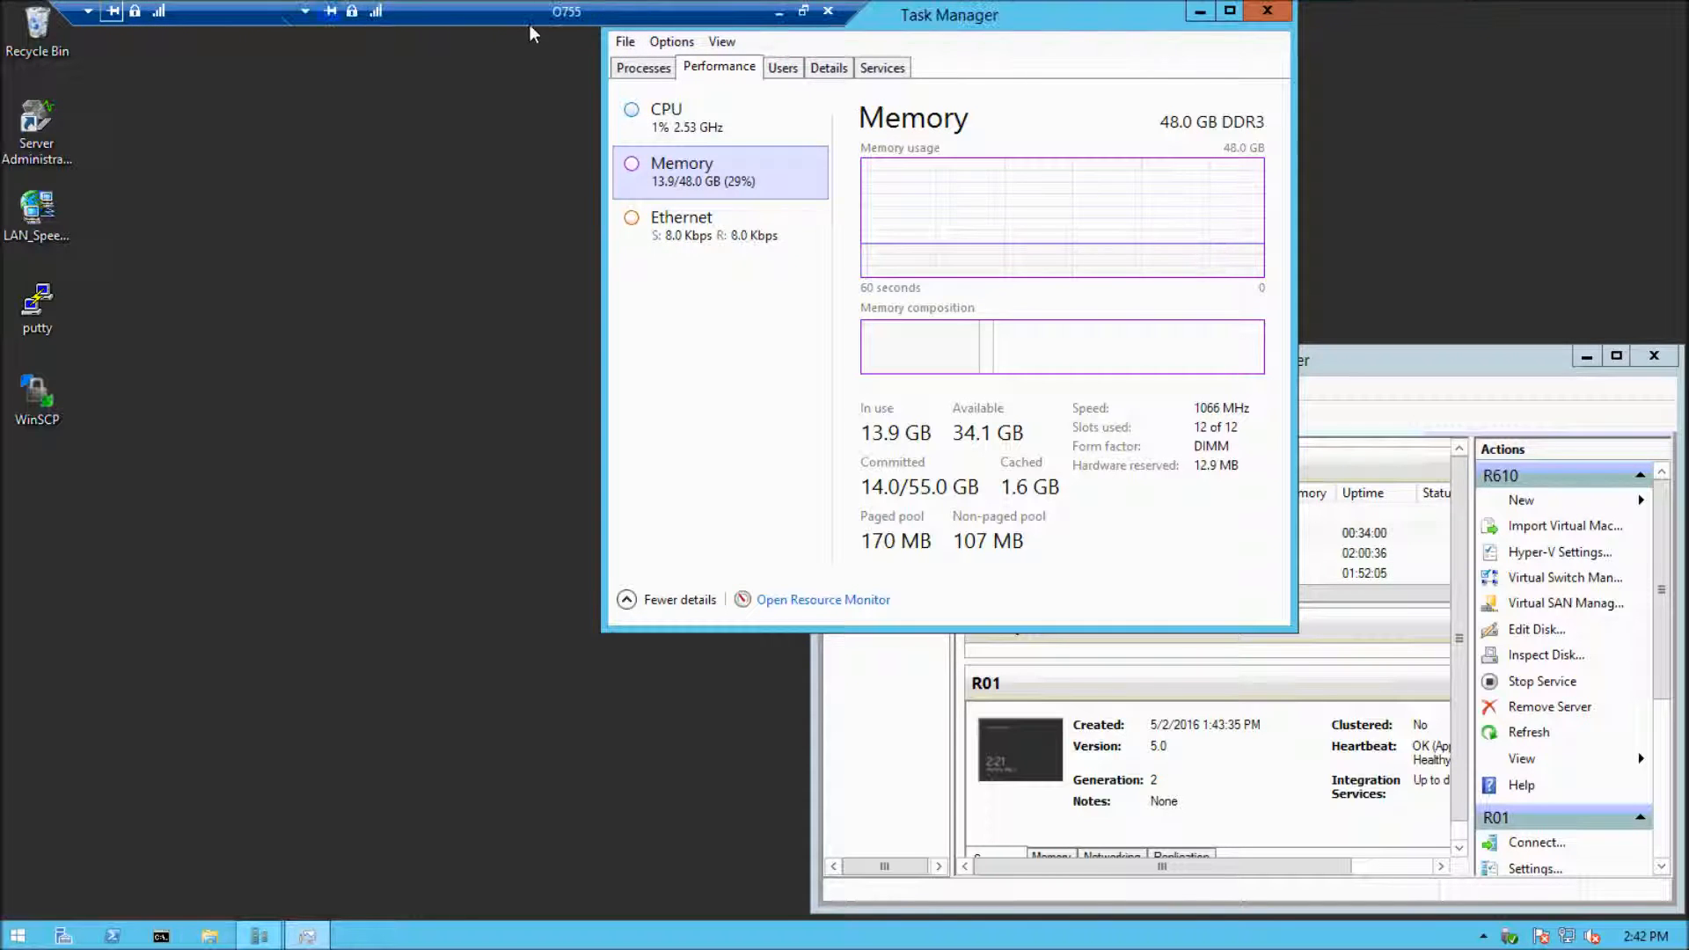
drag(1018, 18, 1400, 22)
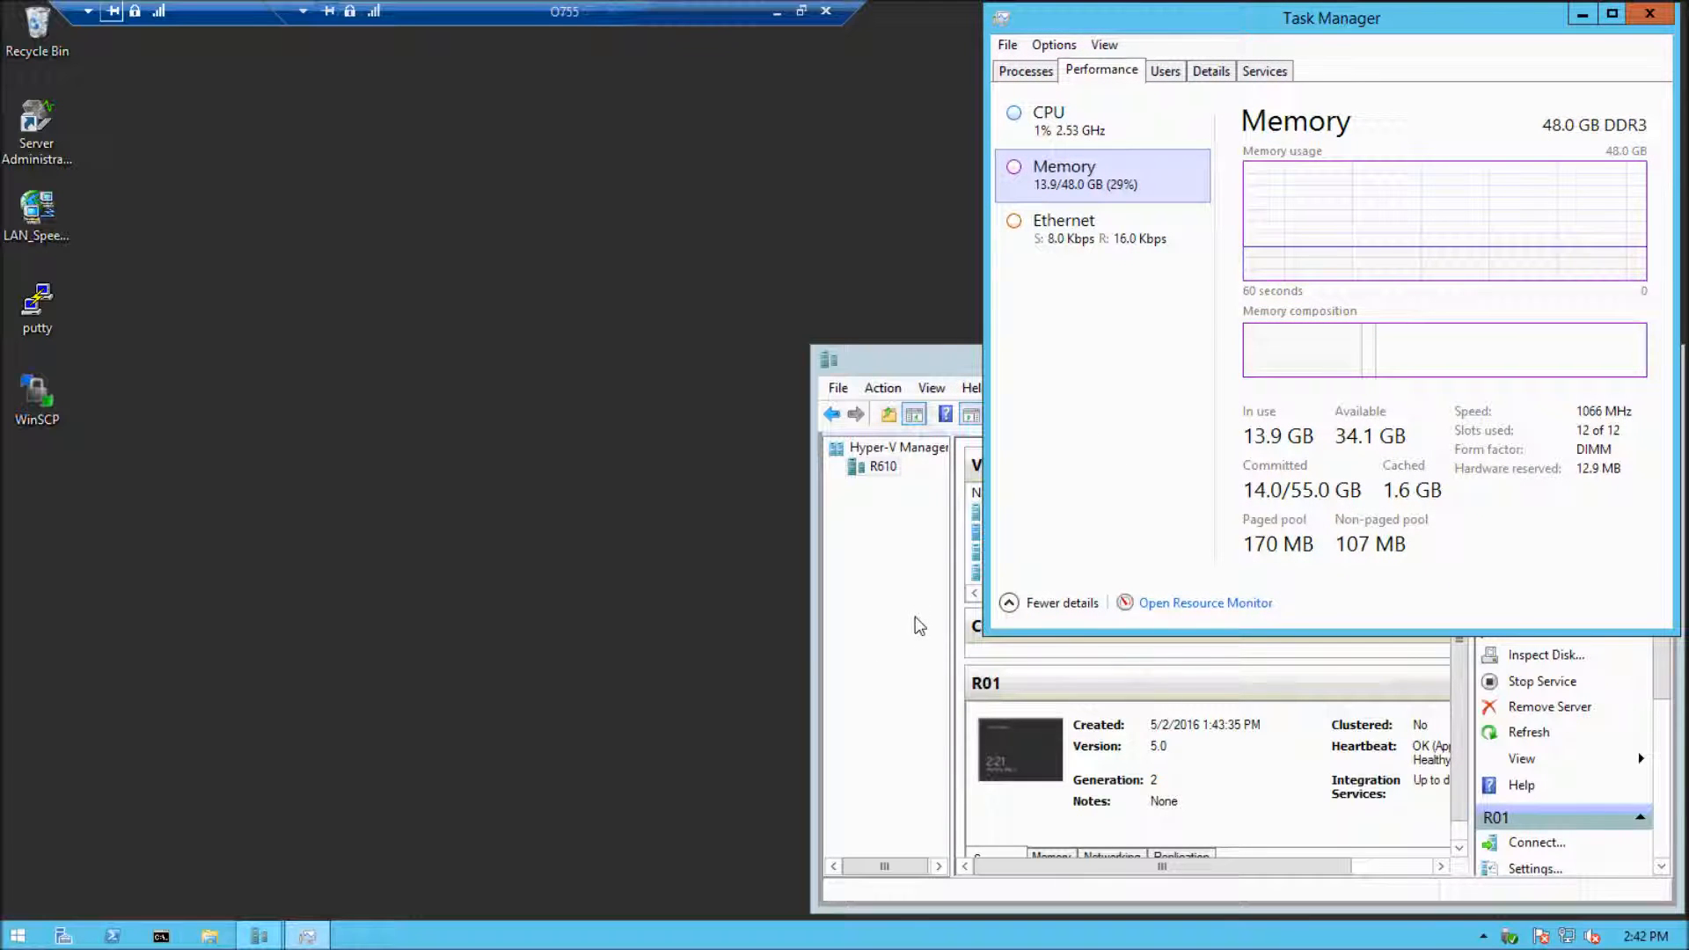
click(1117, 123)
click(1135, 186)
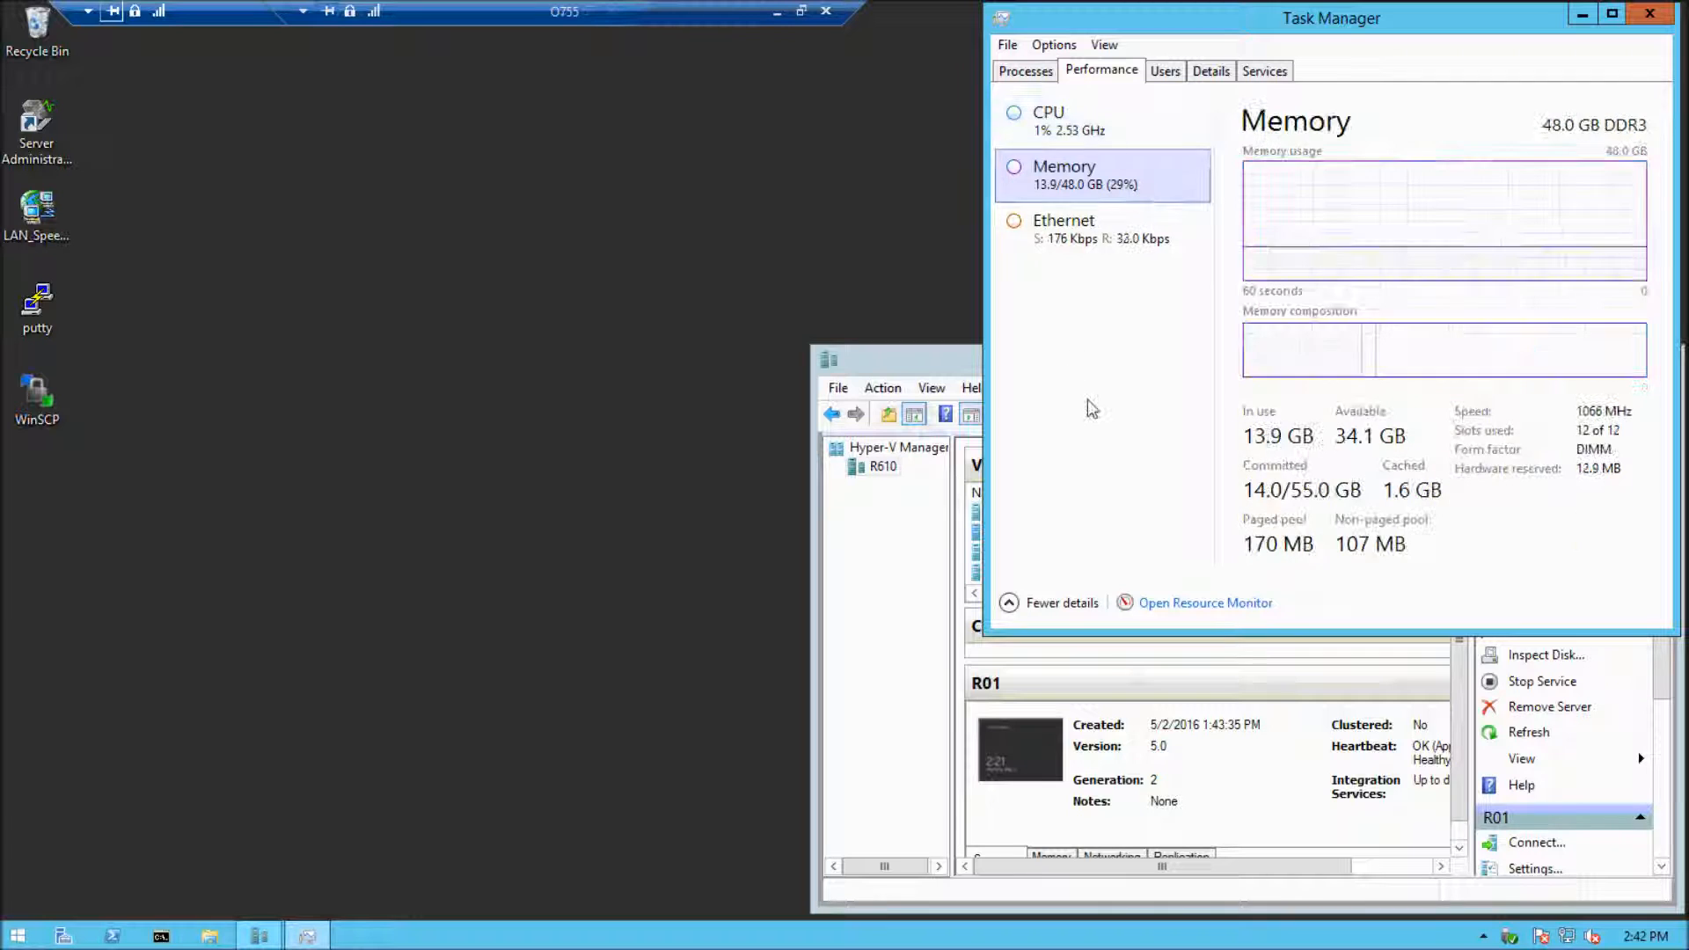
Bring Hyper-V Manager forward, make its window taller and look at the options for creating new objects on R610
click(920, 616)
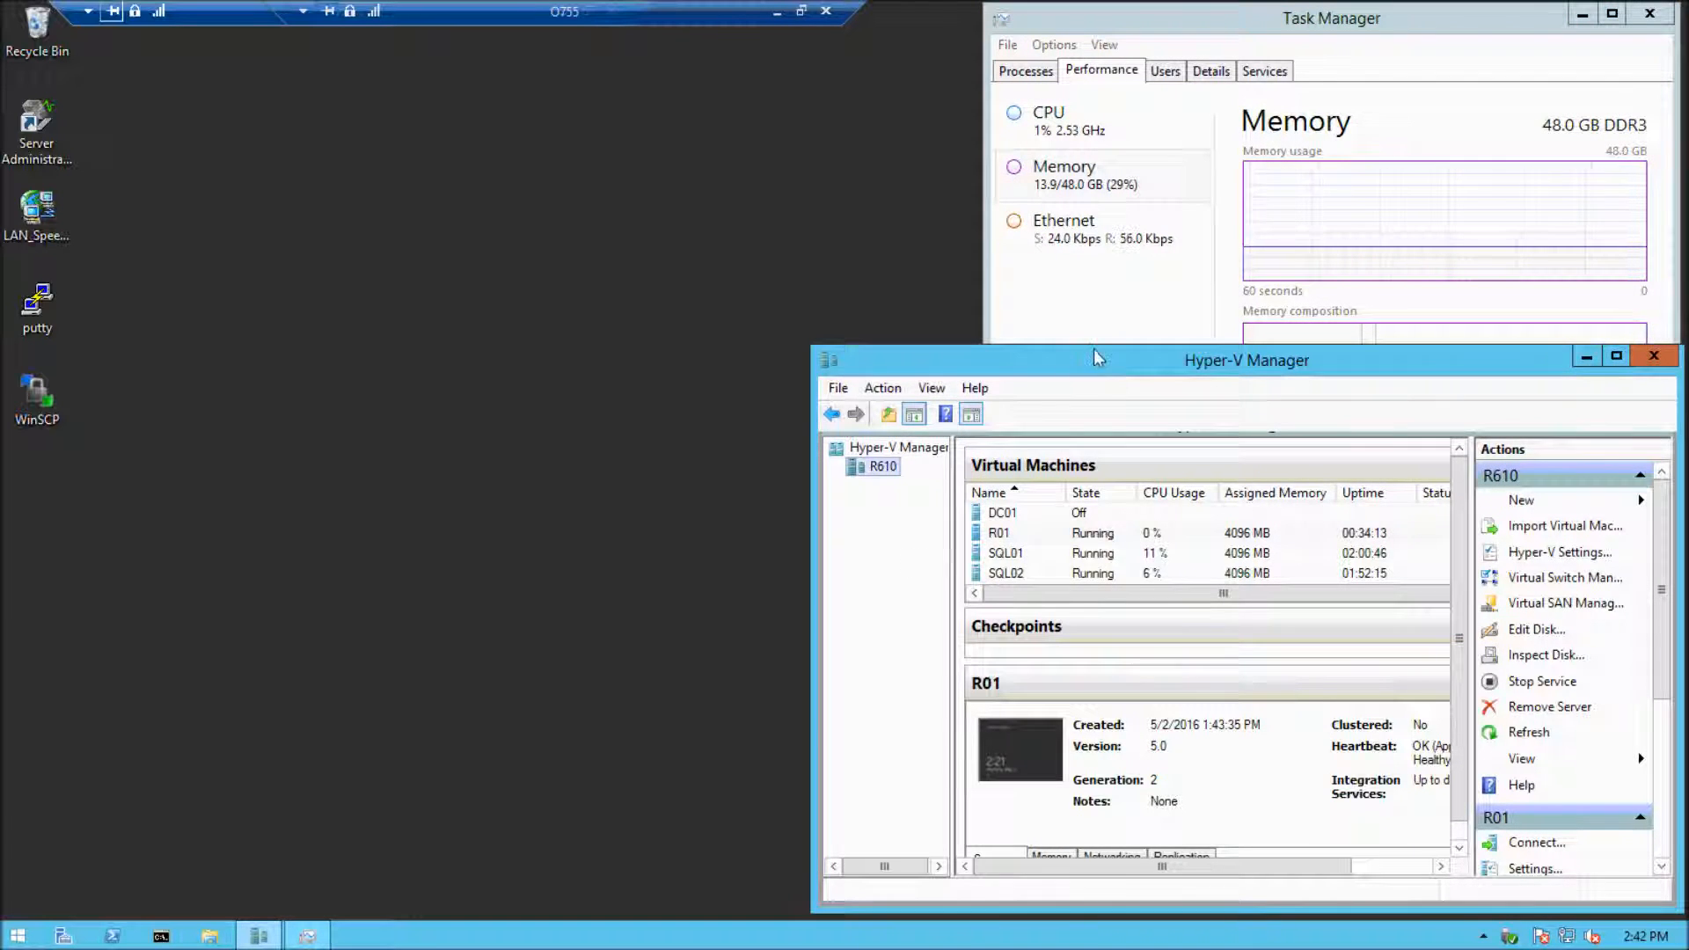
drag(1092, 305, 1091, 299)
click(1169, 540)
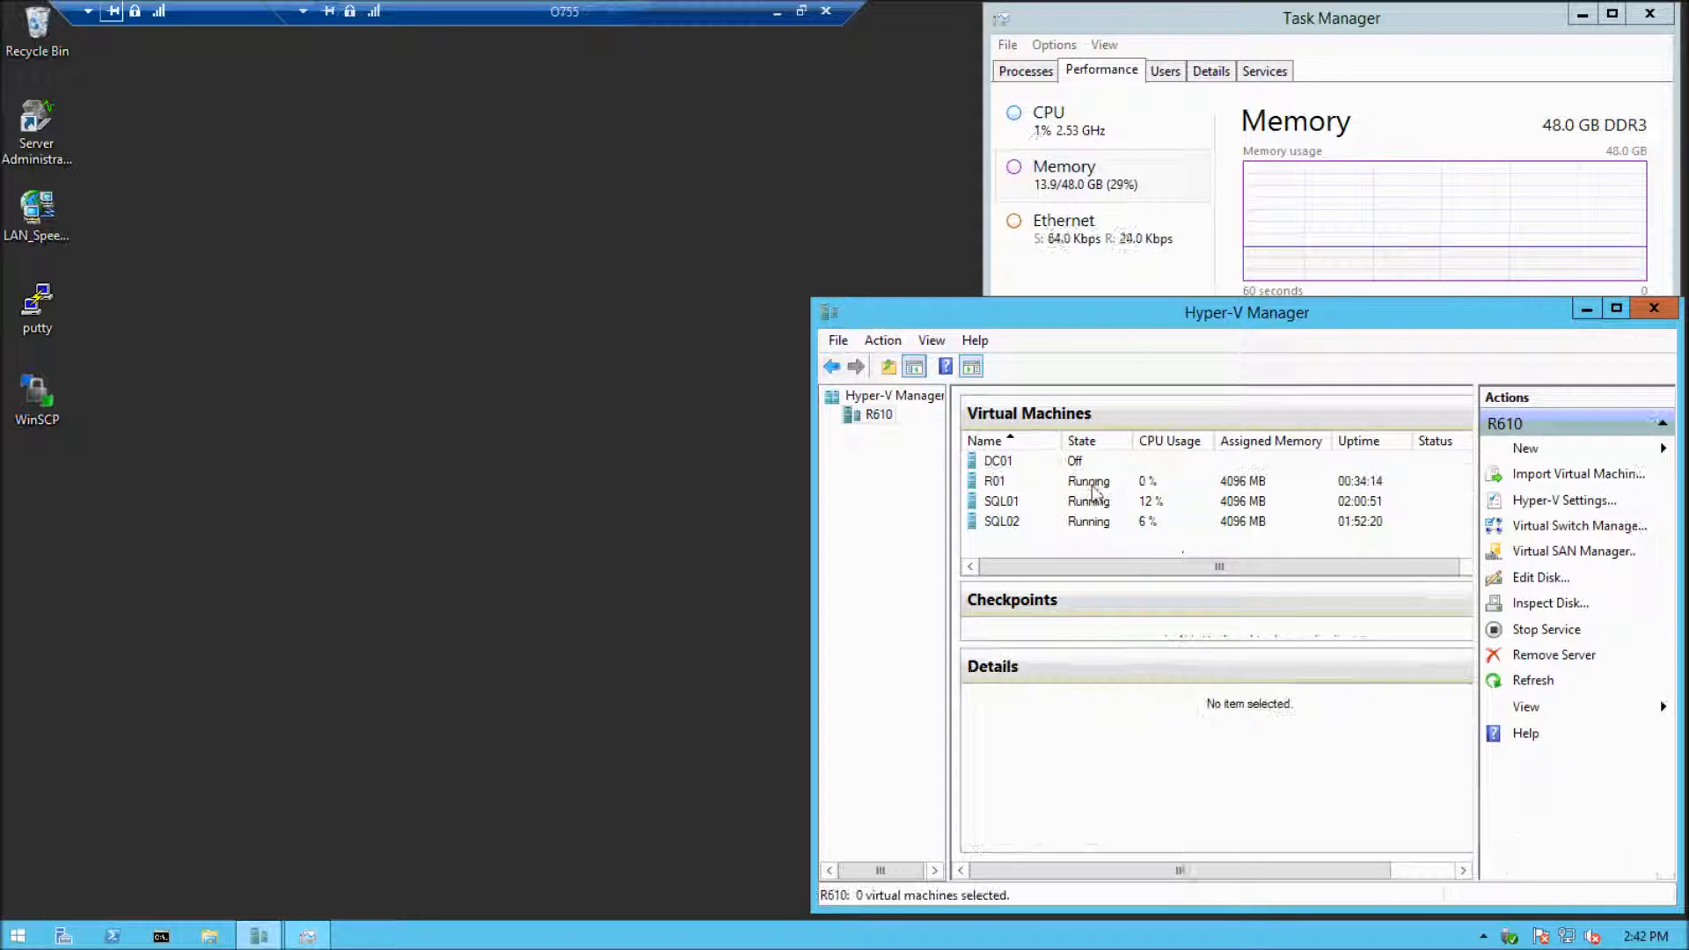
click(1534, 449)
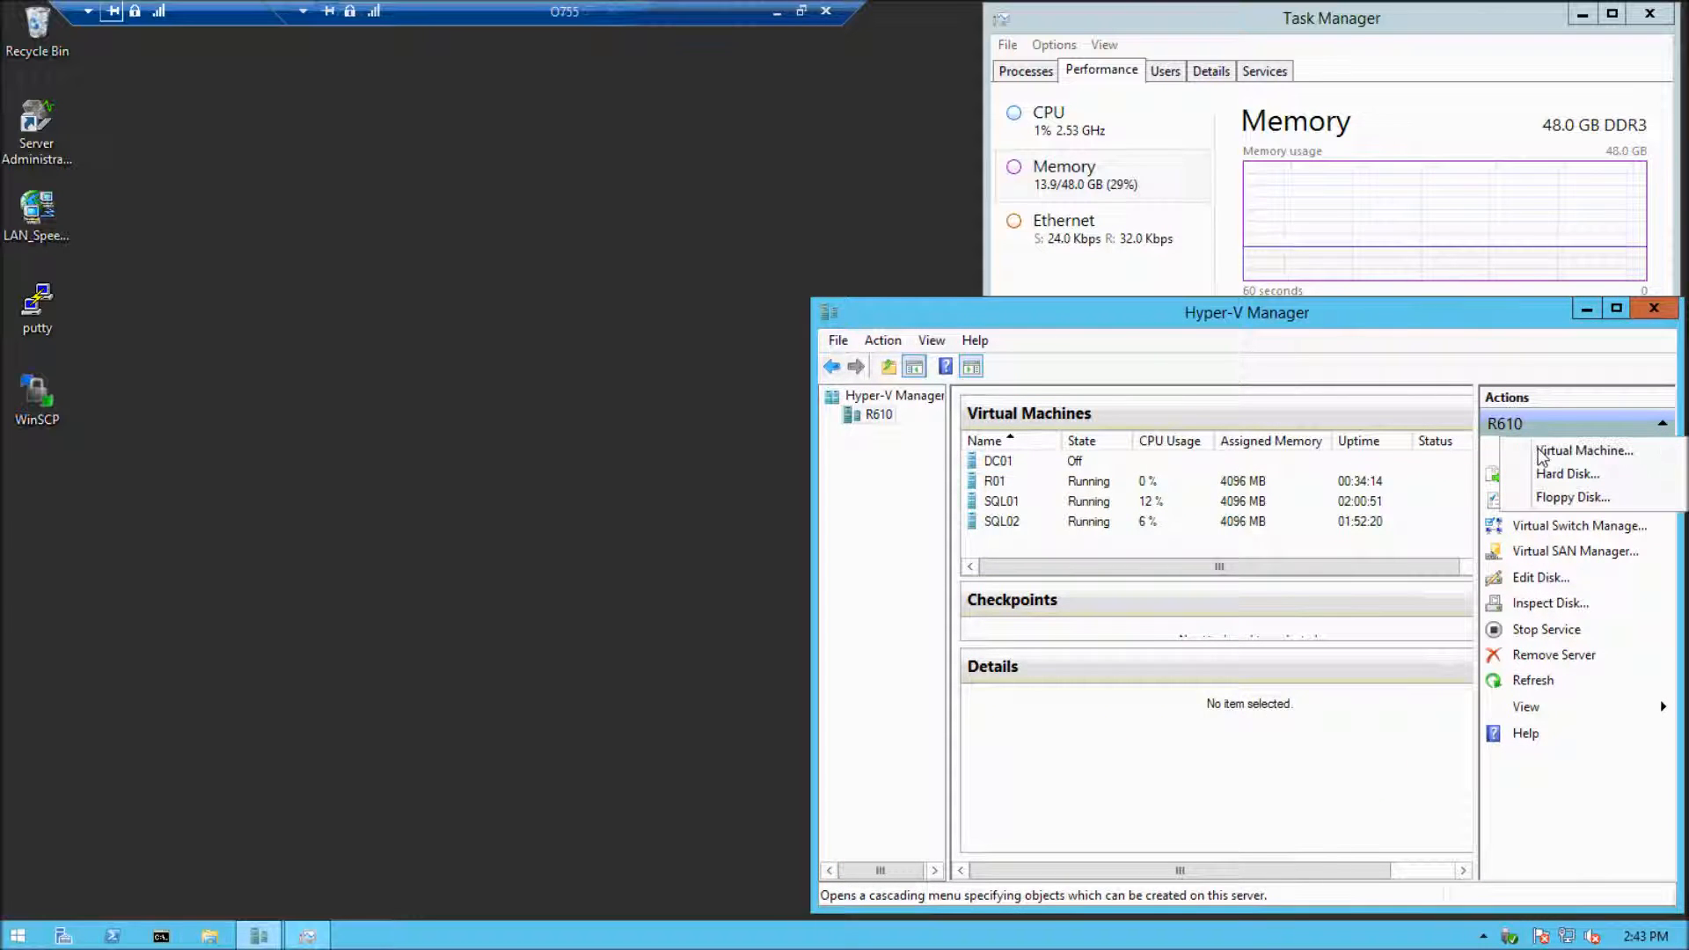
click(1367, 547)
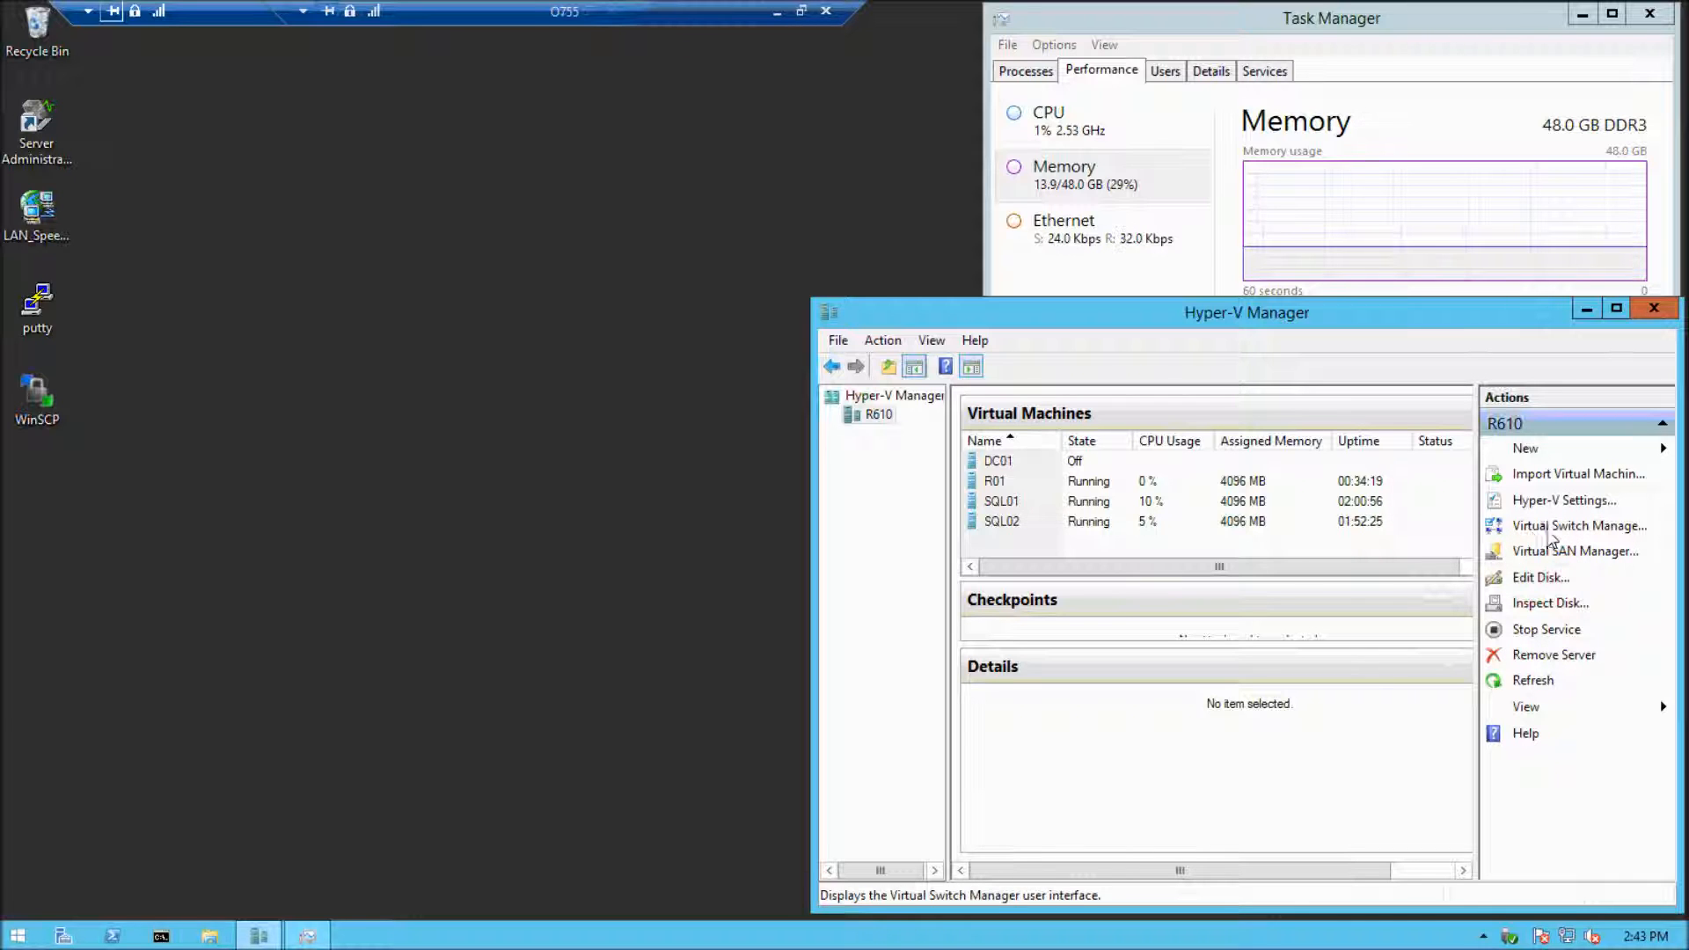
Open the Virtual Switch Manager for R610 and review the existing External and Private switches
click(1569, 528)
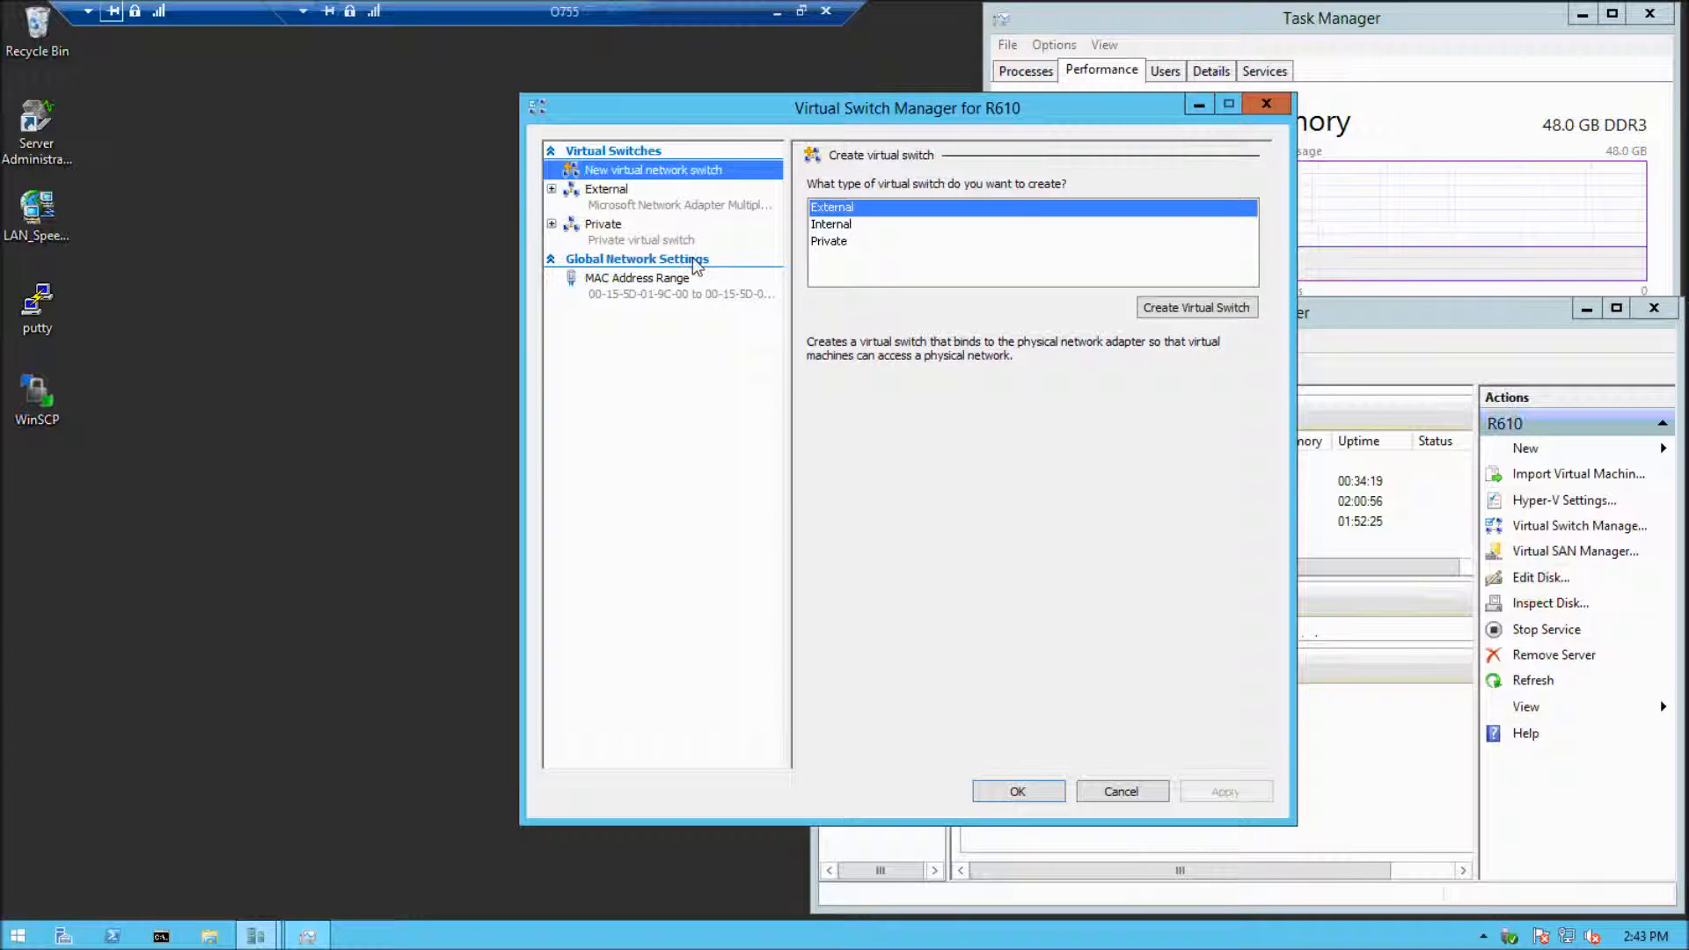
click(647, 209)
click(638, 239)
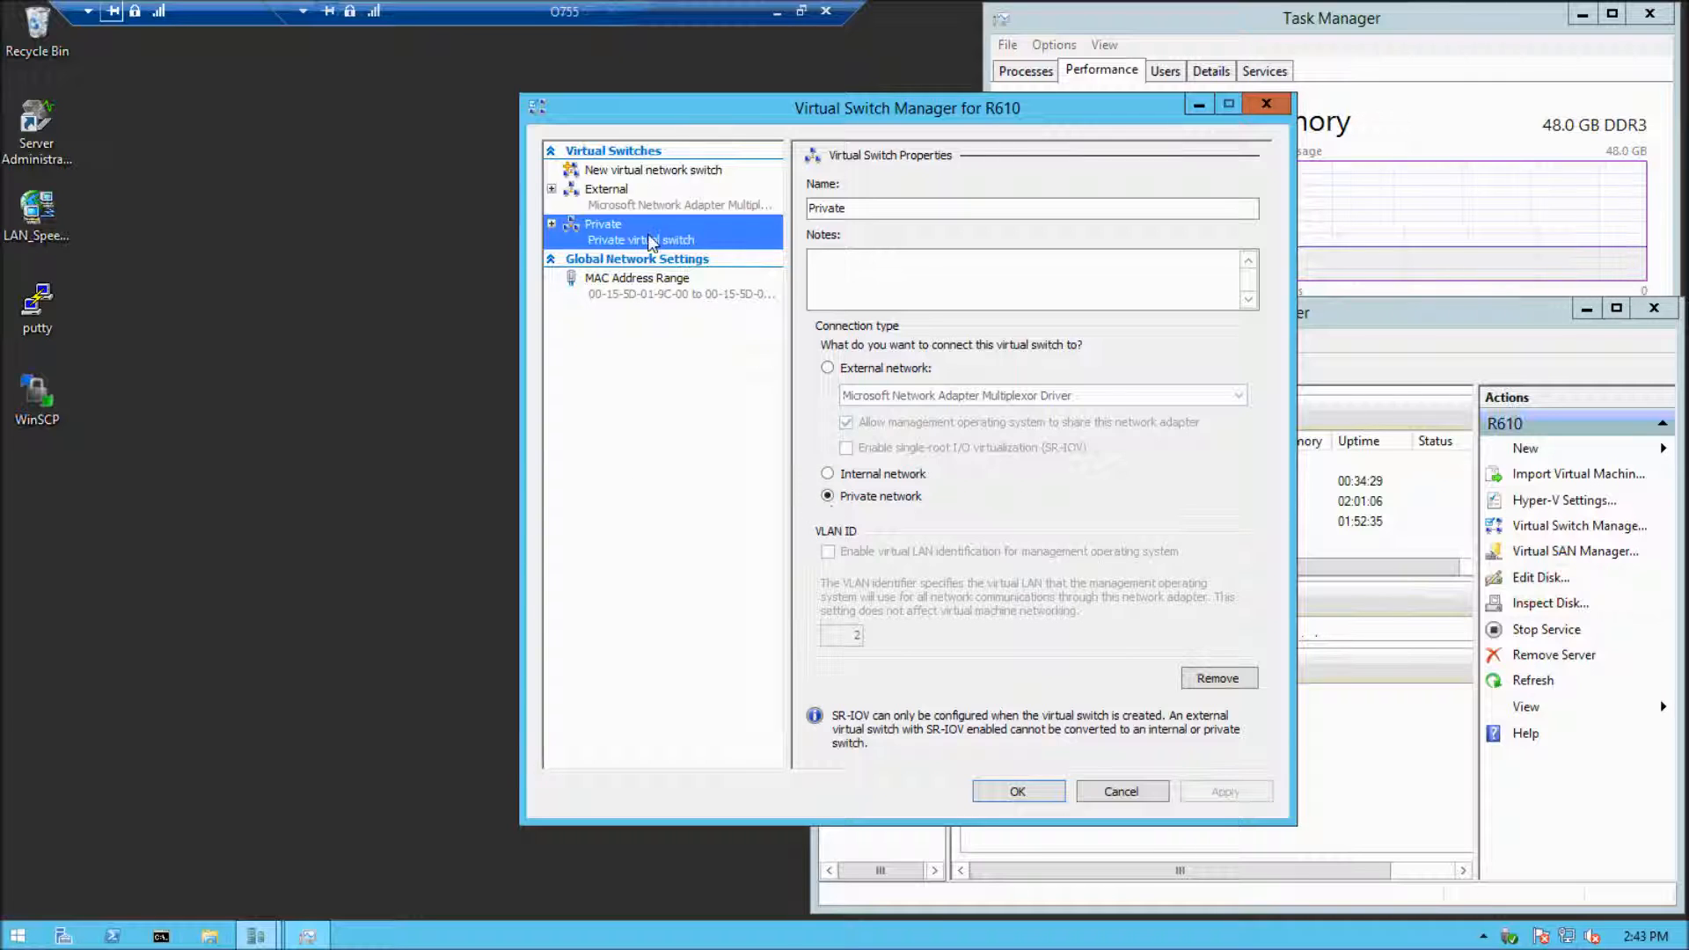
Compare the External, Internal and Private types for a new virtual switch, preview a private switch's properties and discard it
click(642, 169)
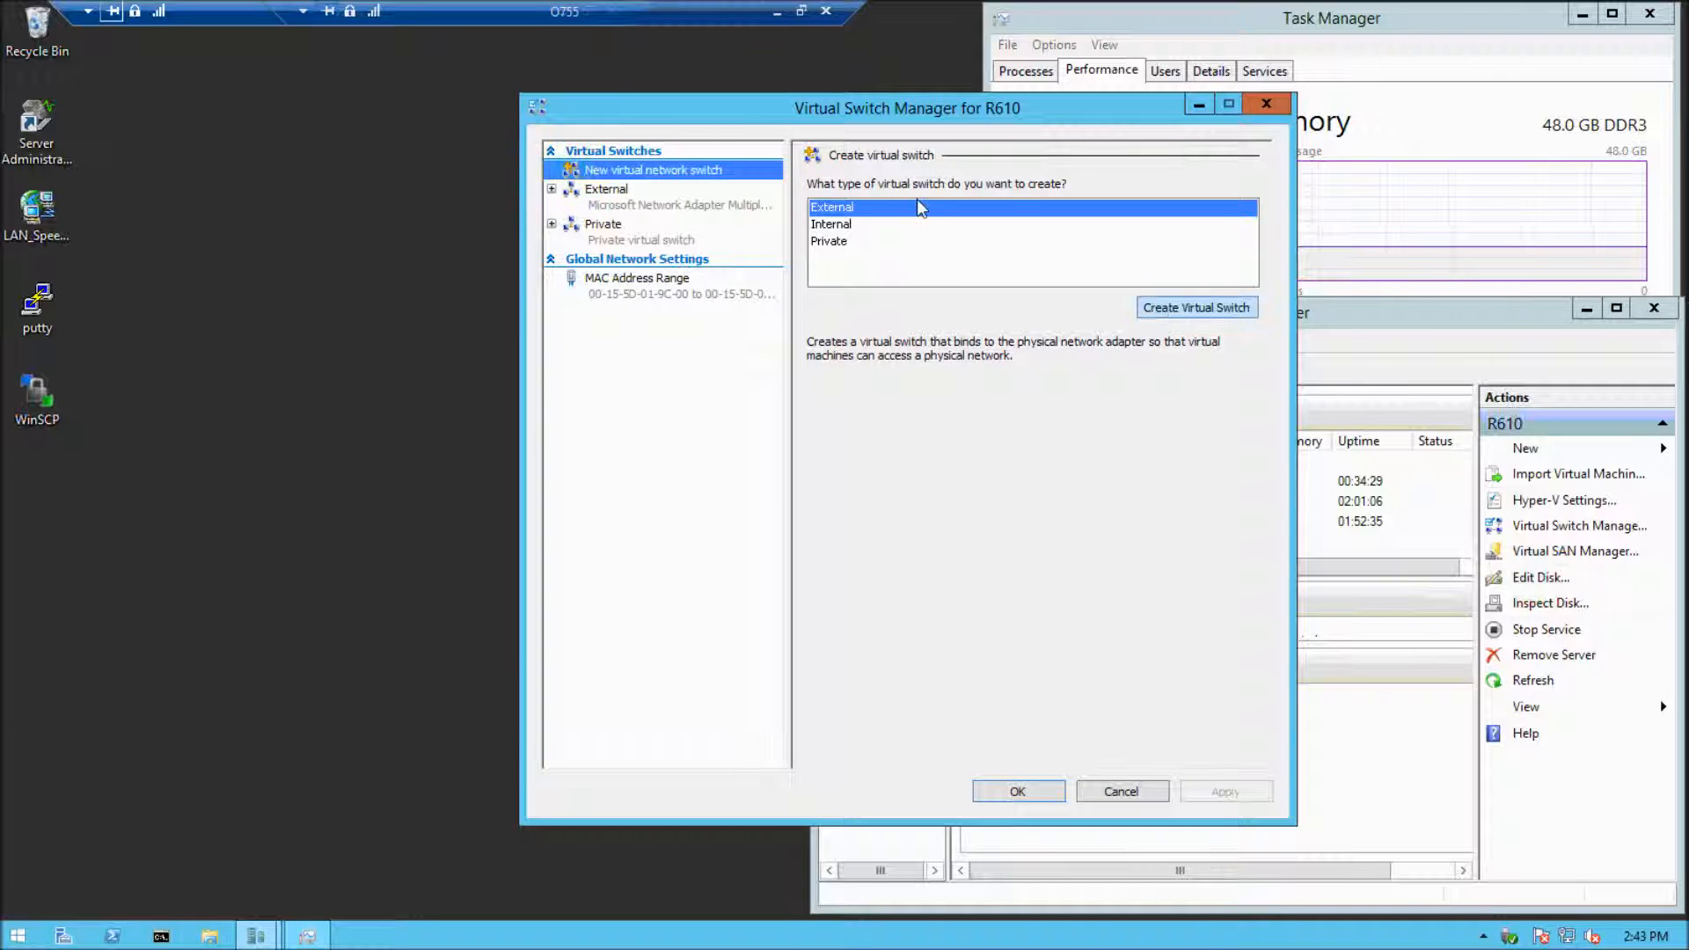
click(845, 211)
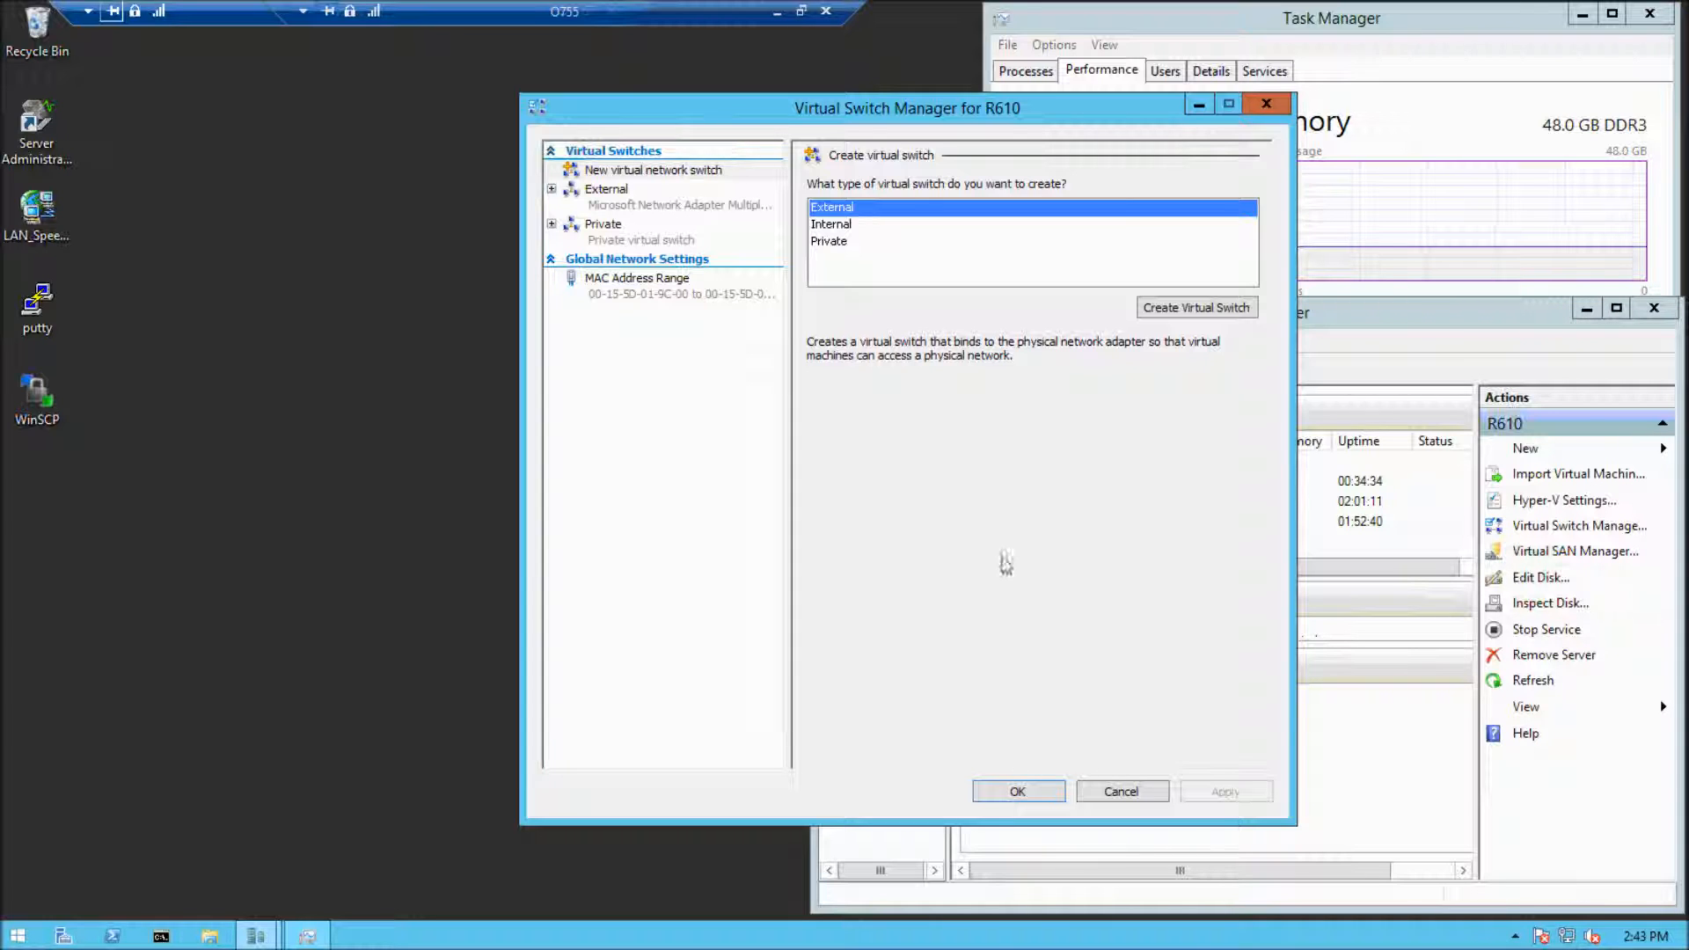
mouse_move(1575, 942)
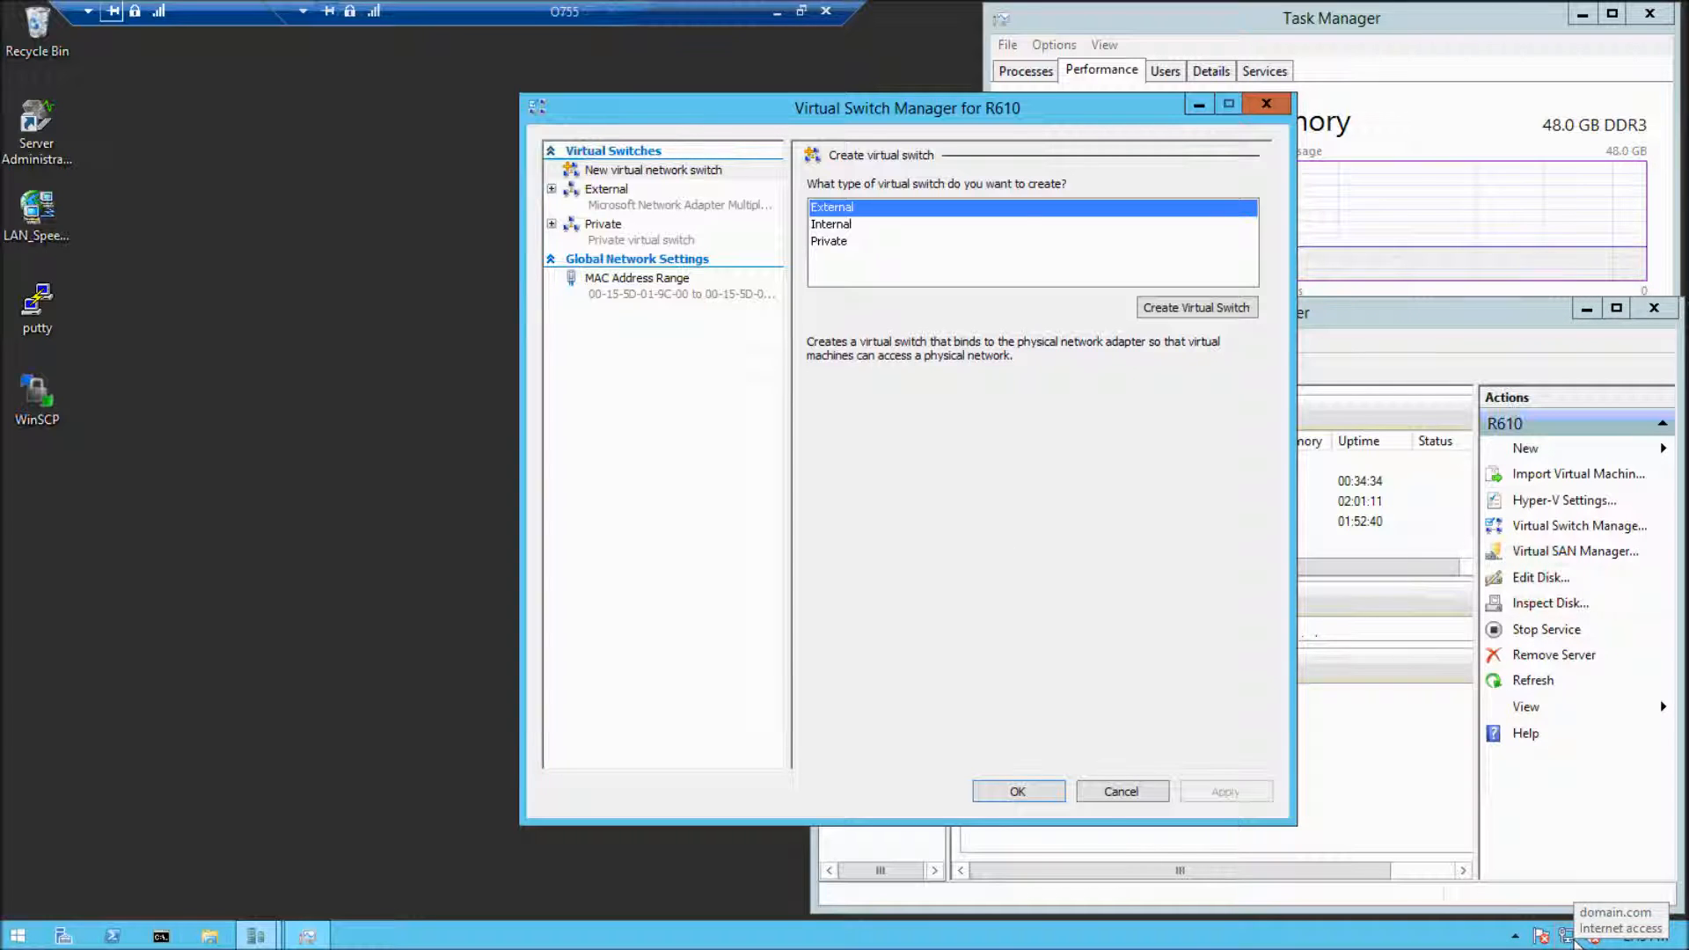
click(878, 227)
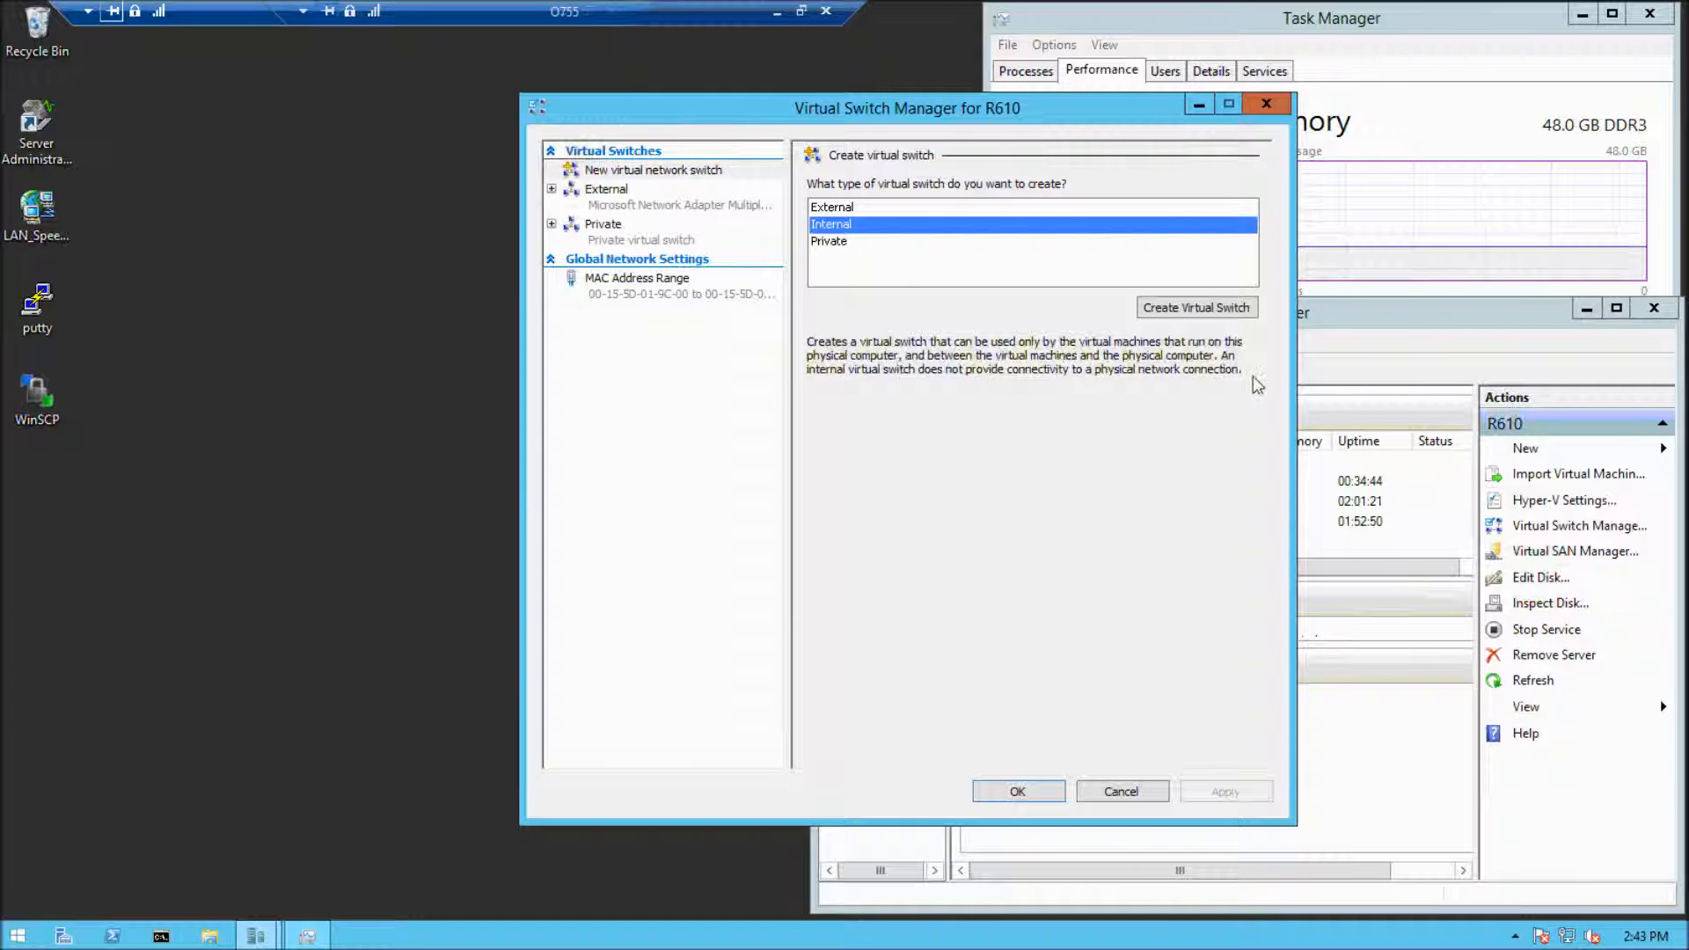
click(926, 209)
click(921, 225)
click(921, 242)
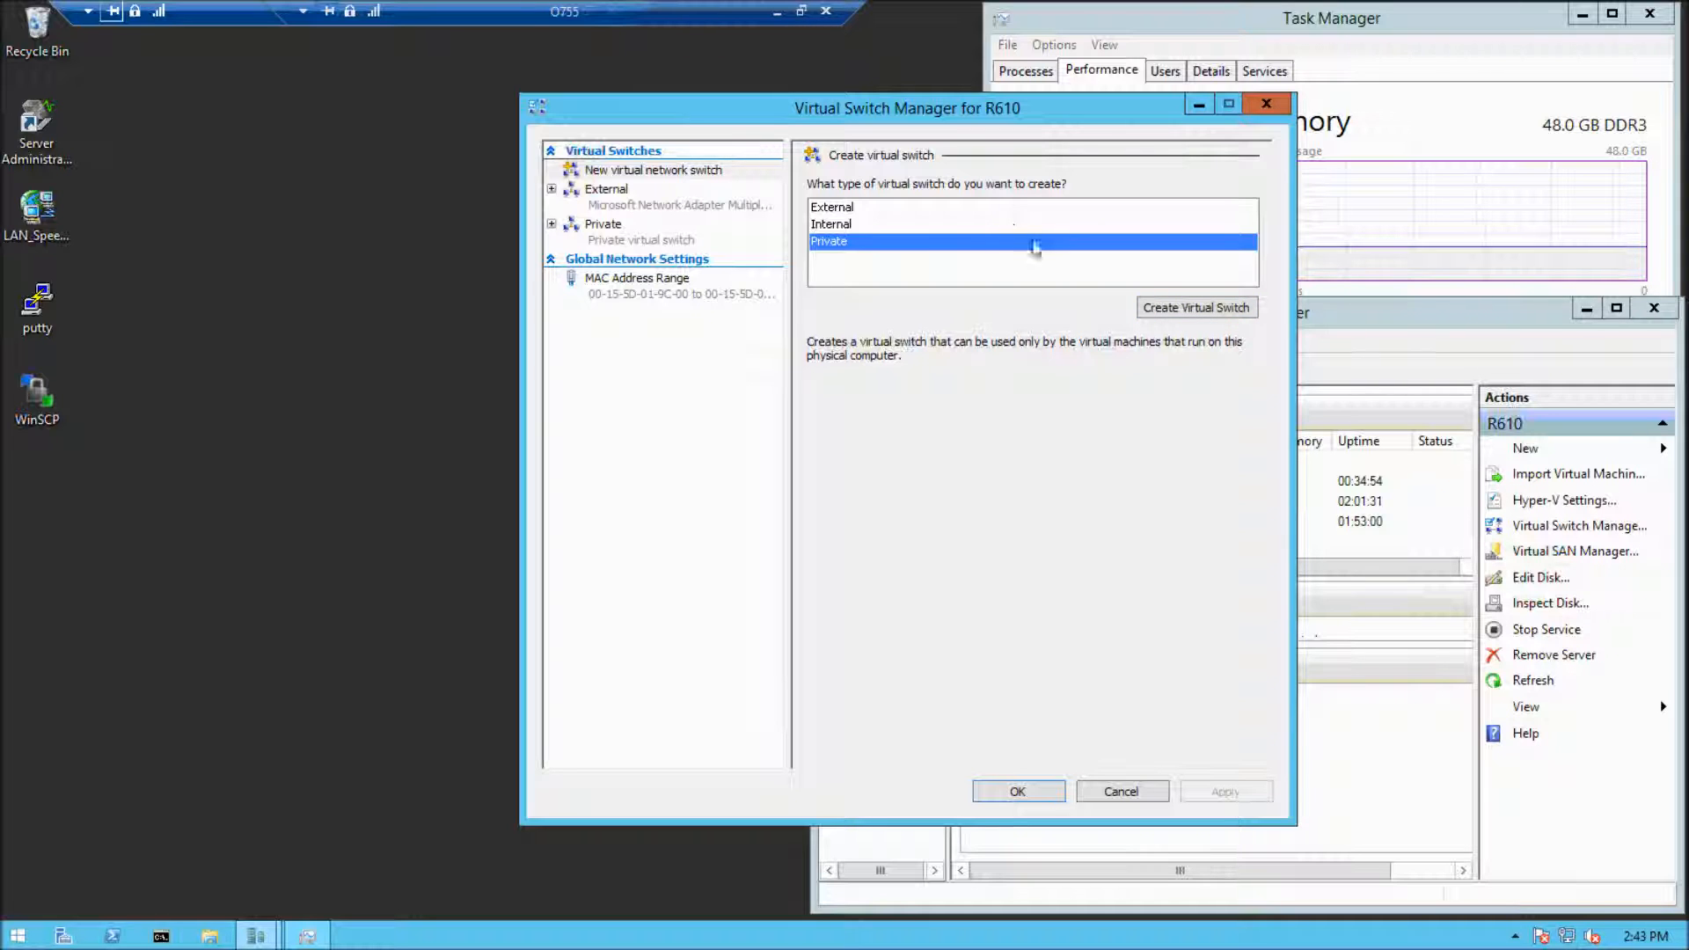
click(1173, 306)
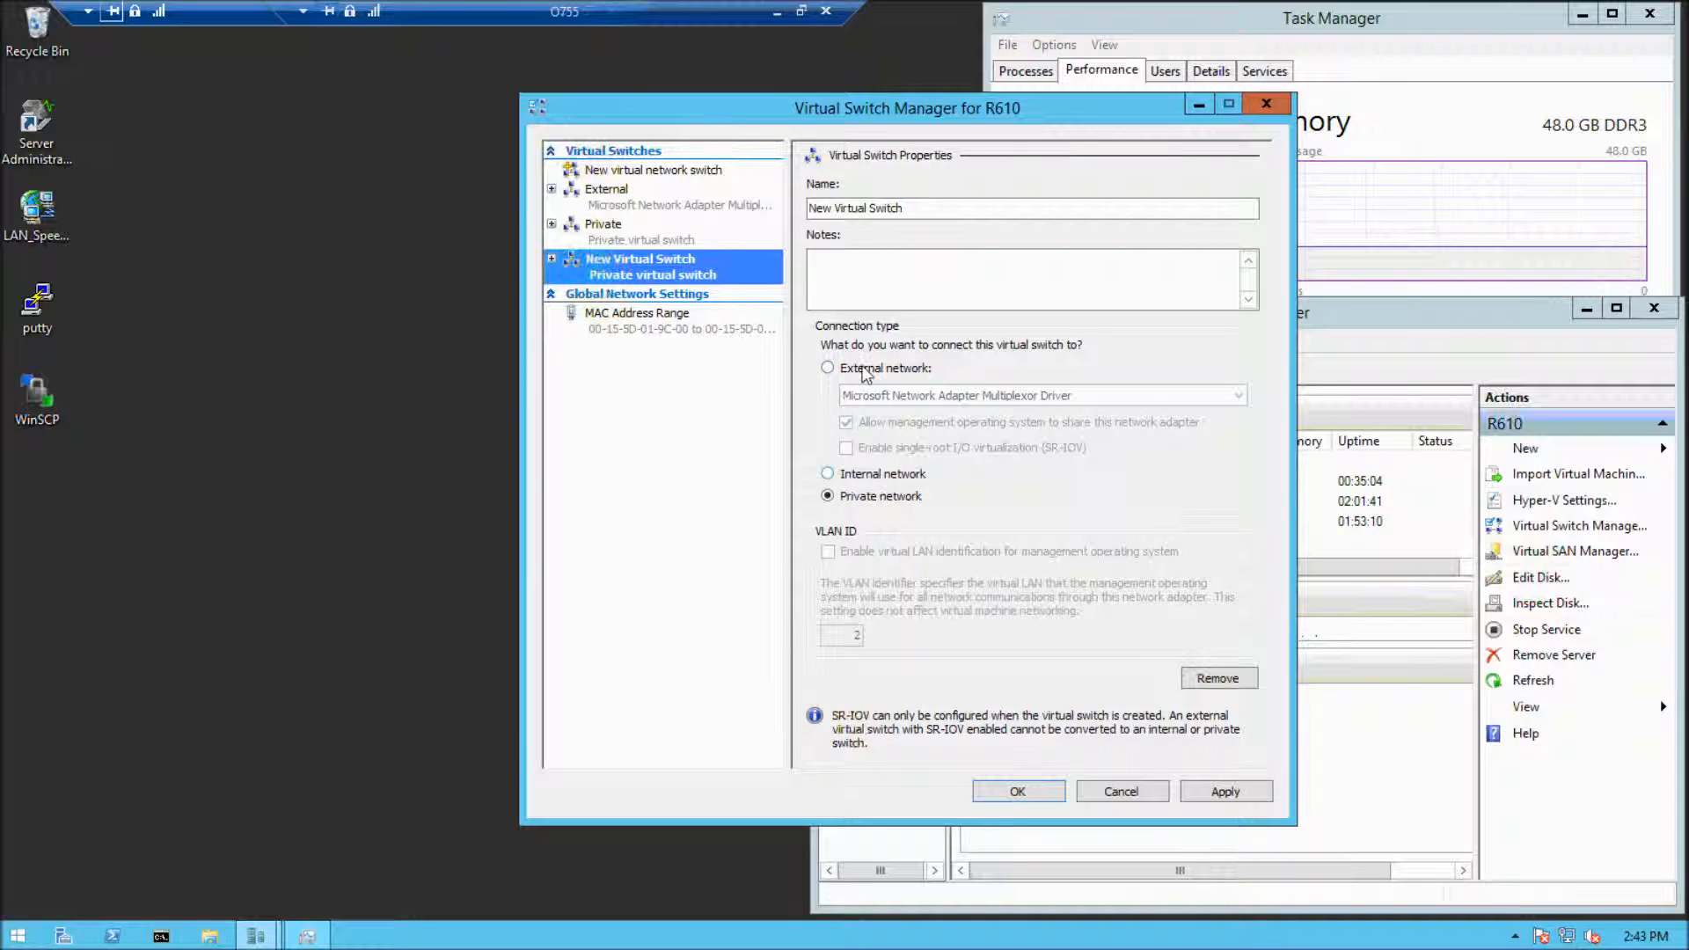
click(1121, 792)
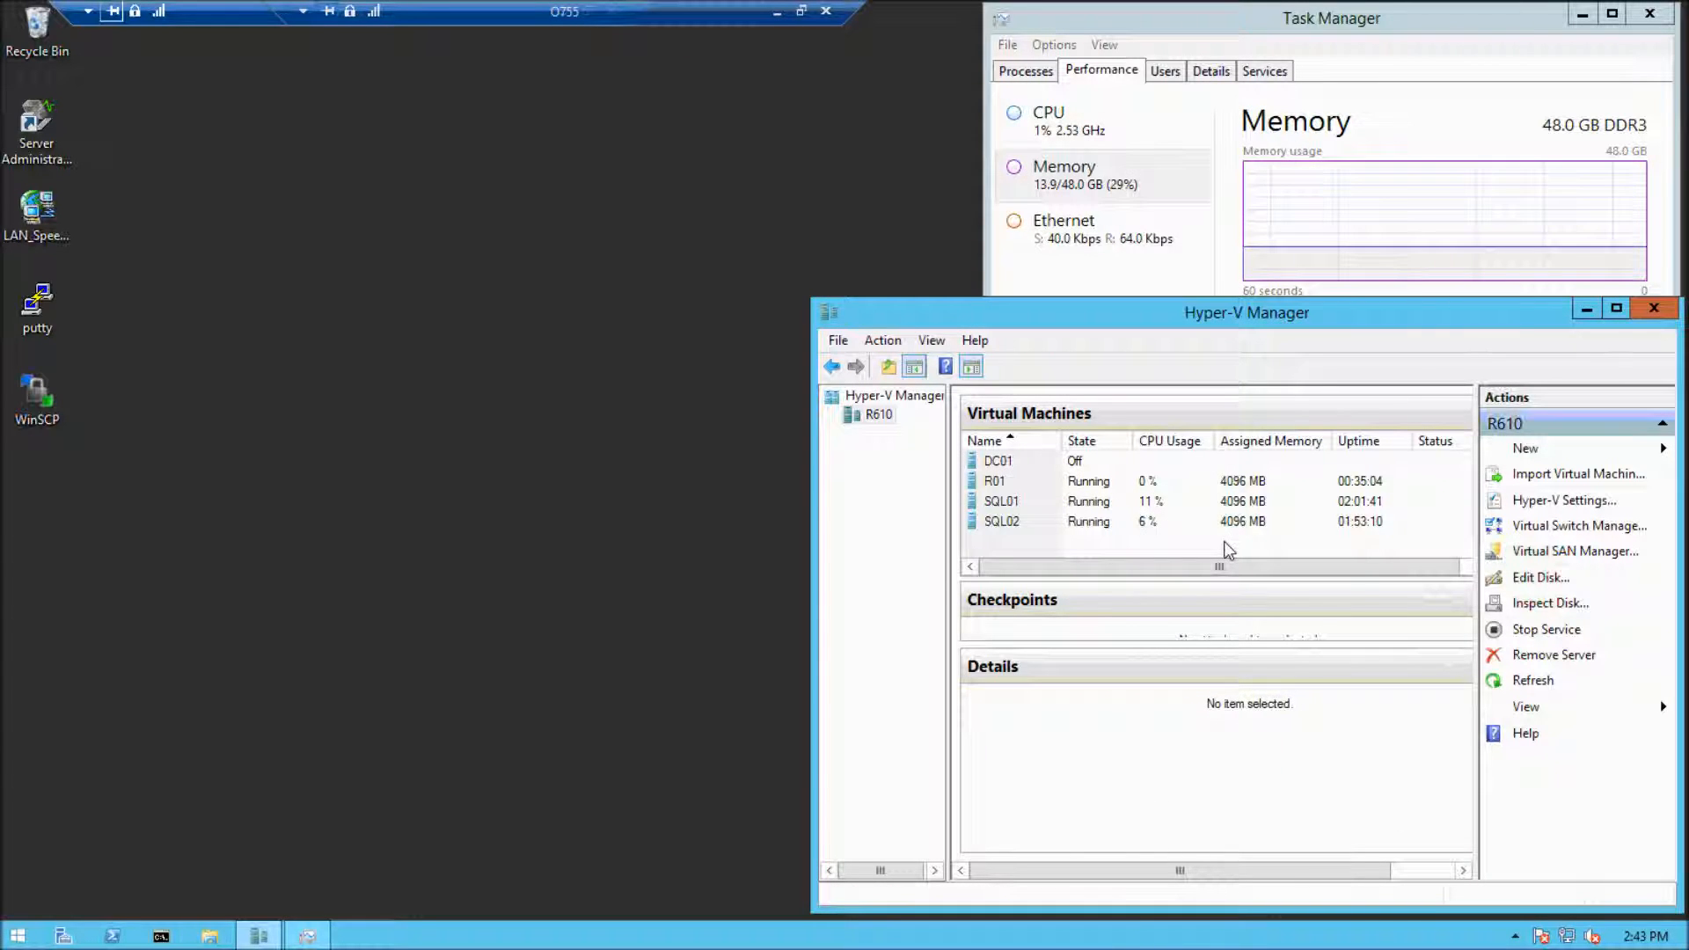
Start the New Virtual Machine Wizard on R610 and name the virtual machine VM01
click(1554, 448)
click(1555, 450)
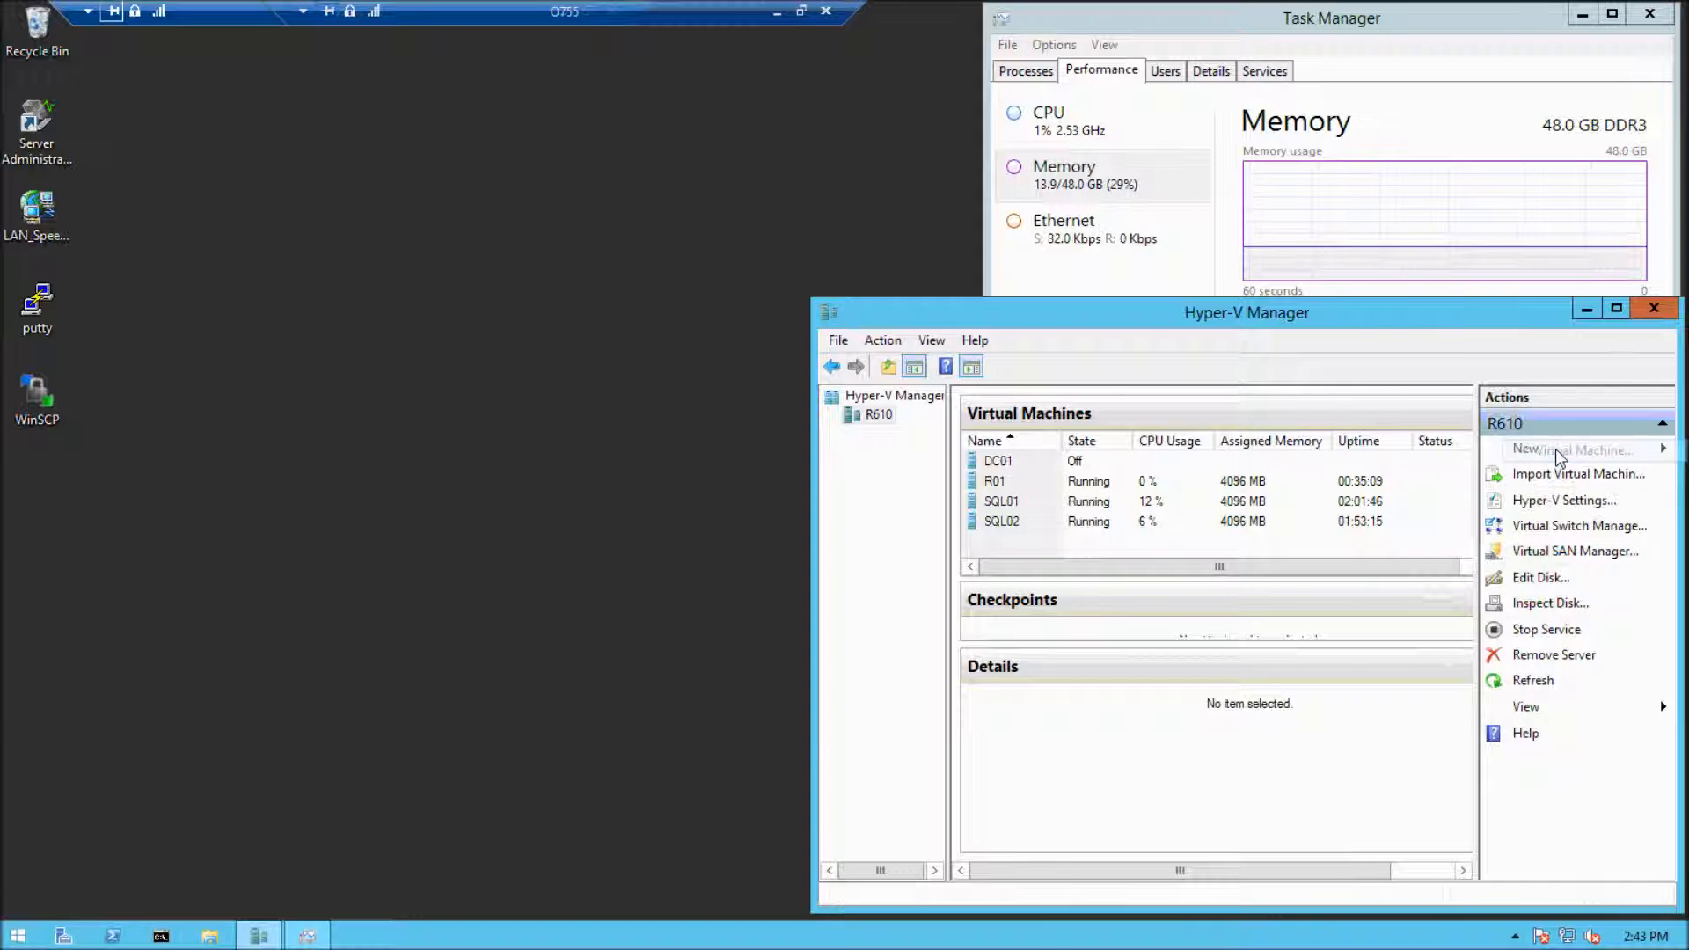
click(1000, 716)
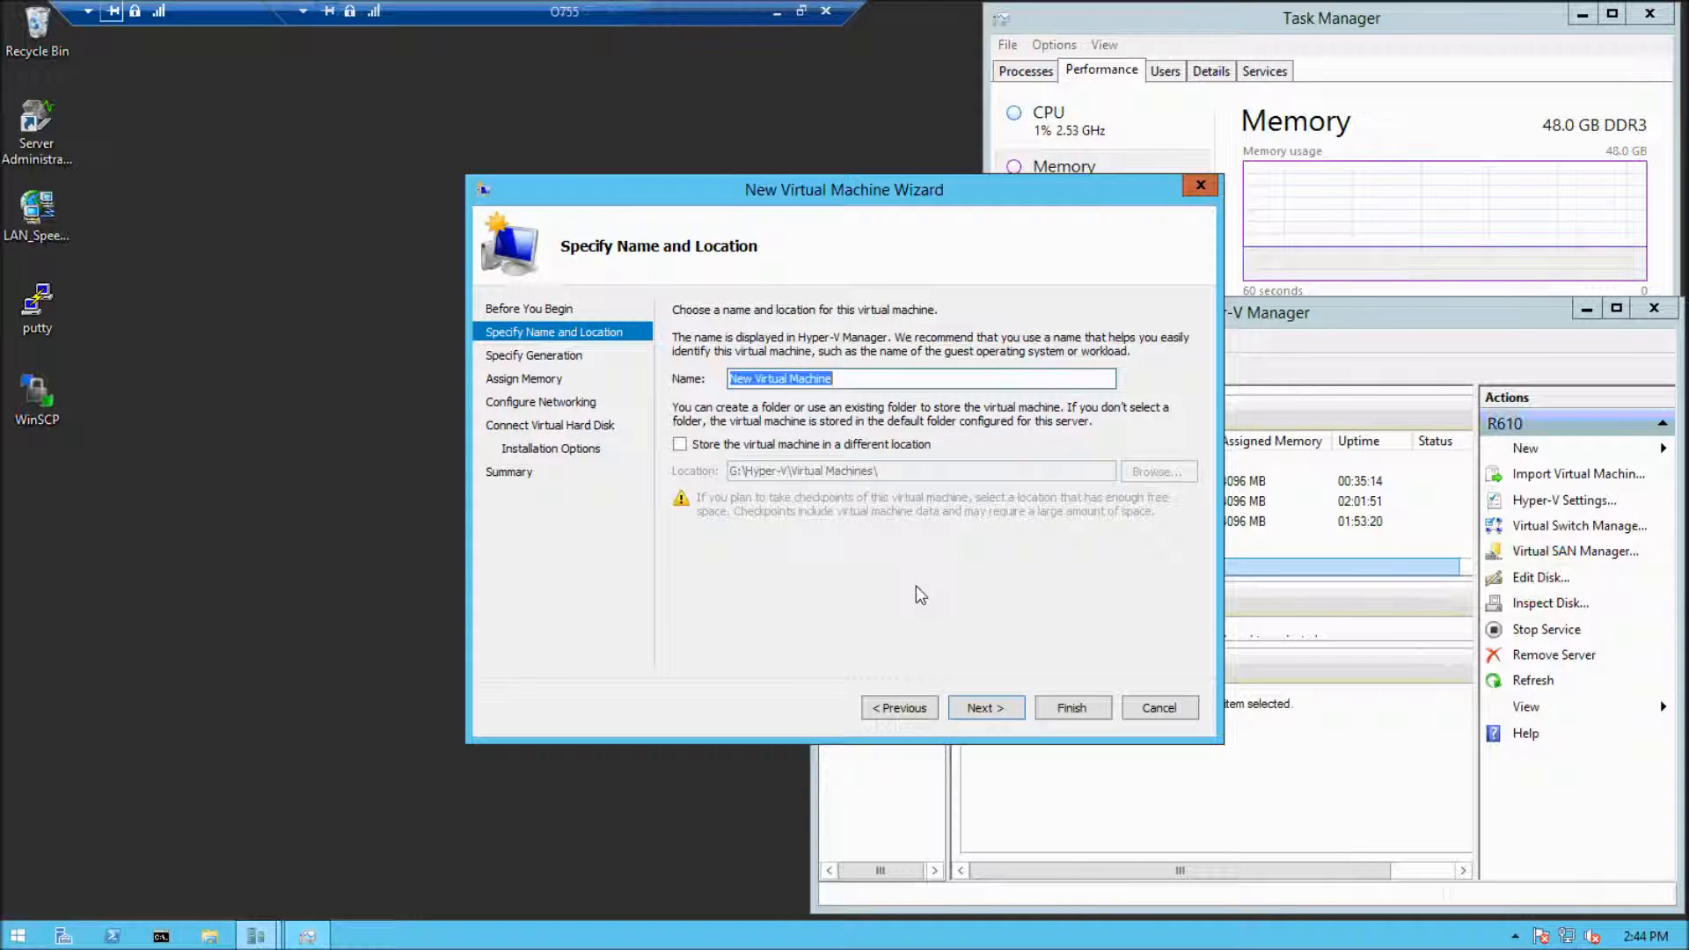
text(VM01)
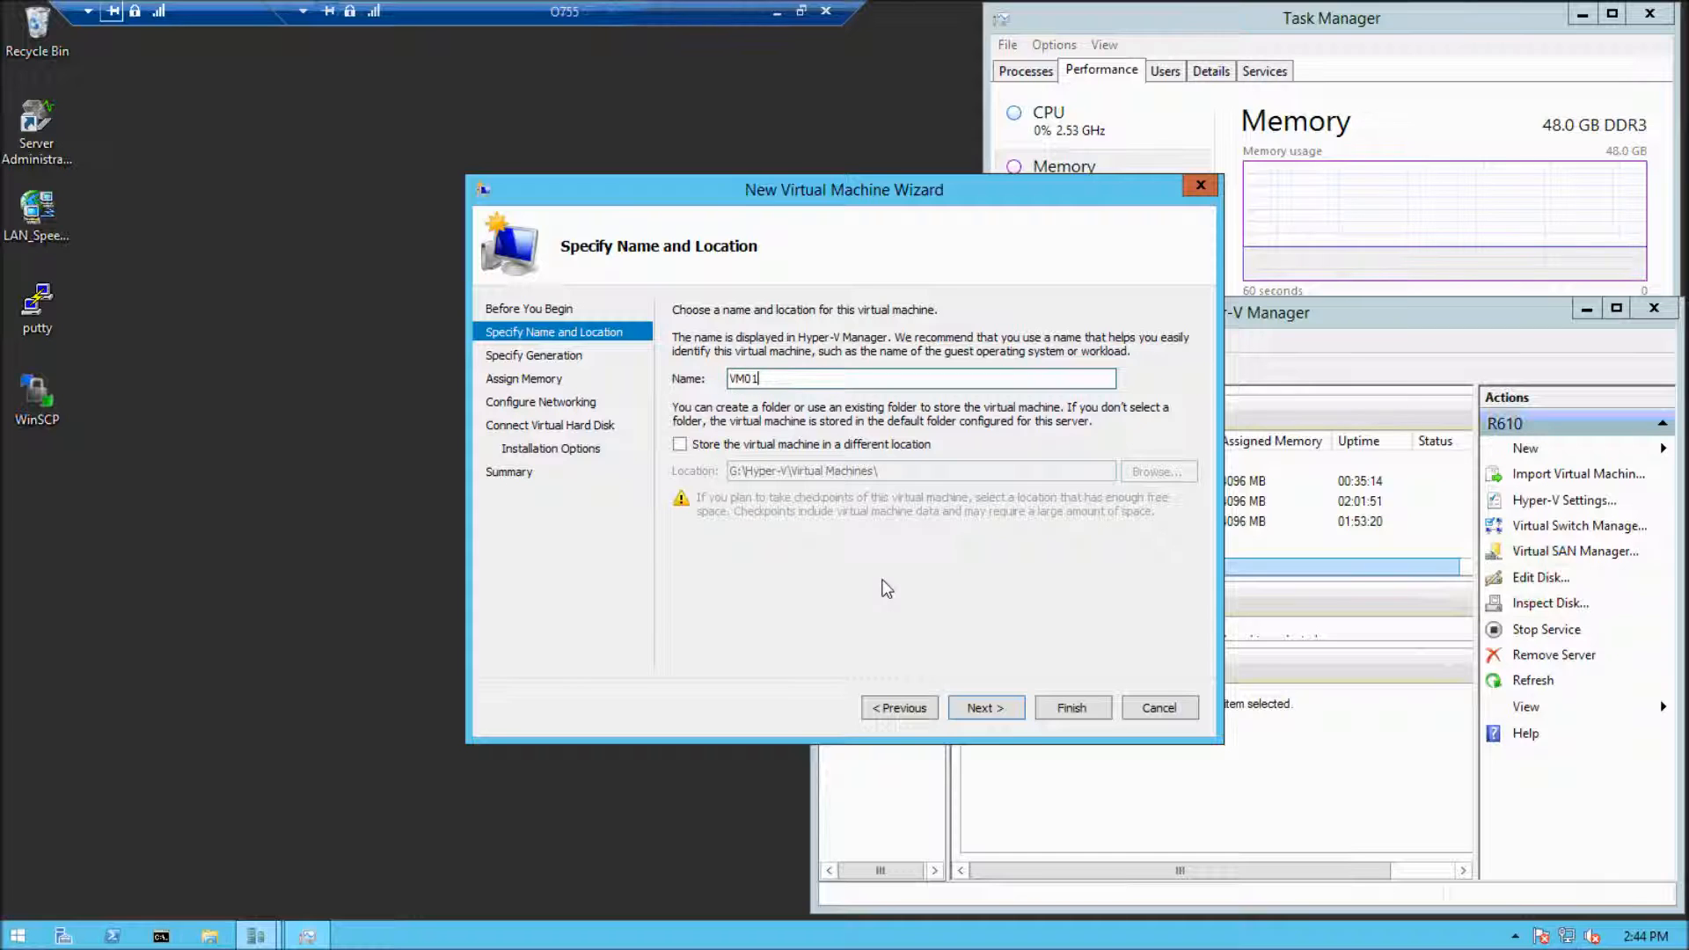
double_click(823, 380)
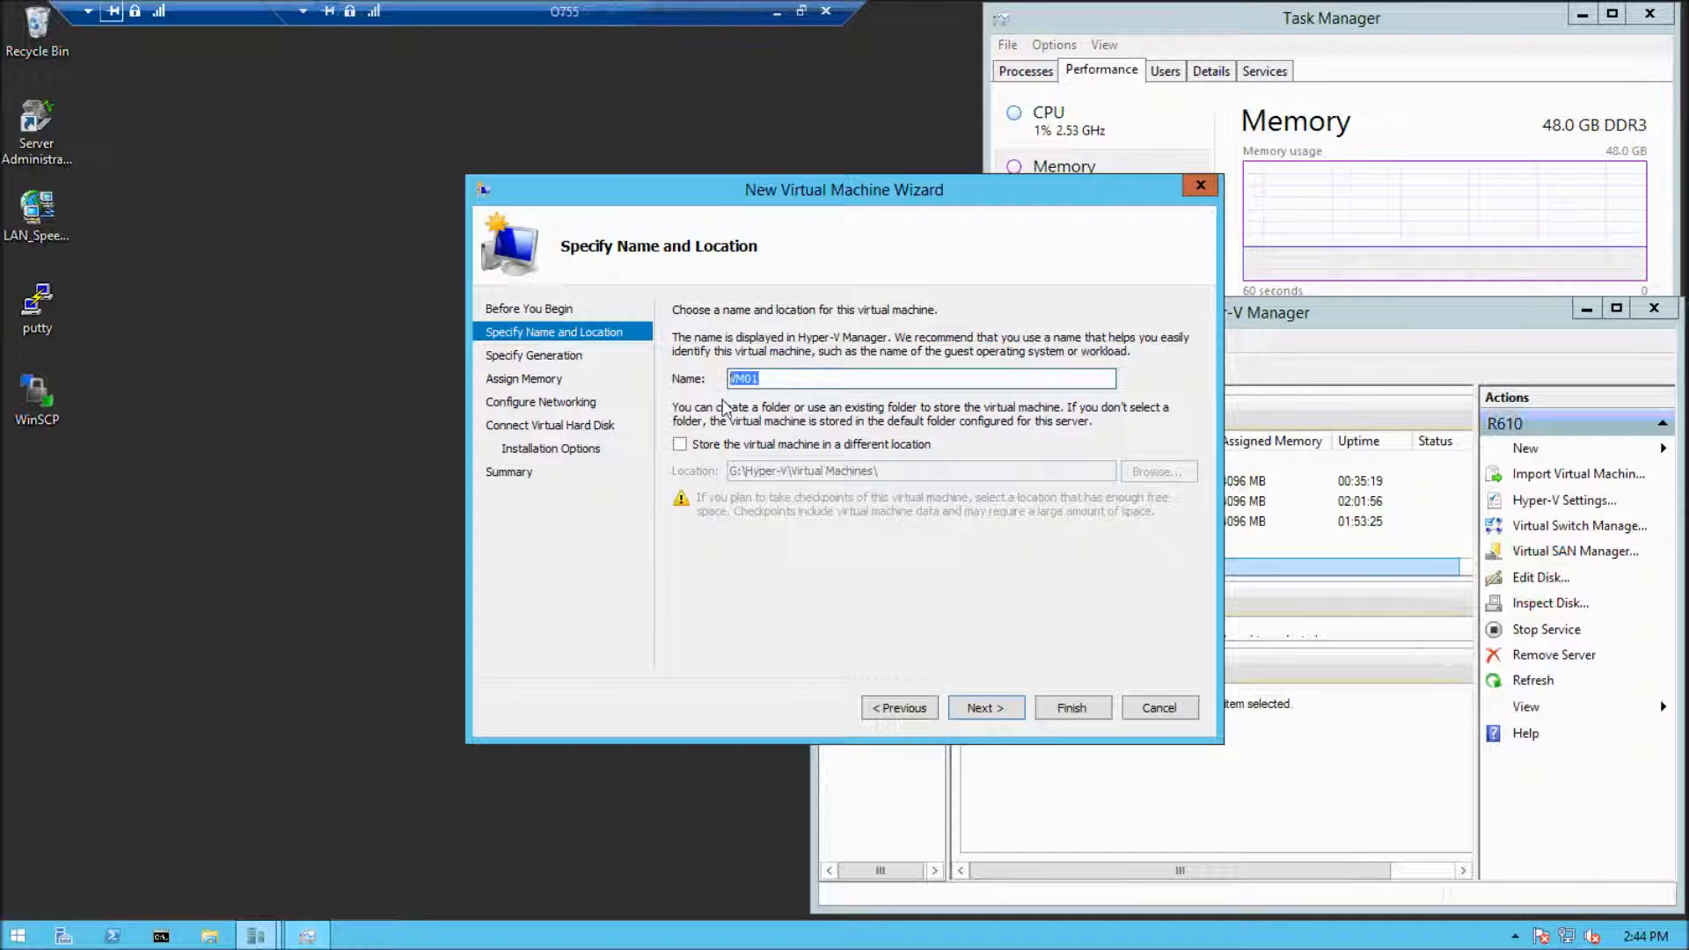
Choose to store the virtual machine in a different location and create a folder named VM01 inside G:\Hyper-V
click(682, 446)
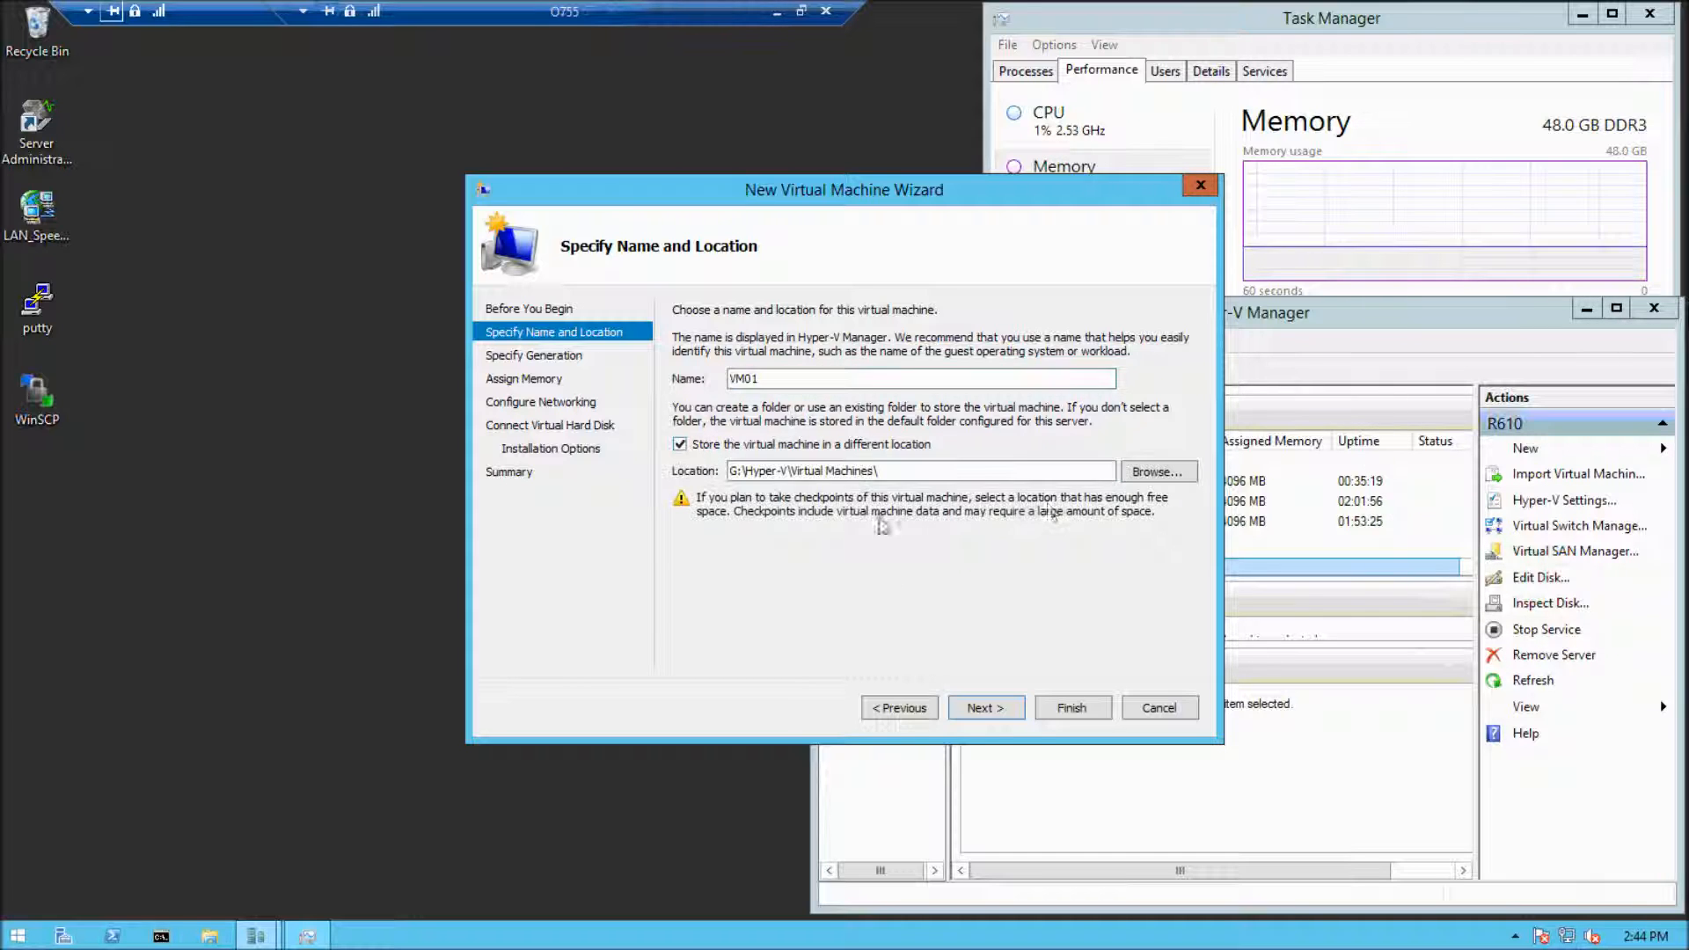
click(1158, 475)
click(803, 250)
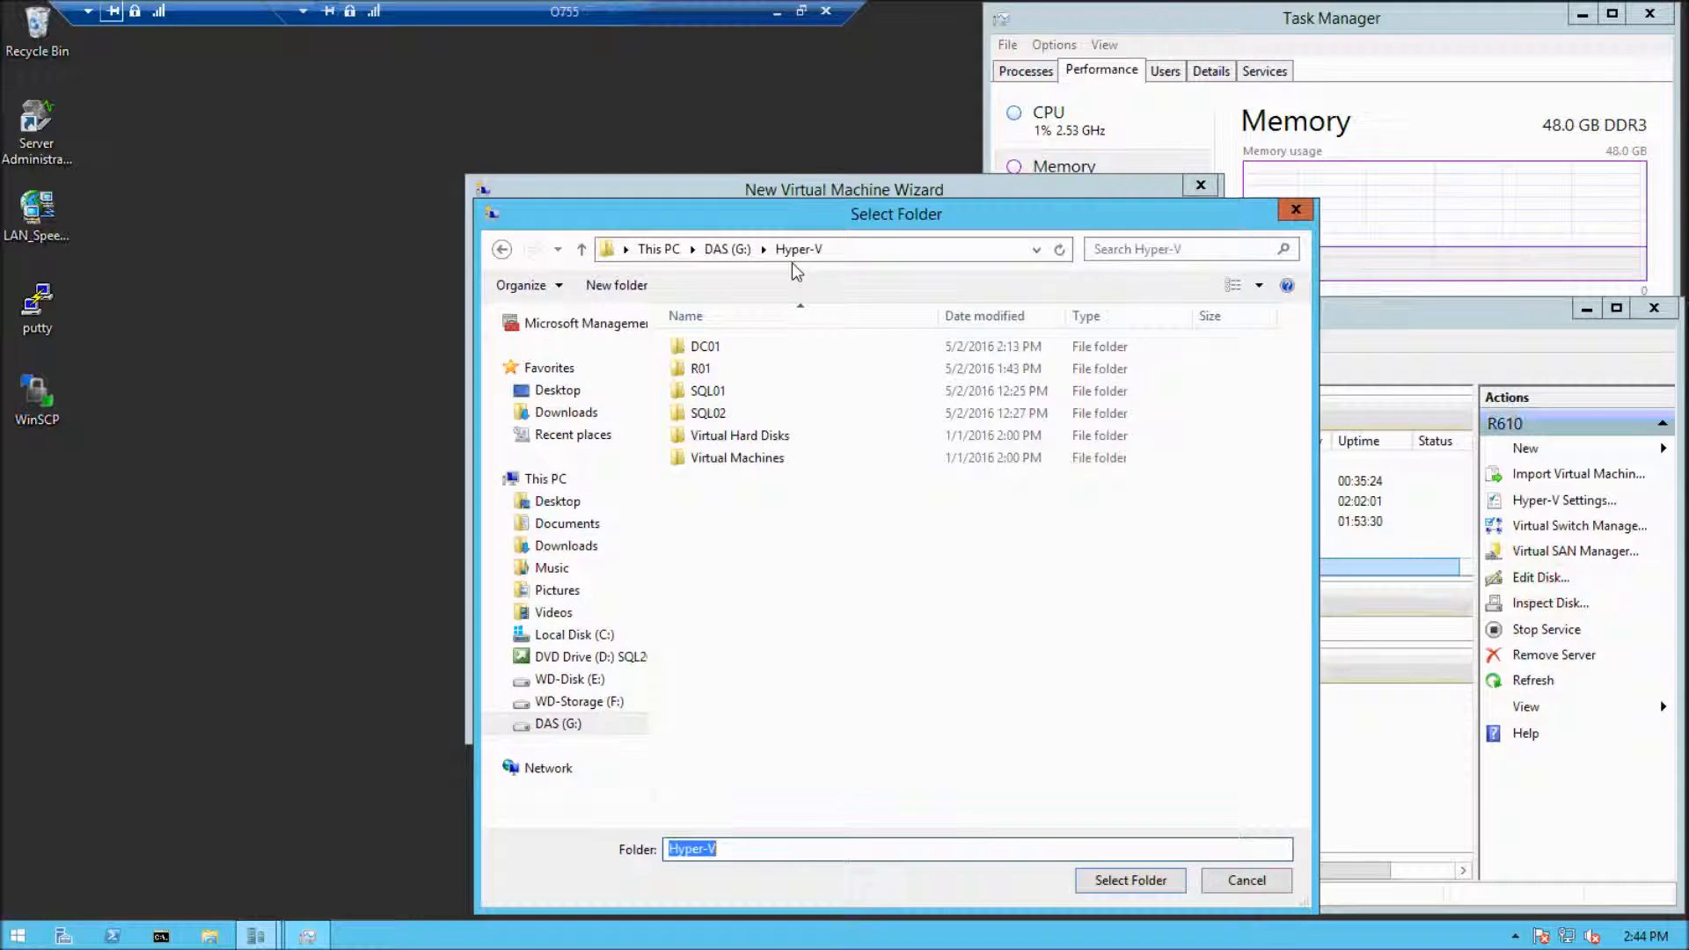
right_click(750, 520)
mouse_move(831, 728)
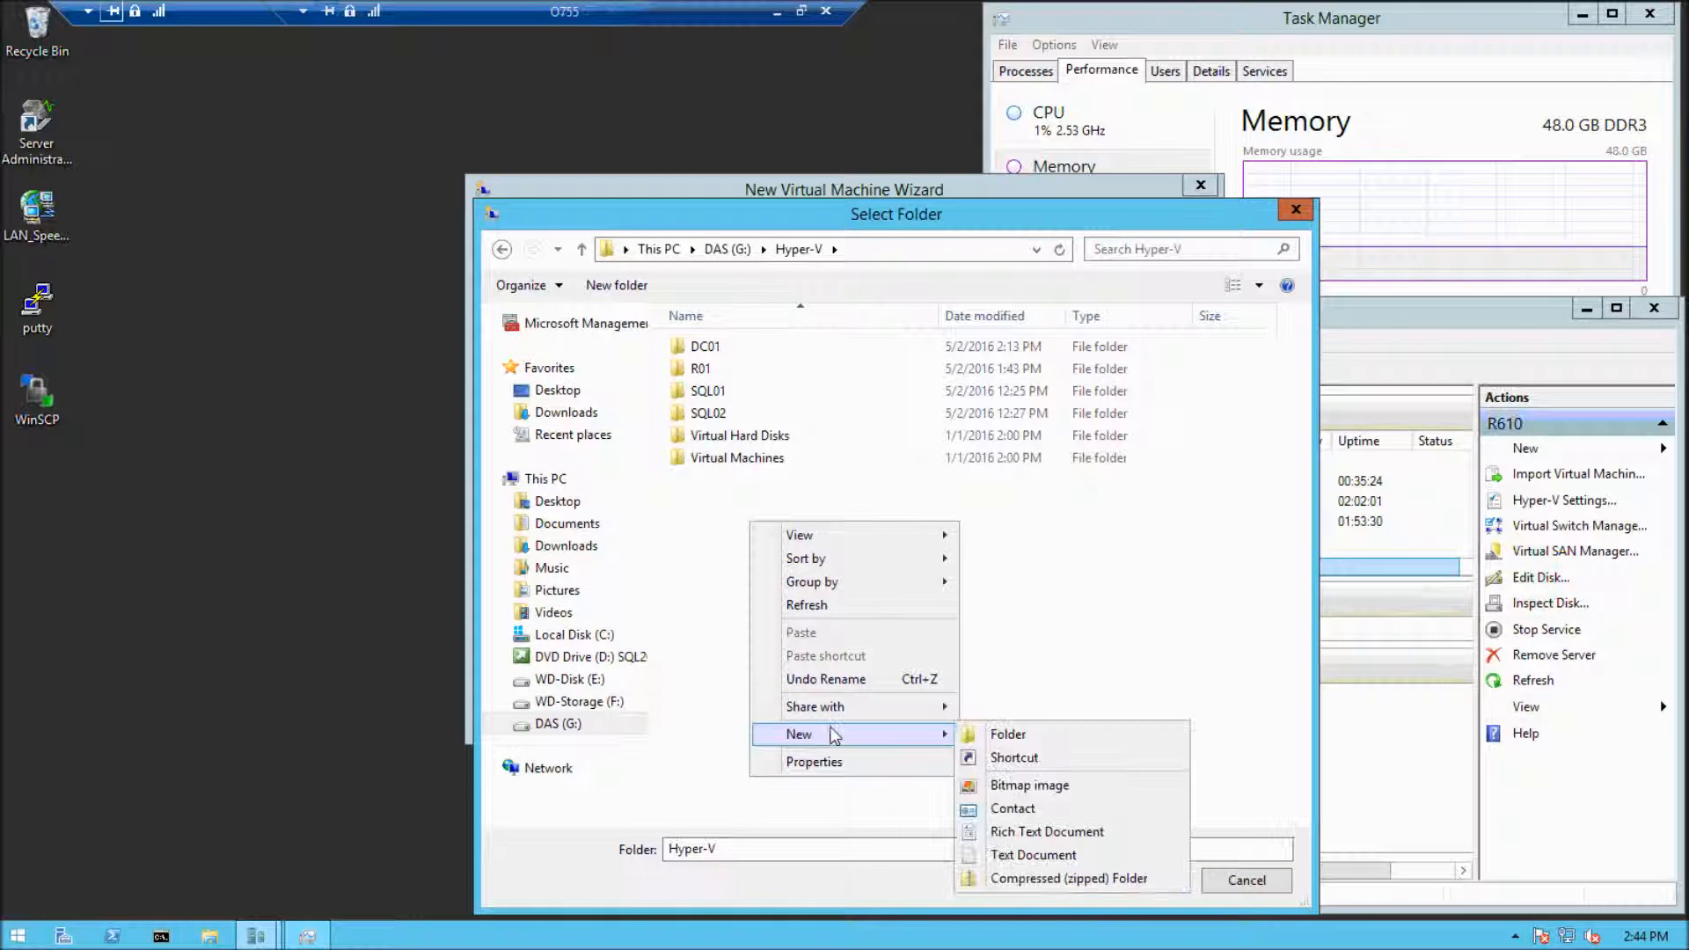
click(1012, 735)
text(VM01)
key(Return)
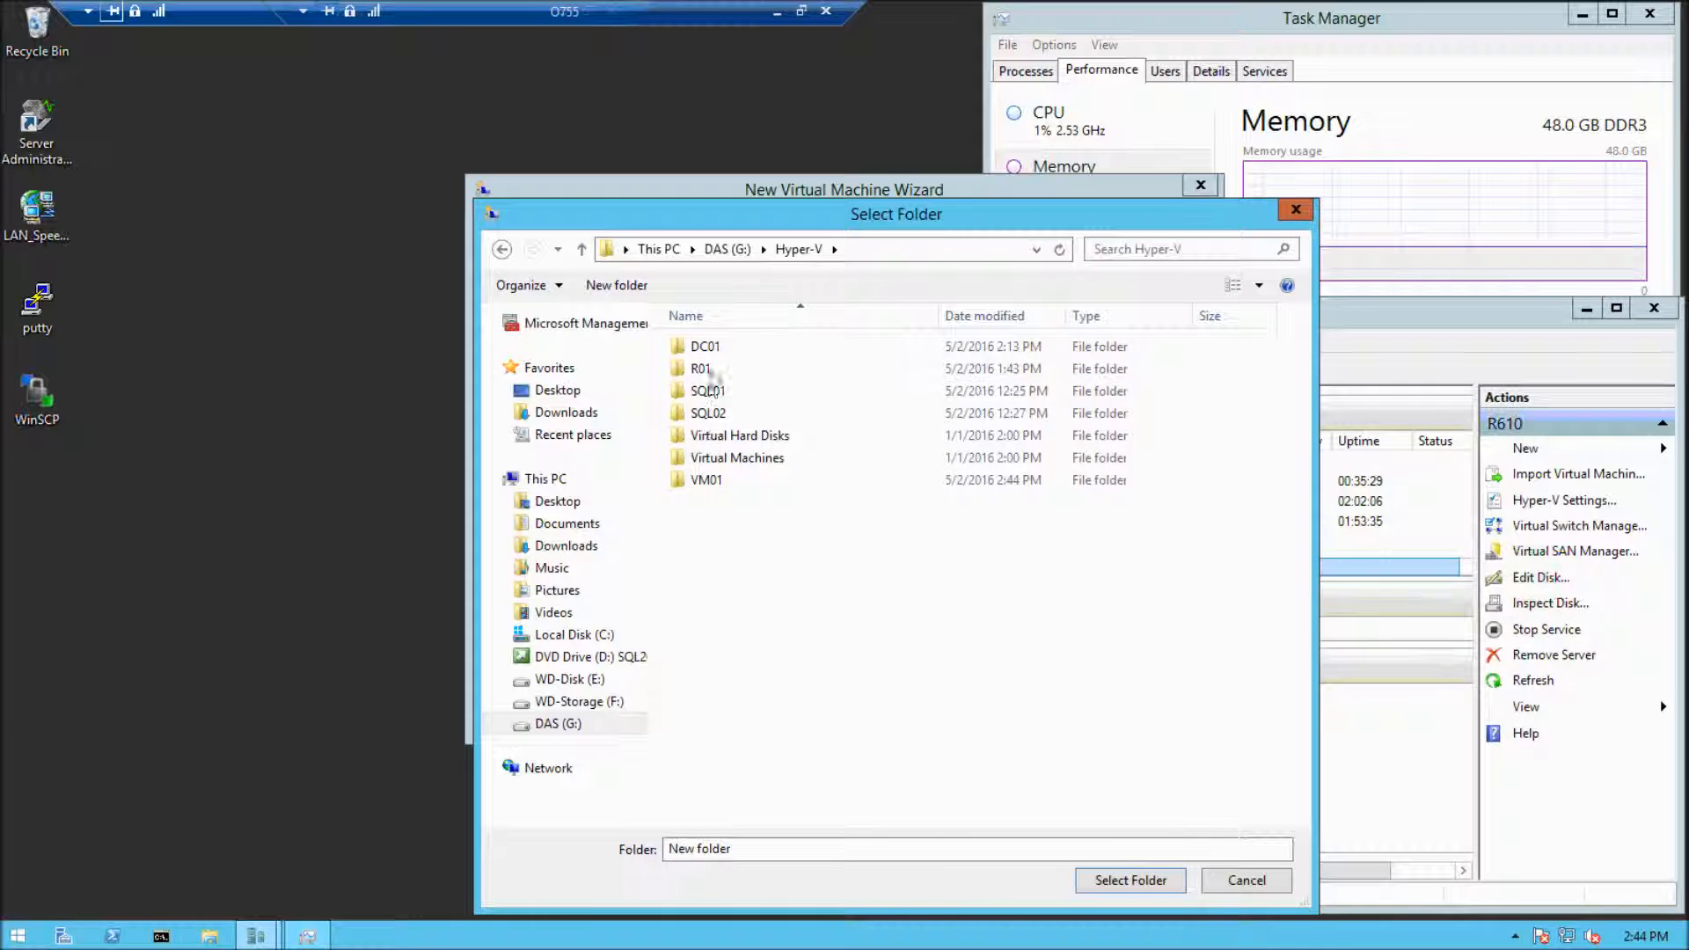
Use the VM01 folder in G:\Hyper-V as the storage location and make the virtual machine Generation 2
click(704, 480)
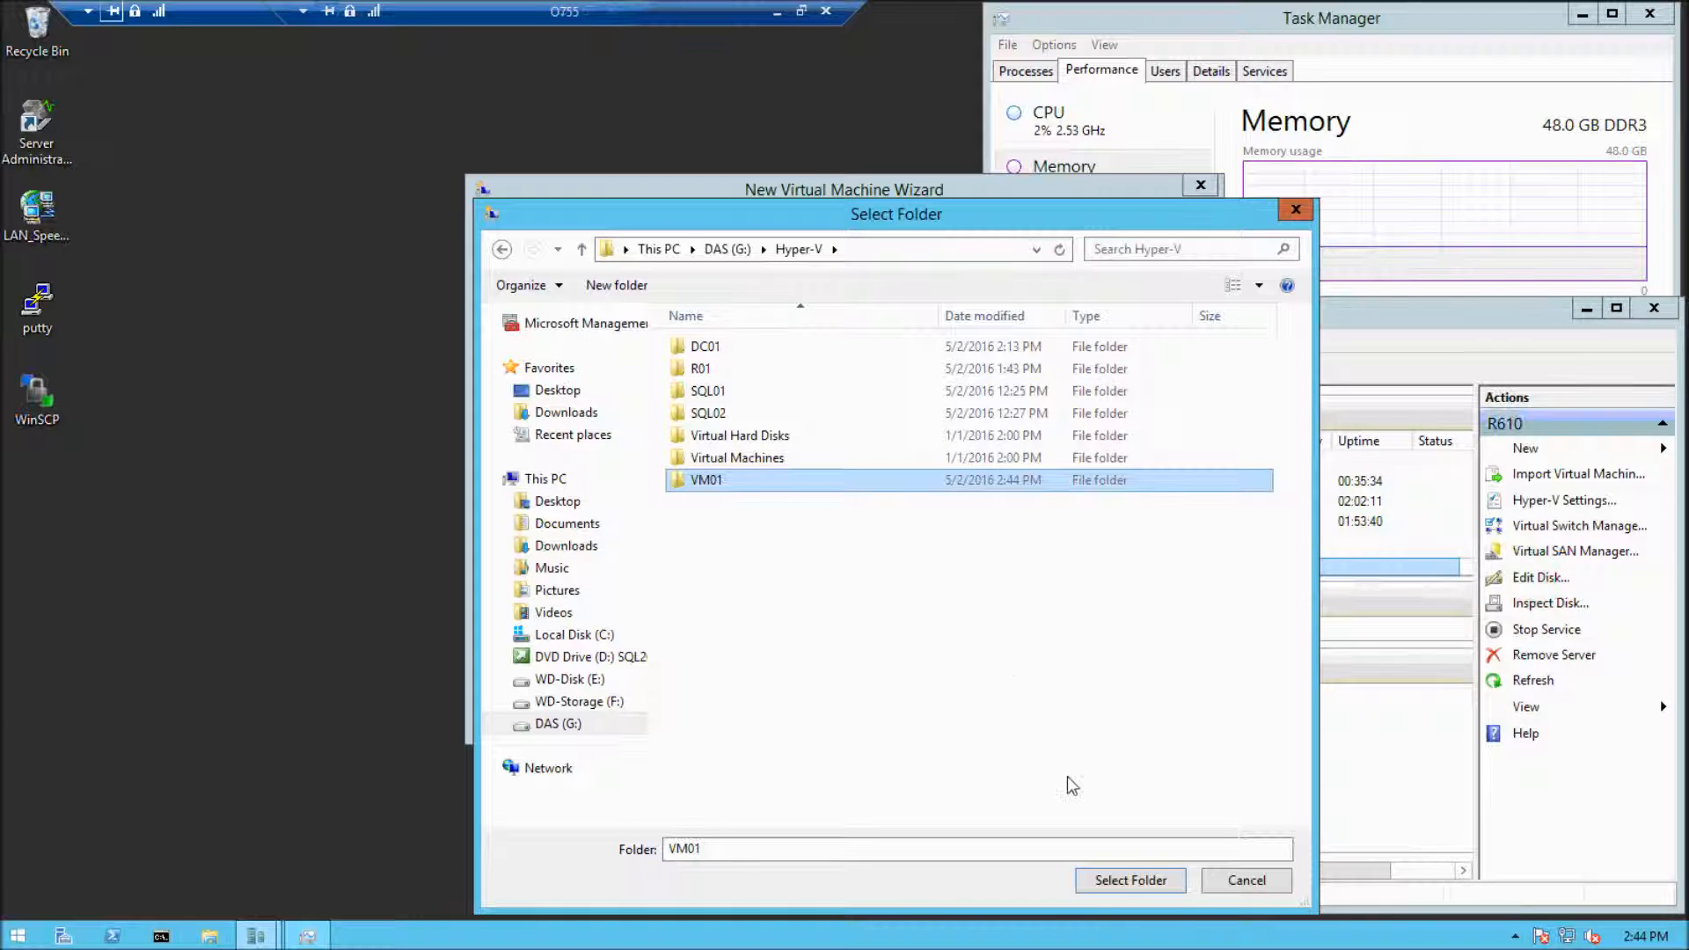
click(1125, 882)
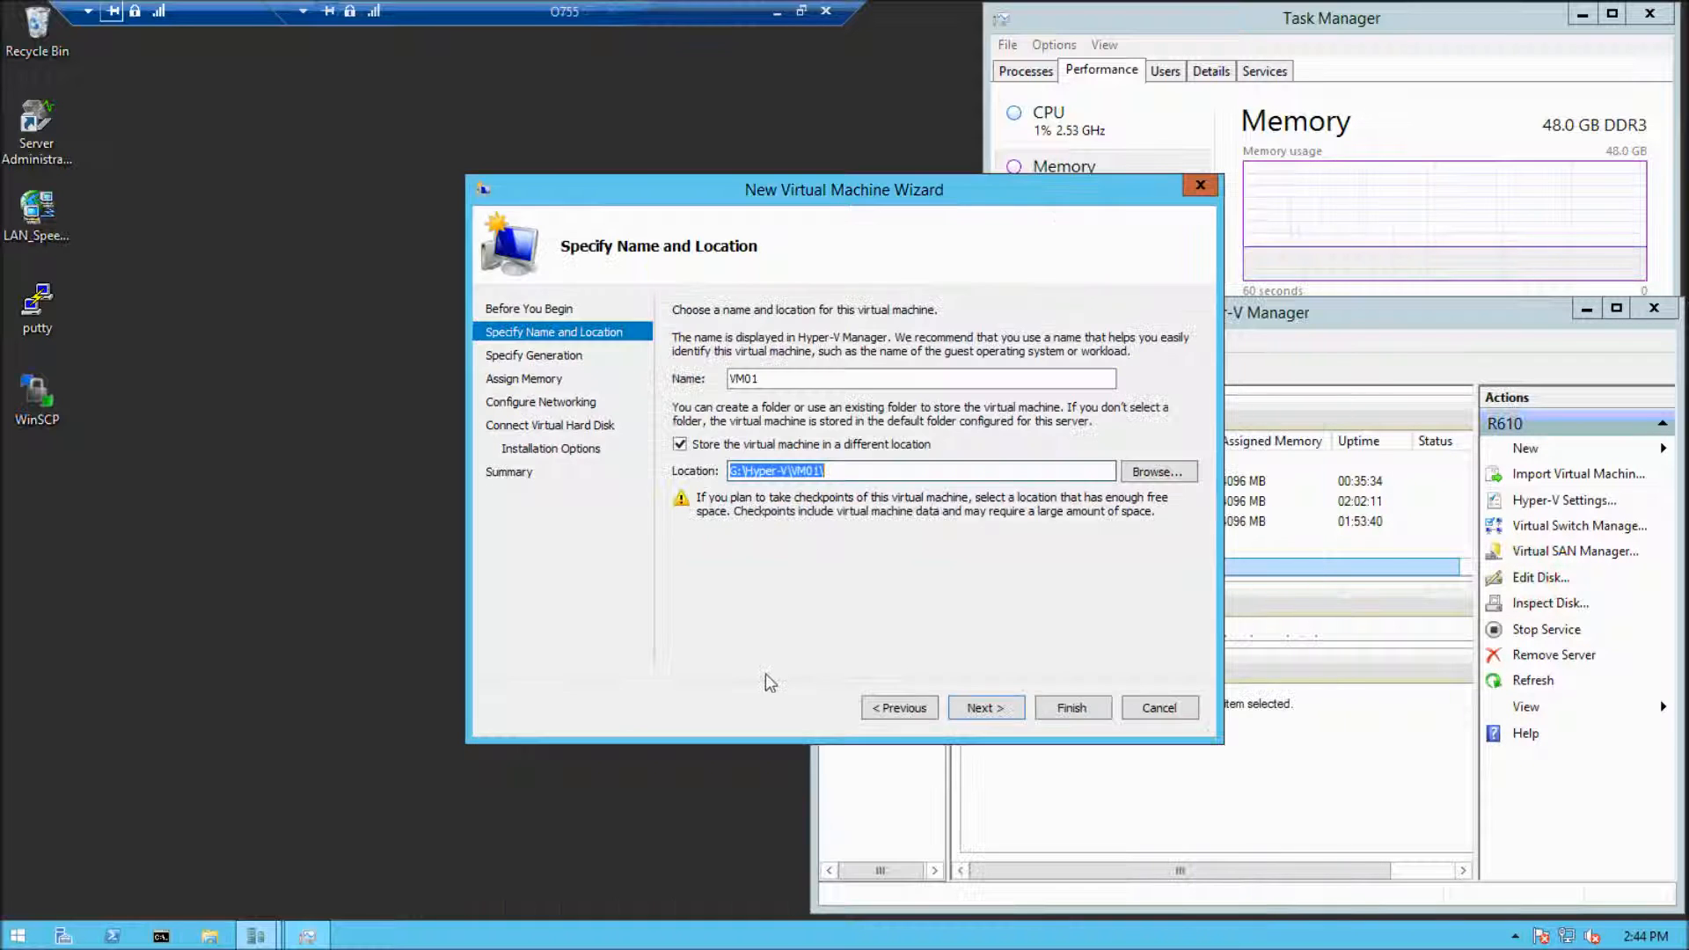
click(994, 707)
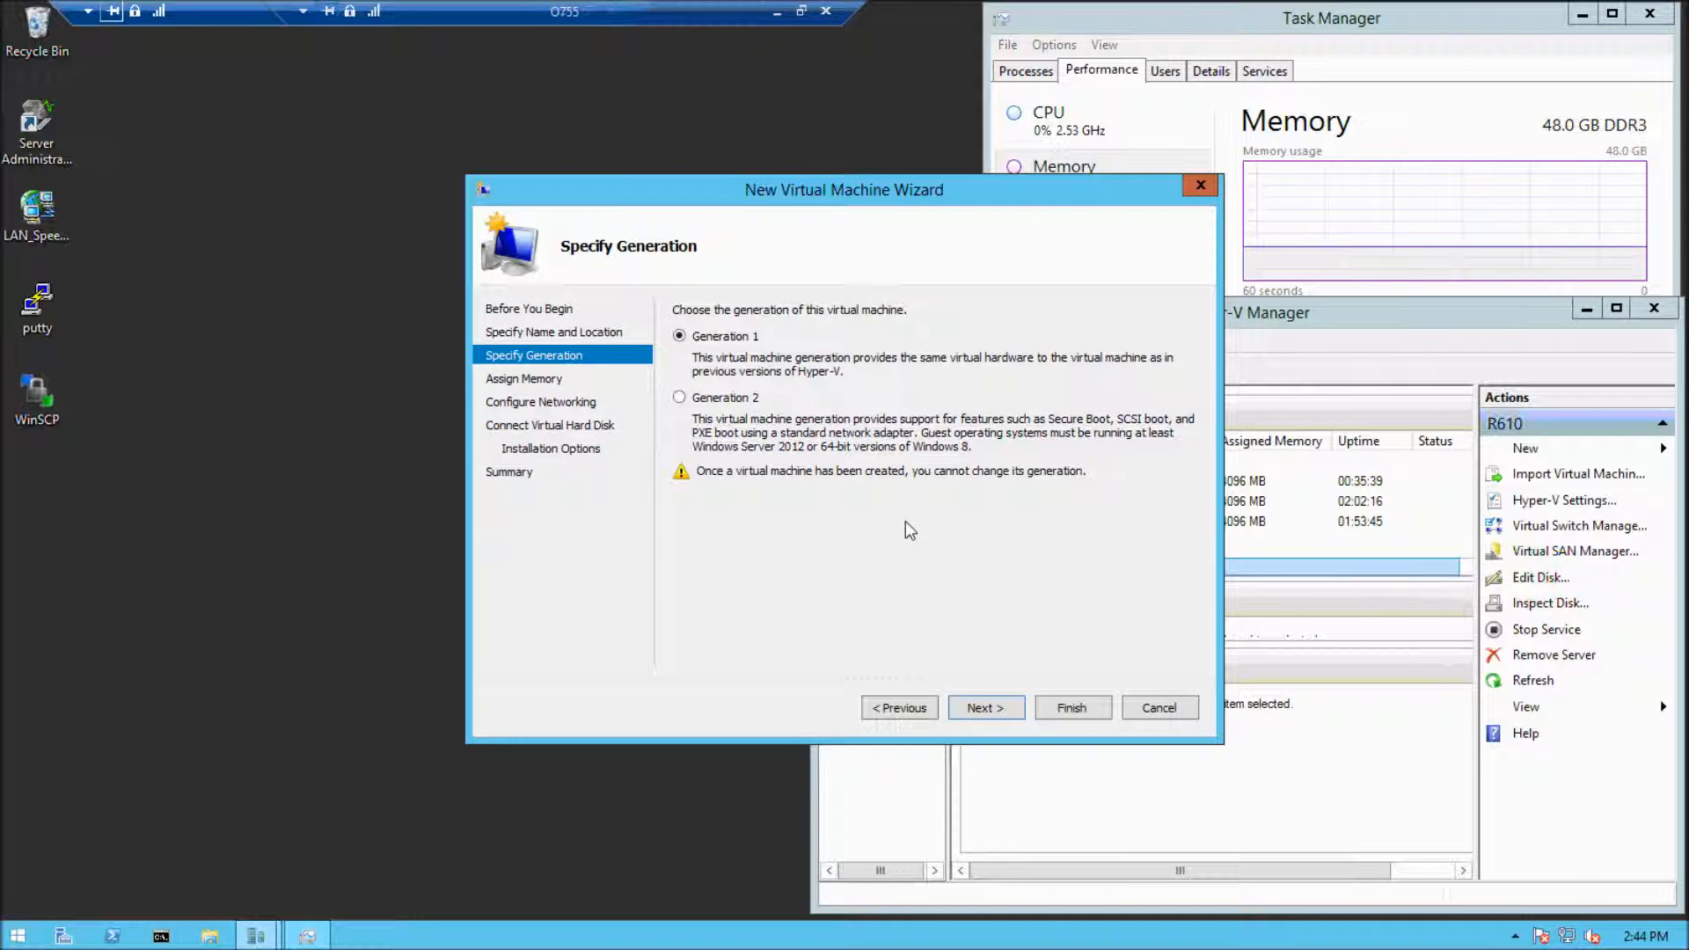
click(679, 397)
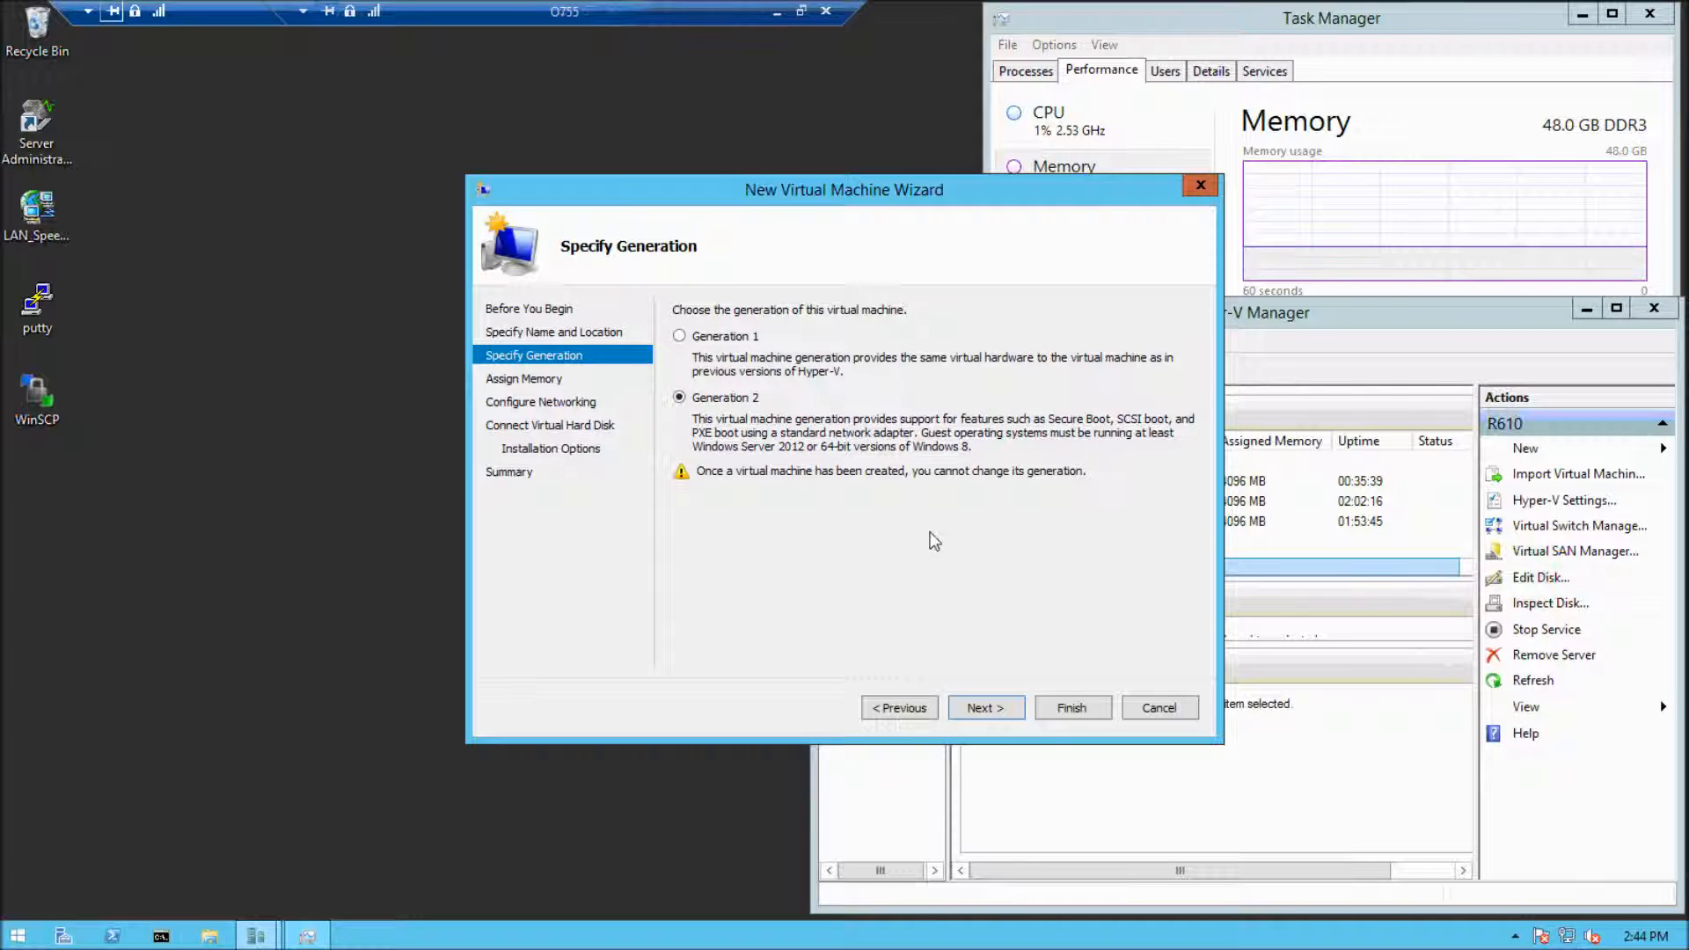
click(1000, 713)
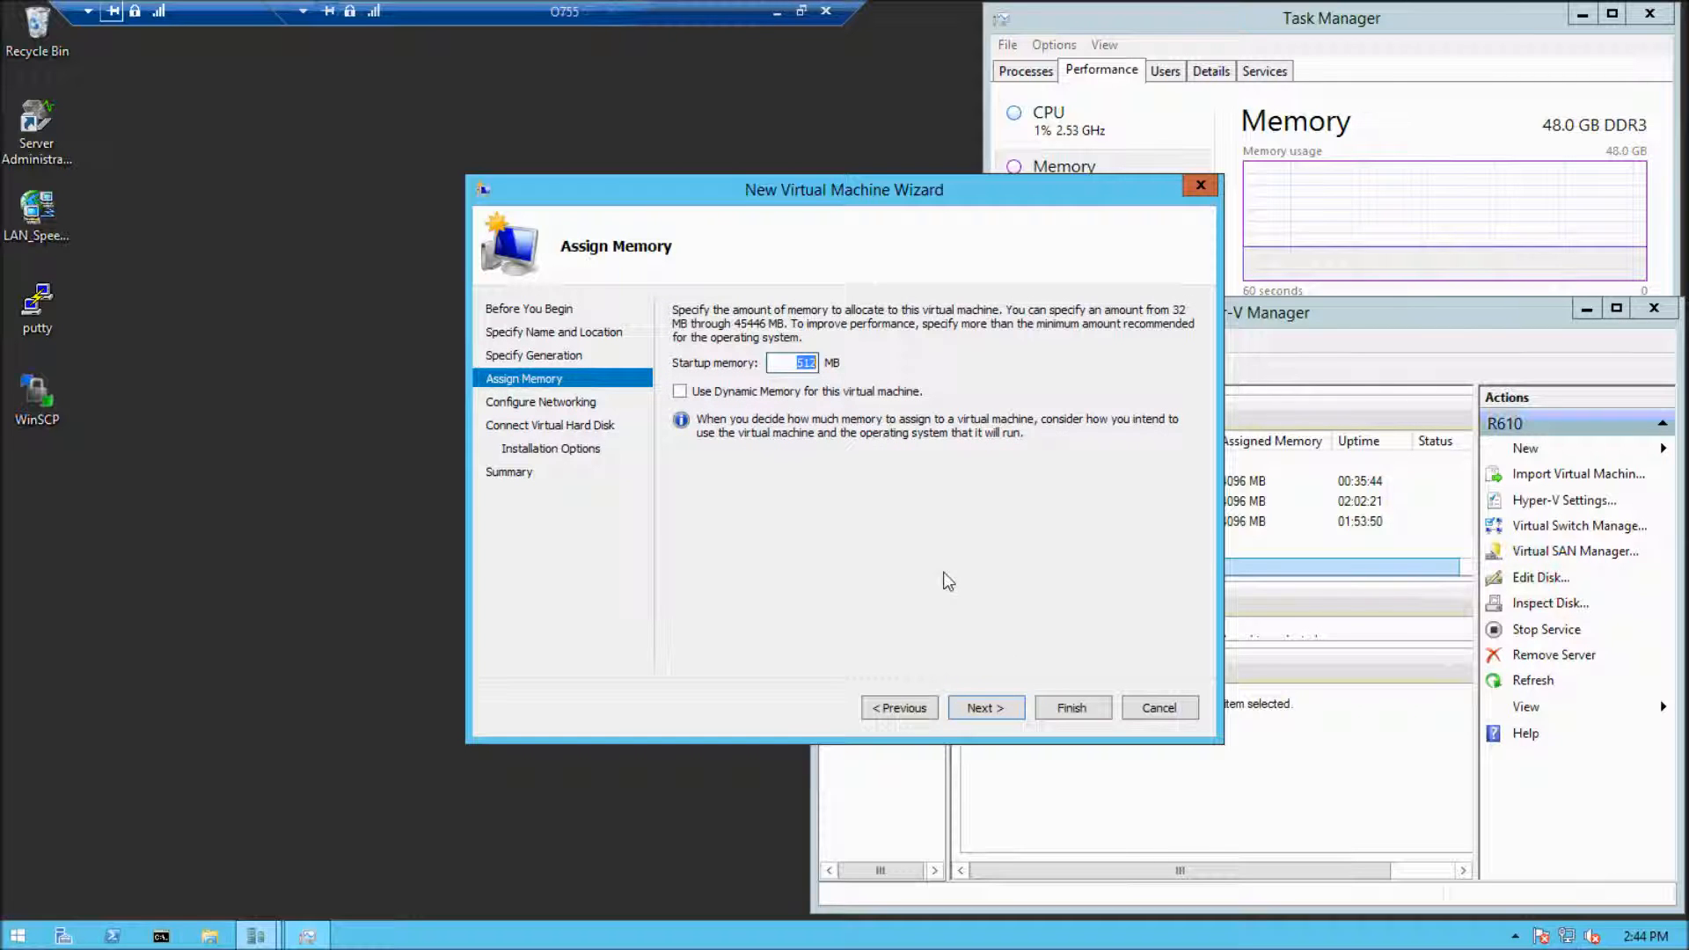
Assign 4096 MB of startup memory to the new virtual machine
text(4096)
click(984, 709)
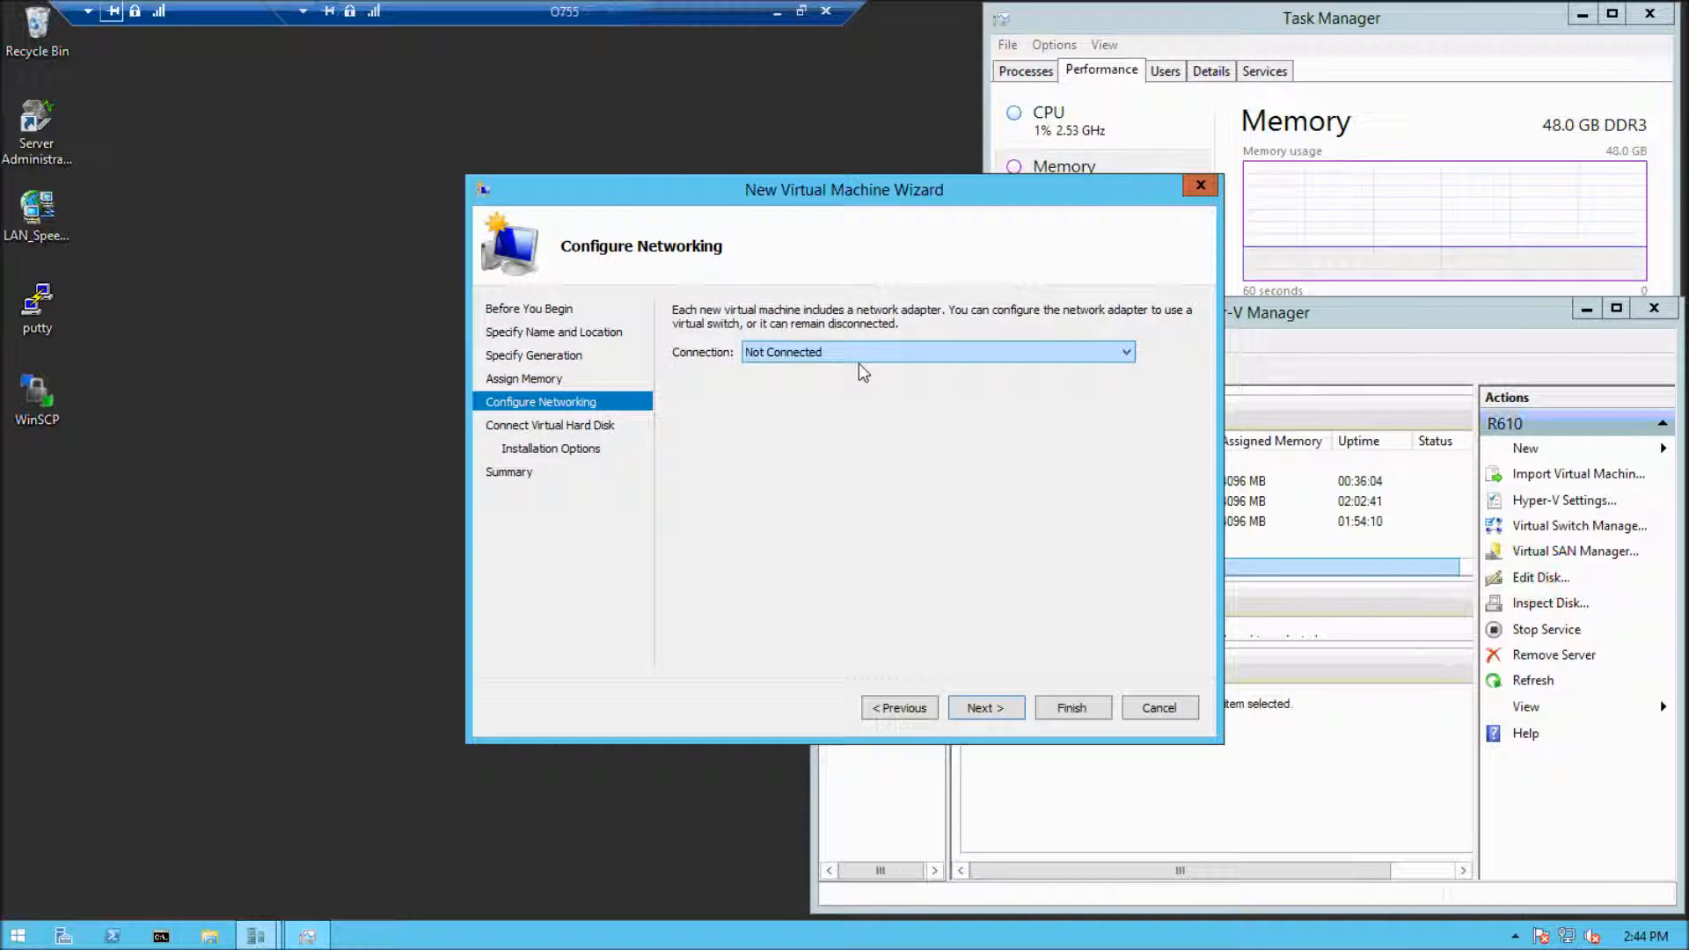
Connect the virtual machine's network adapter to the External switch and accept the default settings for a new virtual hard disk
click(866, 350)
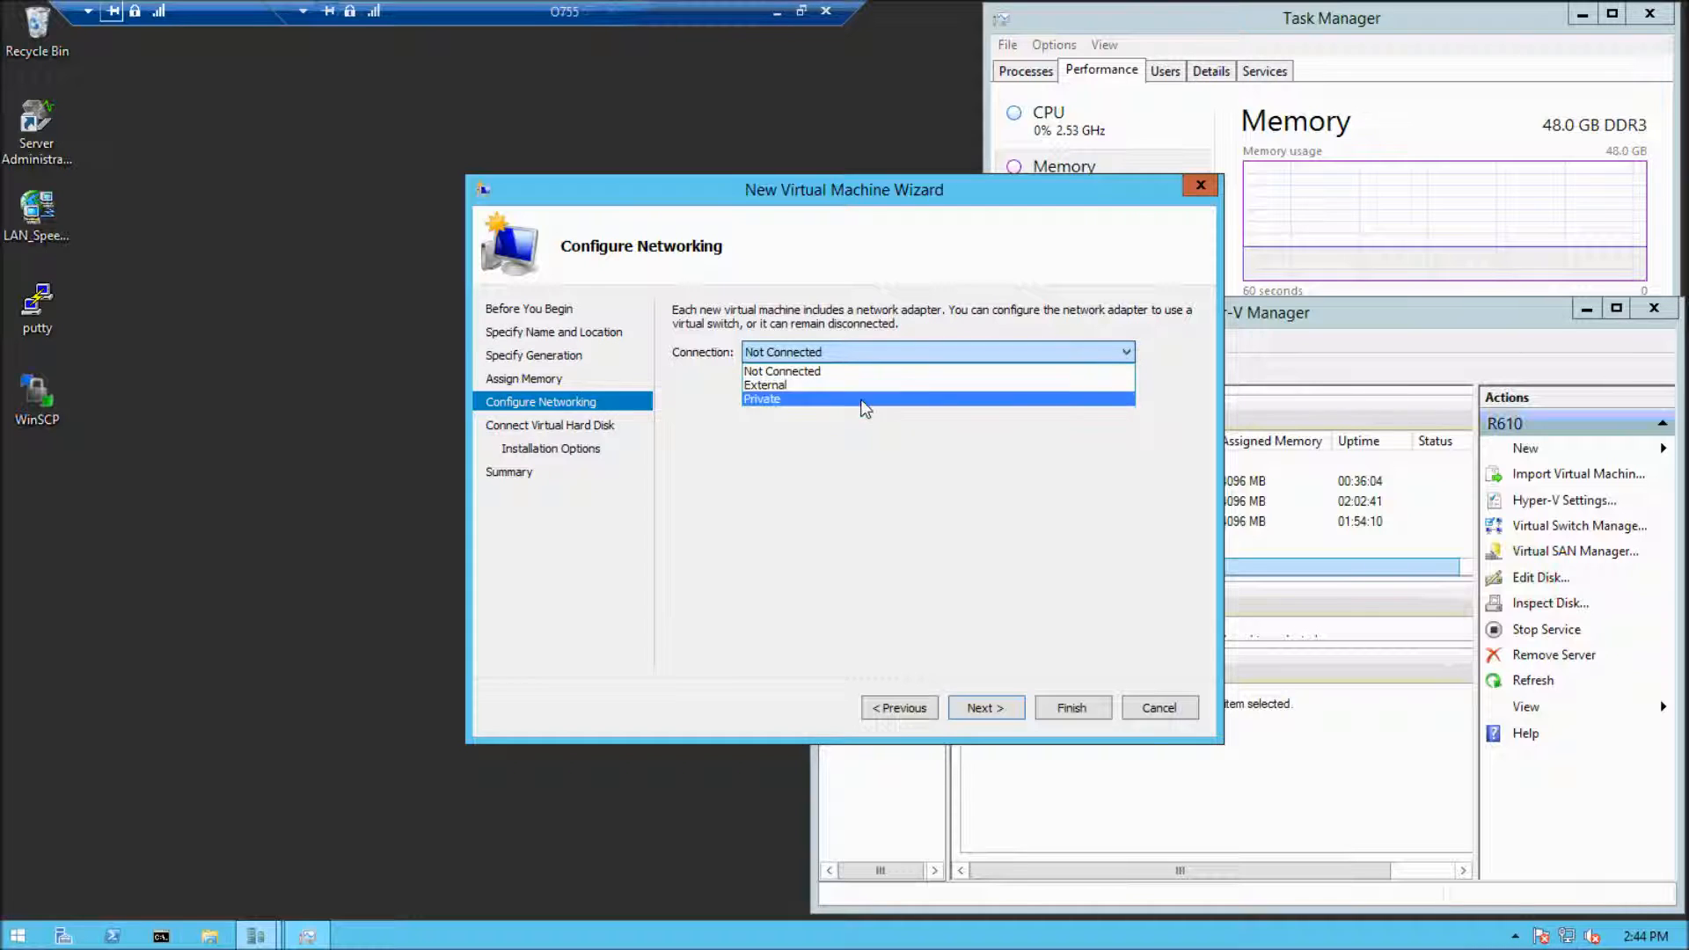
click(915, 392)
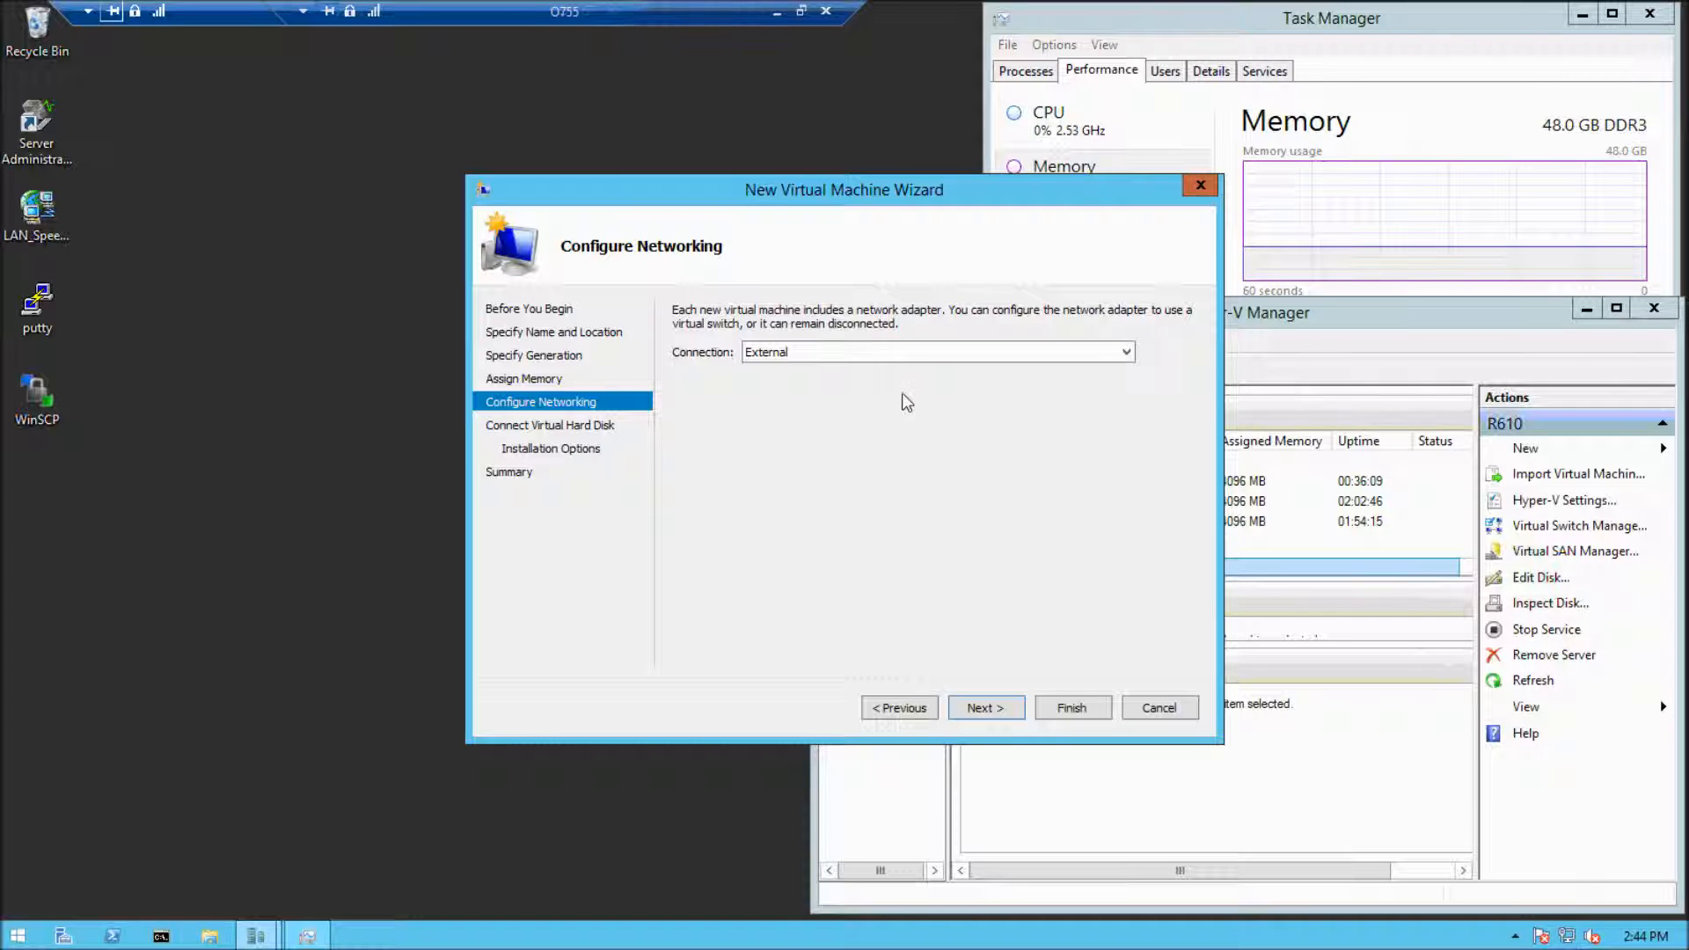
click(986, 708)
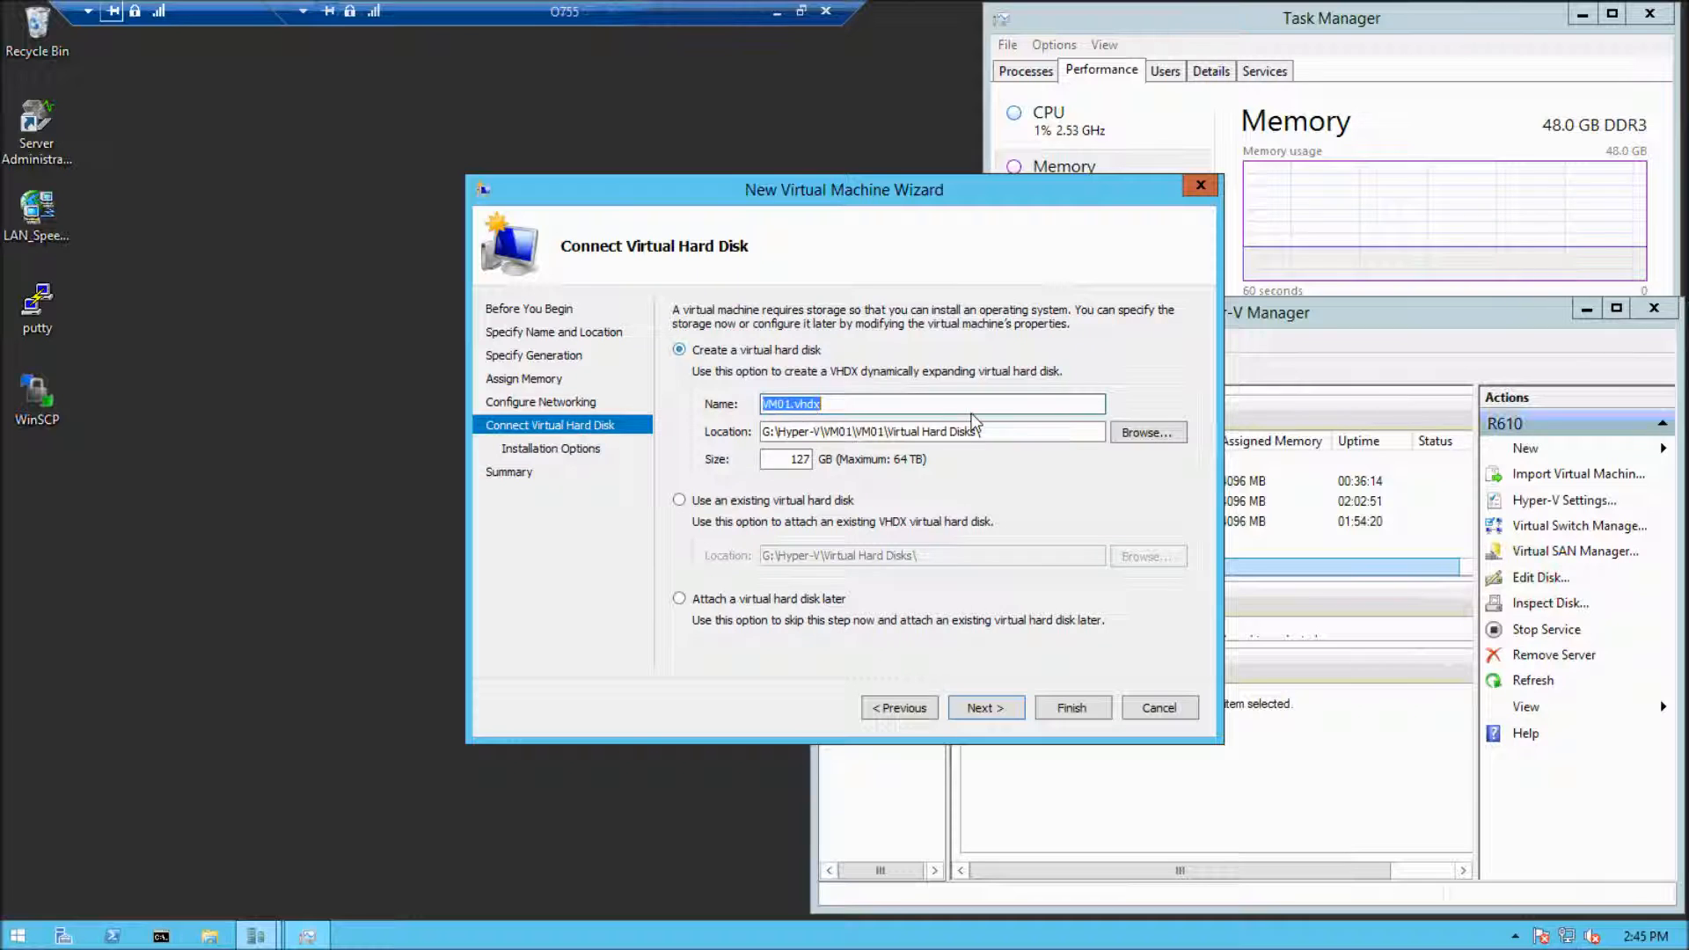
click(989, 710)
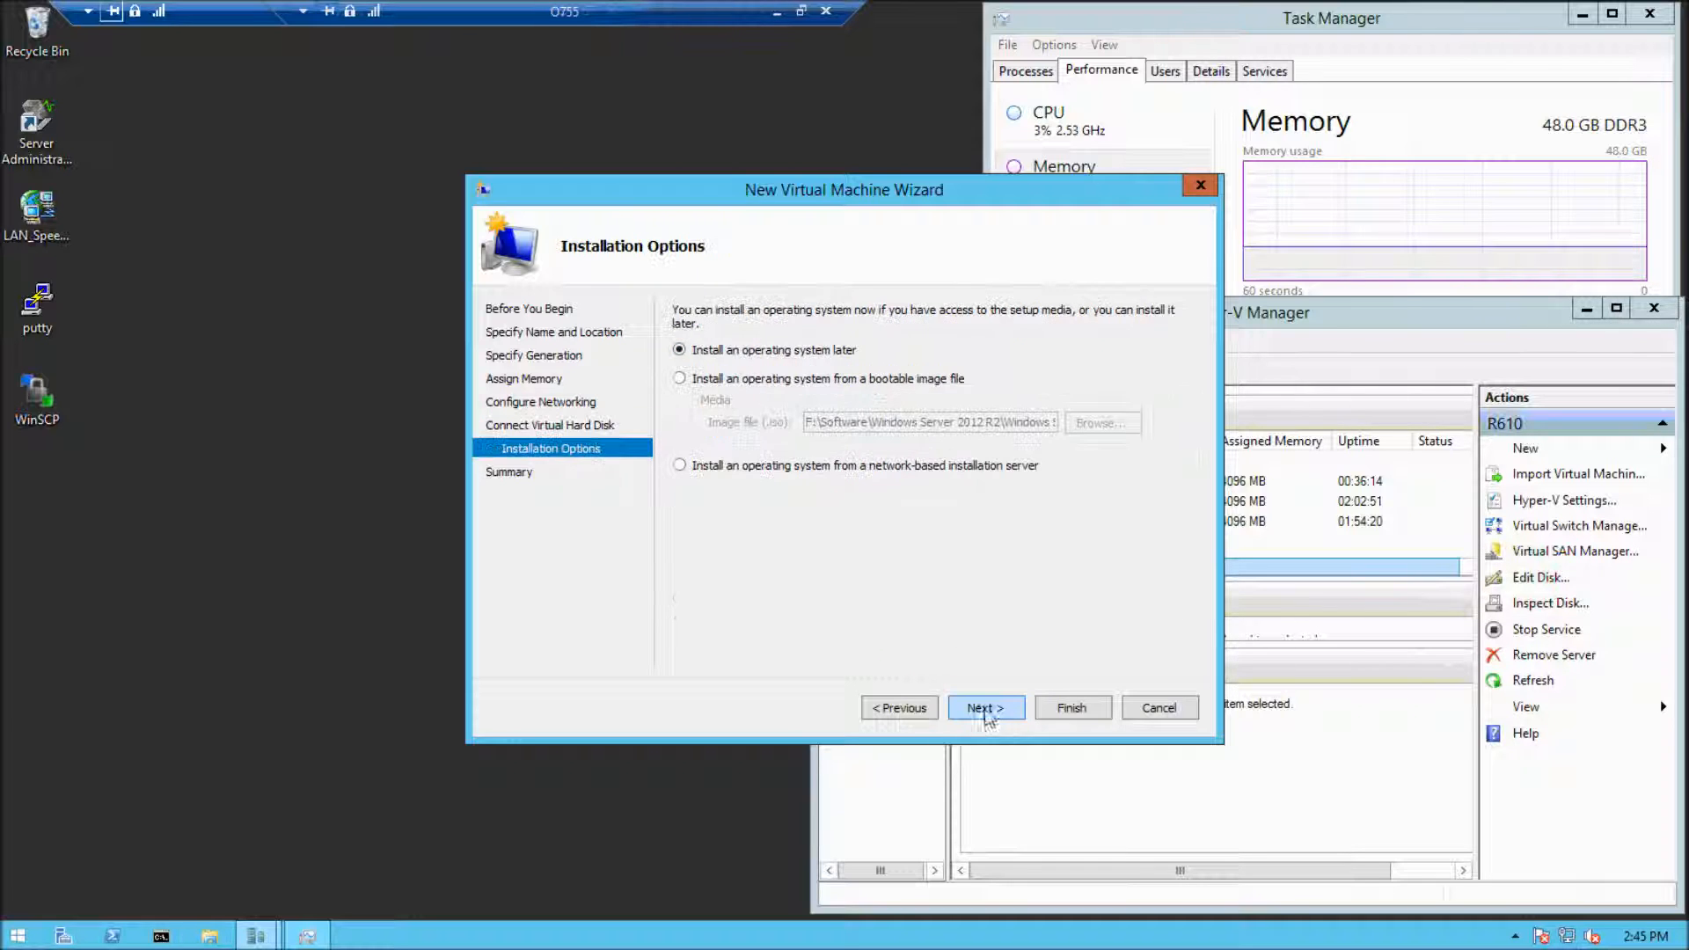
Choose to install the operating system from the Windows Server 2012 R2 with Update ISO image and create the virtual machine
click(742, 384)
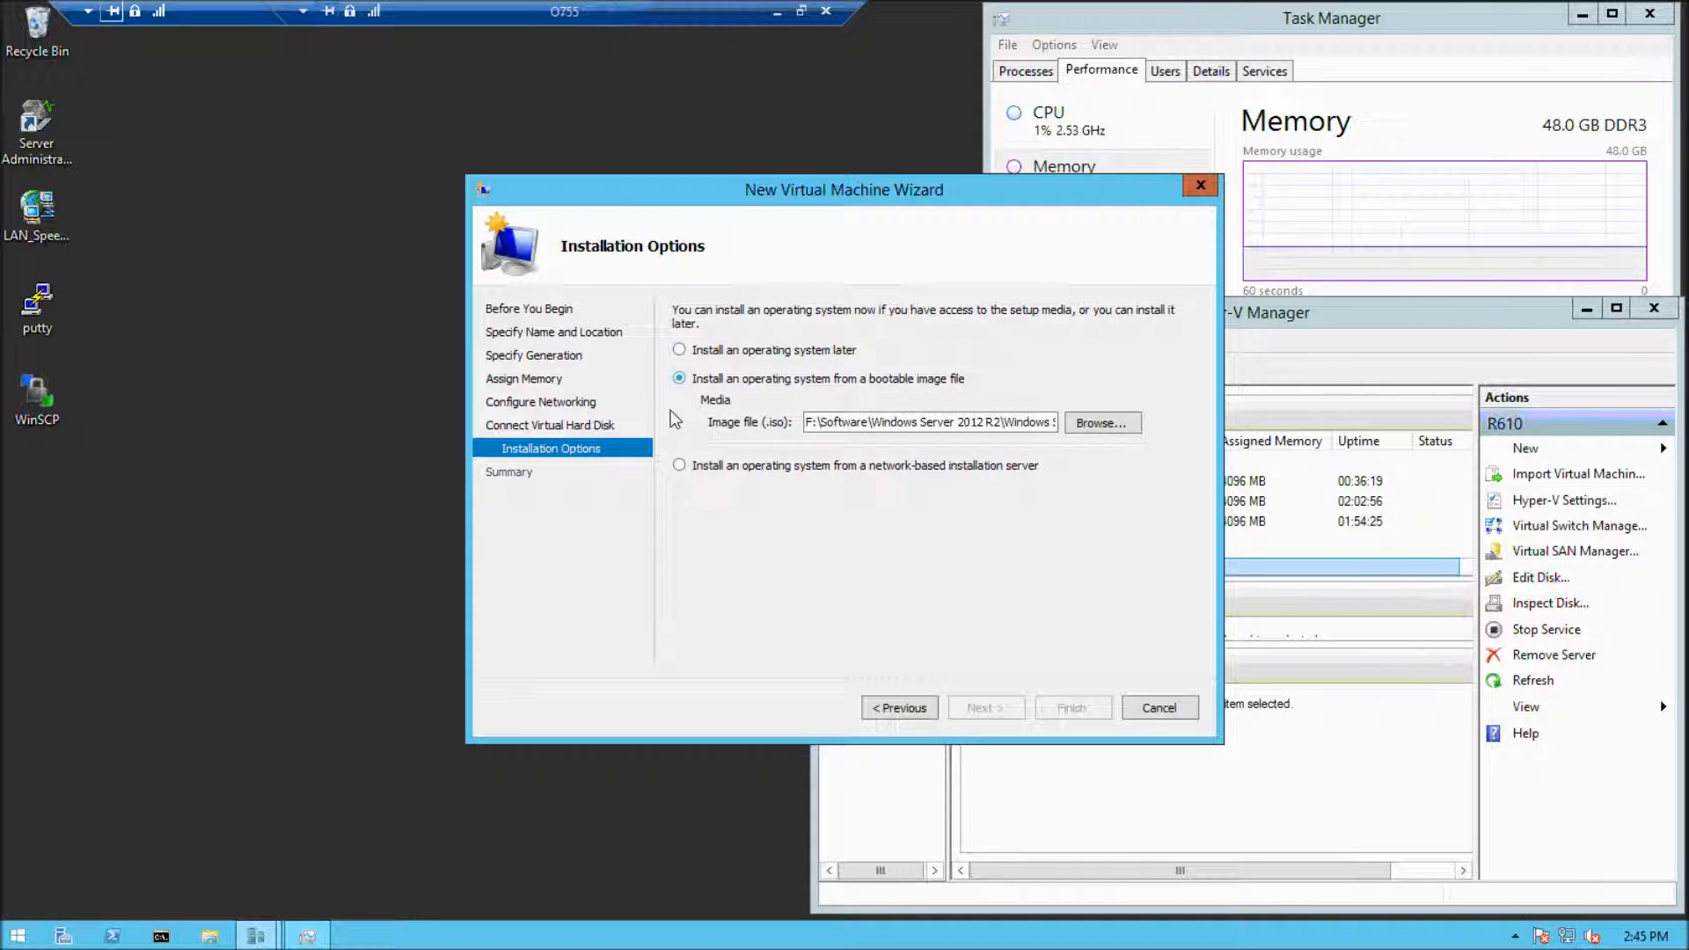
drag(879, 431, 1059, 429)
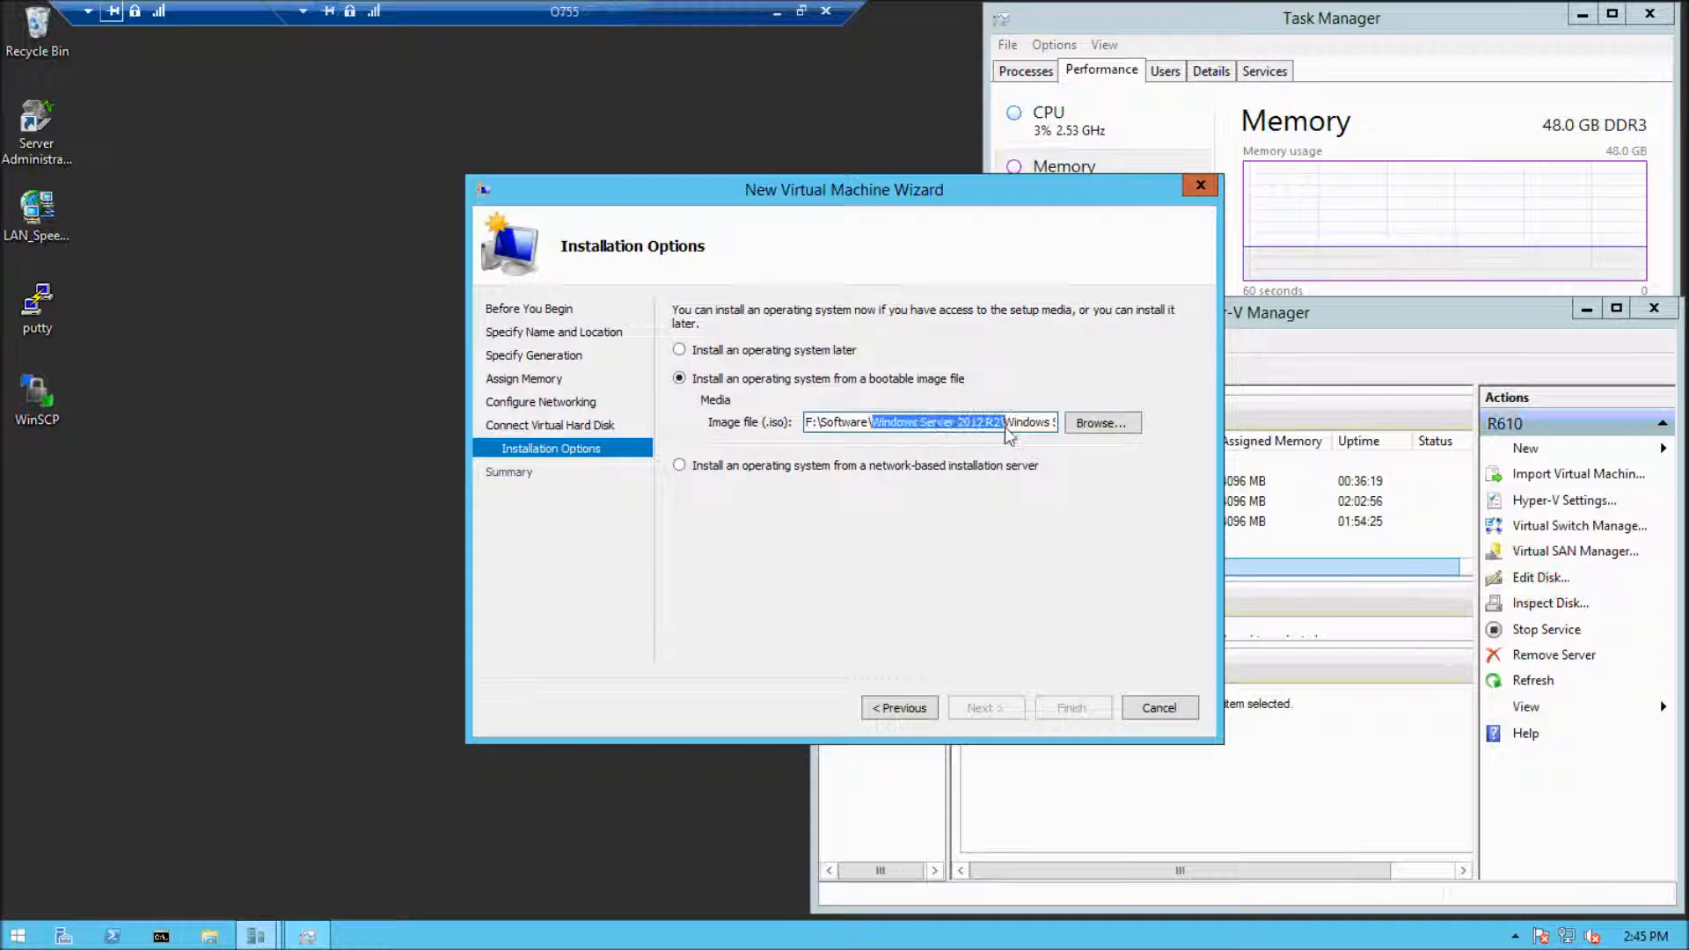
click(1110, 424)
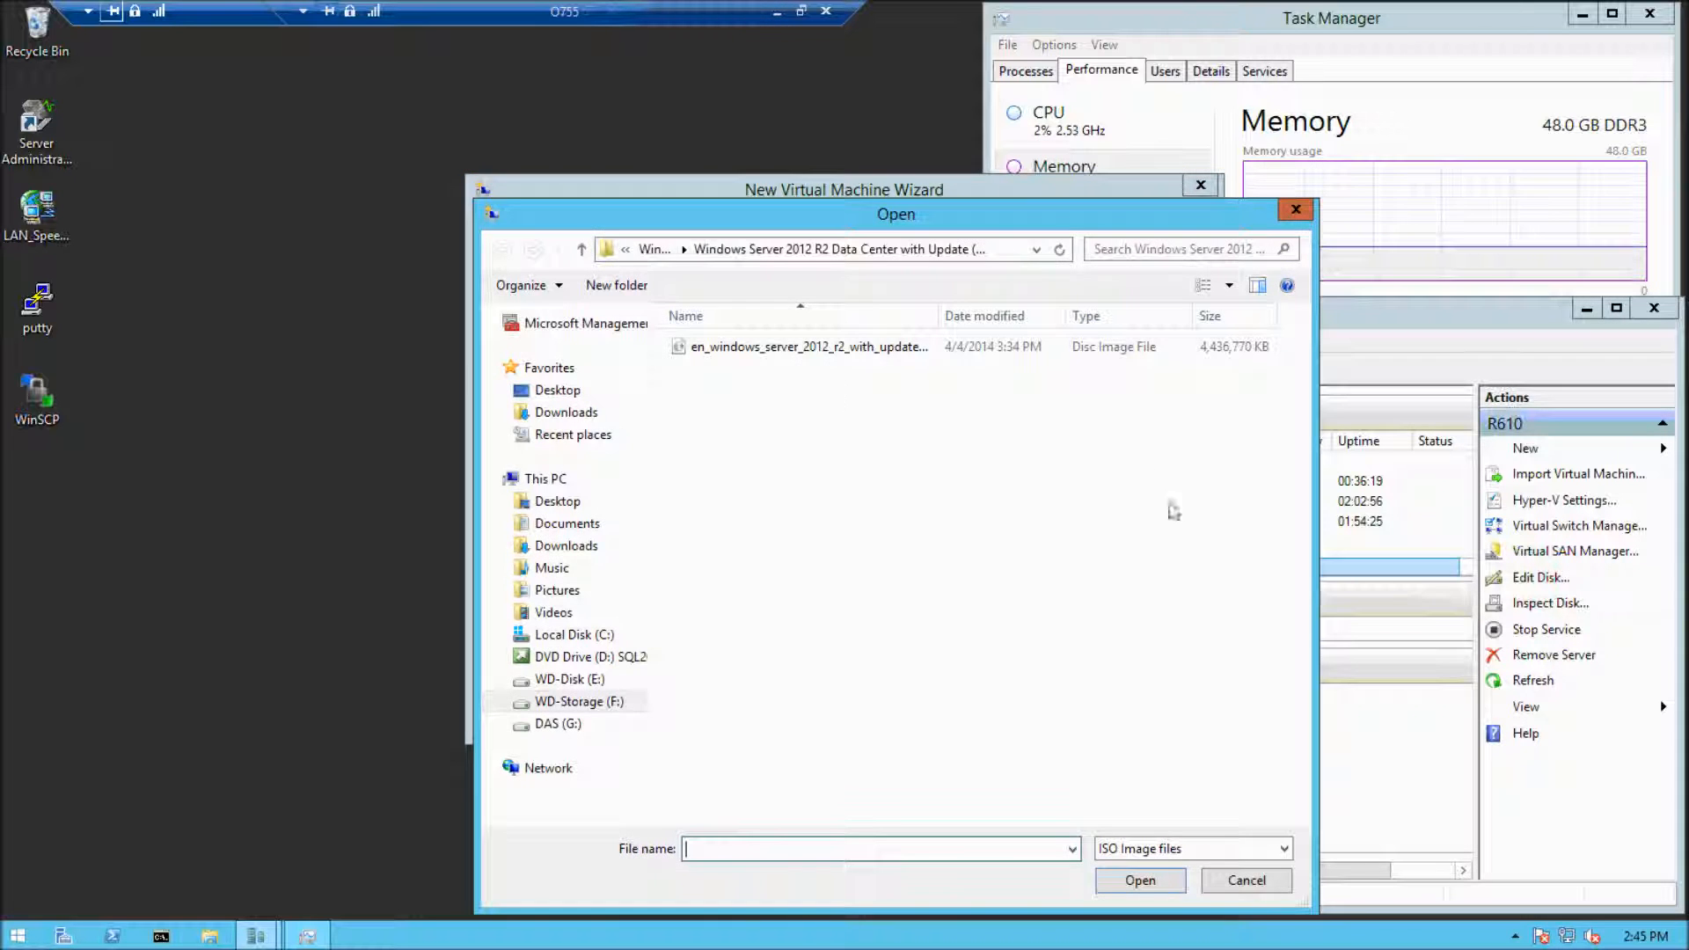
click(762, 349)
click(1142, 880)
click(984, 708)
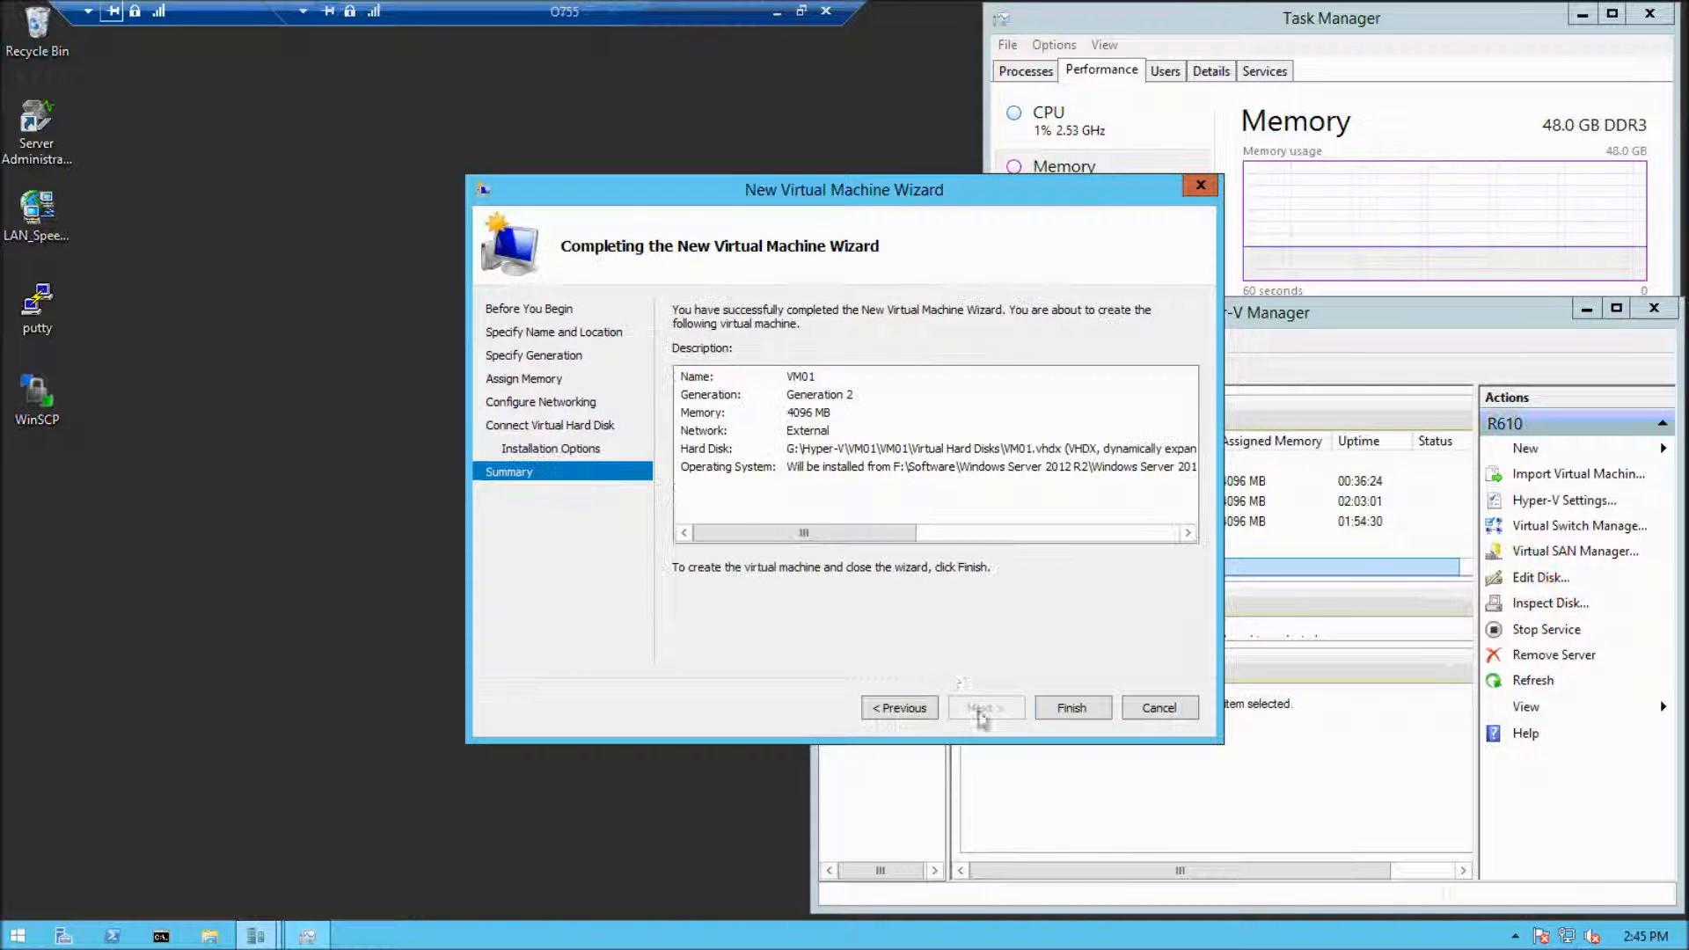
click(1069, 708)
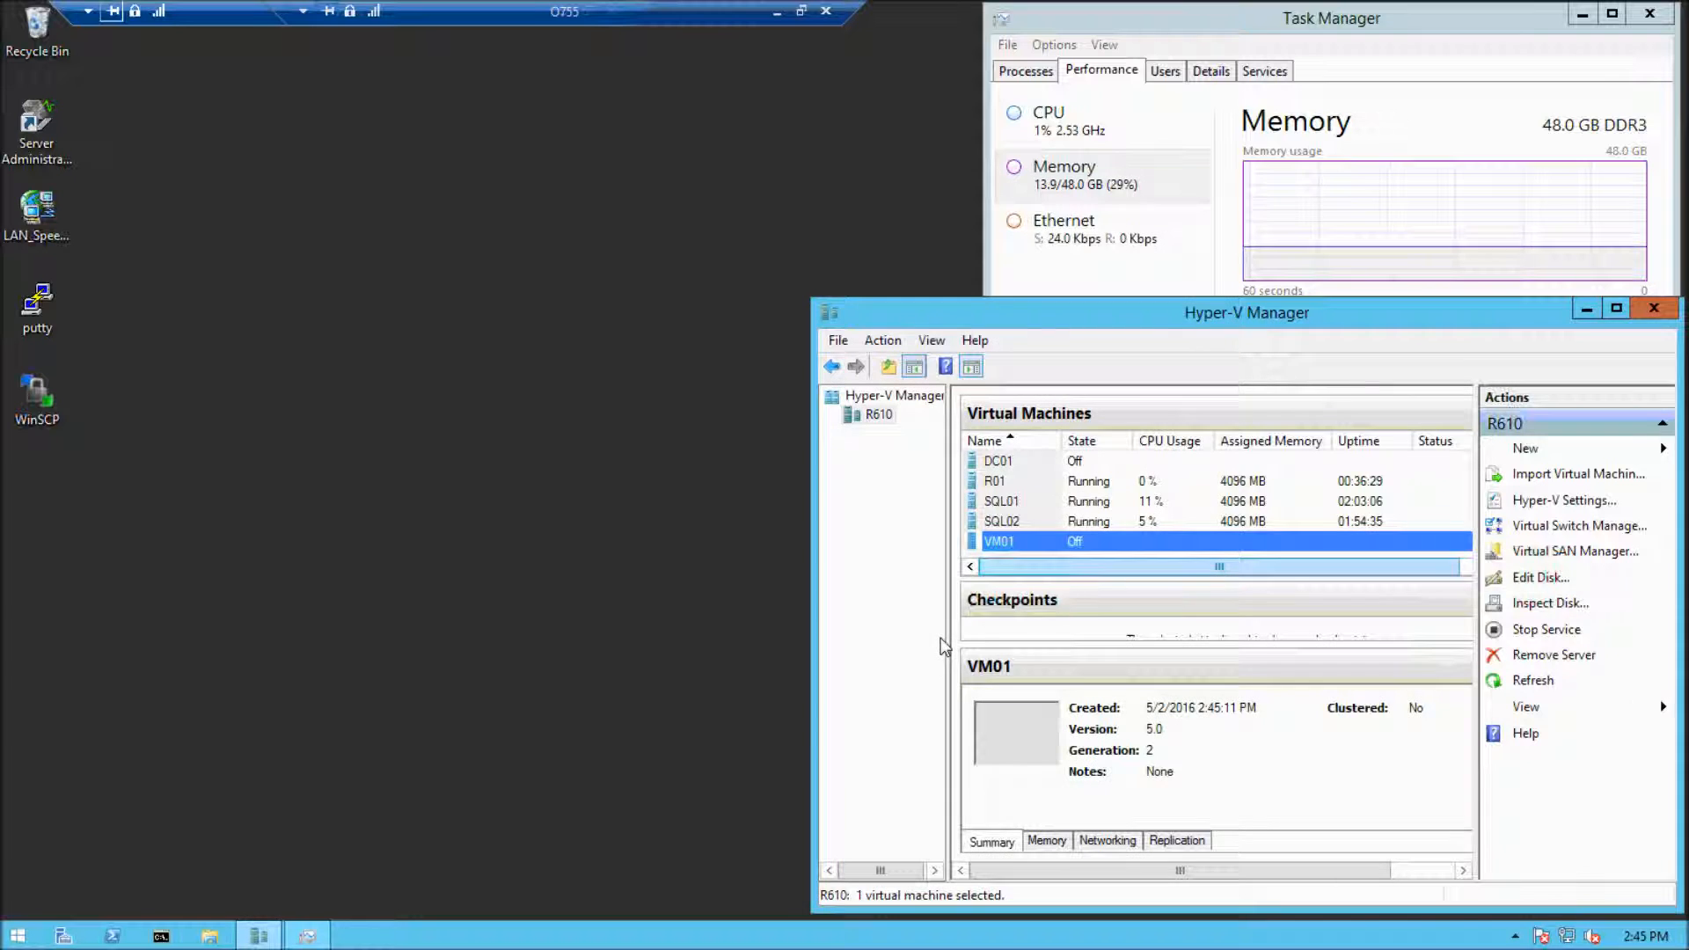
Set the number of virtual processors for VM01 to 4 in its settings
right_click(1057, 542)
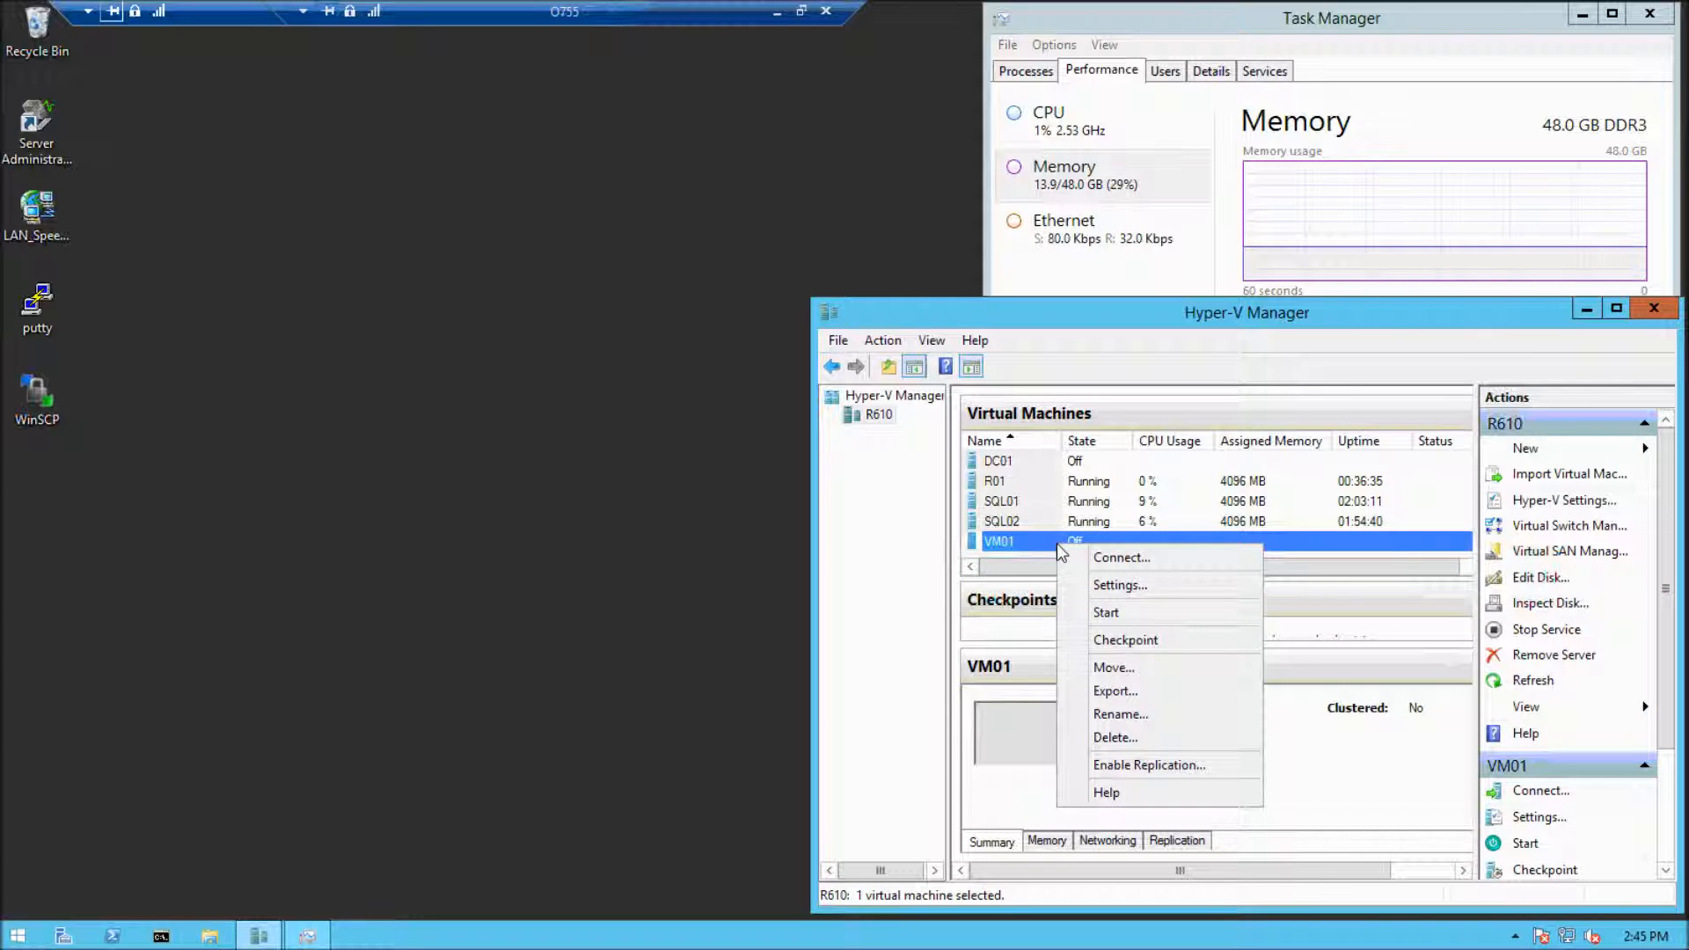
click(1117, 585)
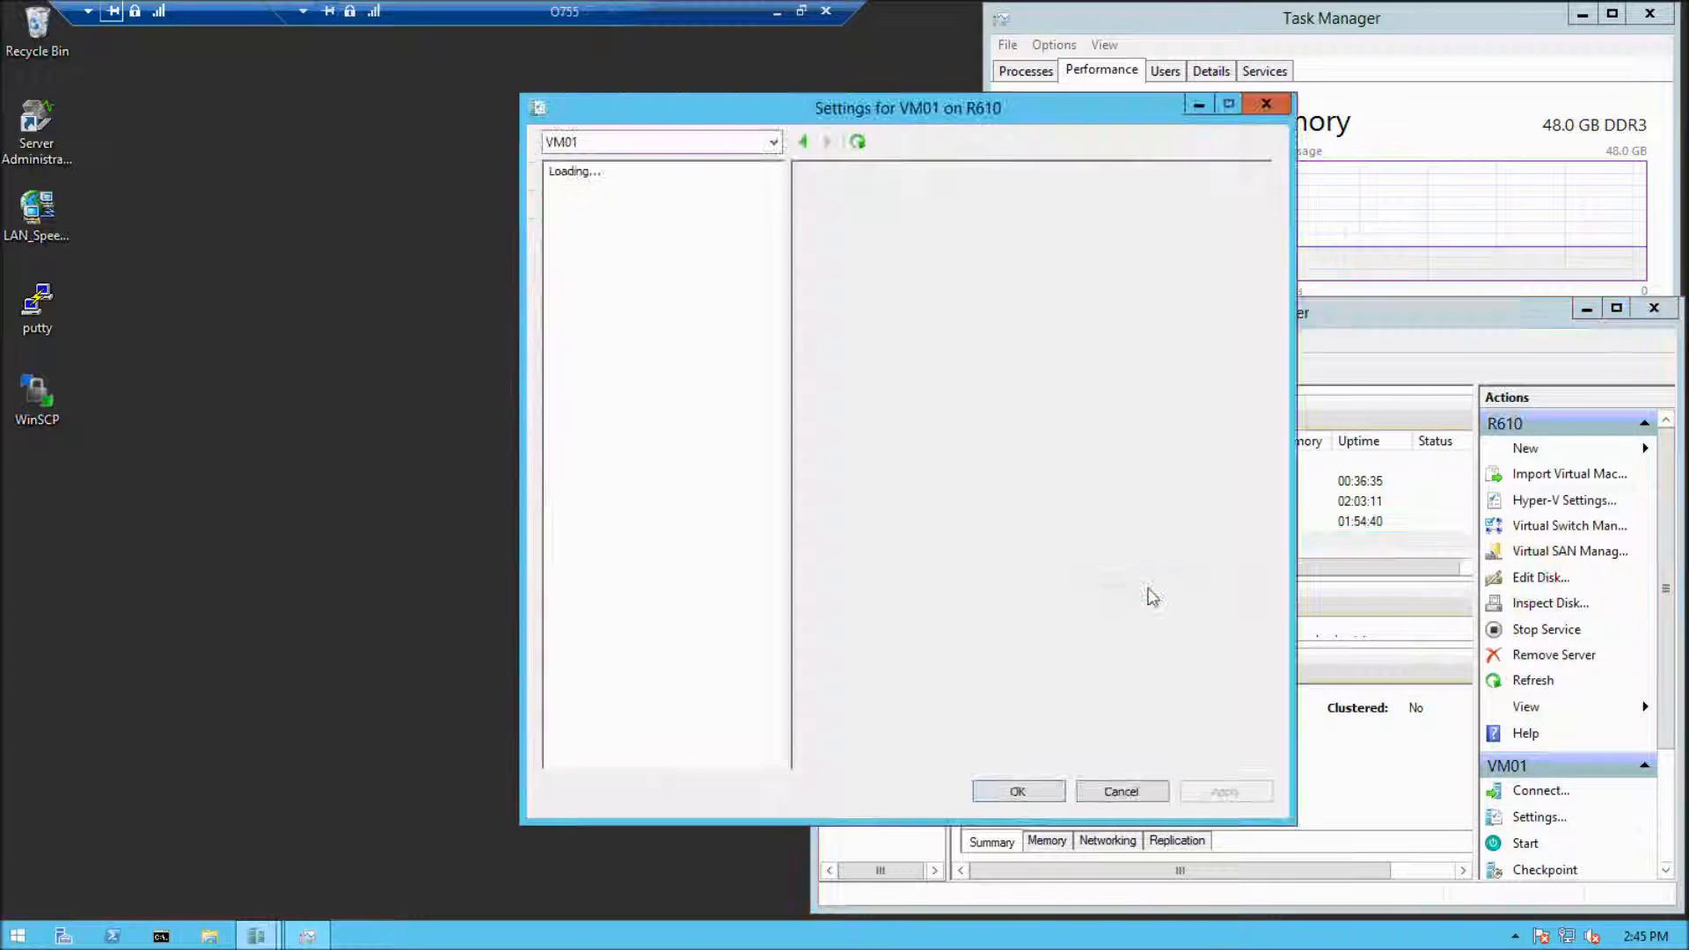
key(Down)
key(Down)
key(Down)
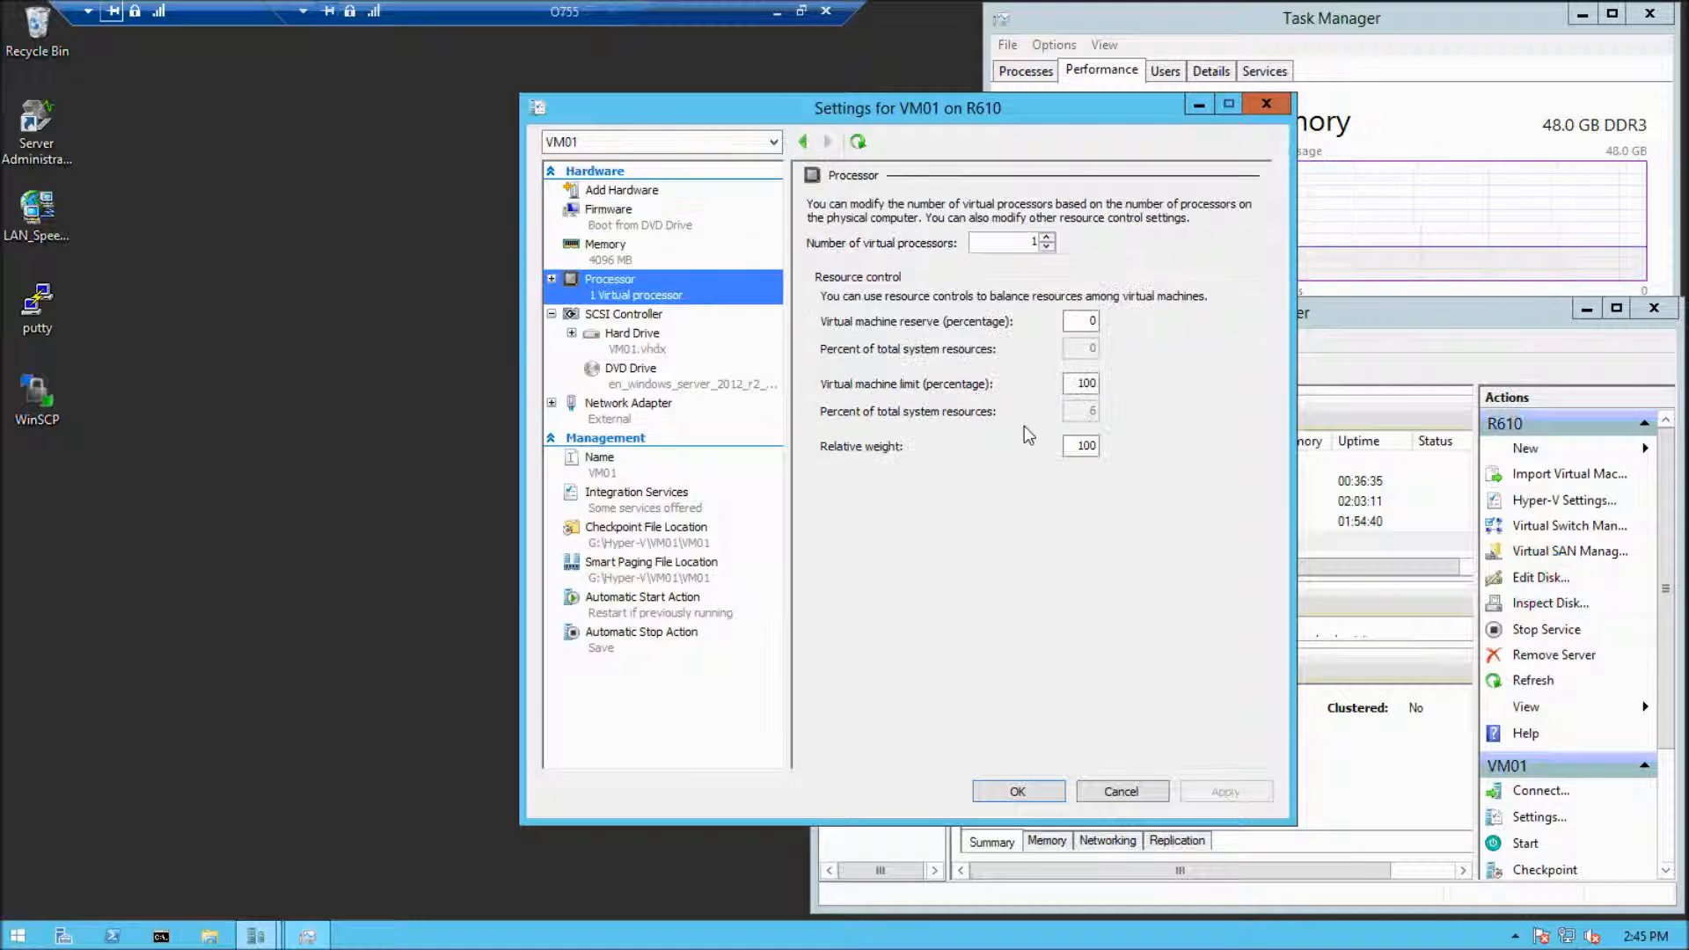
click(1015, 241)
text(4)
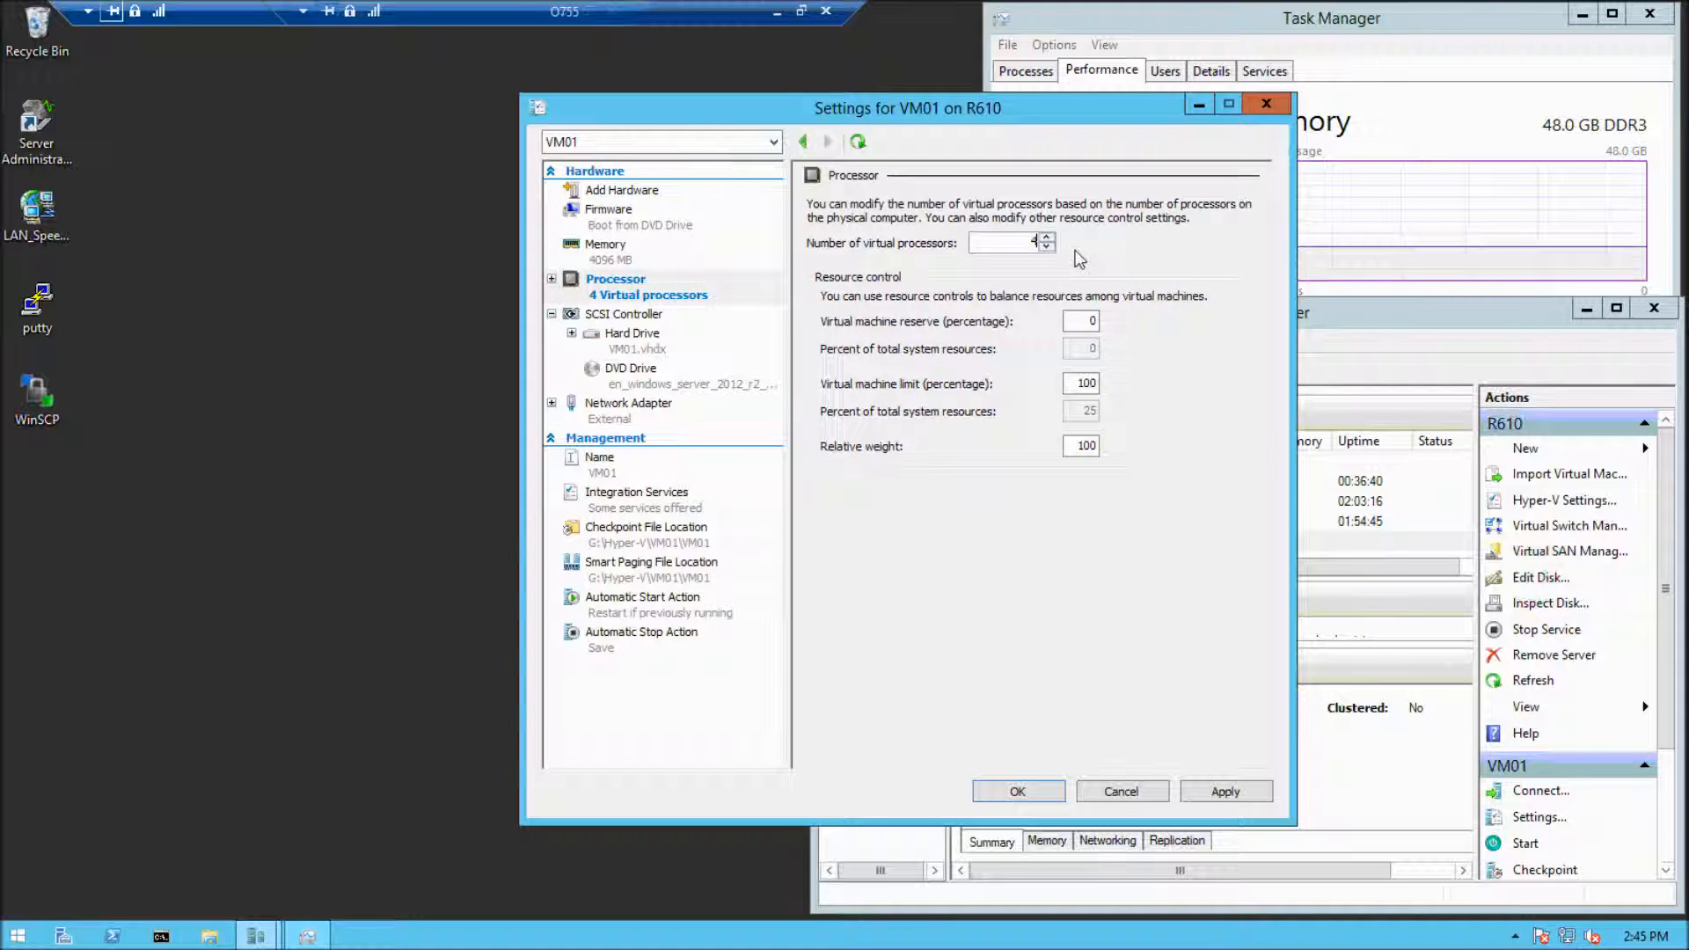
click(1018, 791)
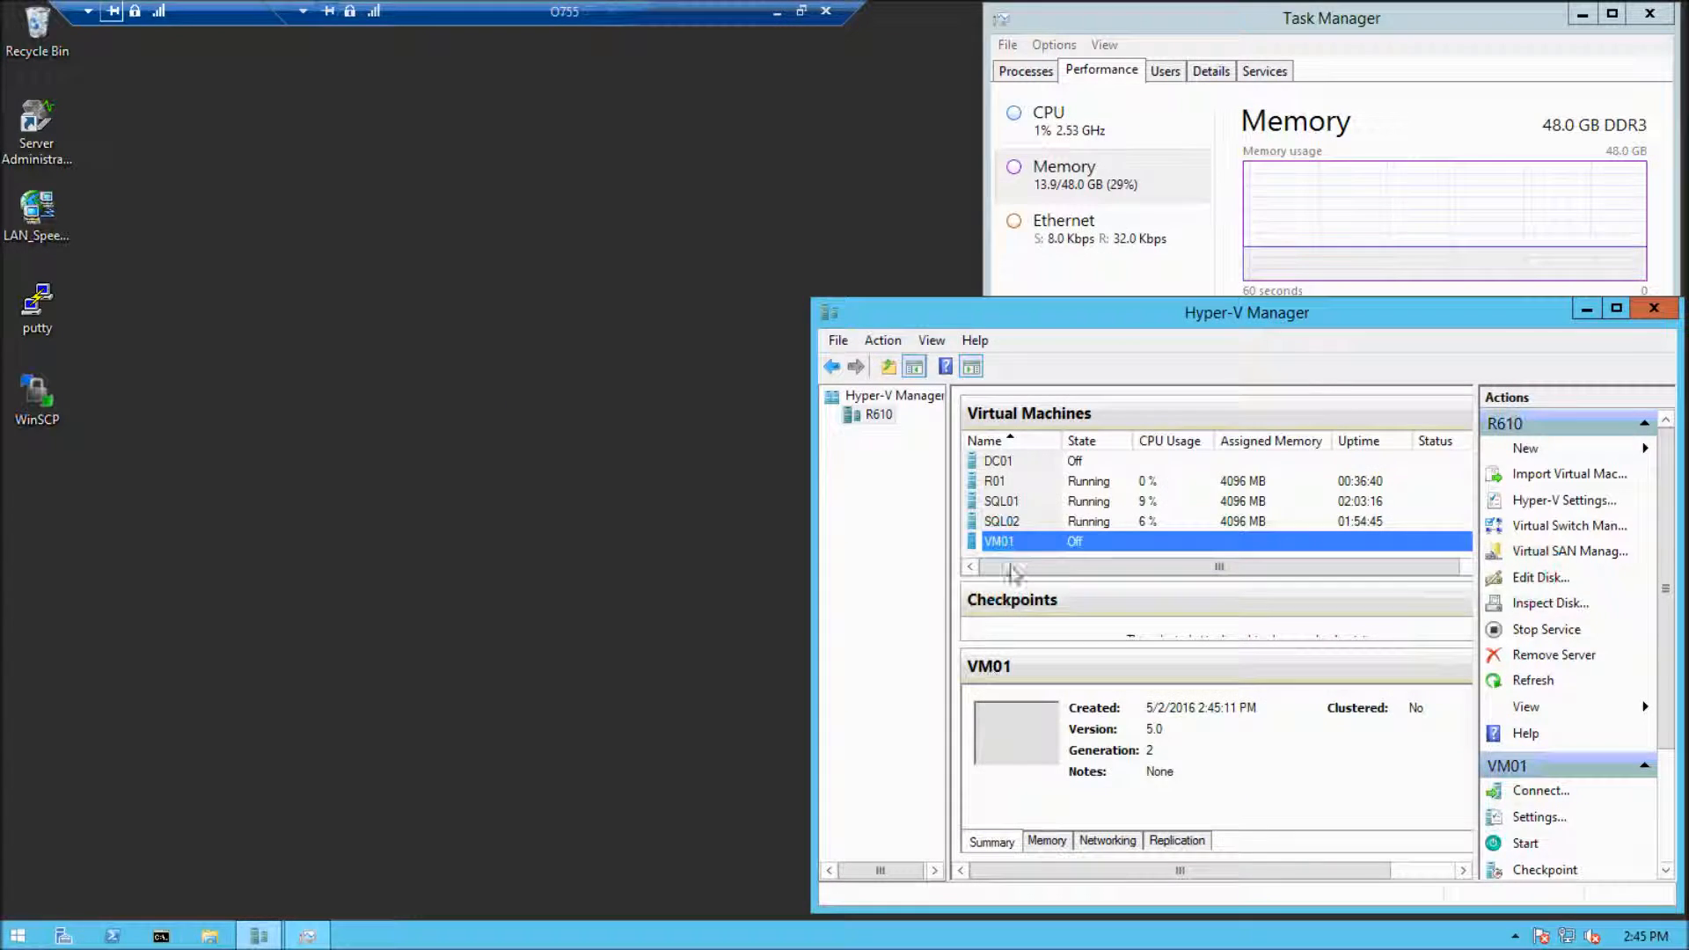
Connect to VM01, start it and boot it from the installation DVD
right_click(1023, 545)
click(1085, 552)
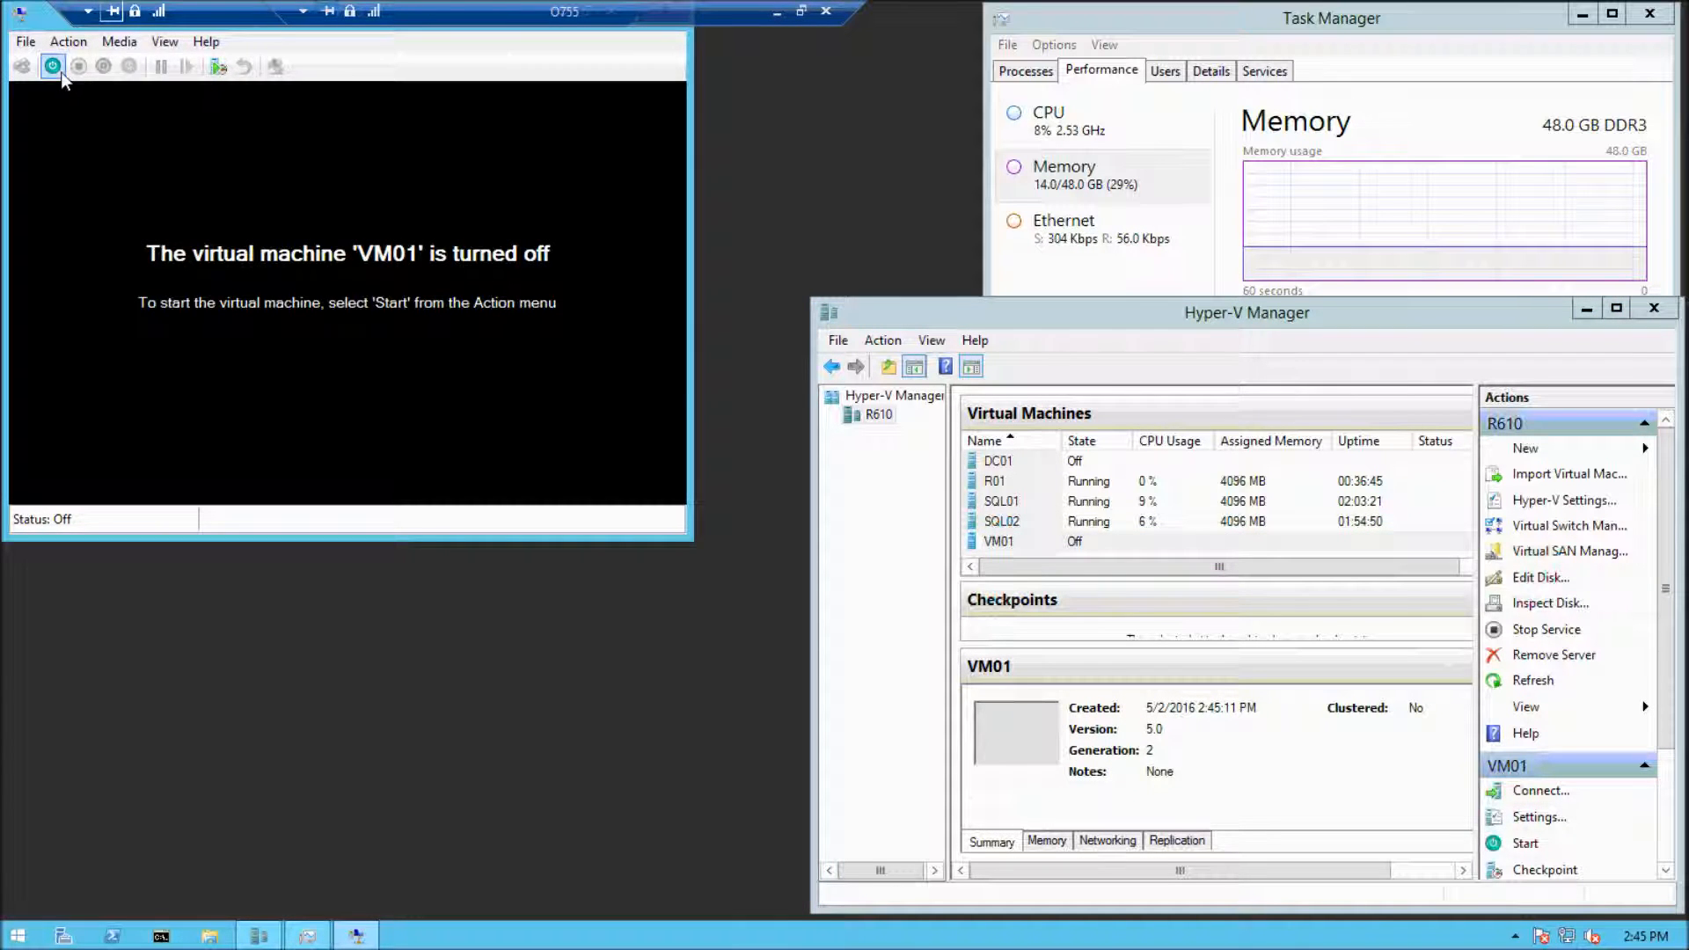
click(54, 69)
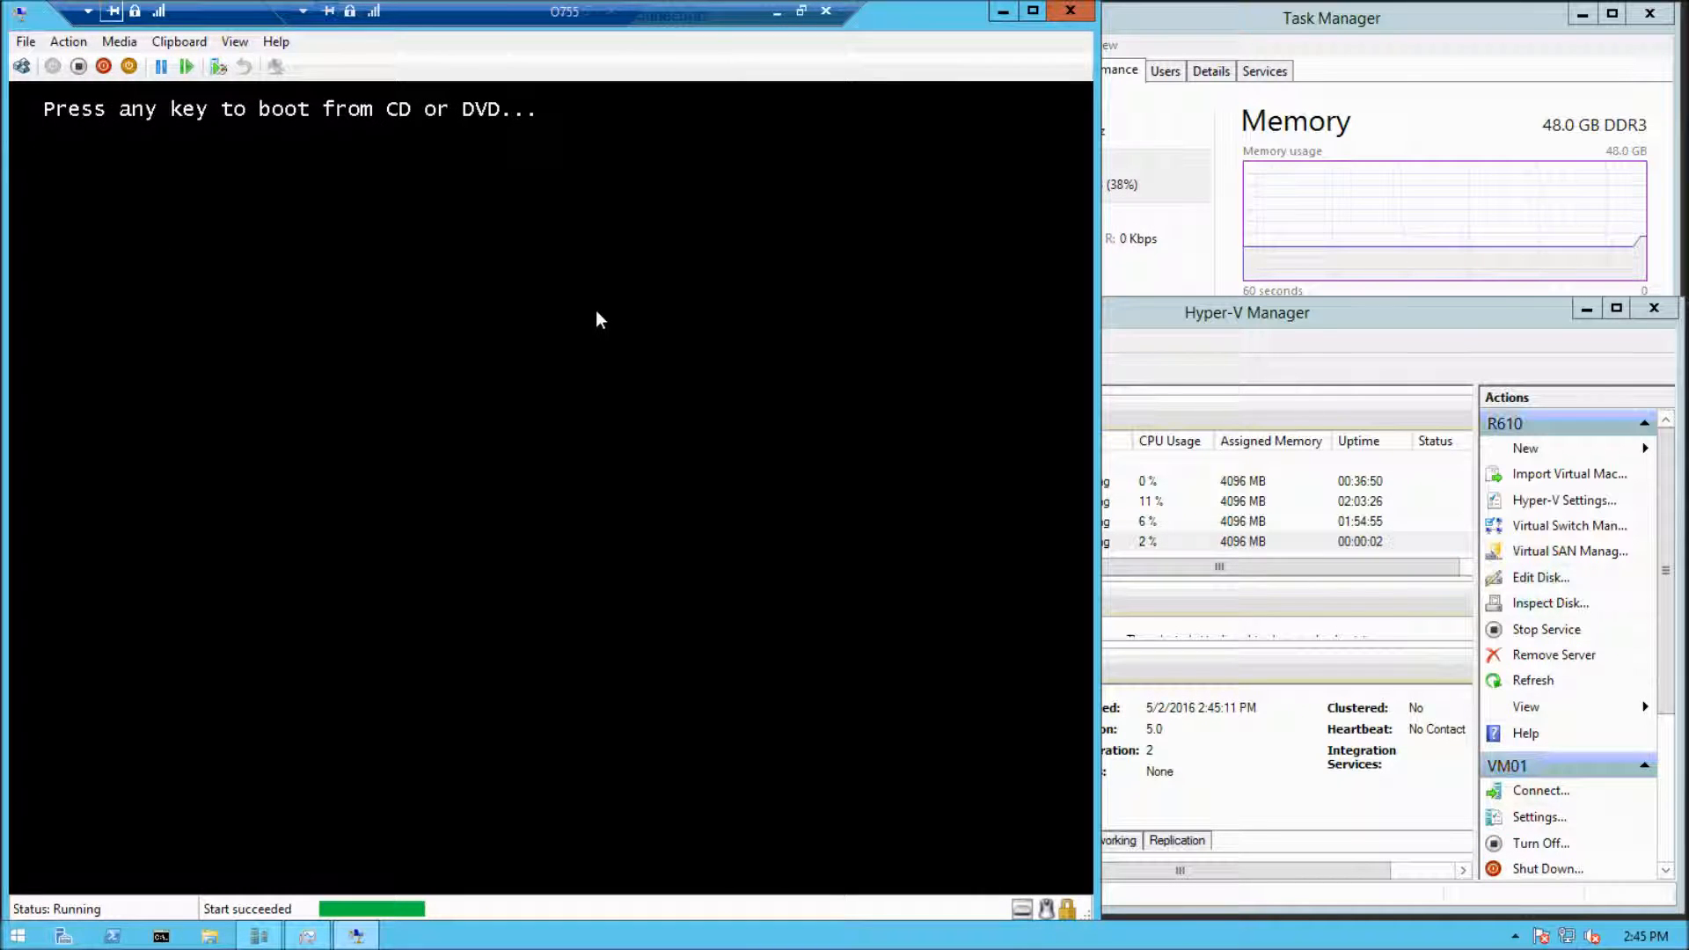
key(Return)
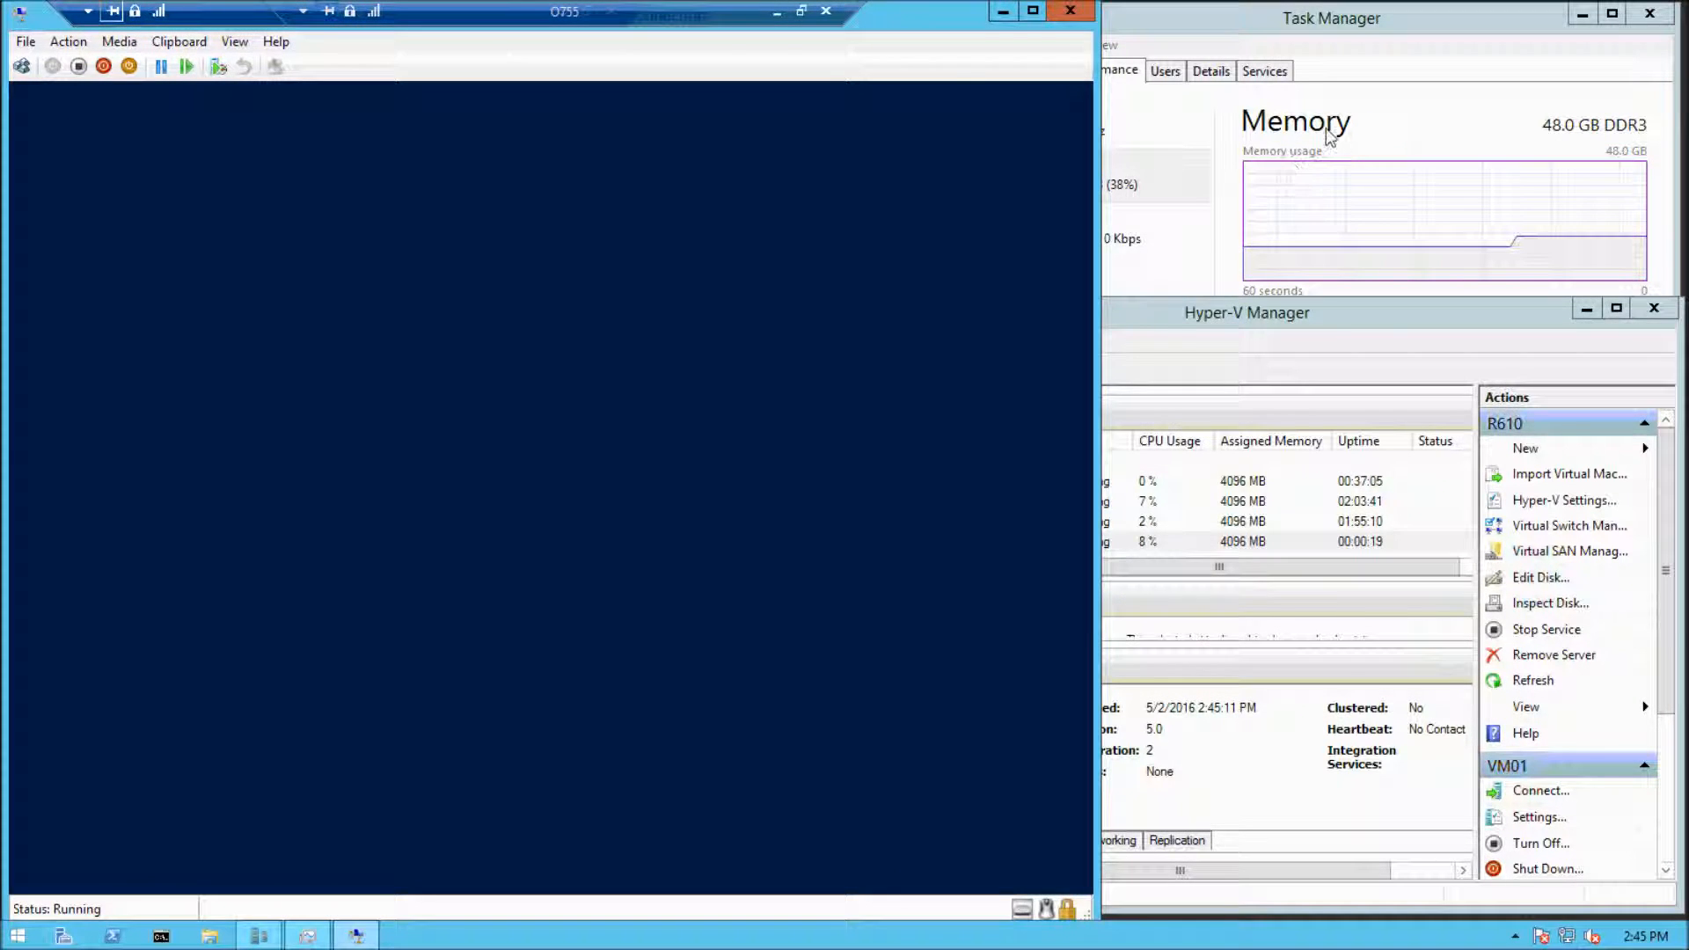
Check the host's memory usage in Task Manager and start the Windows Server 2012 R2 installation in VM01 with the default language and keyboard settings
click(1145, 264)
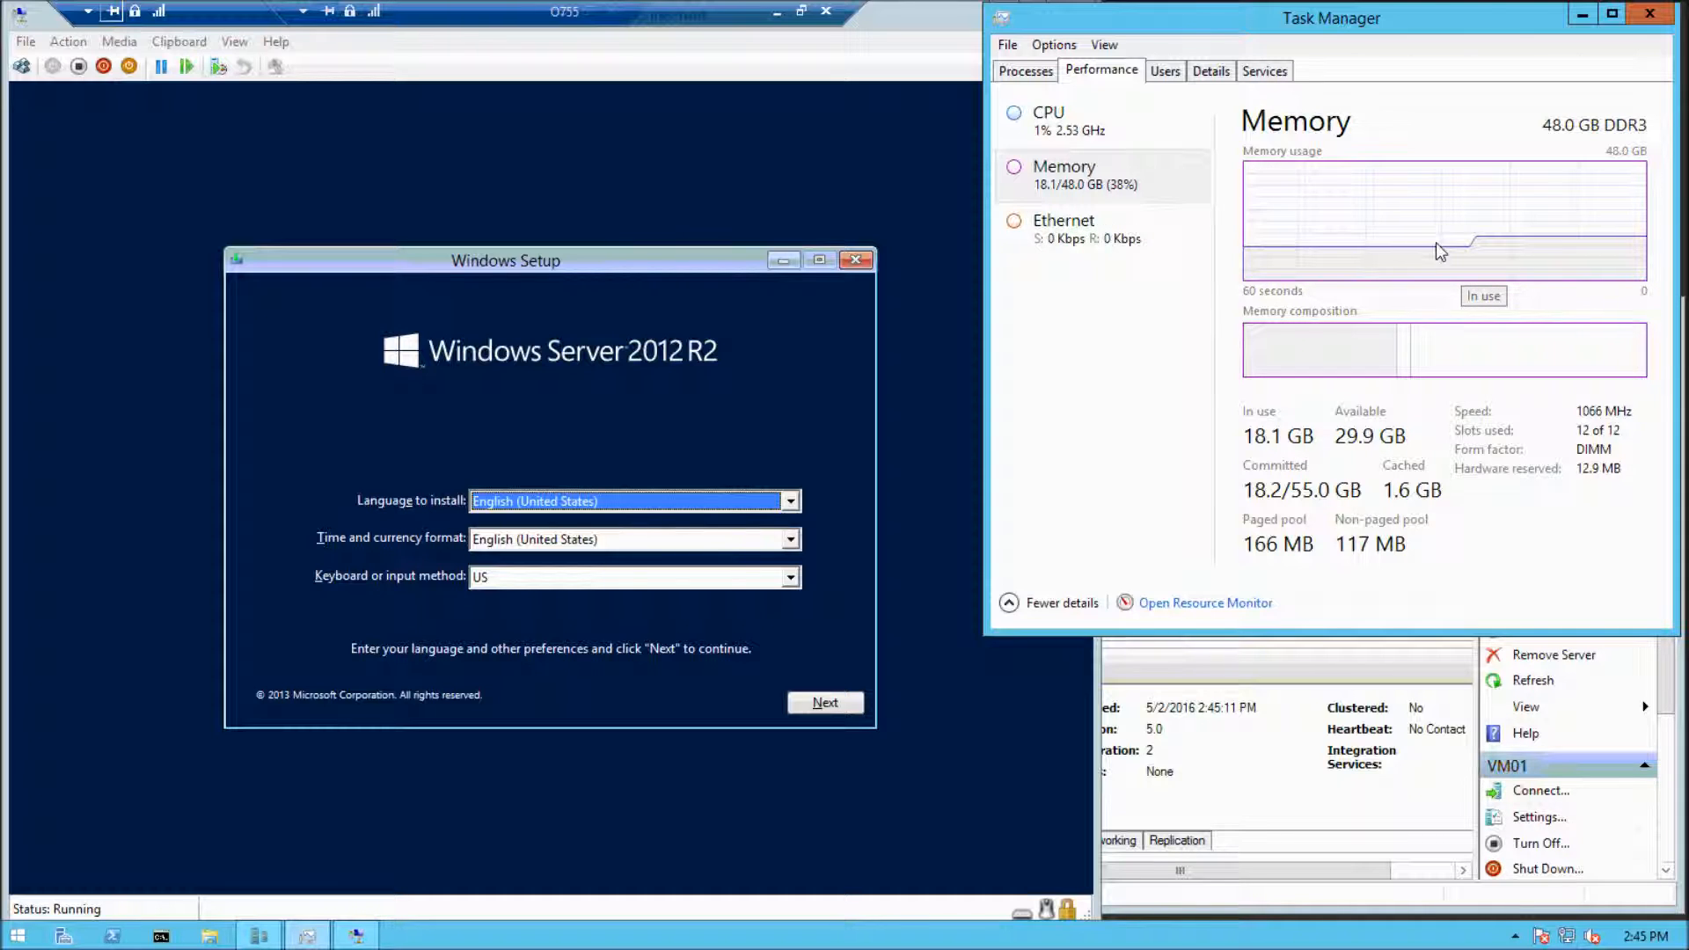
click(810, 371)
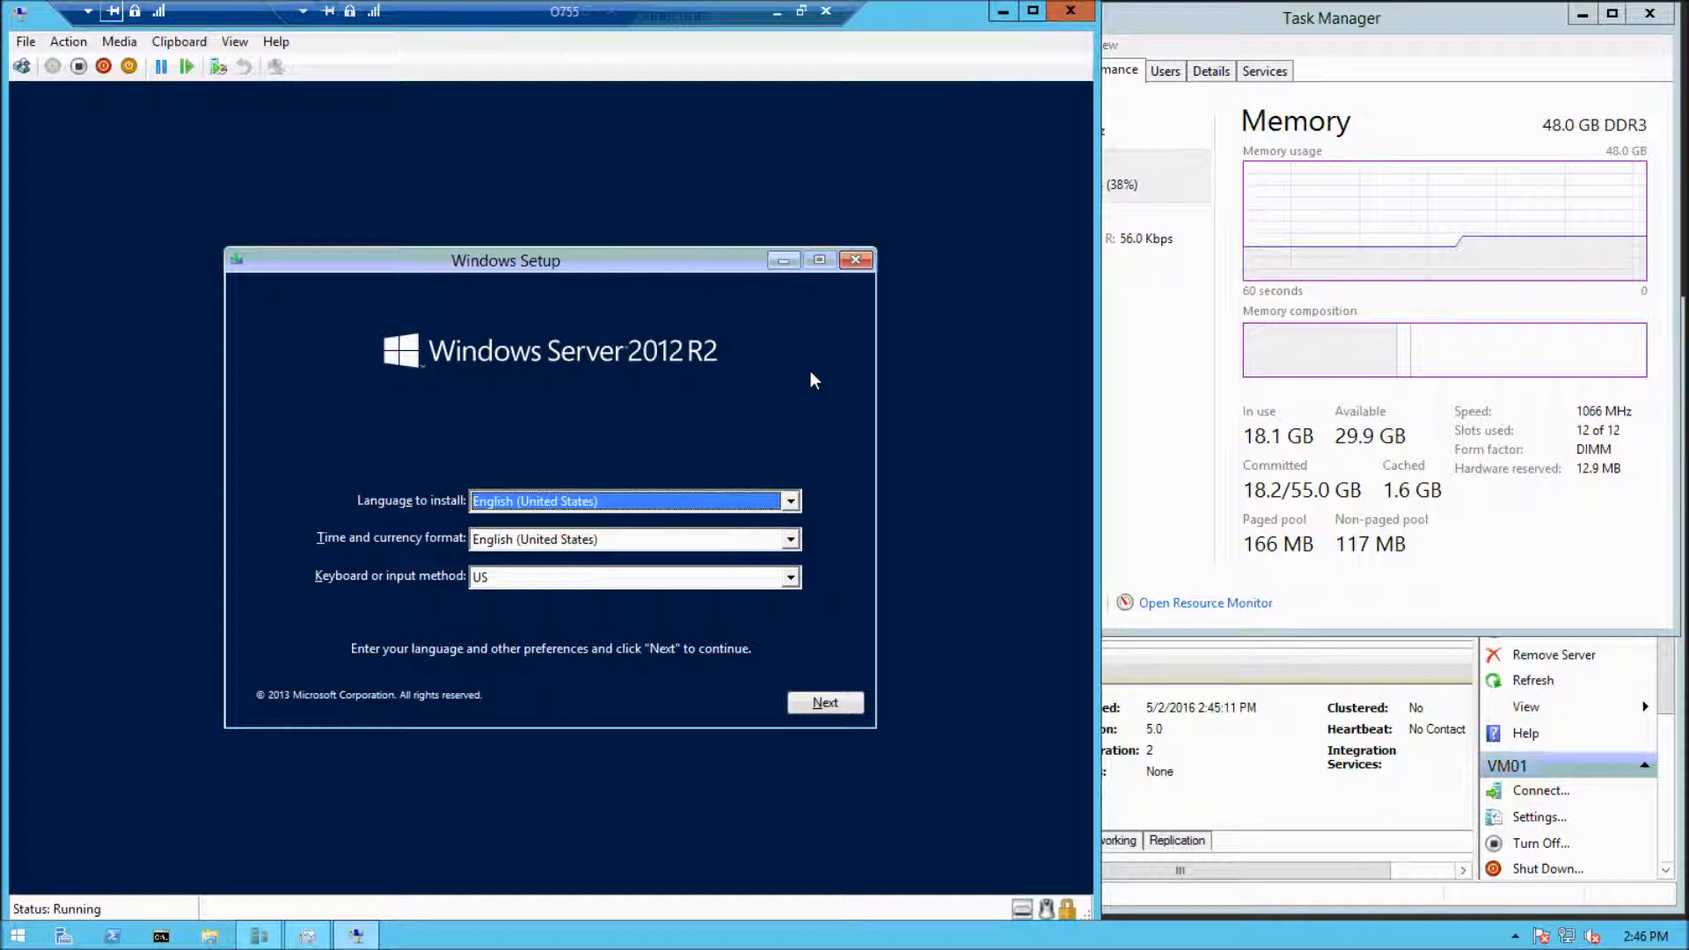
click(825, 702)
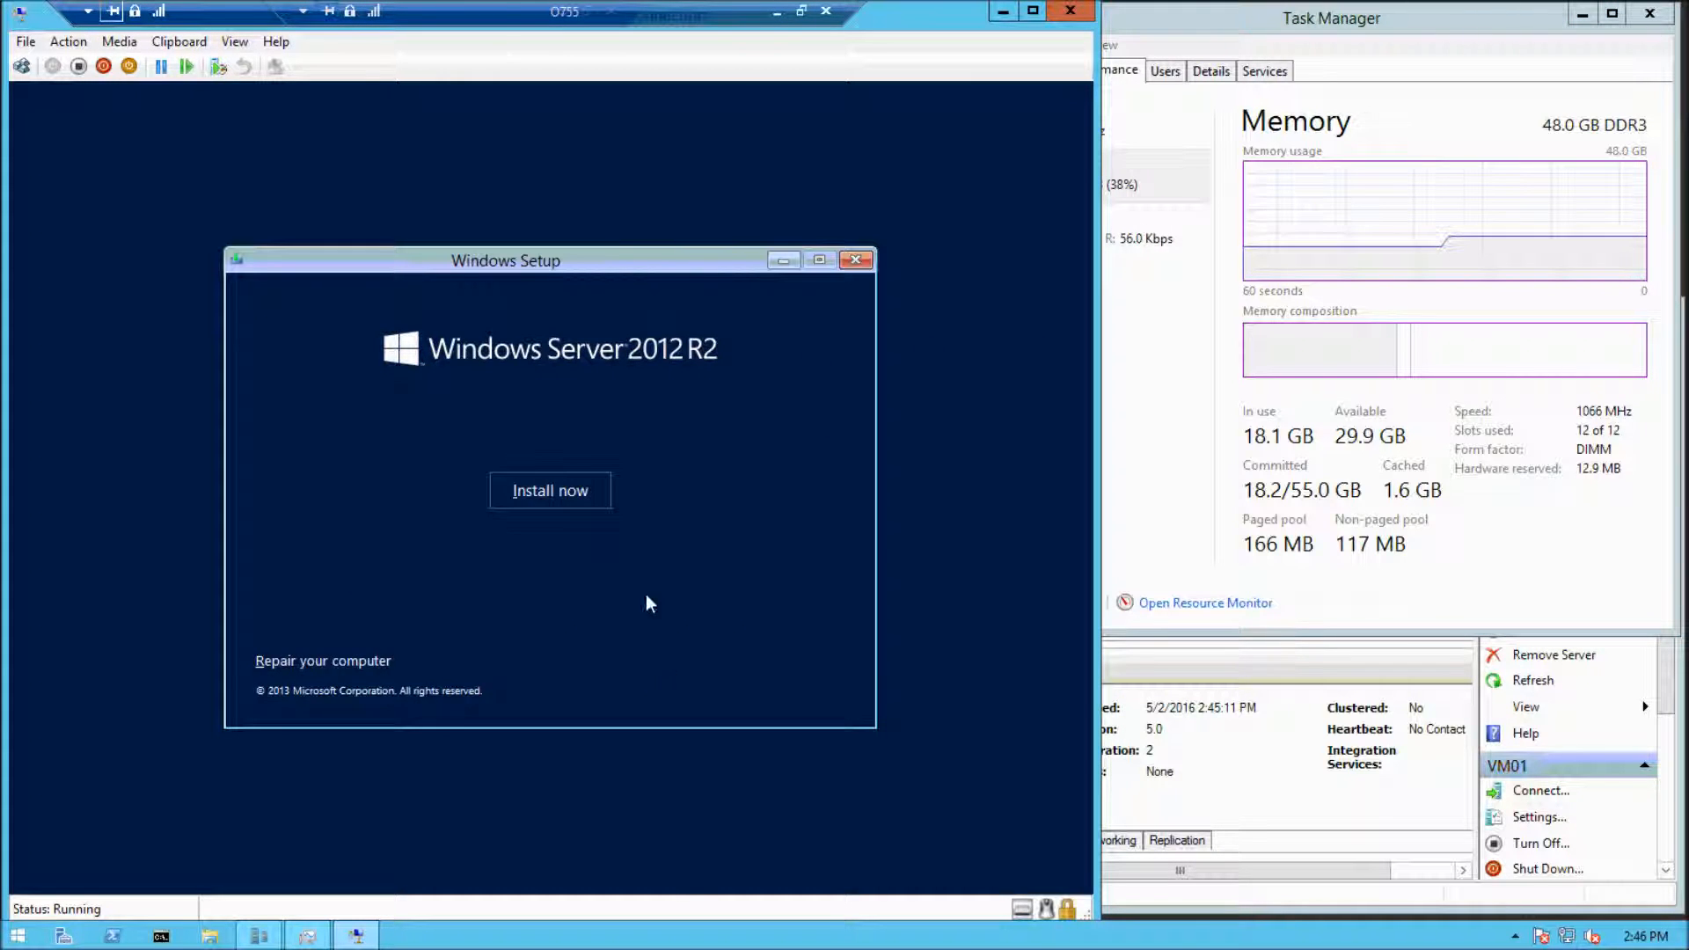
click(562, 499)
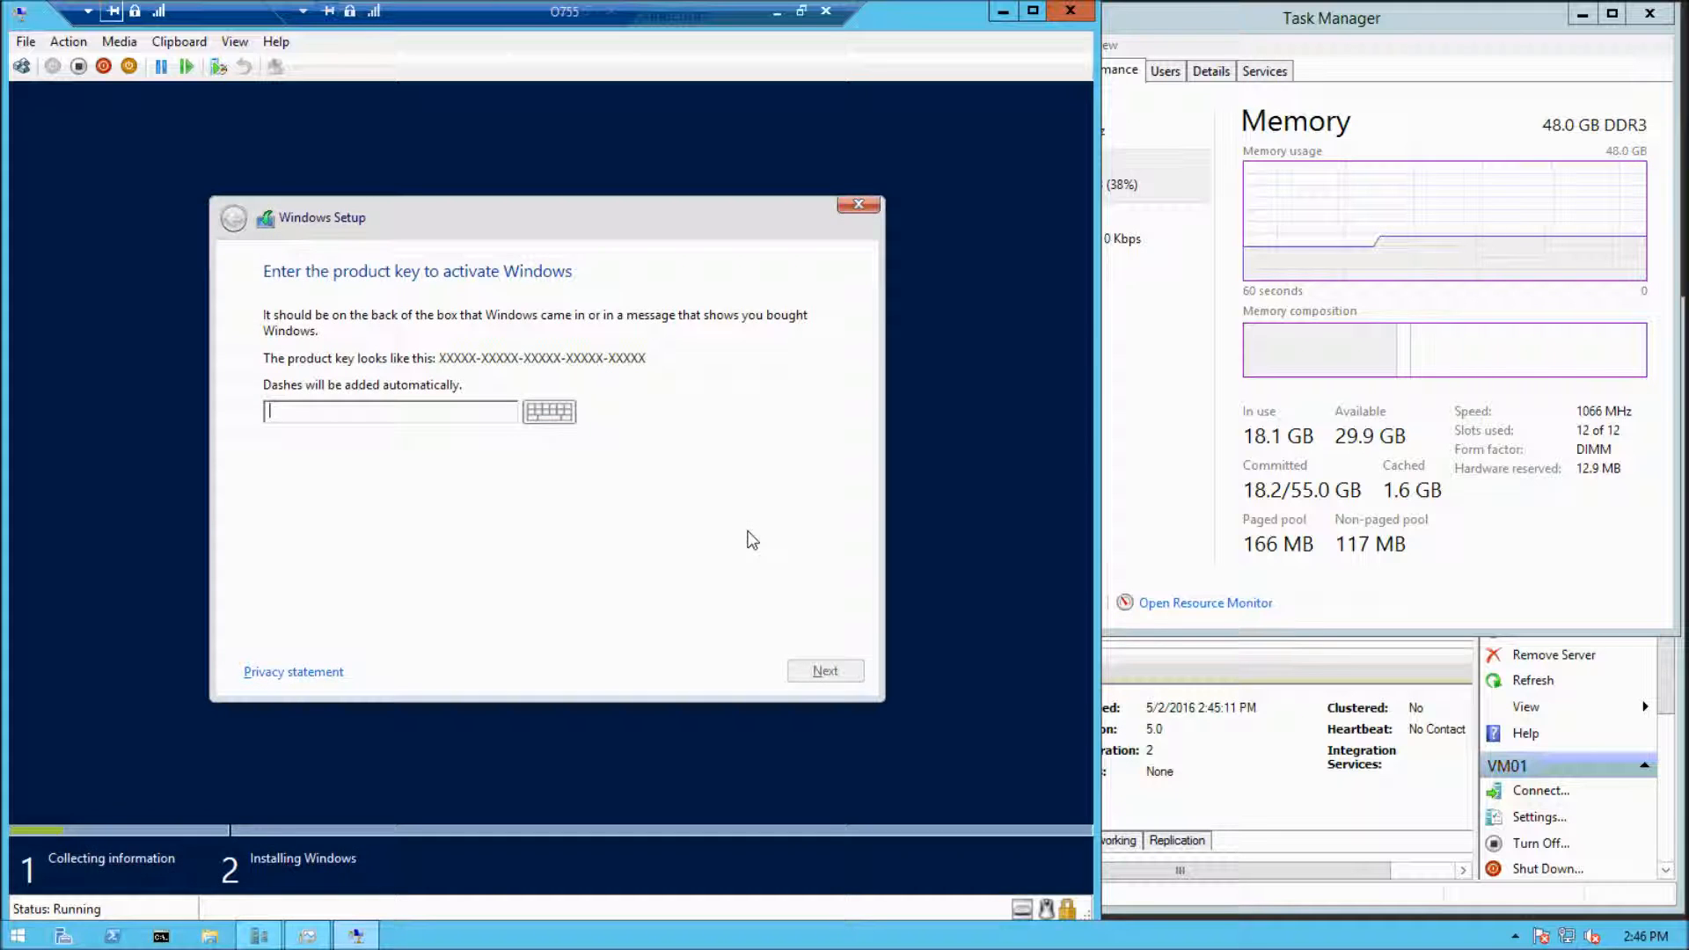
Switch to Internet Explorer on the host, place its window beside Windows Setup and search Google for "avma key"
click(18, 936)
click(350, 503)
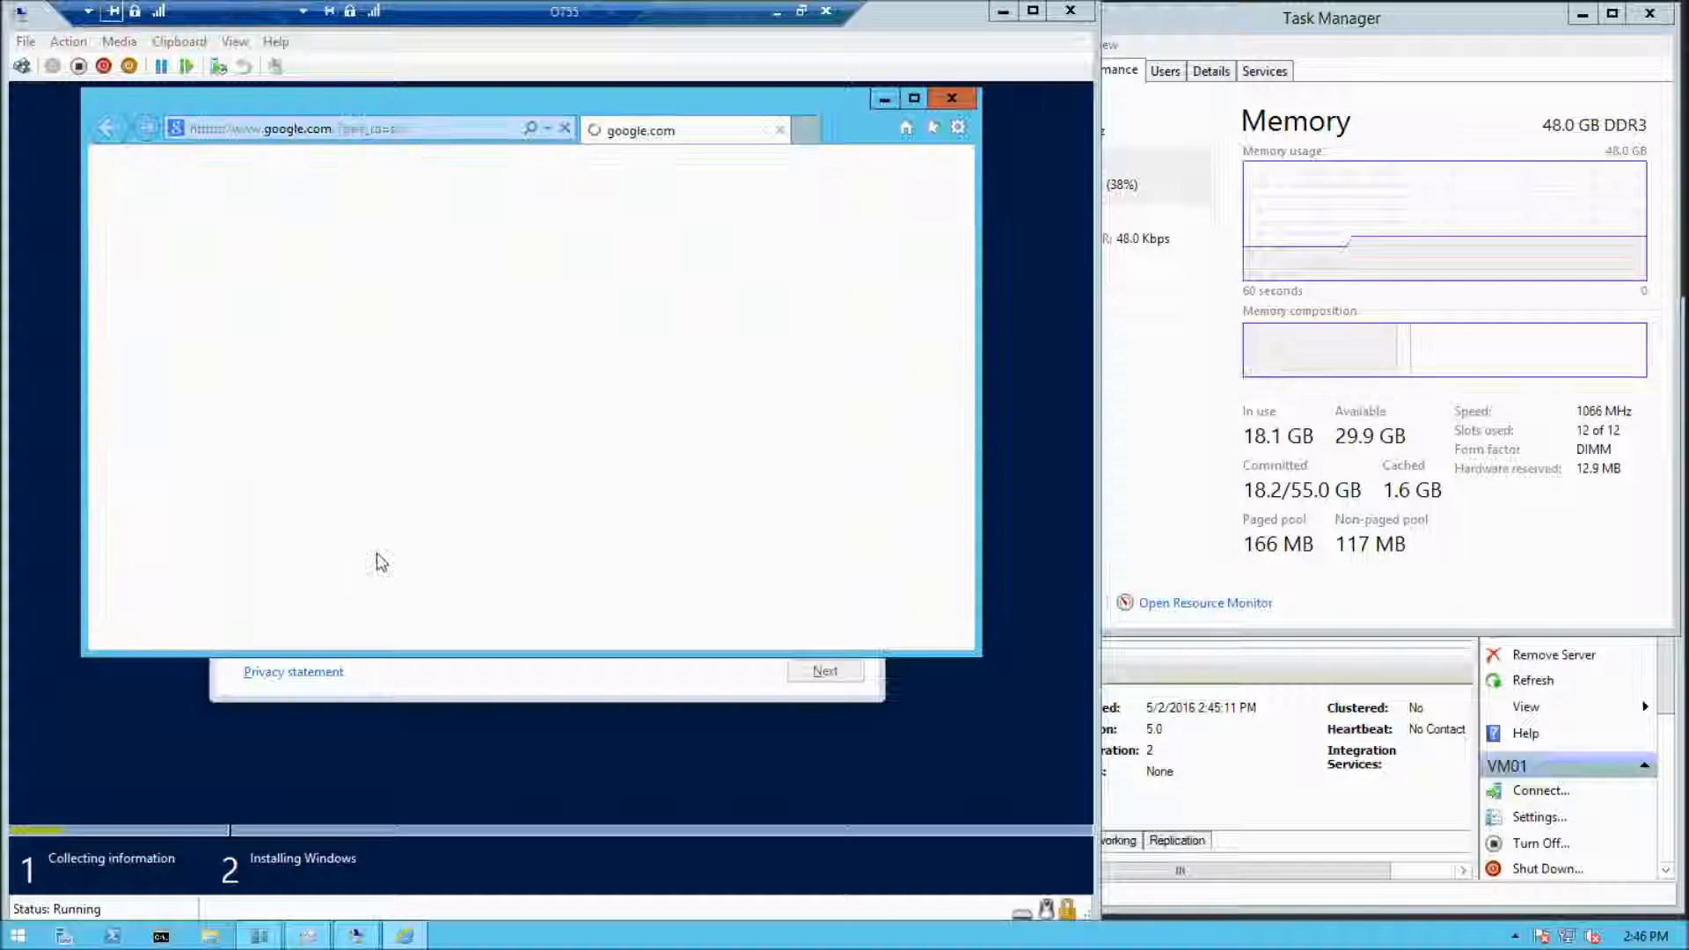
drag(613, 106, 1274, 178)
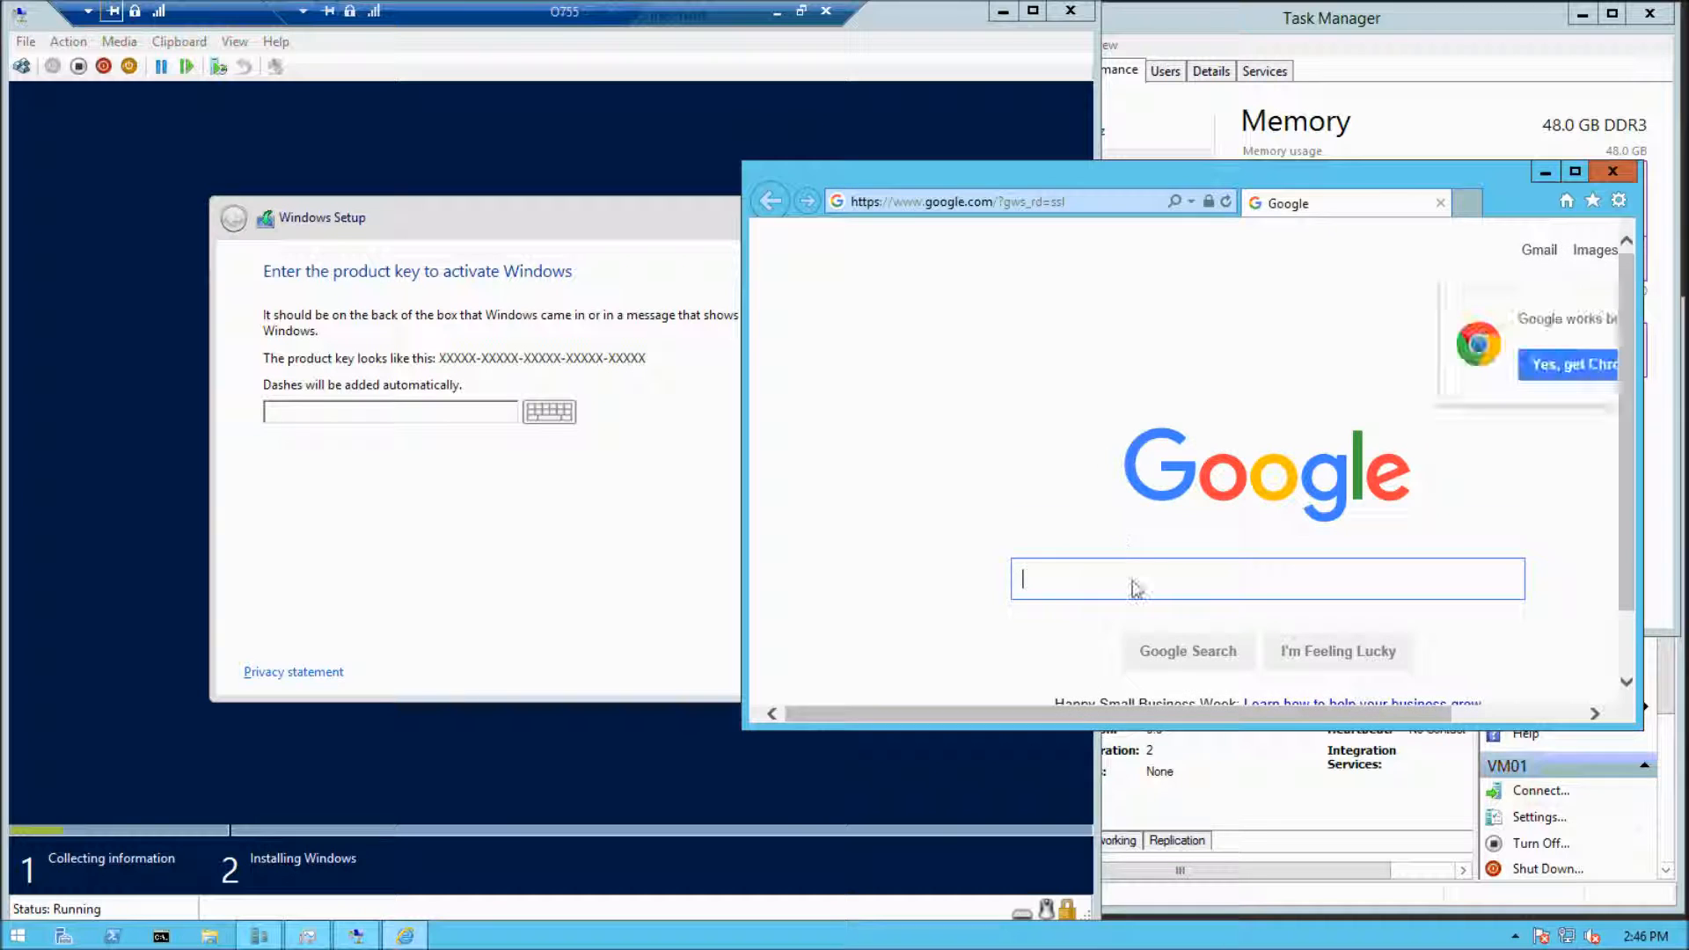
text(avma)
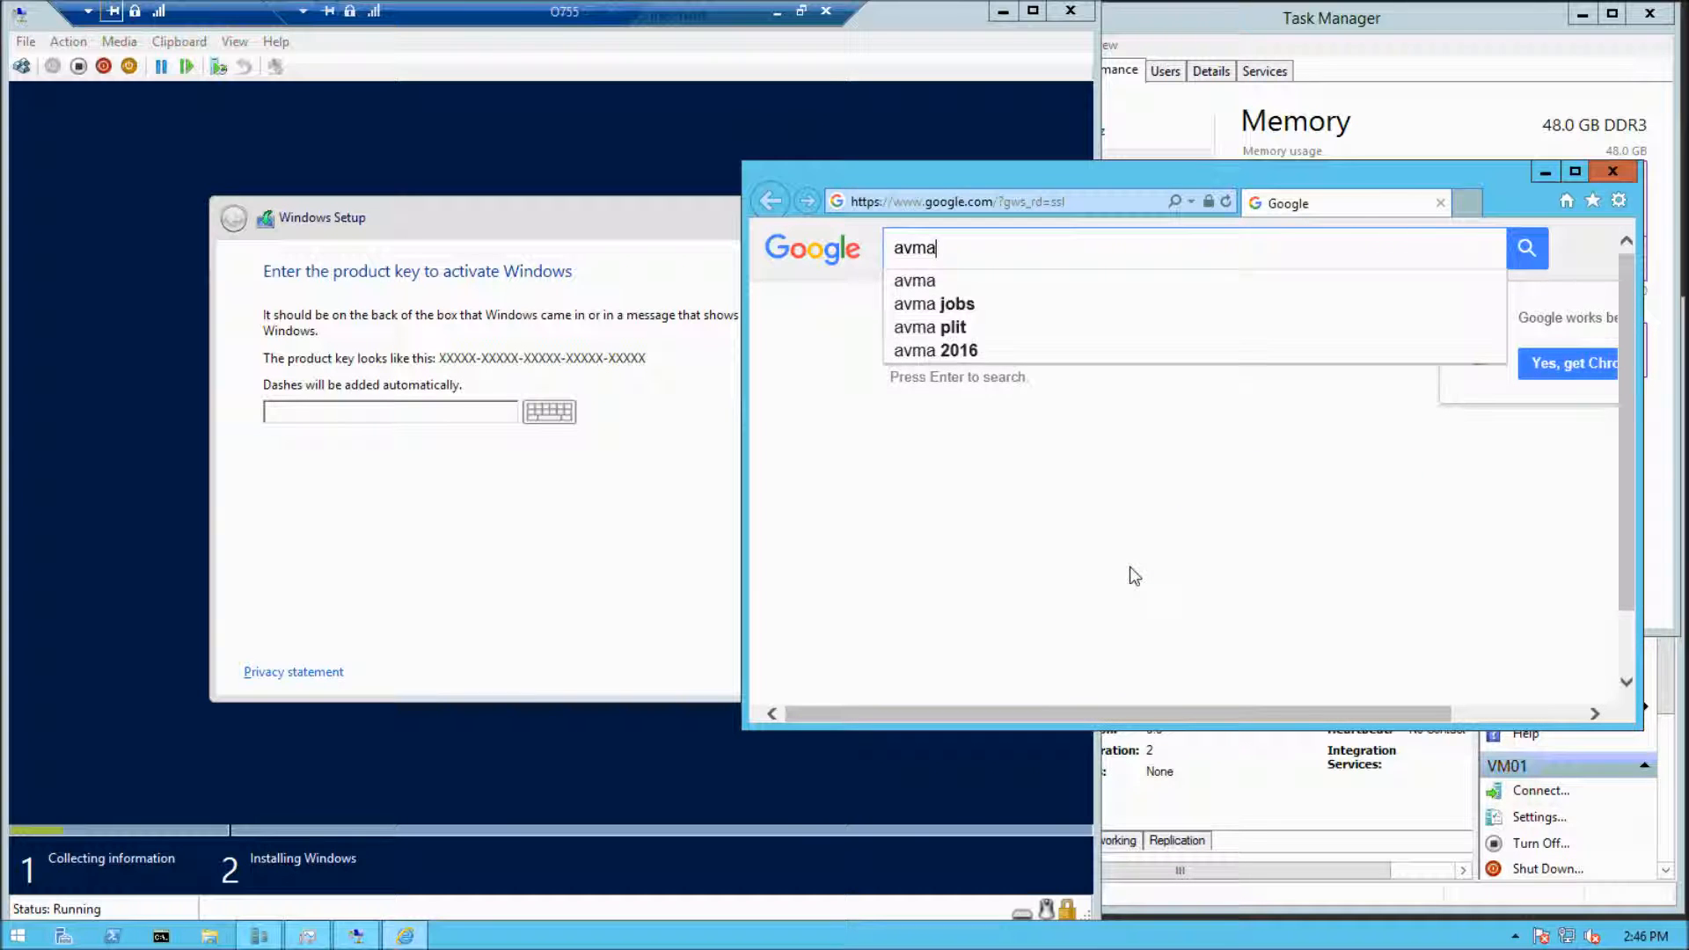
text( key)
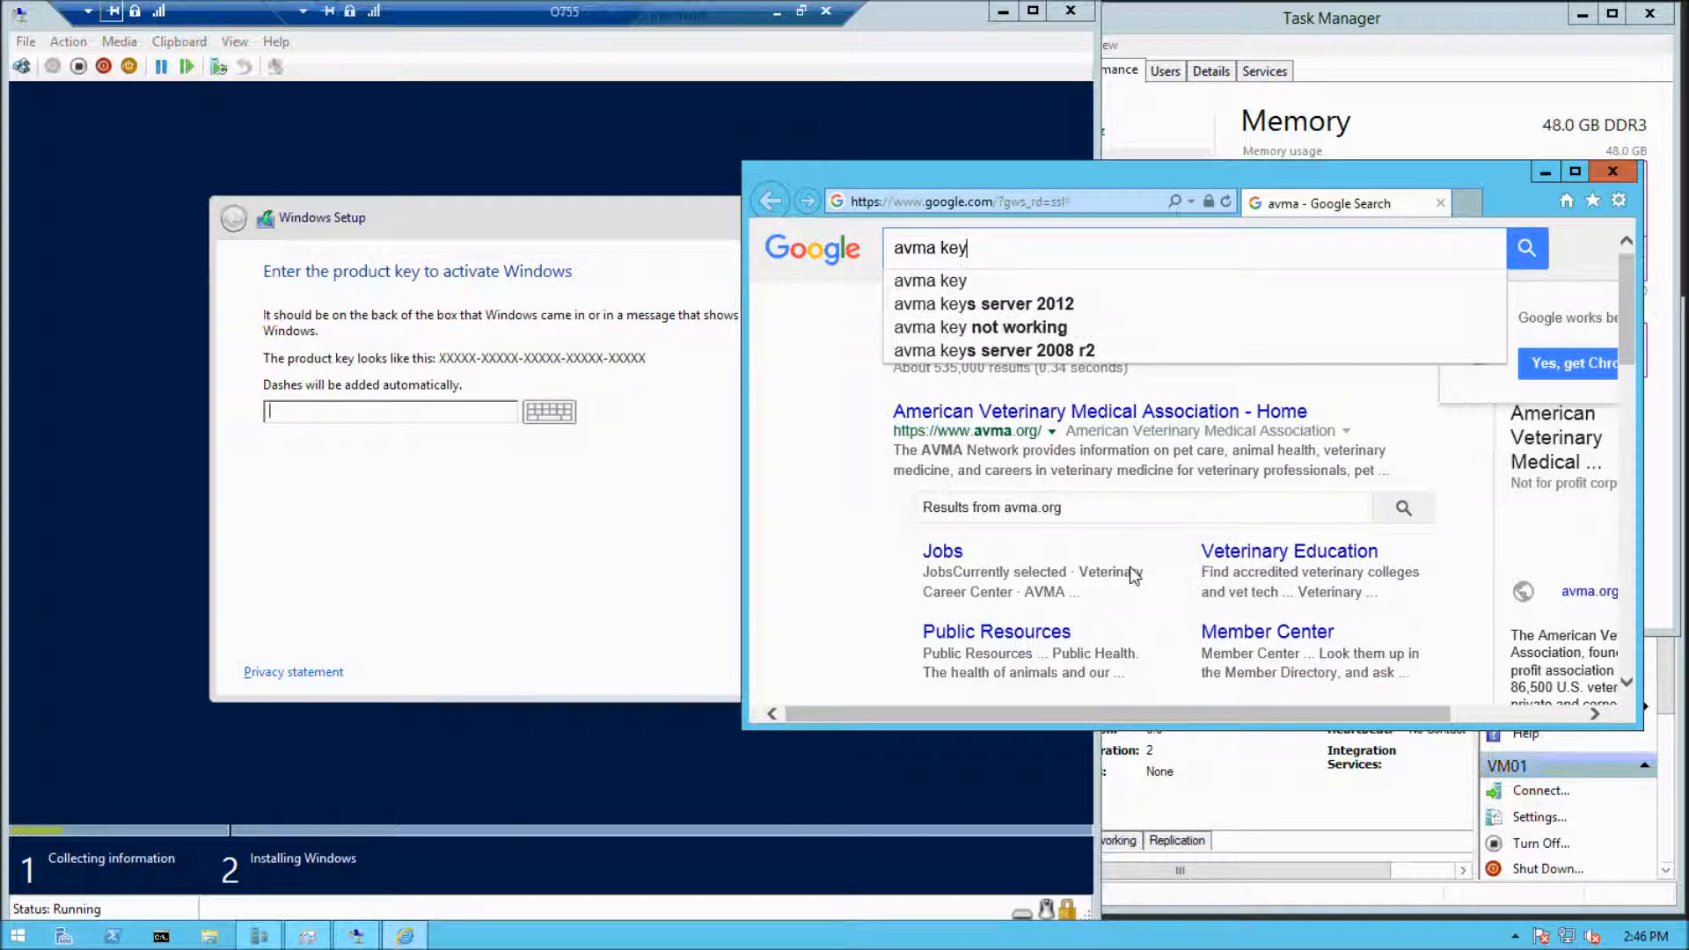
key(Return)
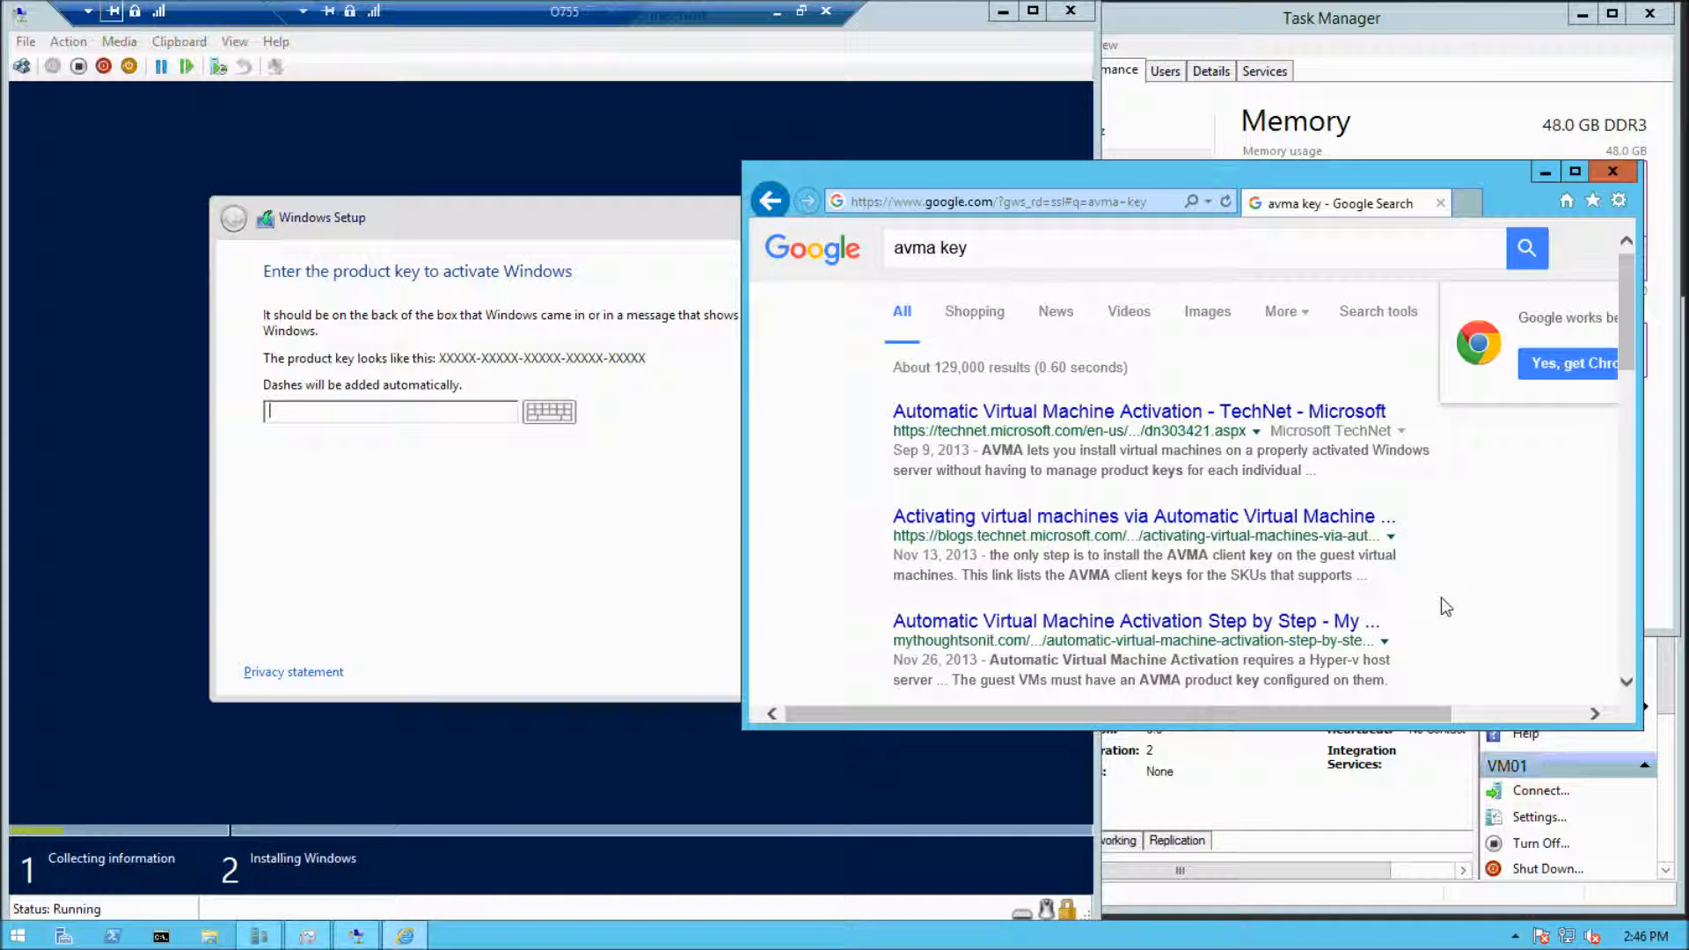
Open the TechNet article on Automatic Virtual Machine Activation and find its AVMA keys section for Windows Server 2012 R2
click(1250, 427)
drag(1305, 162, 1352, 142)
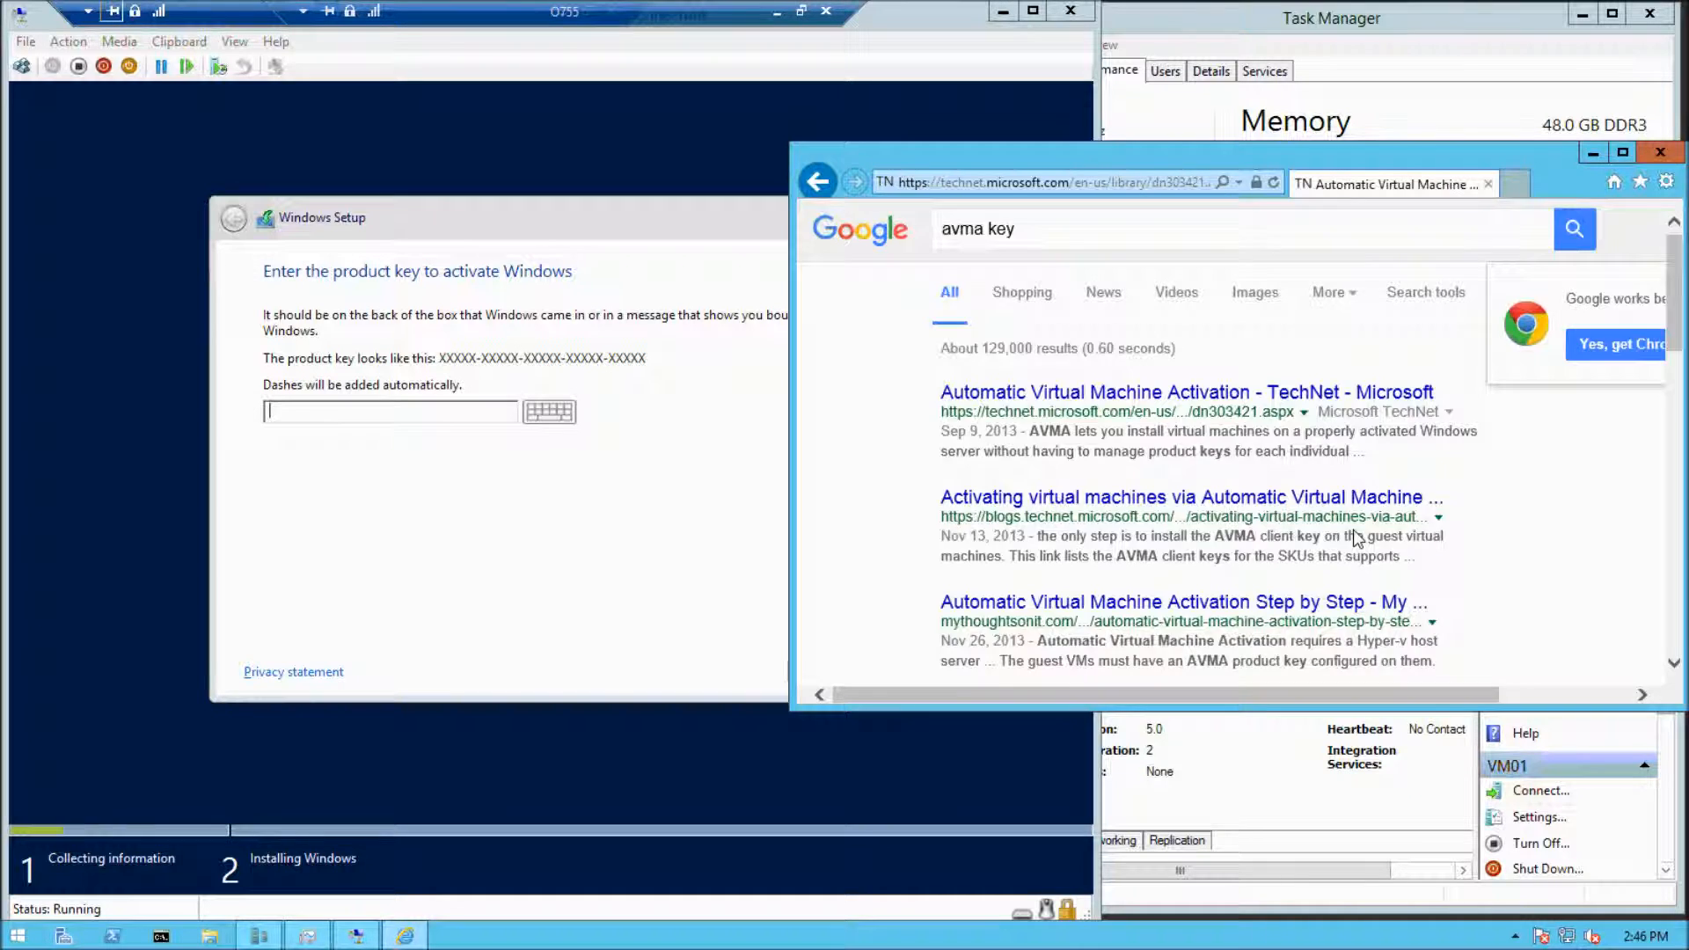
double_click(1289, 502)
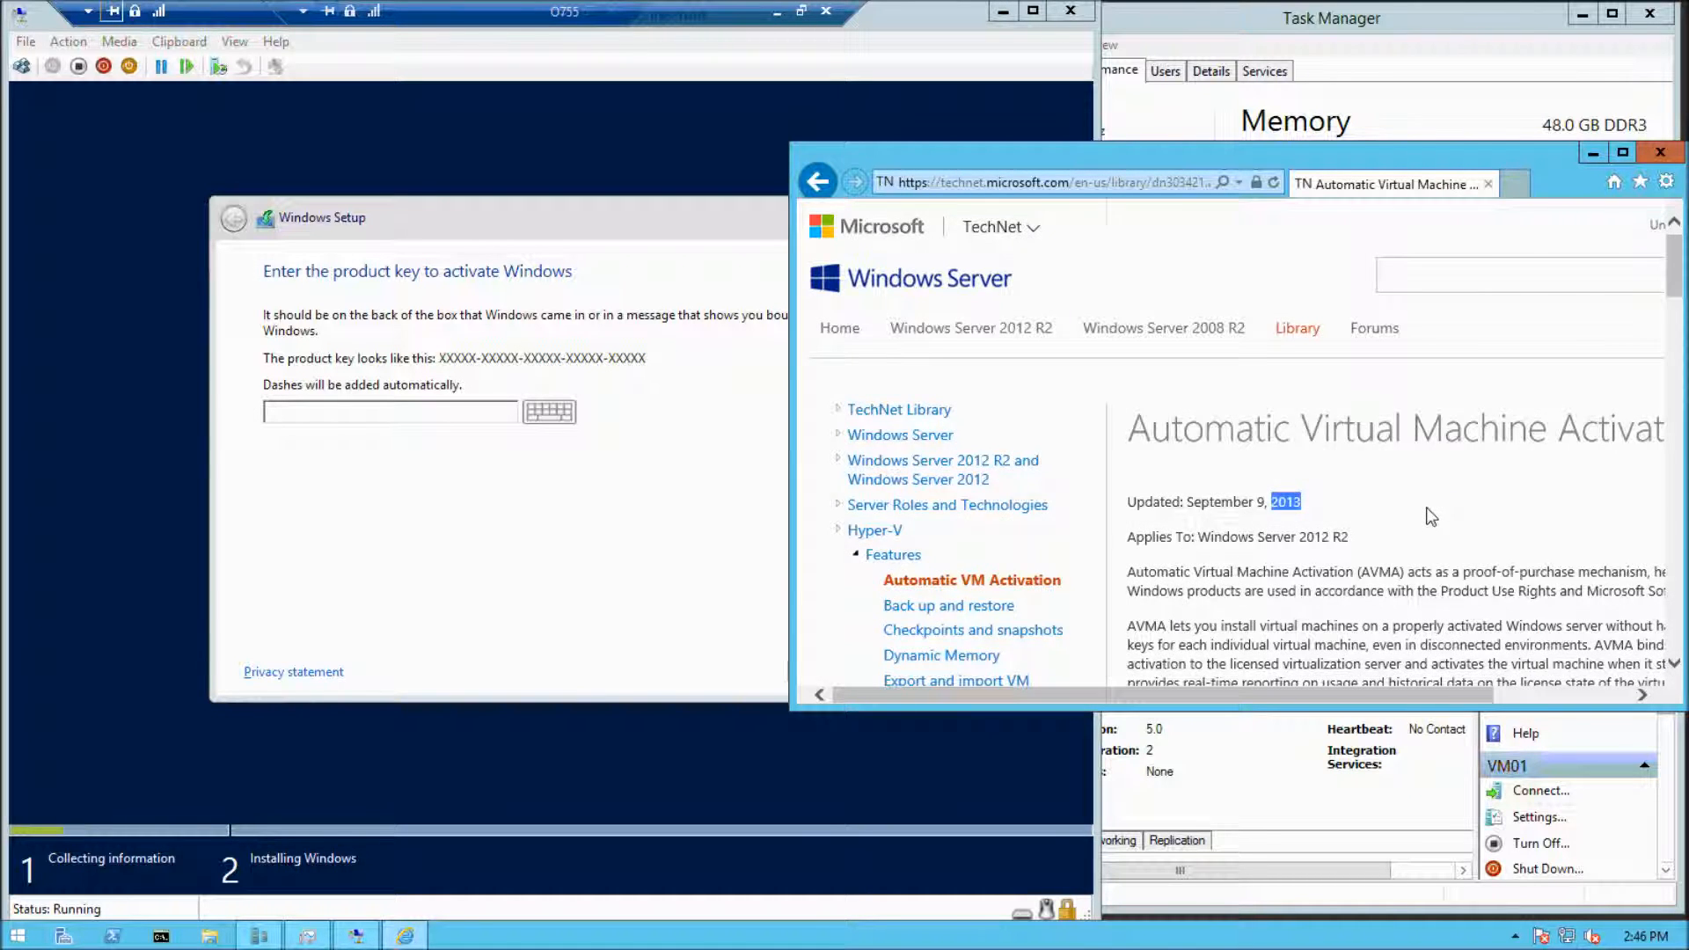
scroll(1426, 508, down, 15)
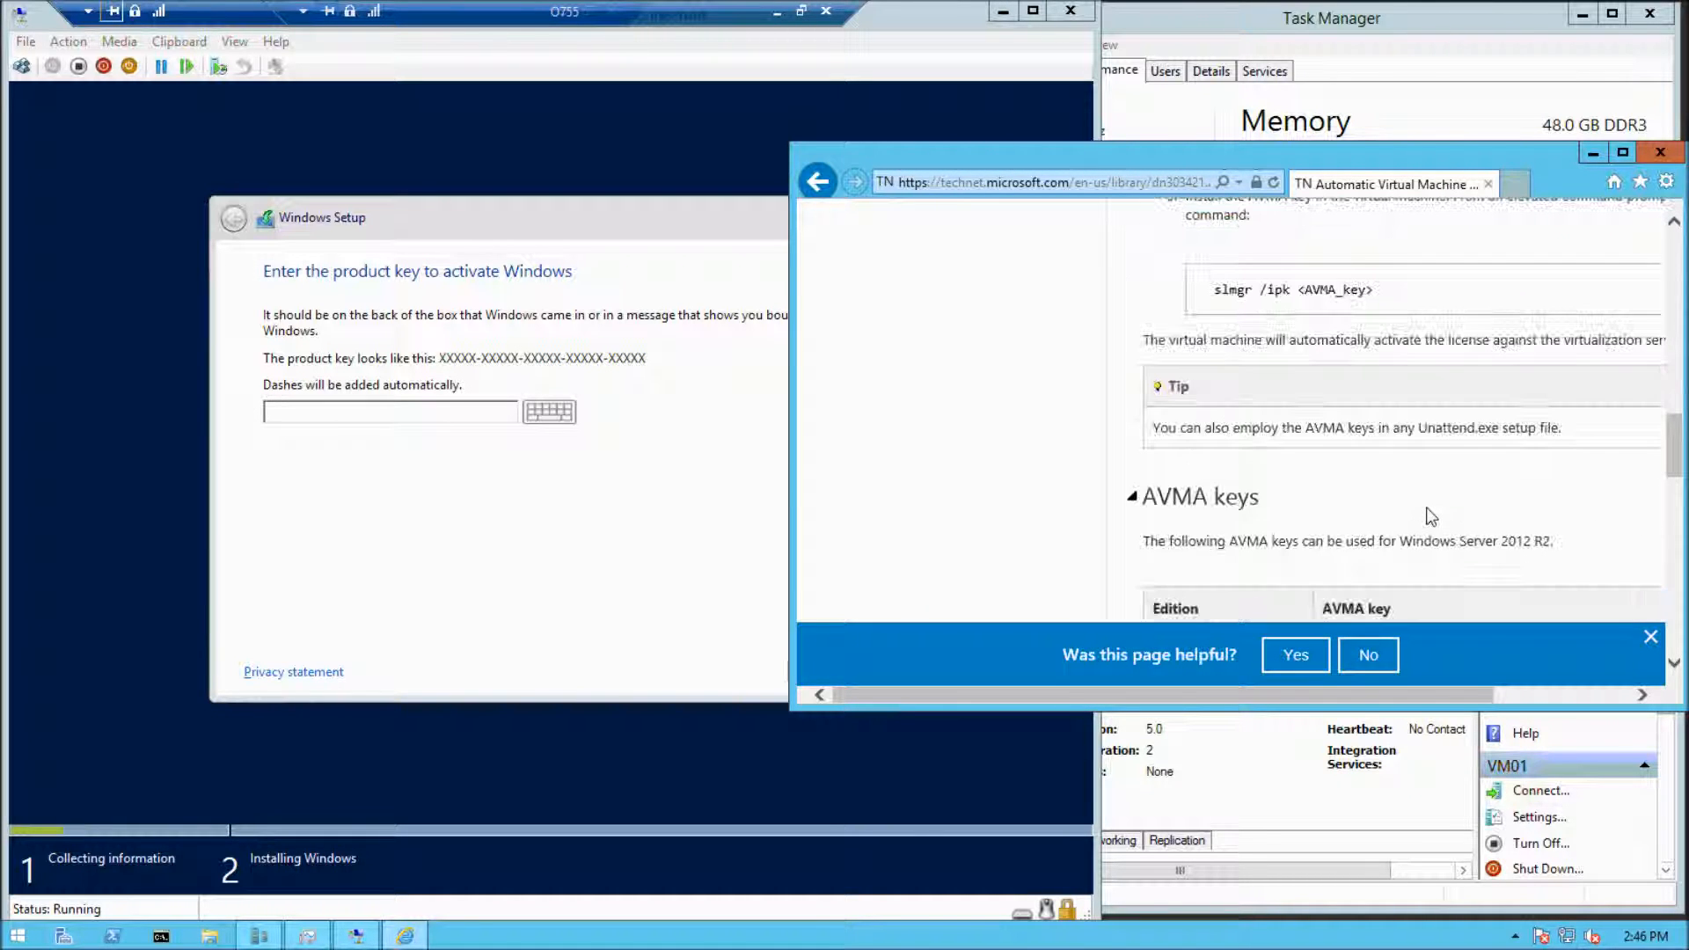
Find the Datacenter edition's AVMA key on the TechNet page and enter it as the product key in Windows Setup
scroll(1426, 516, down, 3)
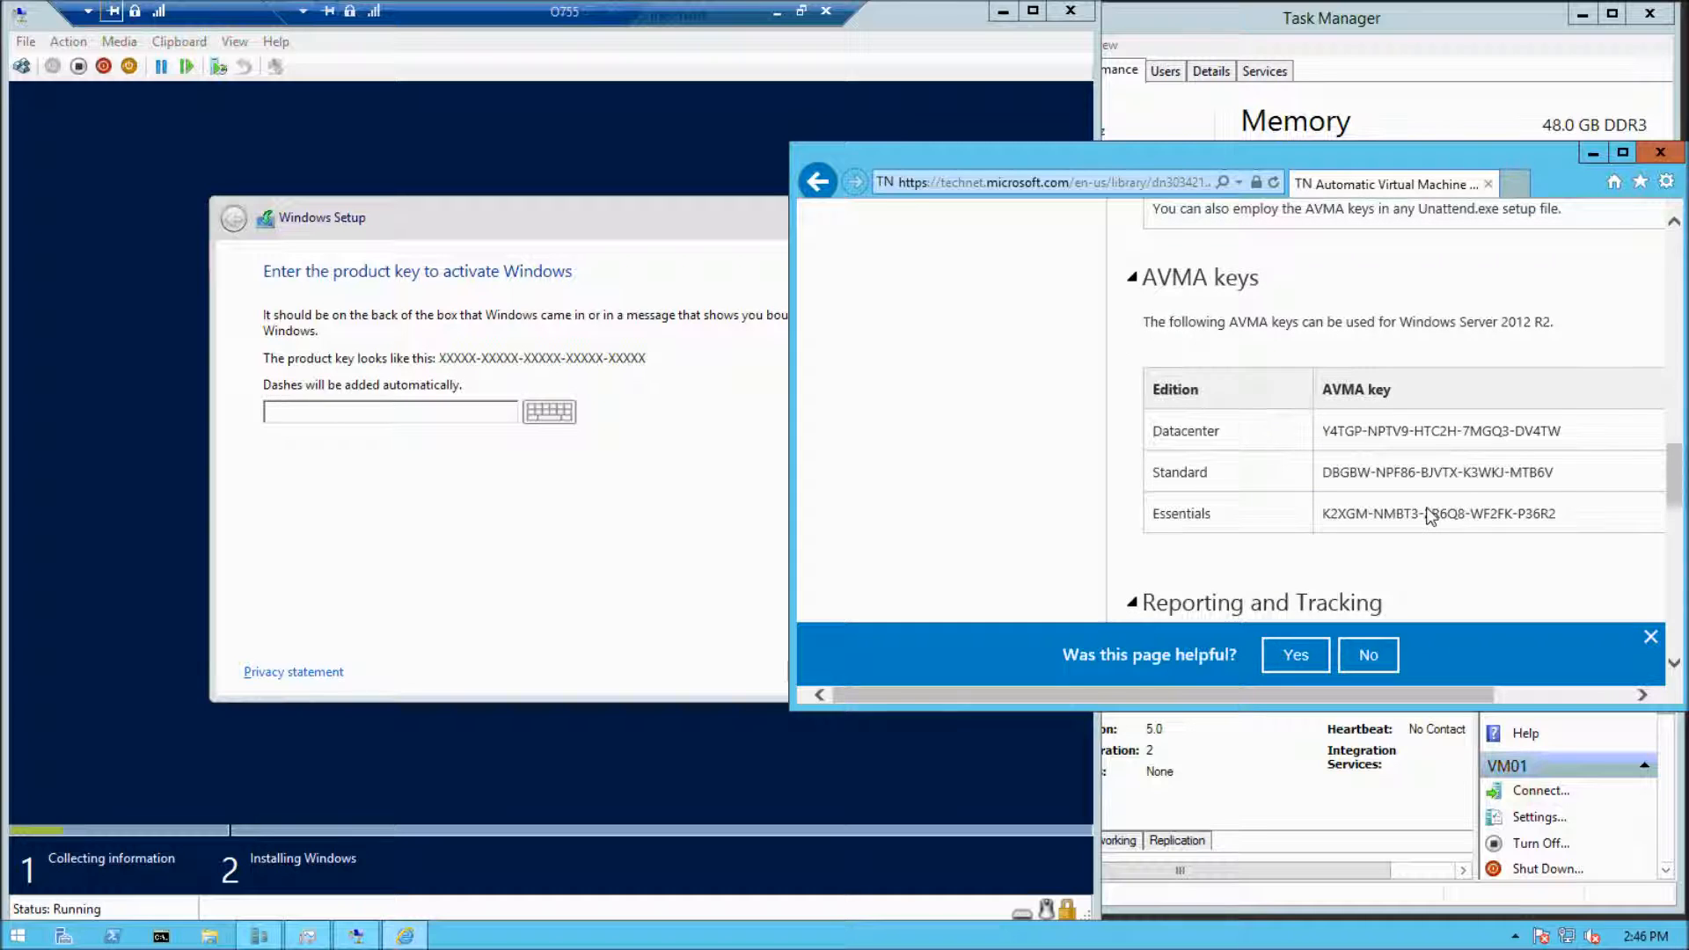
drag(1570, 430, 1332, 433)
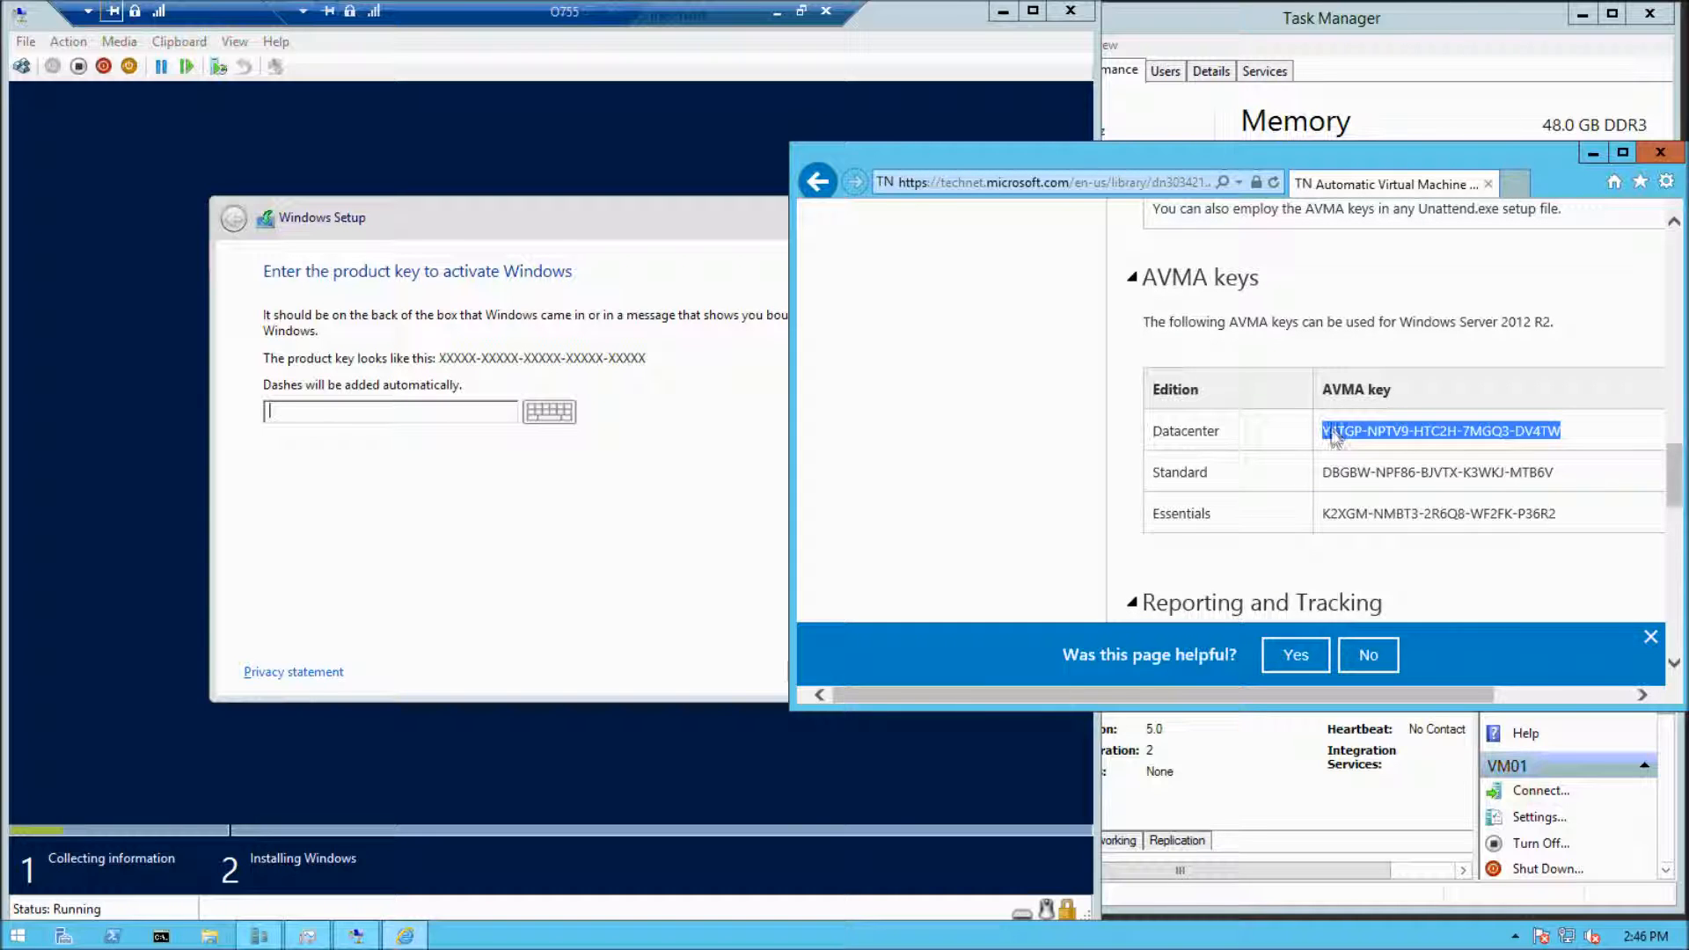
click(324, 412)
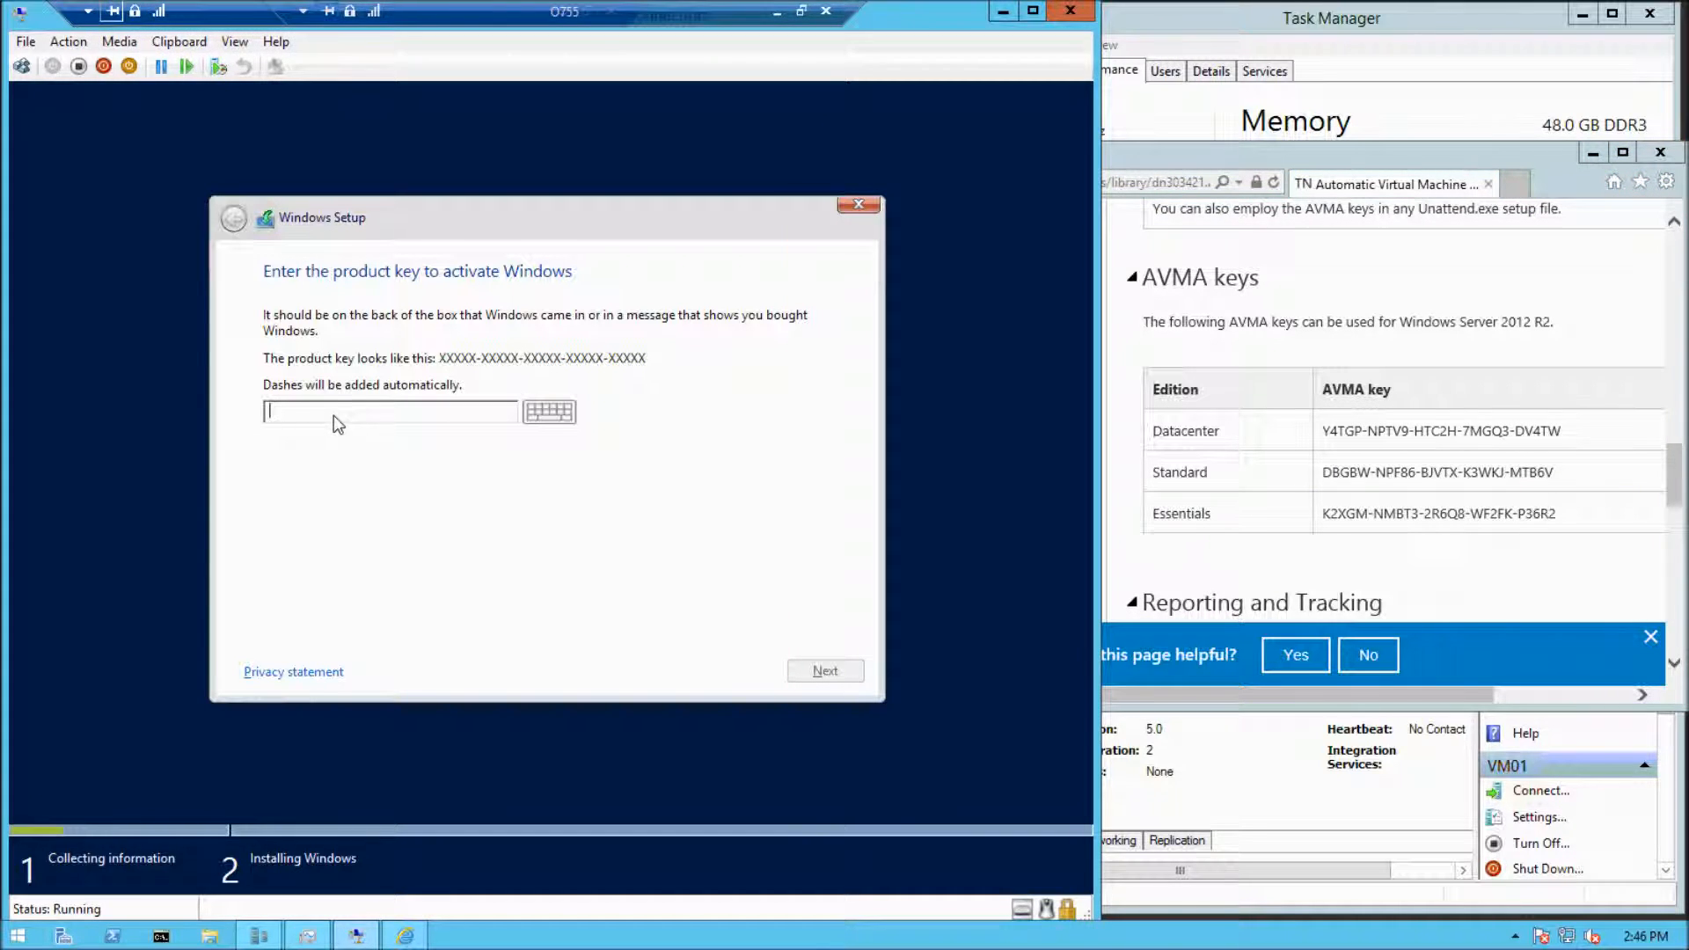
text(Y4TGP-NPTV9-HTC2H-7MGQ3-DV4TW)
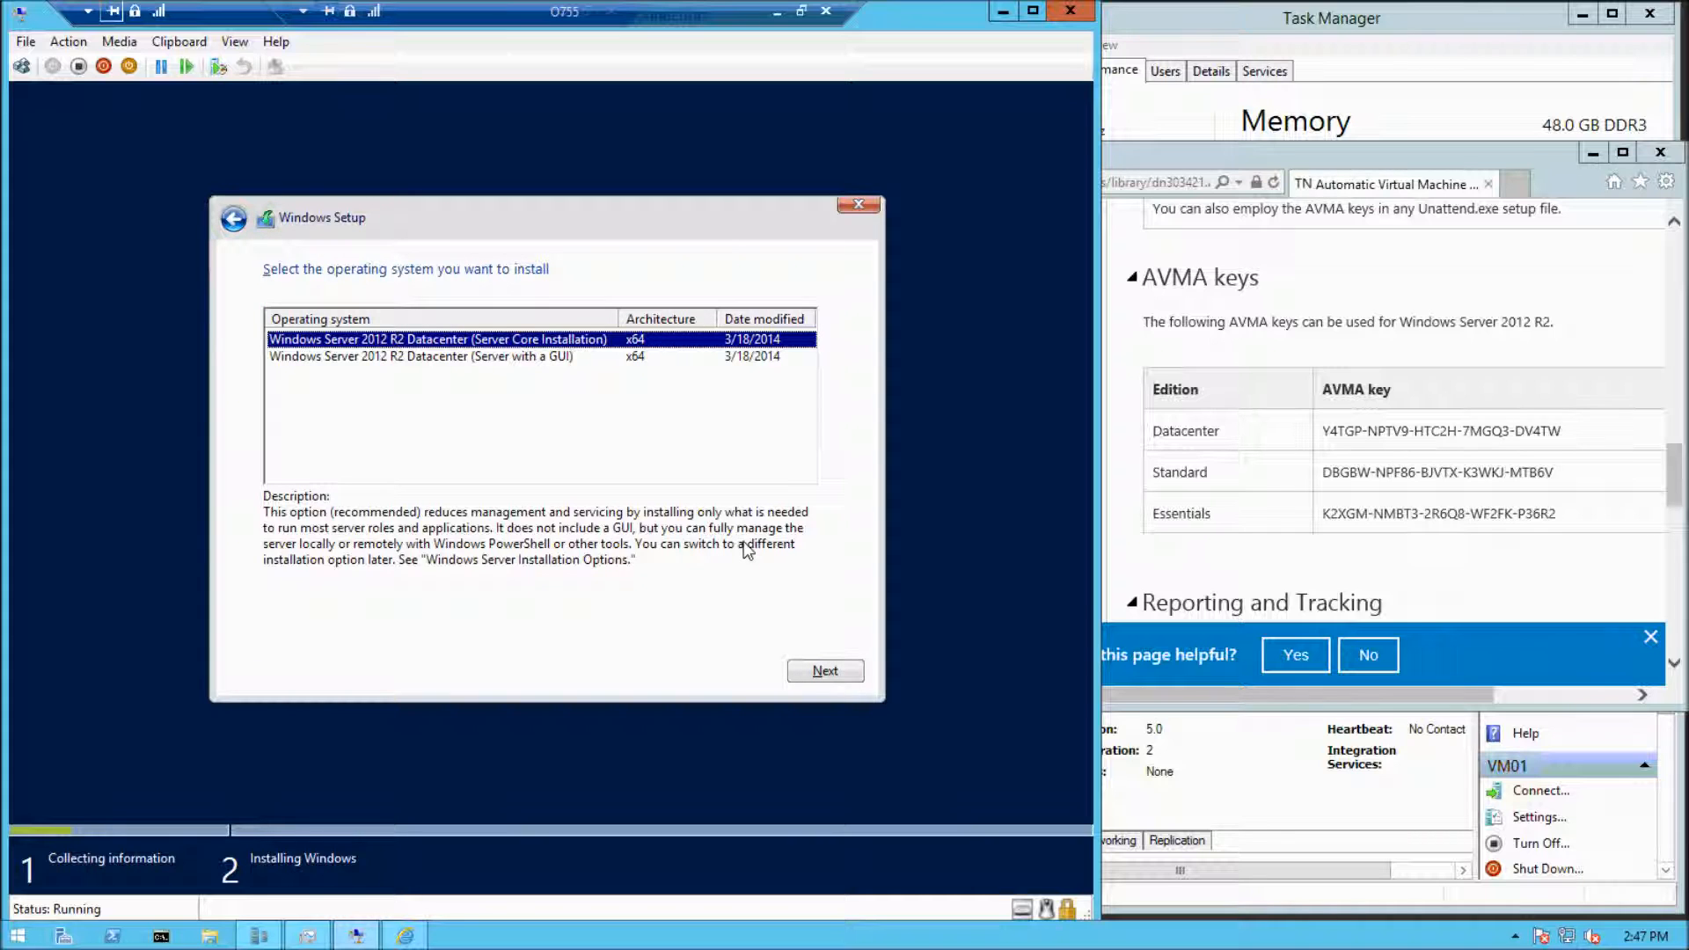
Choose Windows Server 2012 R2 Datacenter (Server with a GUI) as the operating system and accept the license terms
key(Down)
key(Up)
key(Down)
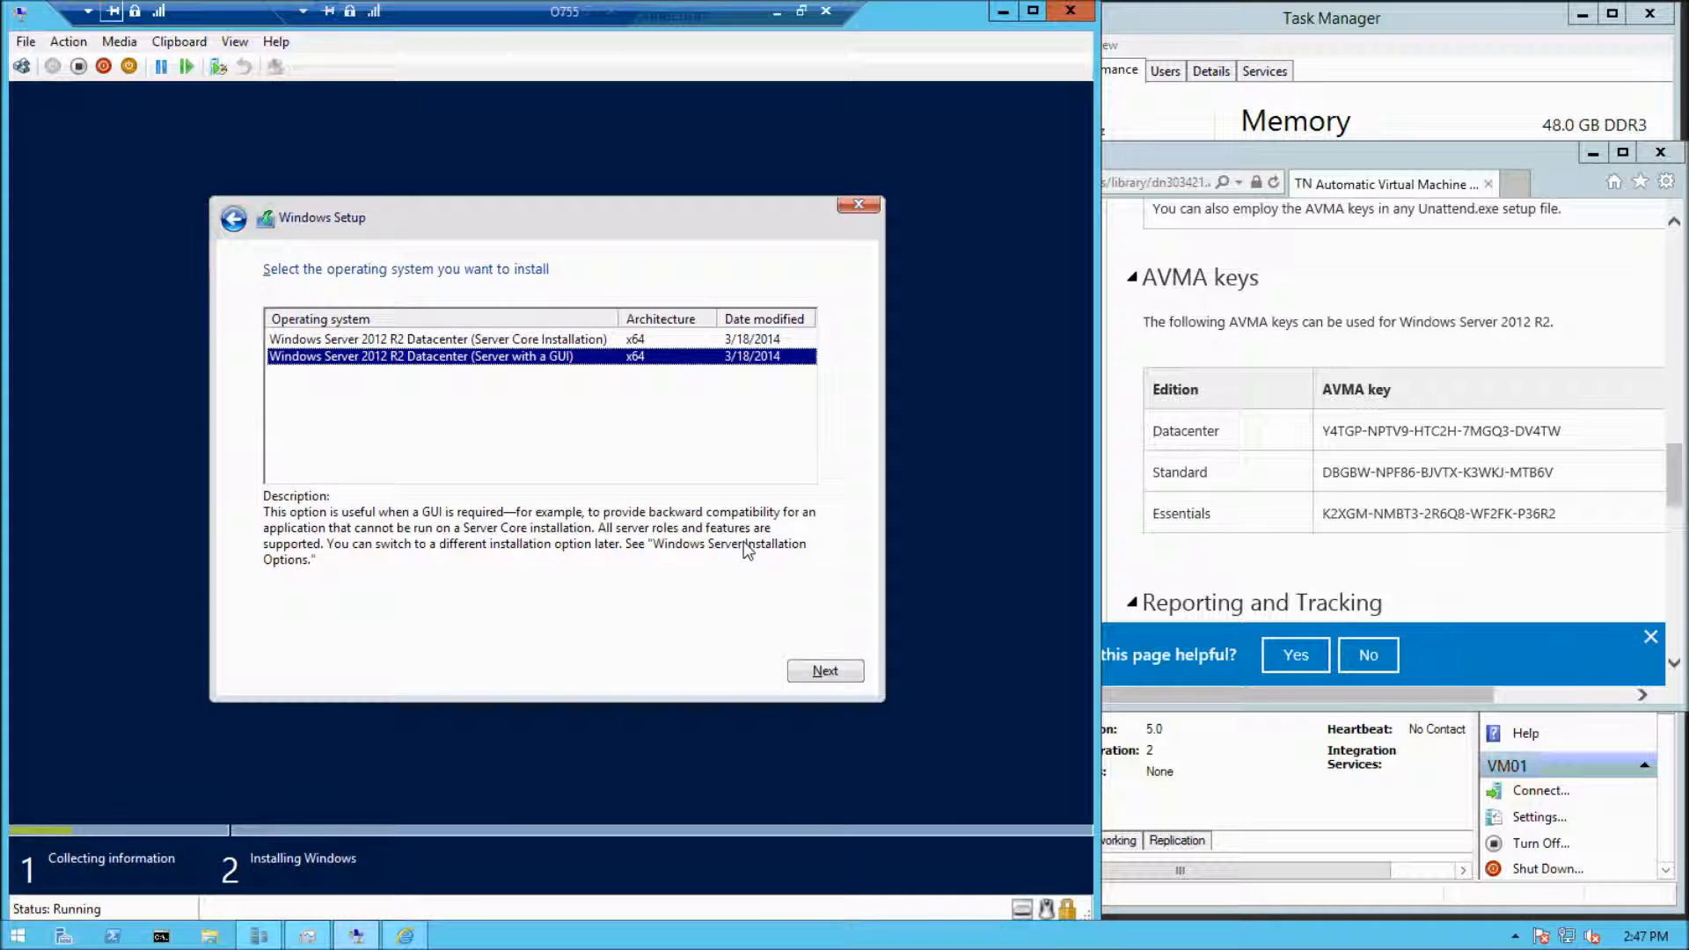
key(Return)
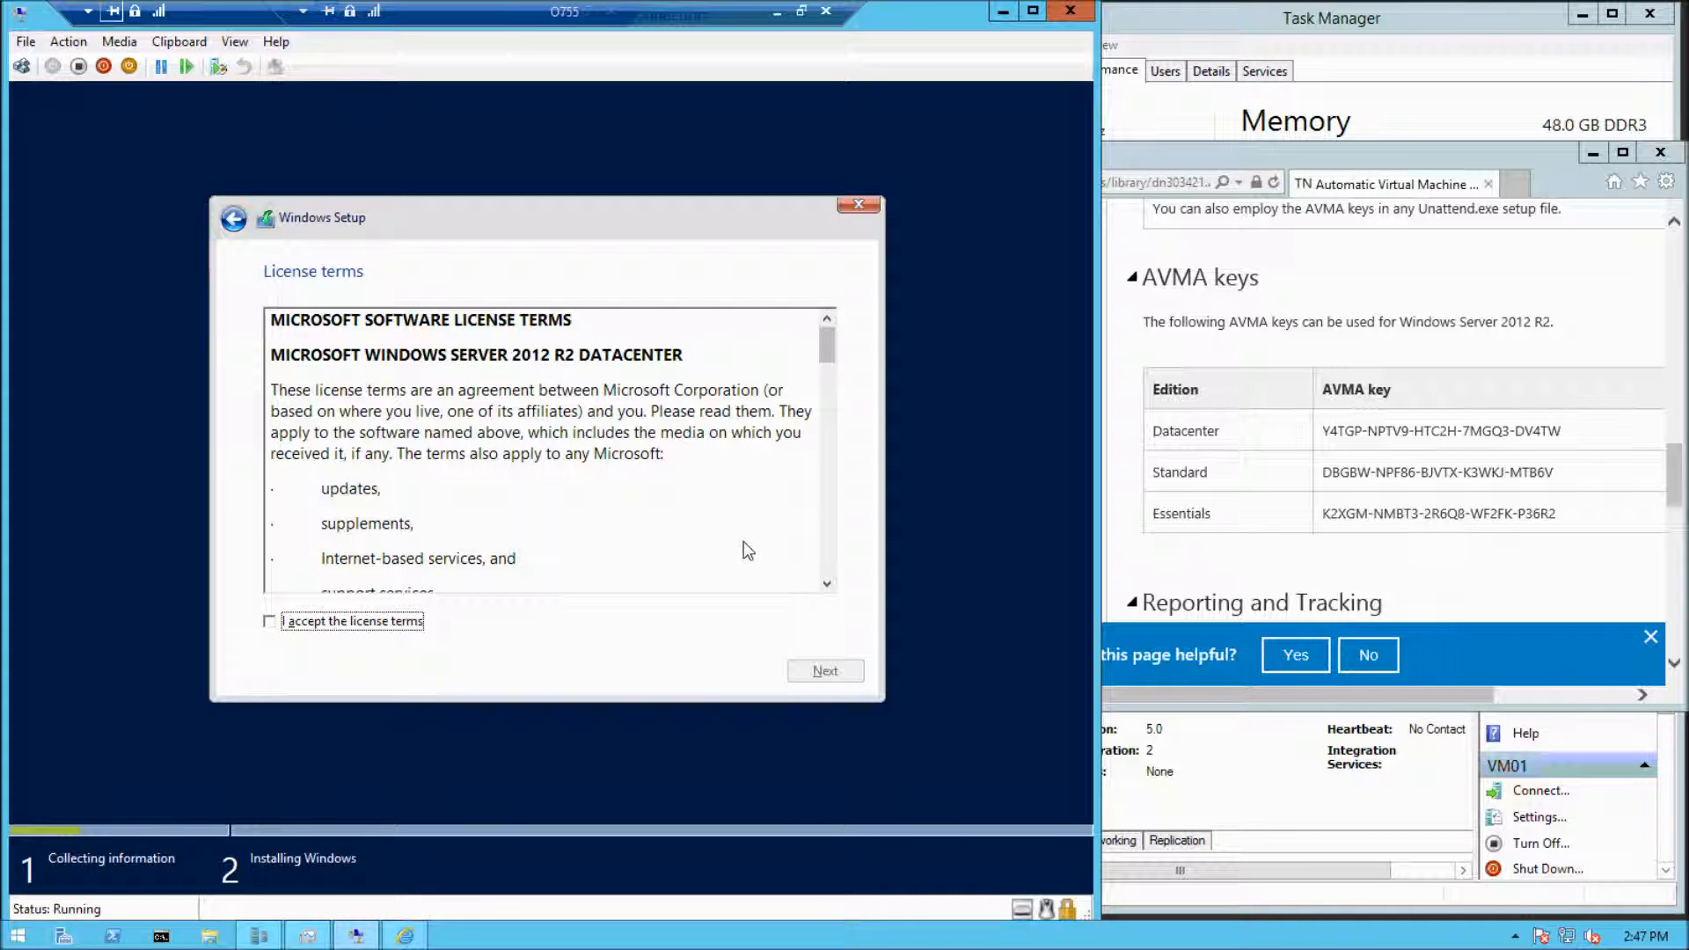
key(space)
key(Tab)
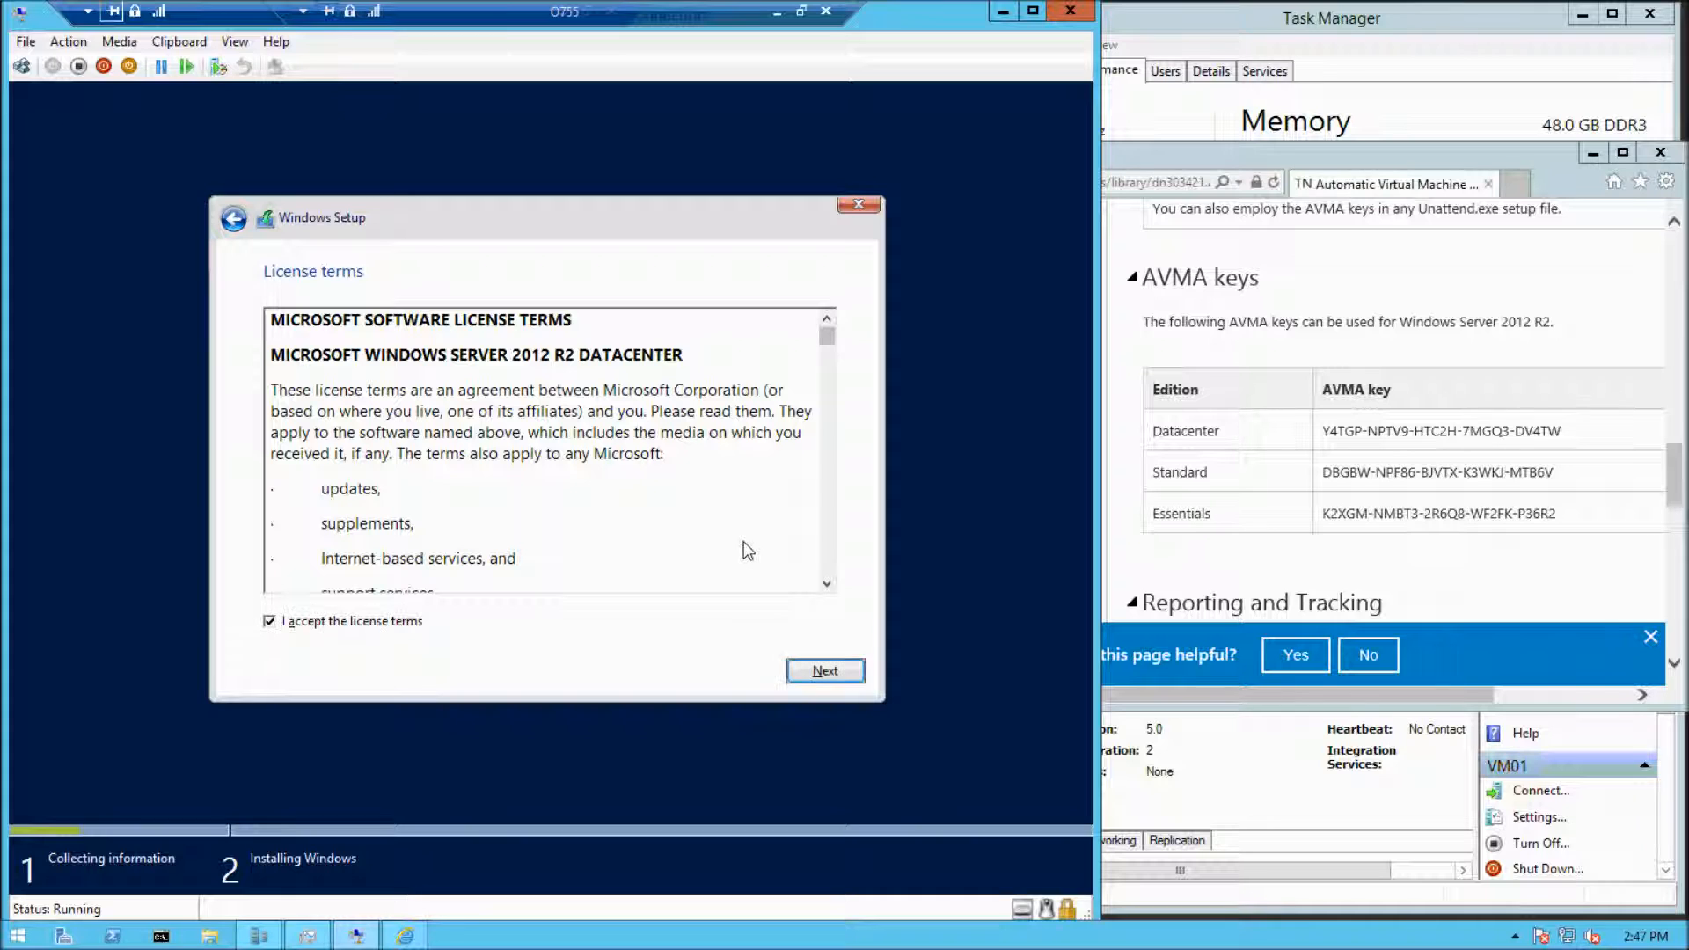
key(Return)
Choose the custom, Windows-only installation and install Windows on Drive 0's unallocated space
key(Tab)
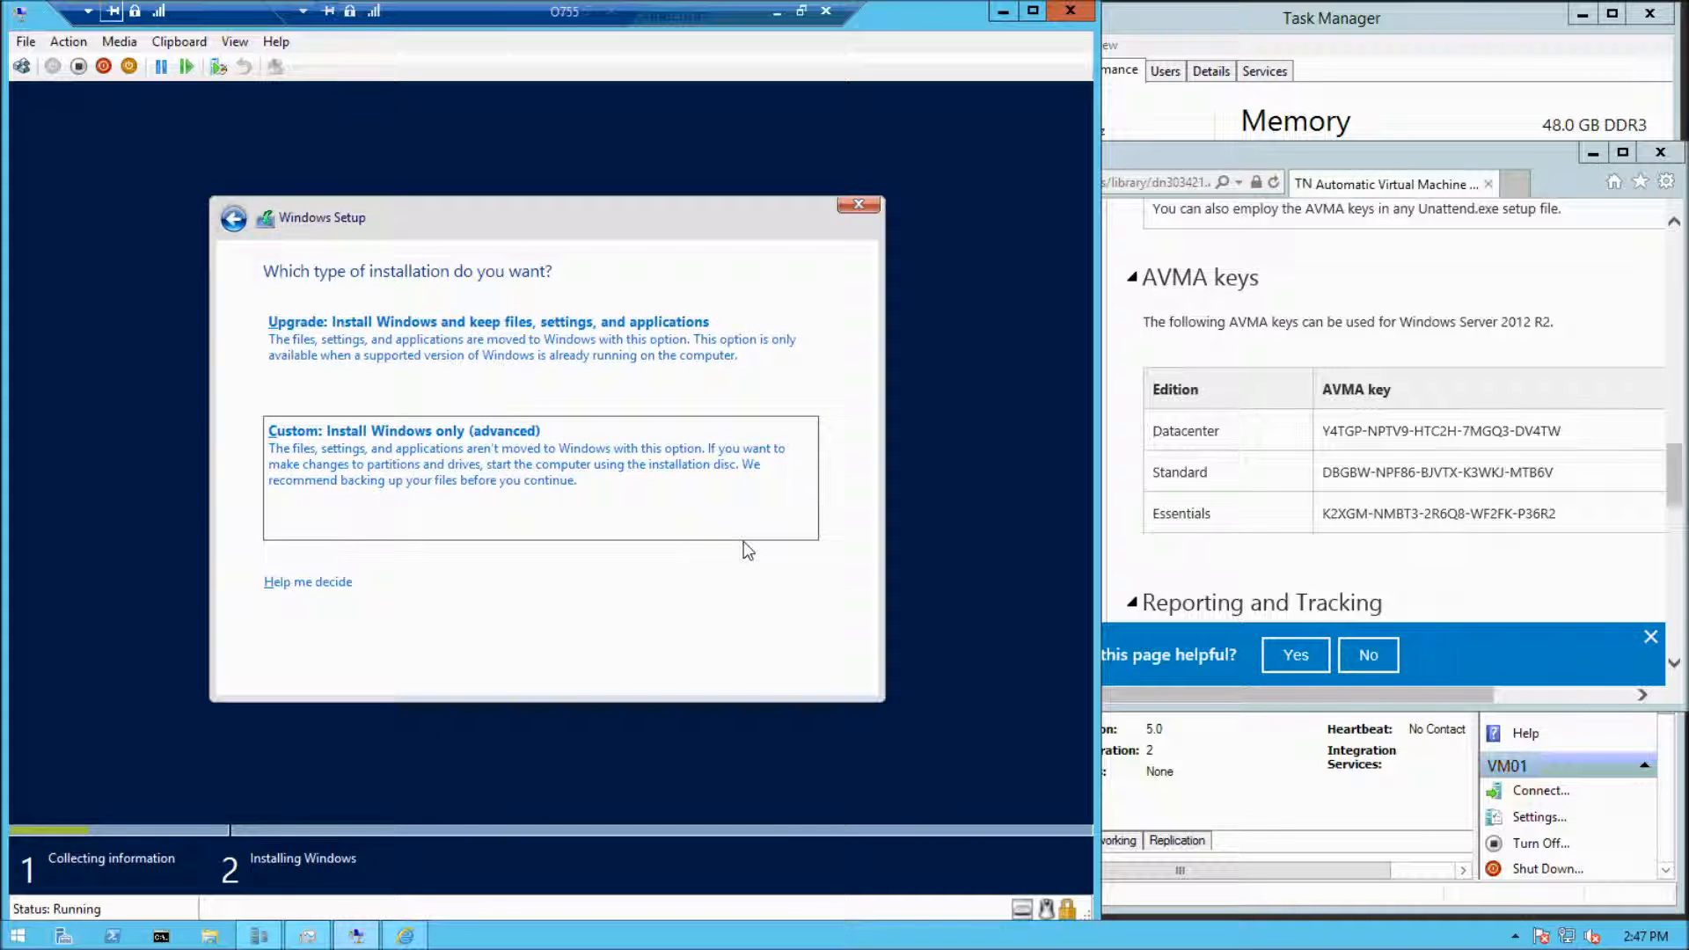
key(Return)
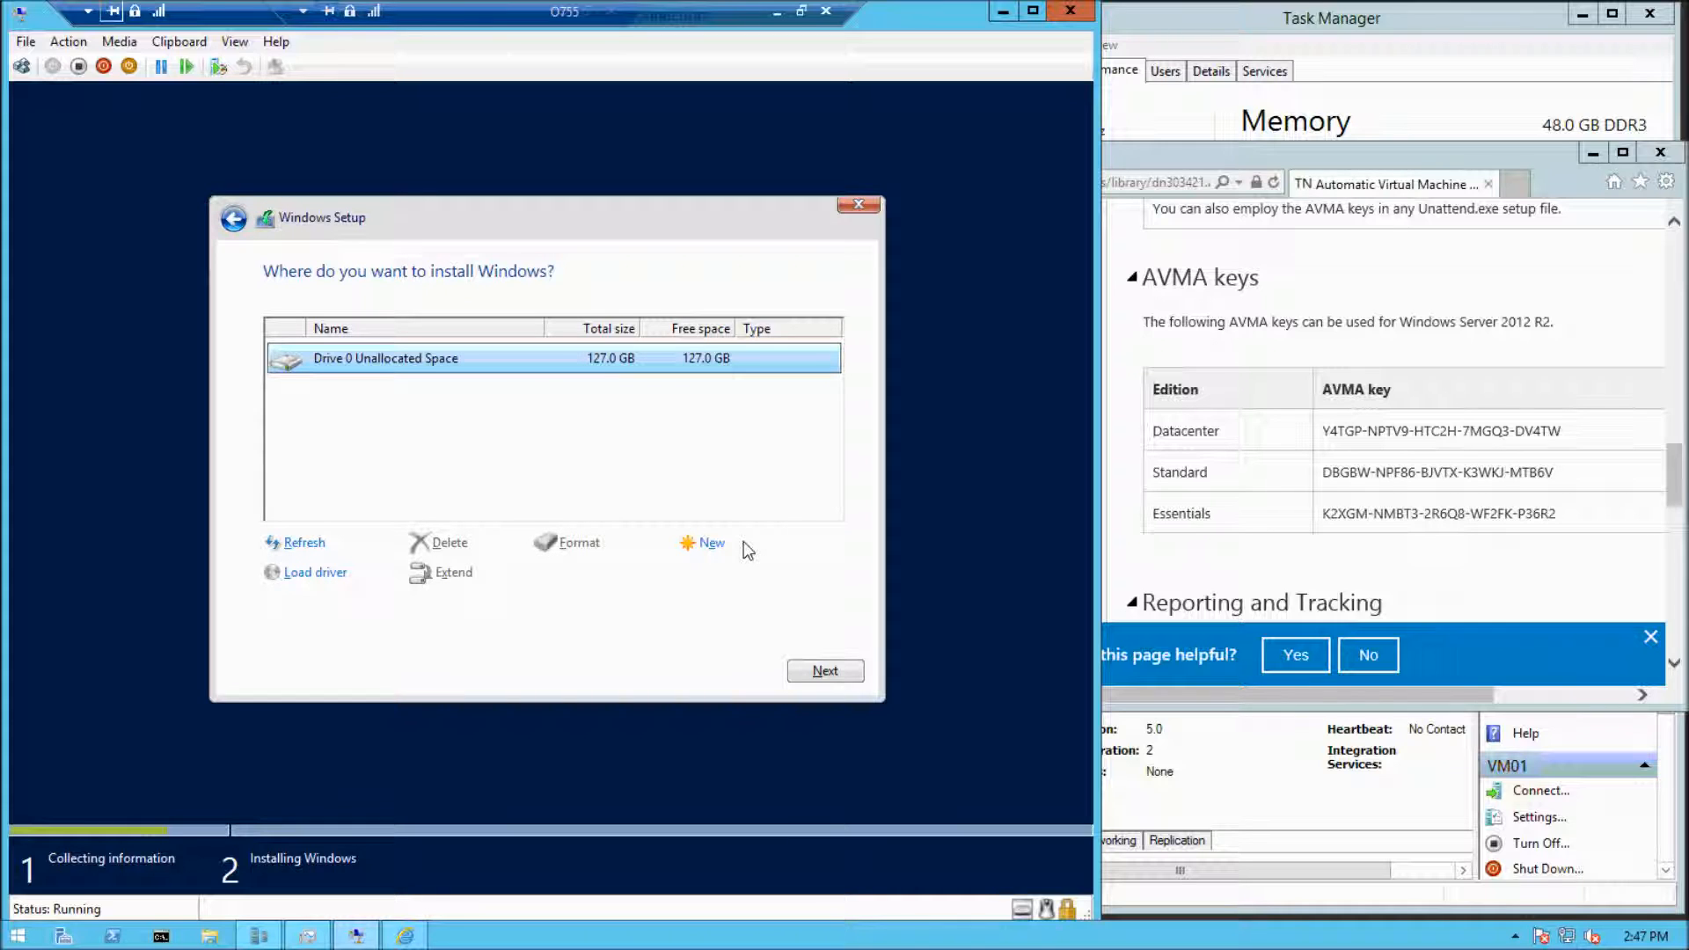
key(Return)
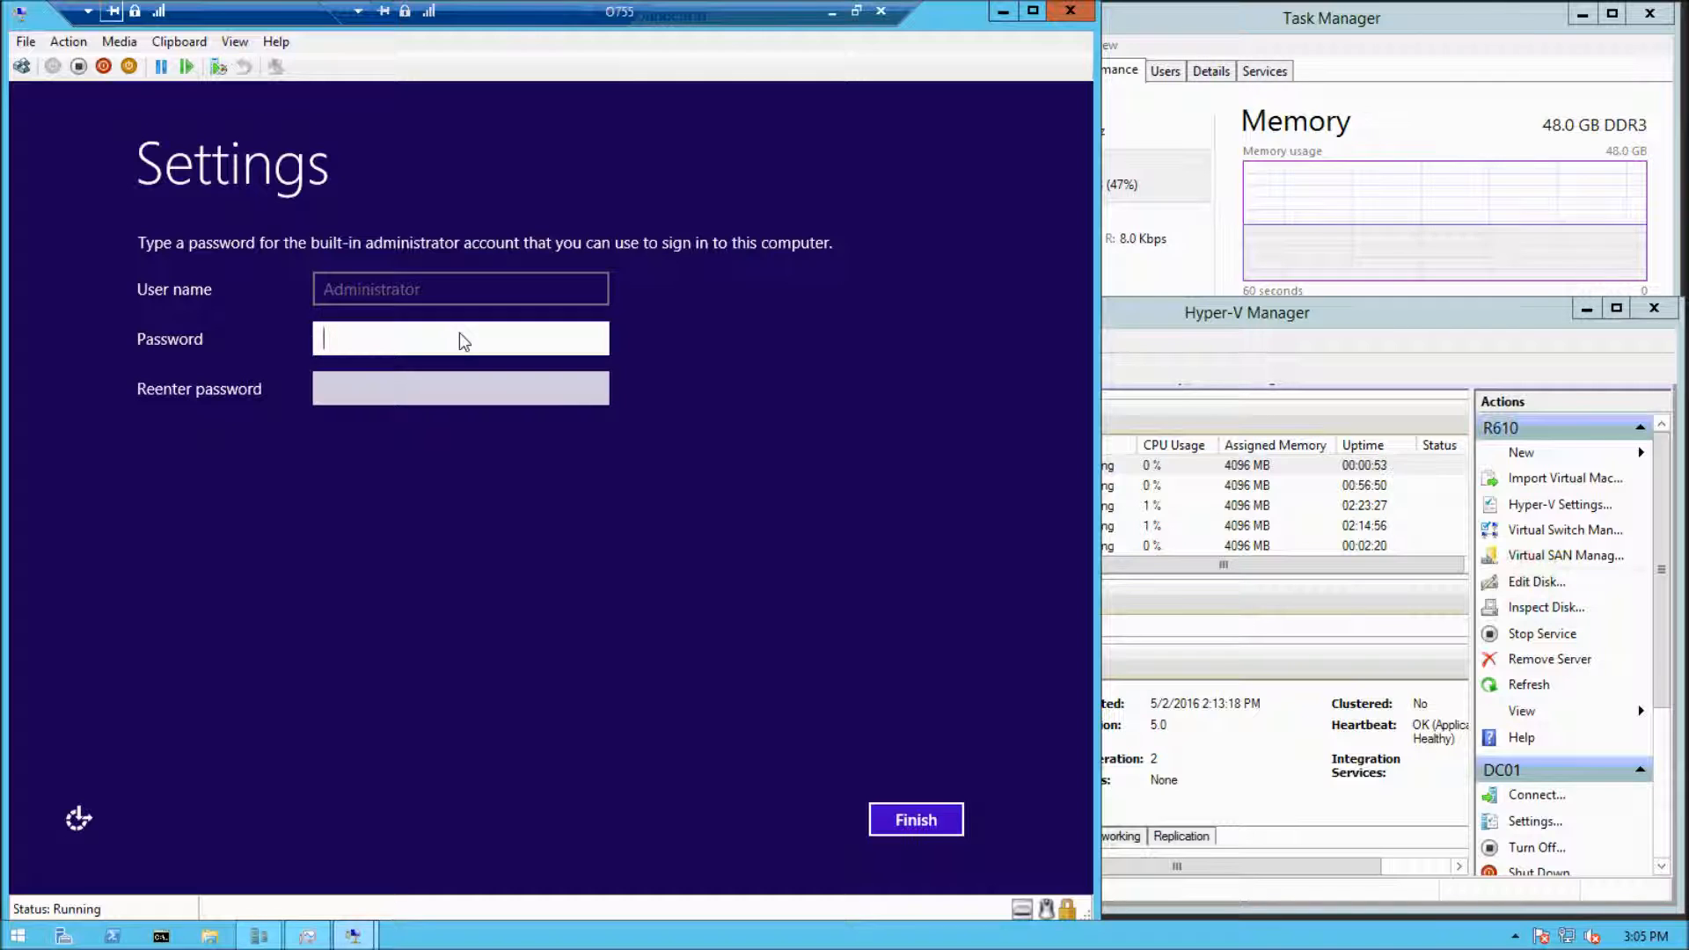
Enter and re-enter the password for the built-in administrator account and finish the initial settings
text(Pa$$w0rd)
key(Tab)
text(Pa$$w0rd)
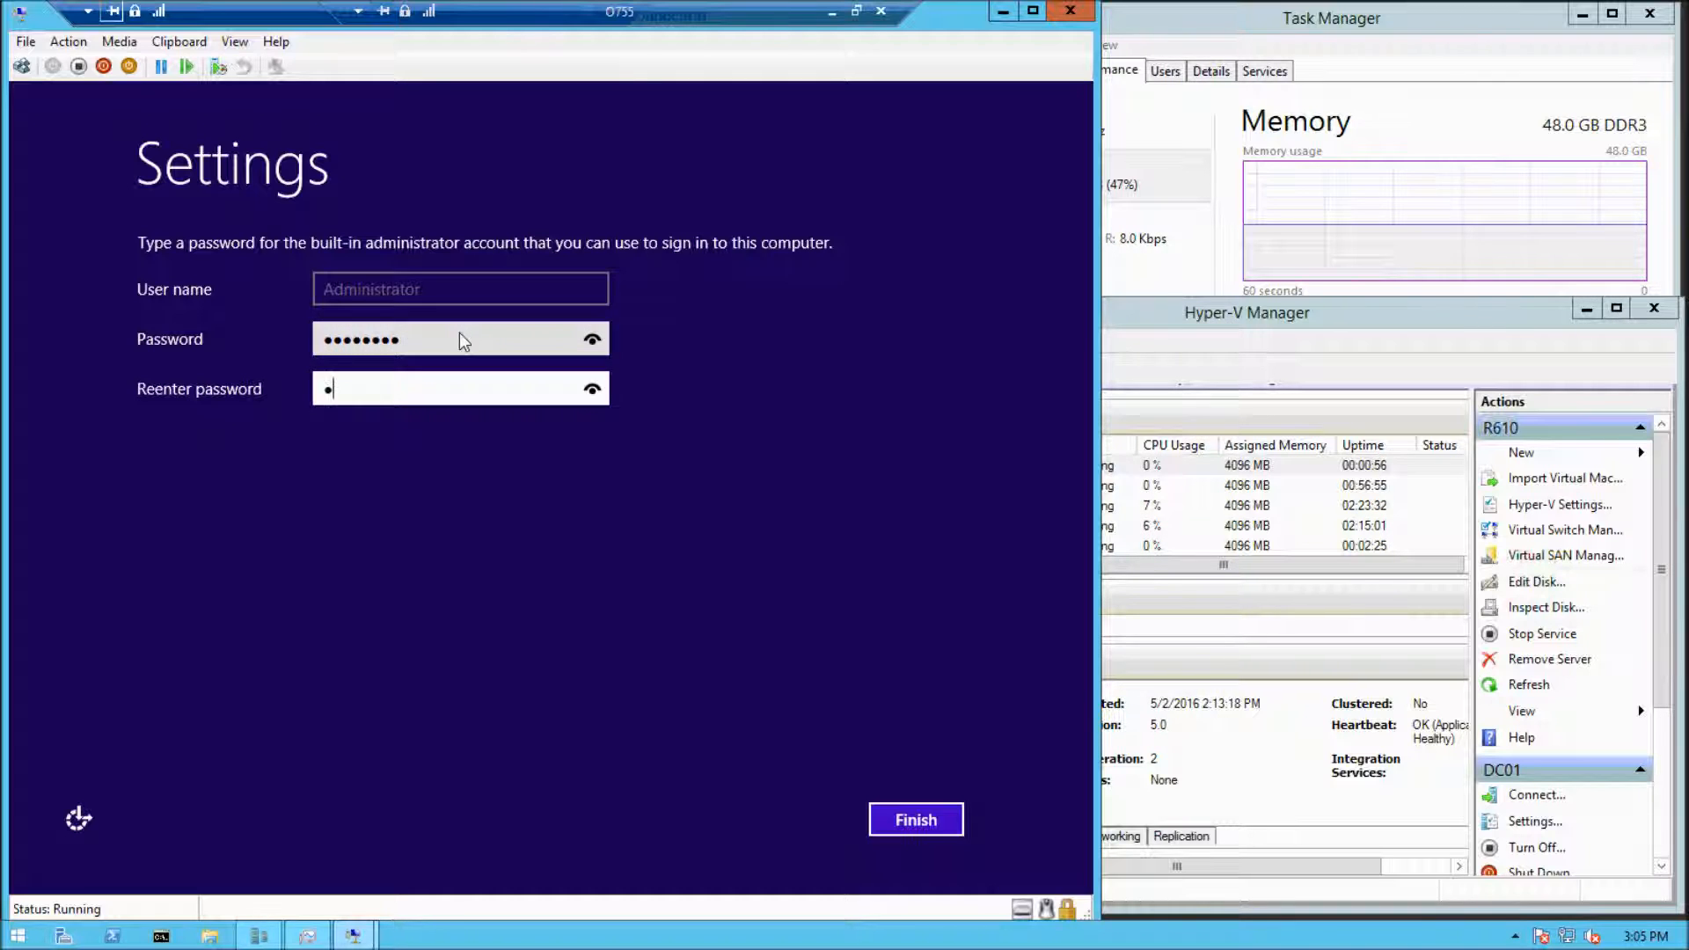
key(Return)
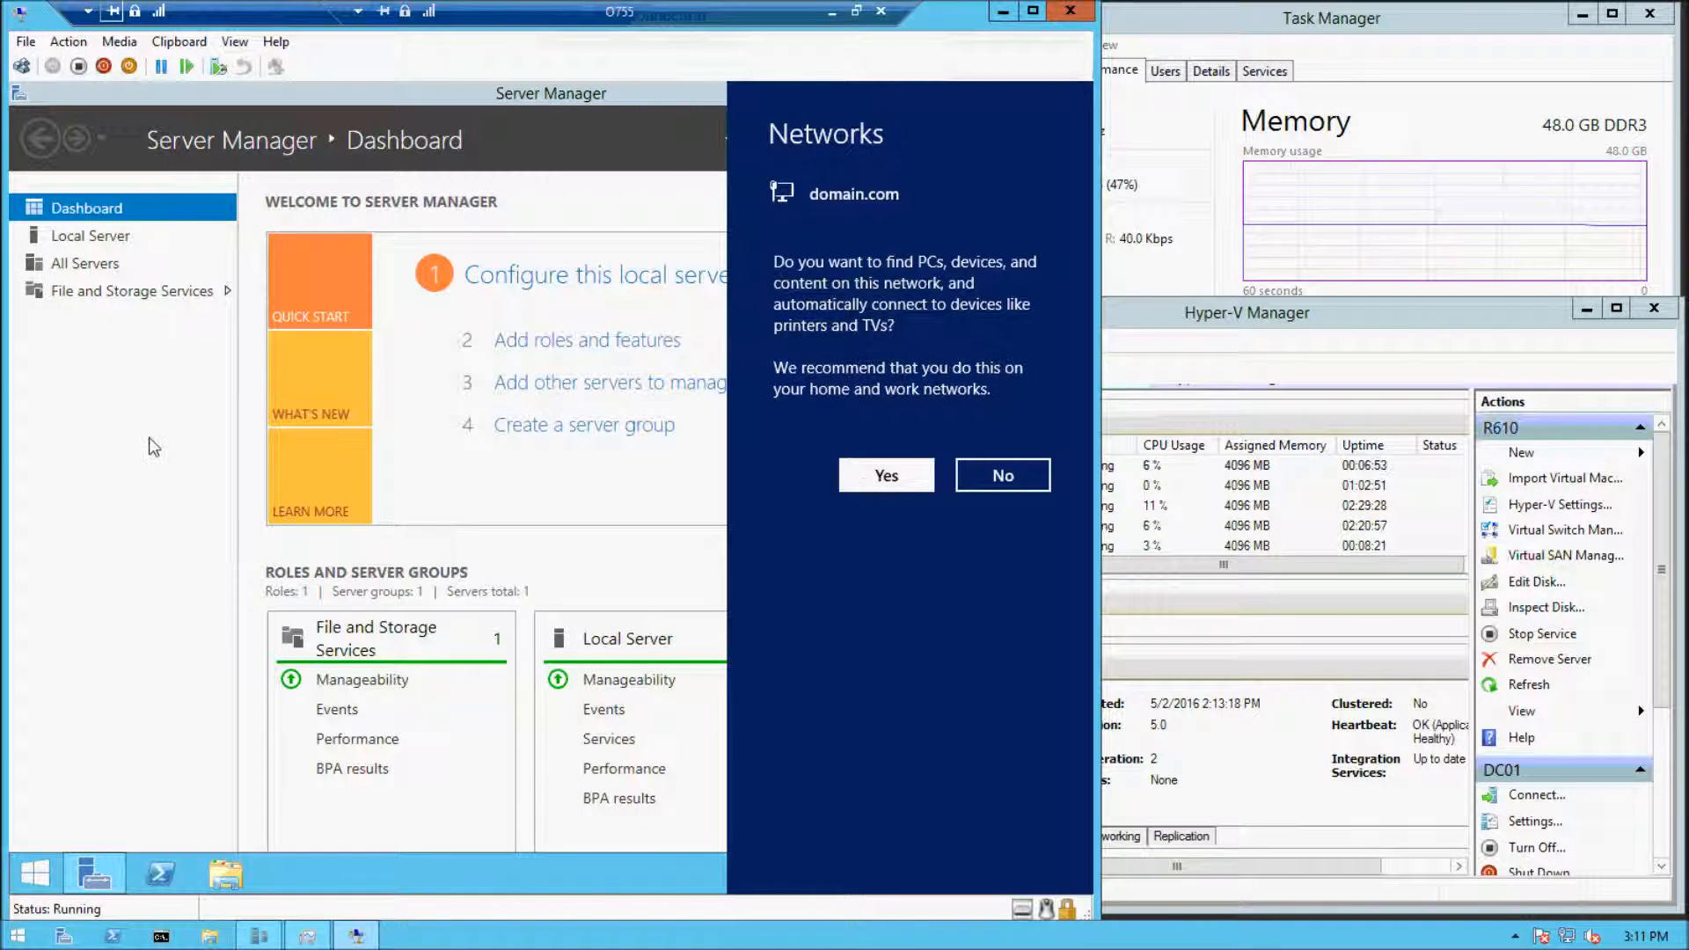
Allow device discovery on the domain.com network and set the local server's time zone to (UTC-06:00) Central Time (US & Canada)
click(852, 475)
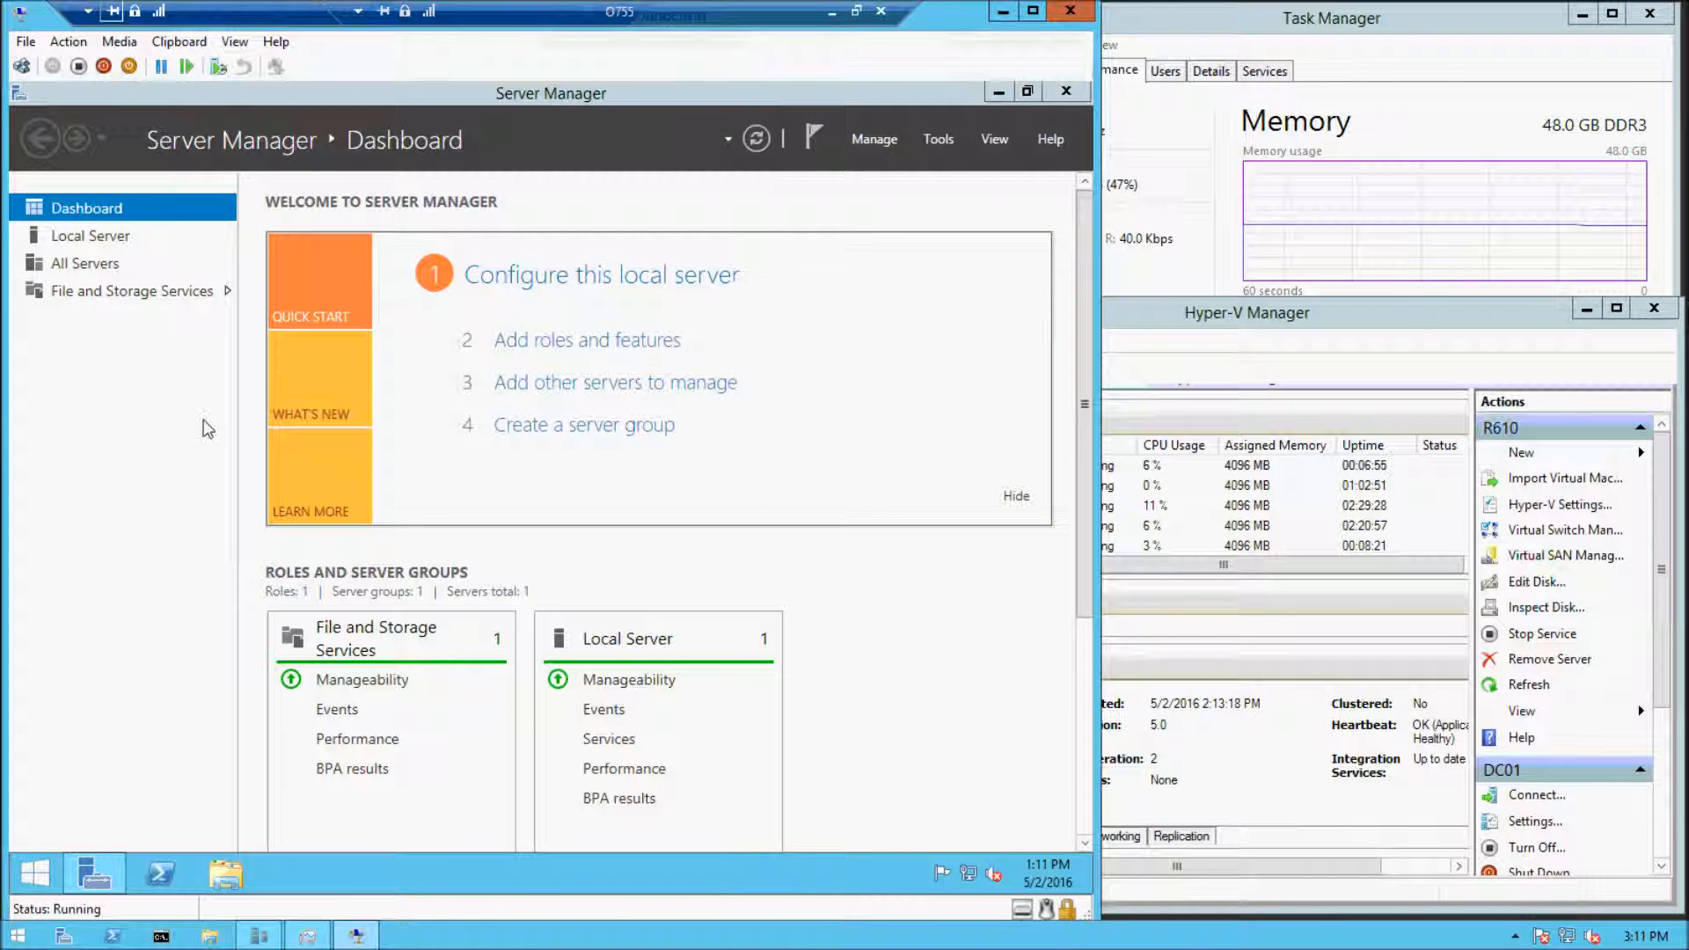
click(78, 236)
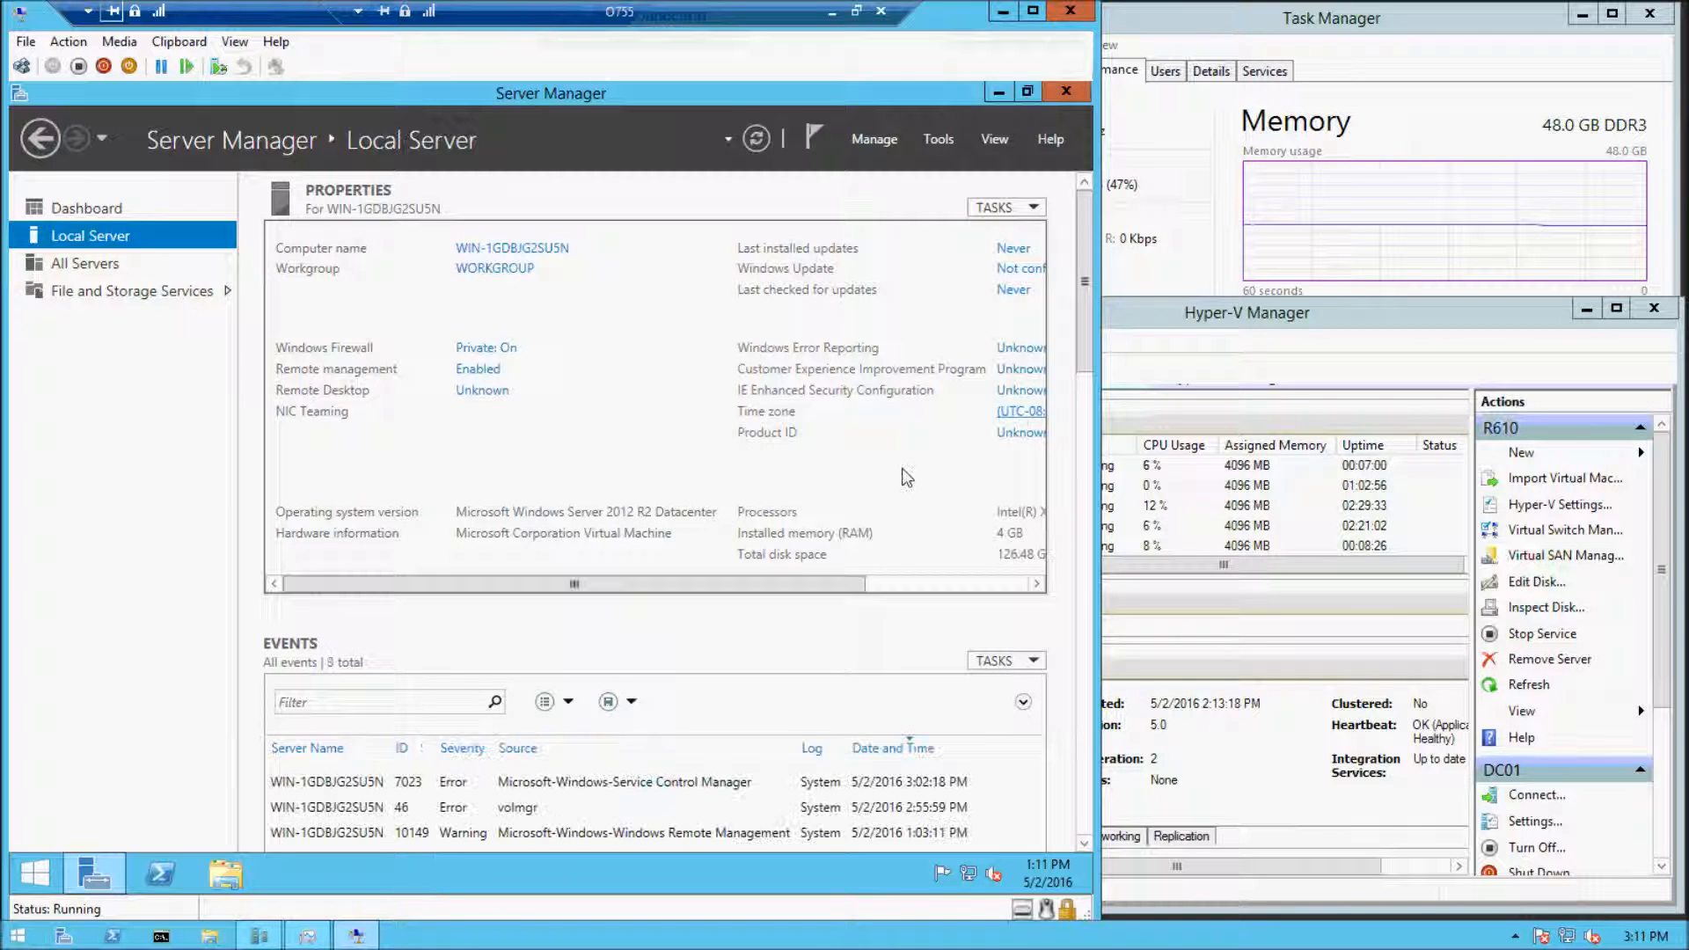
click(879, 411)
click(387, 417)
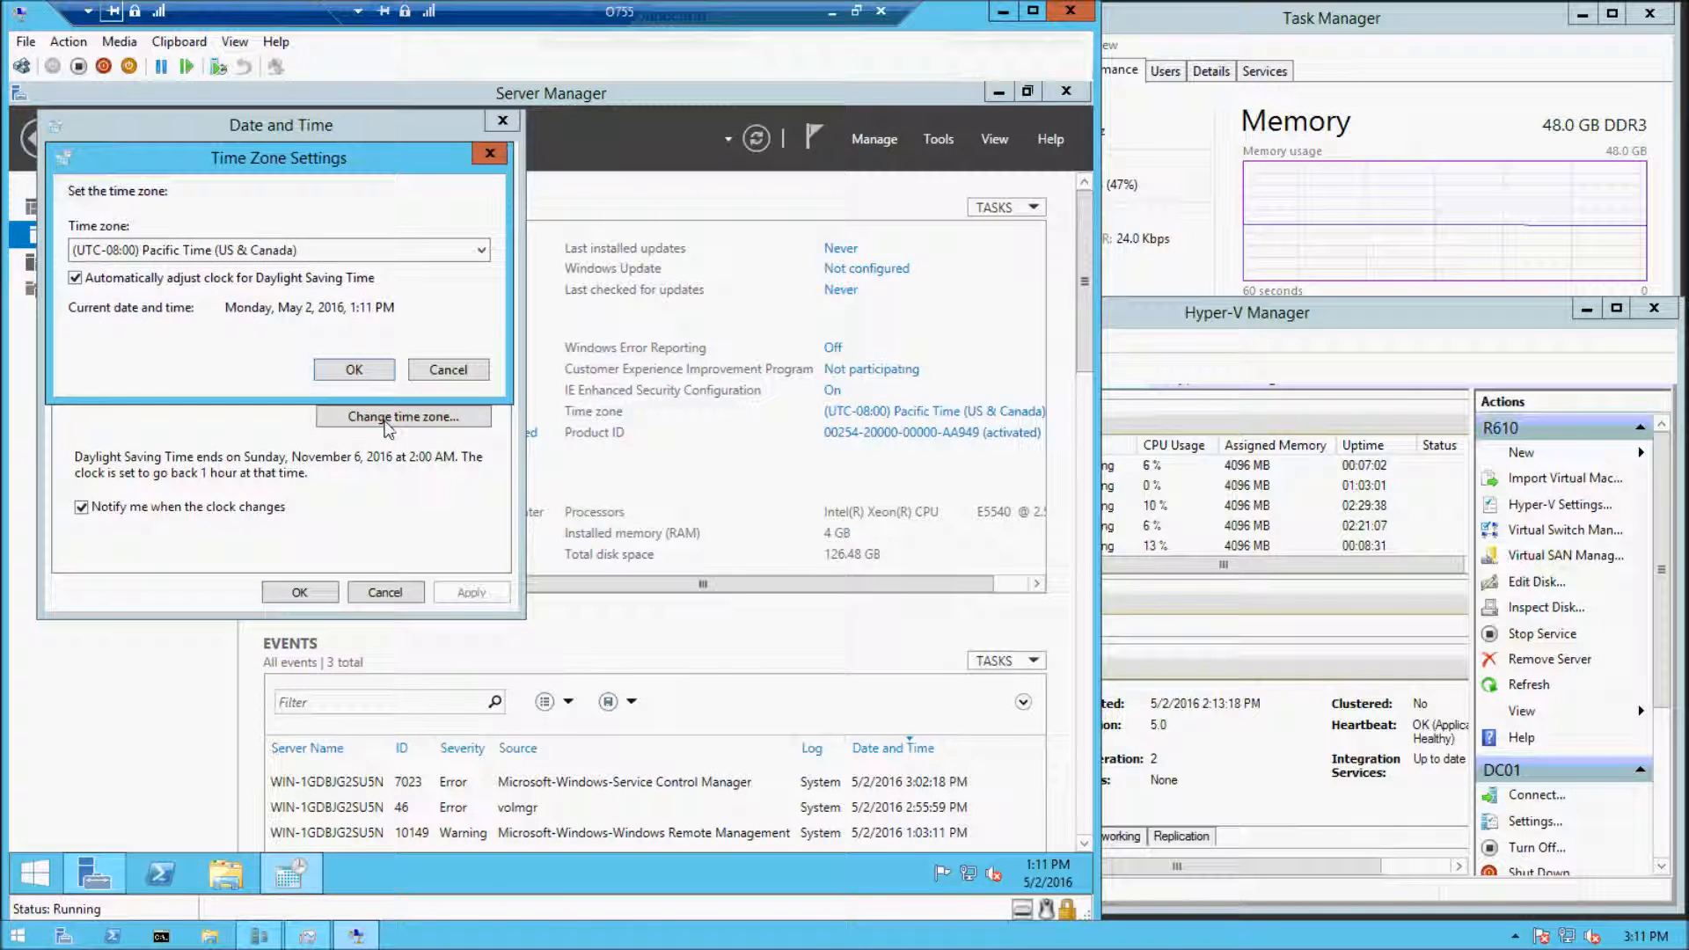
click(299, 250)
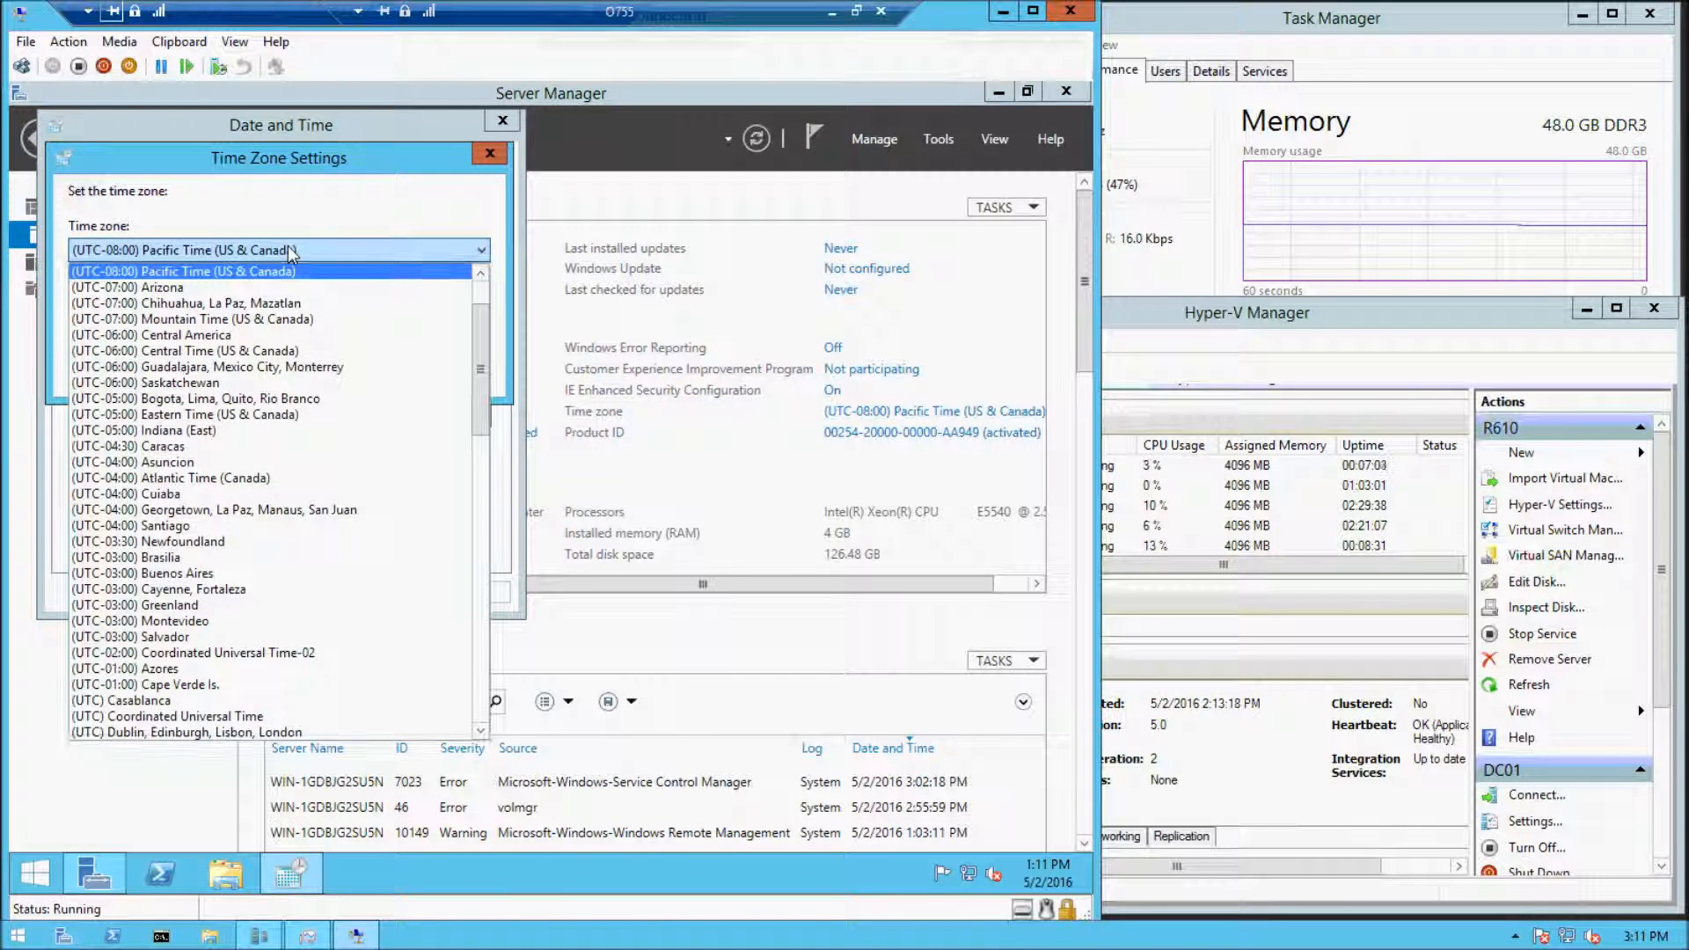
click(285, 351)
click(346, 366)
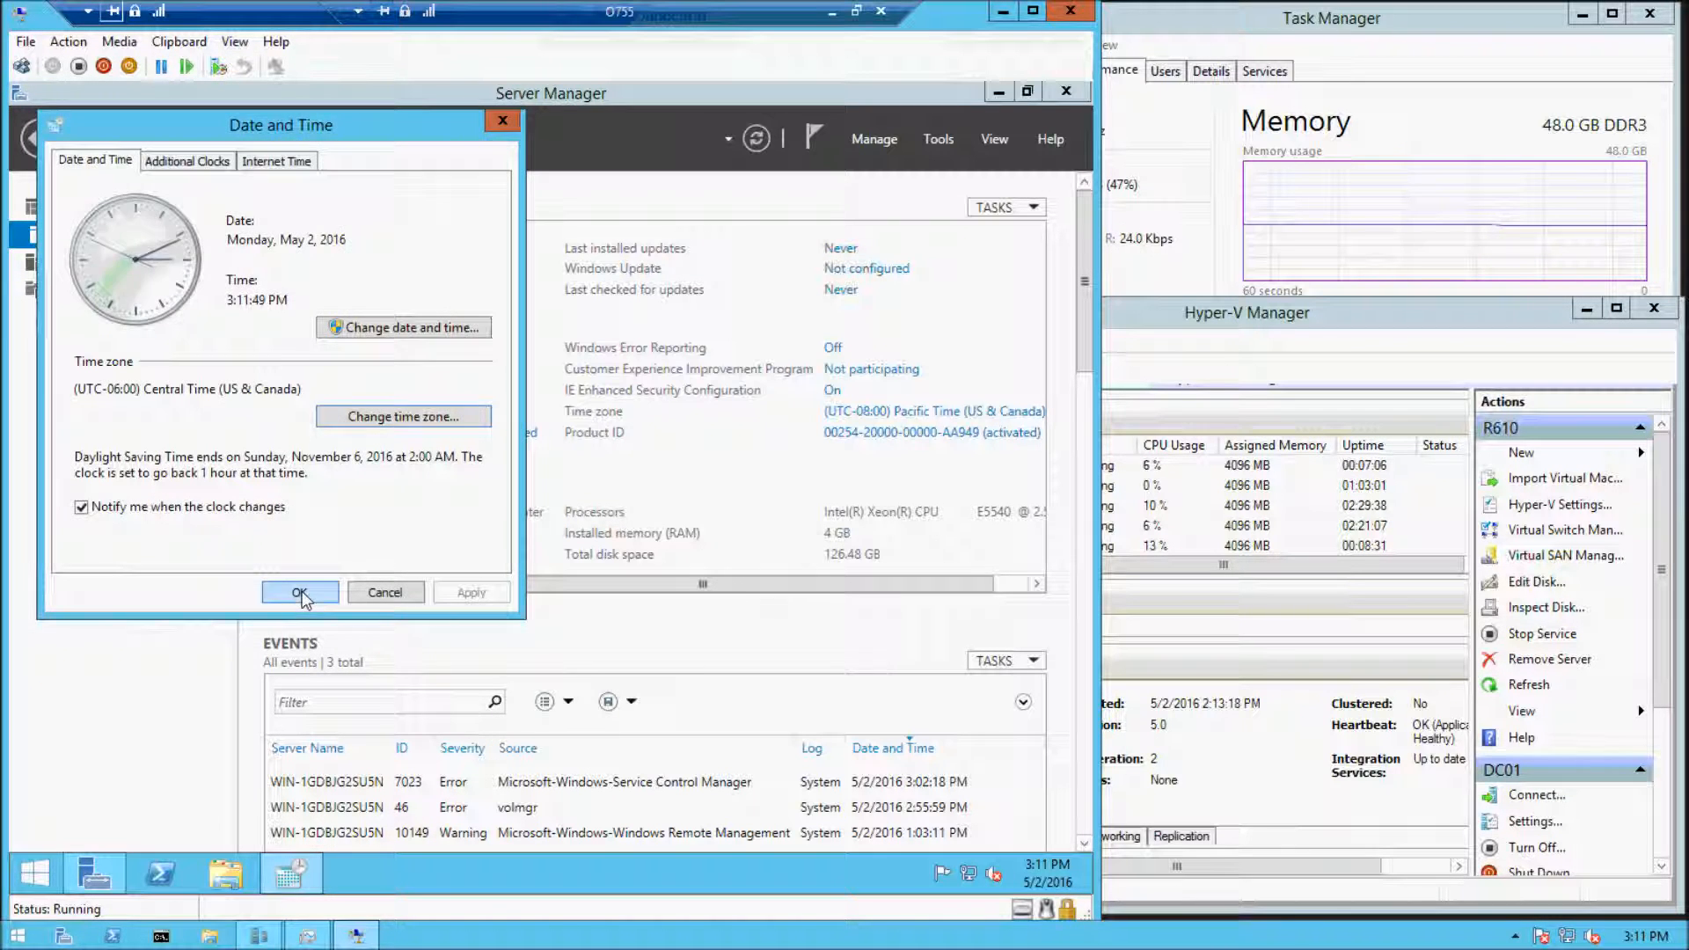
click(299, 592)
Turn off IE Enhanced Security Configuration for both administrators and users
click(832, 389)
click(413, 447)
click(413, 572)
click(631, 677)
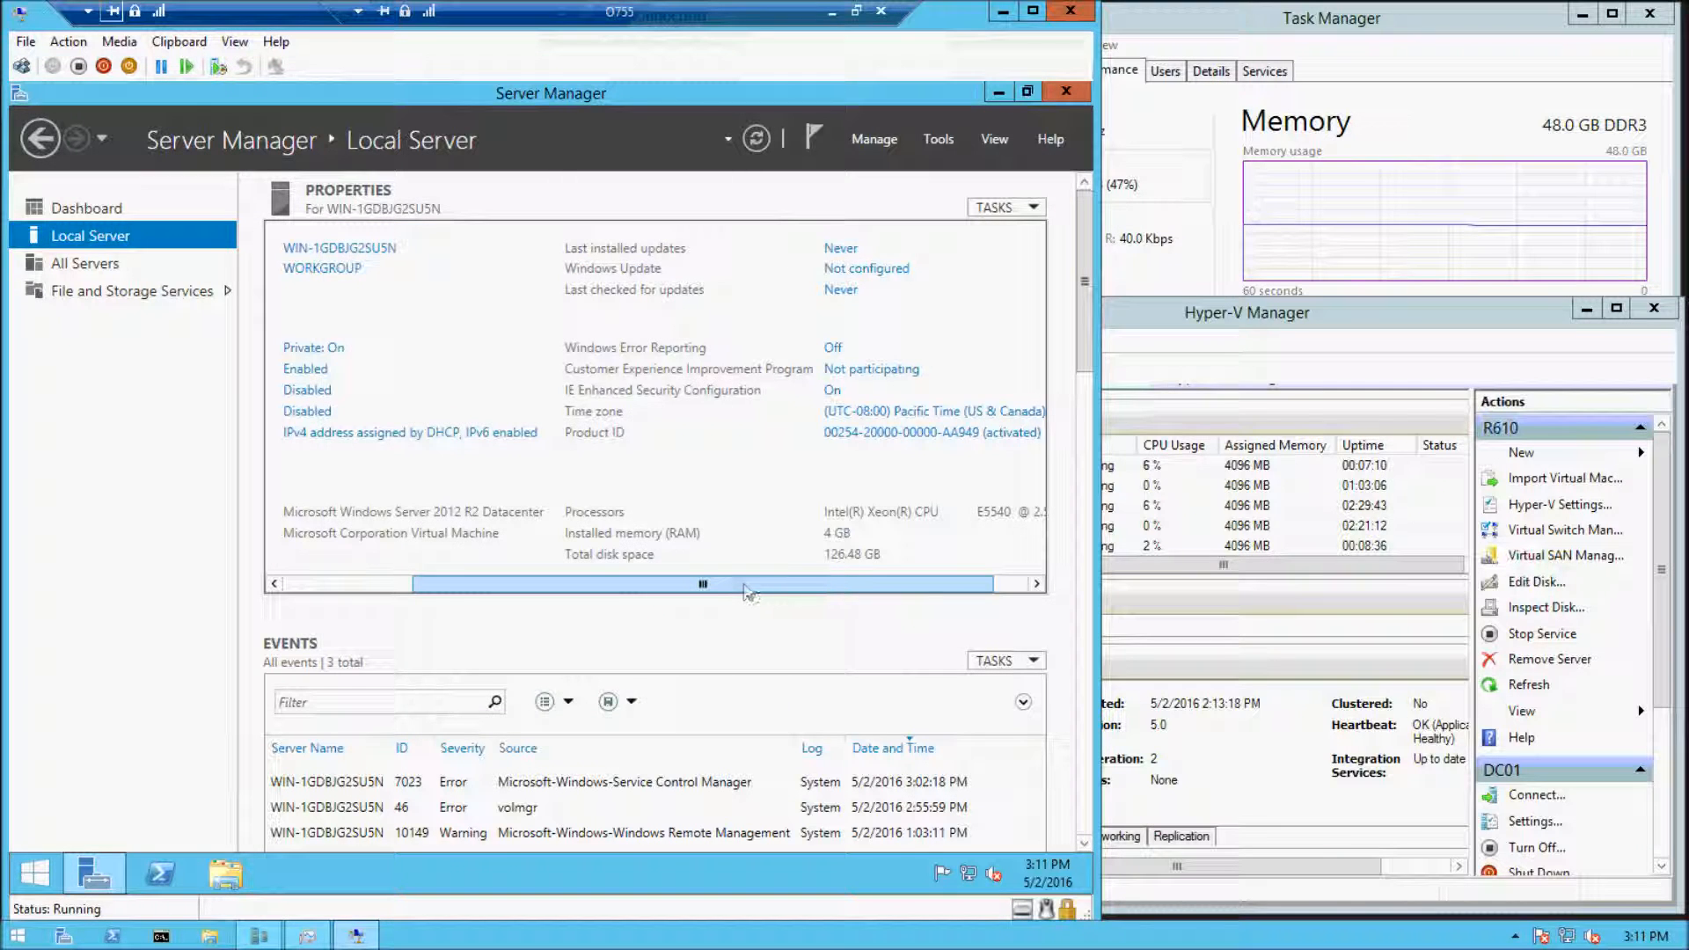
Turn off Windows Firewall for both private and public networks and close the firewall window
drag(745, 584, 442, 584)
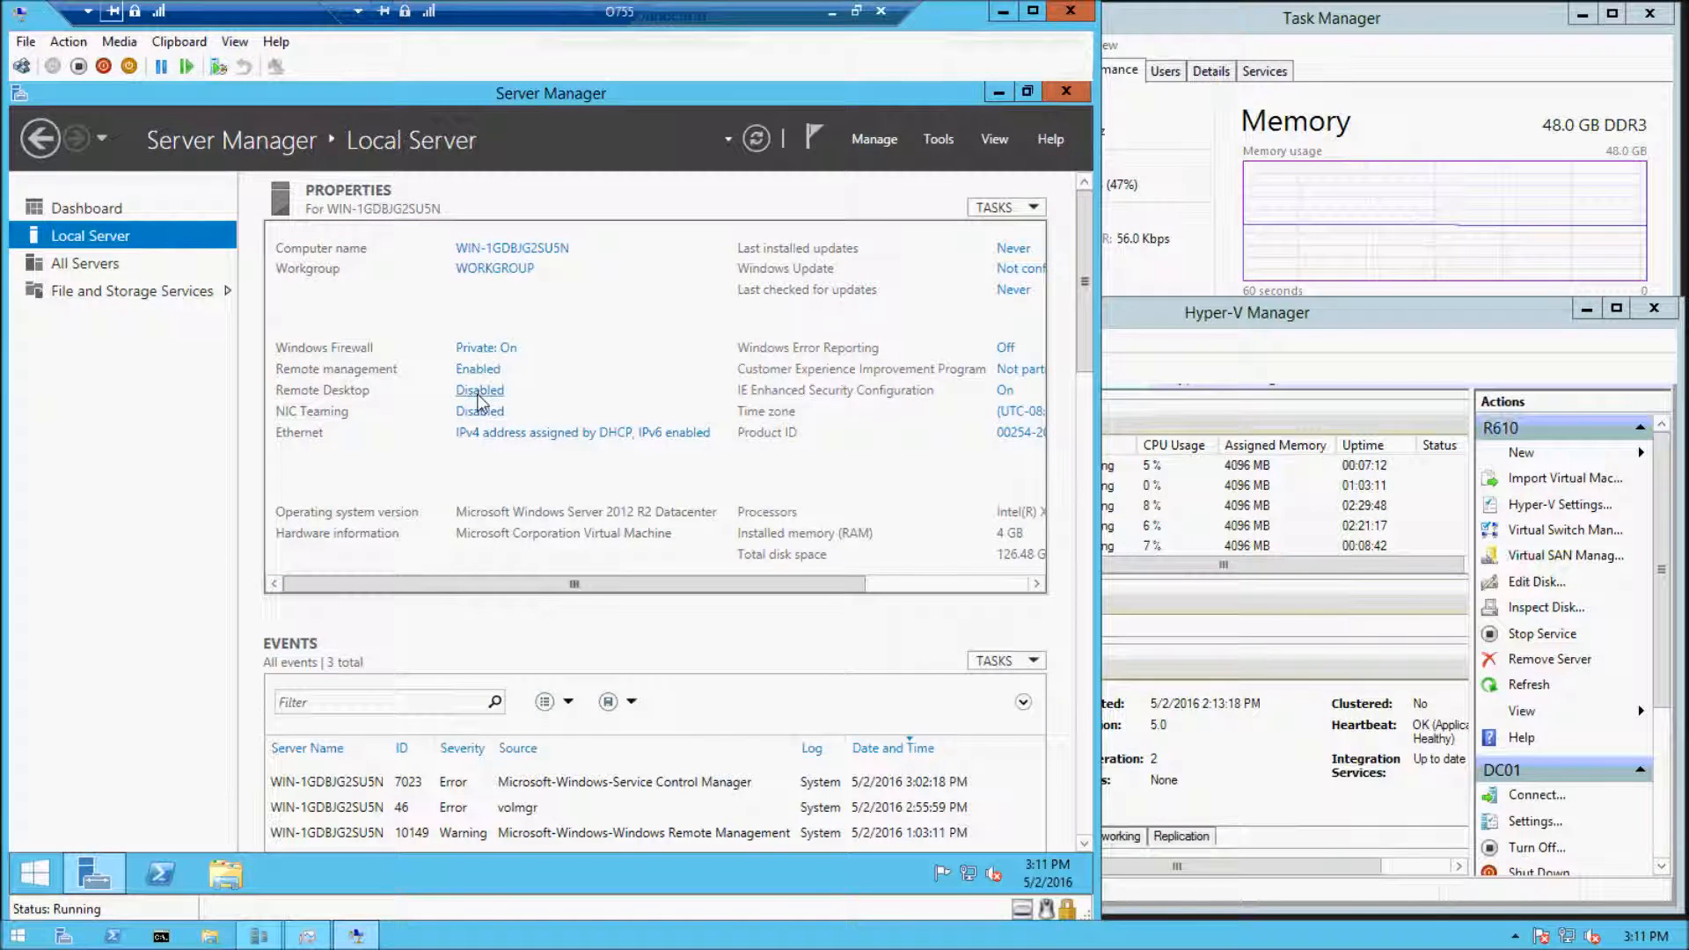
click(484, 346)
key(super+e)
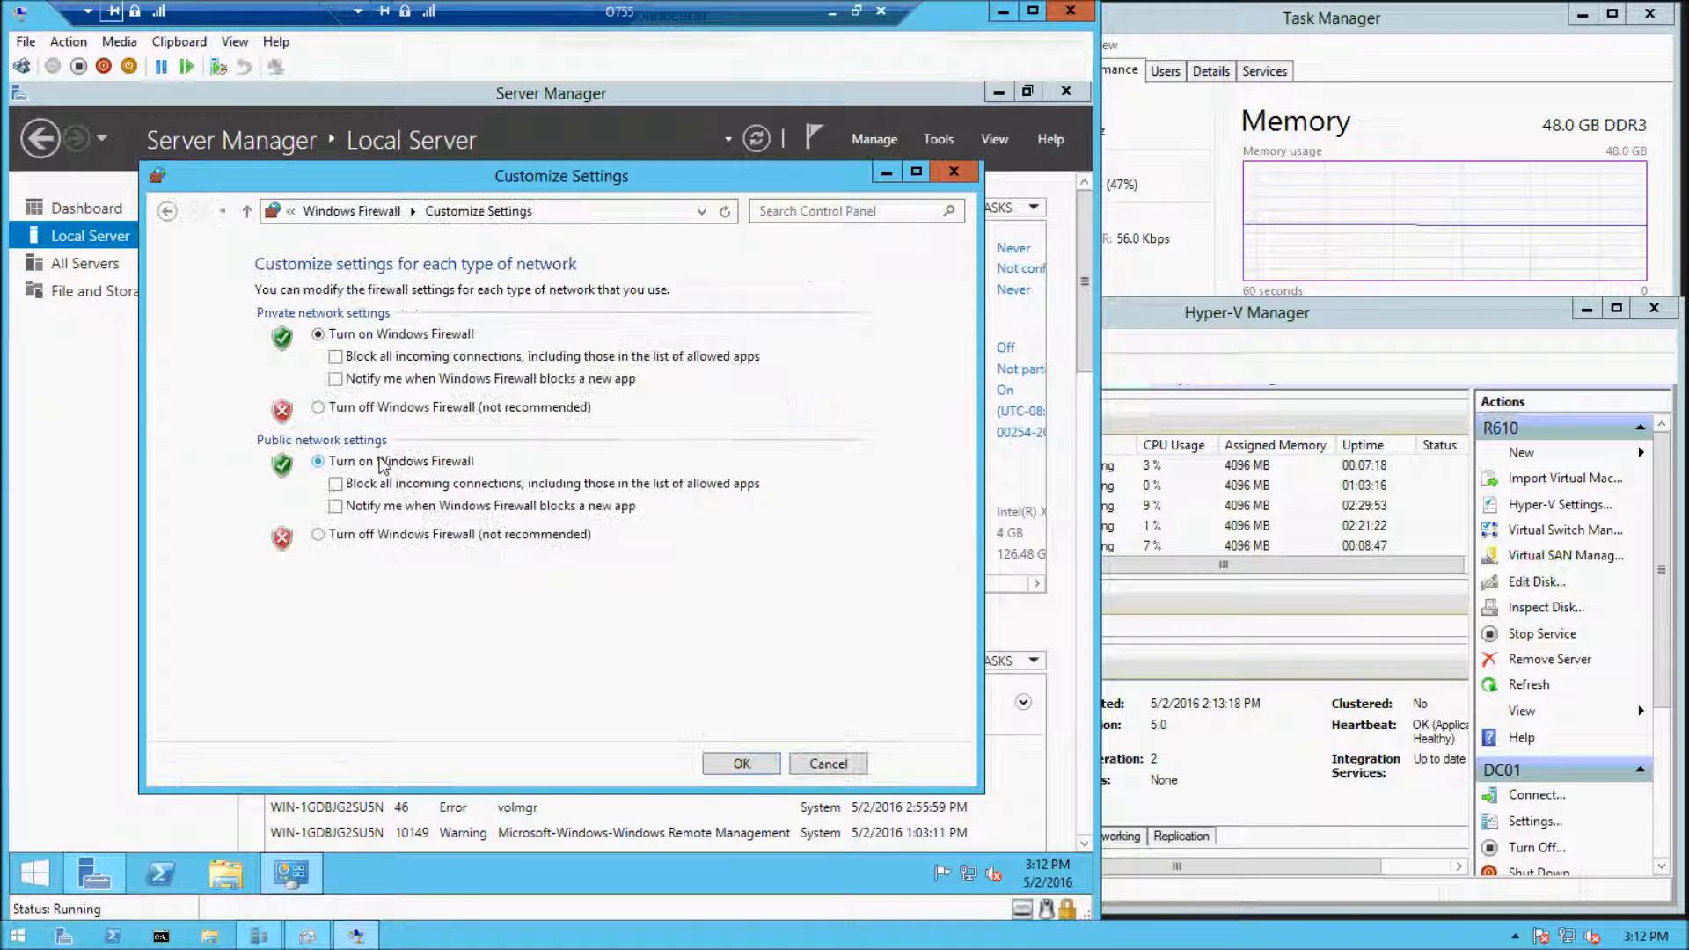
click(317, 407)
click(318, 534)
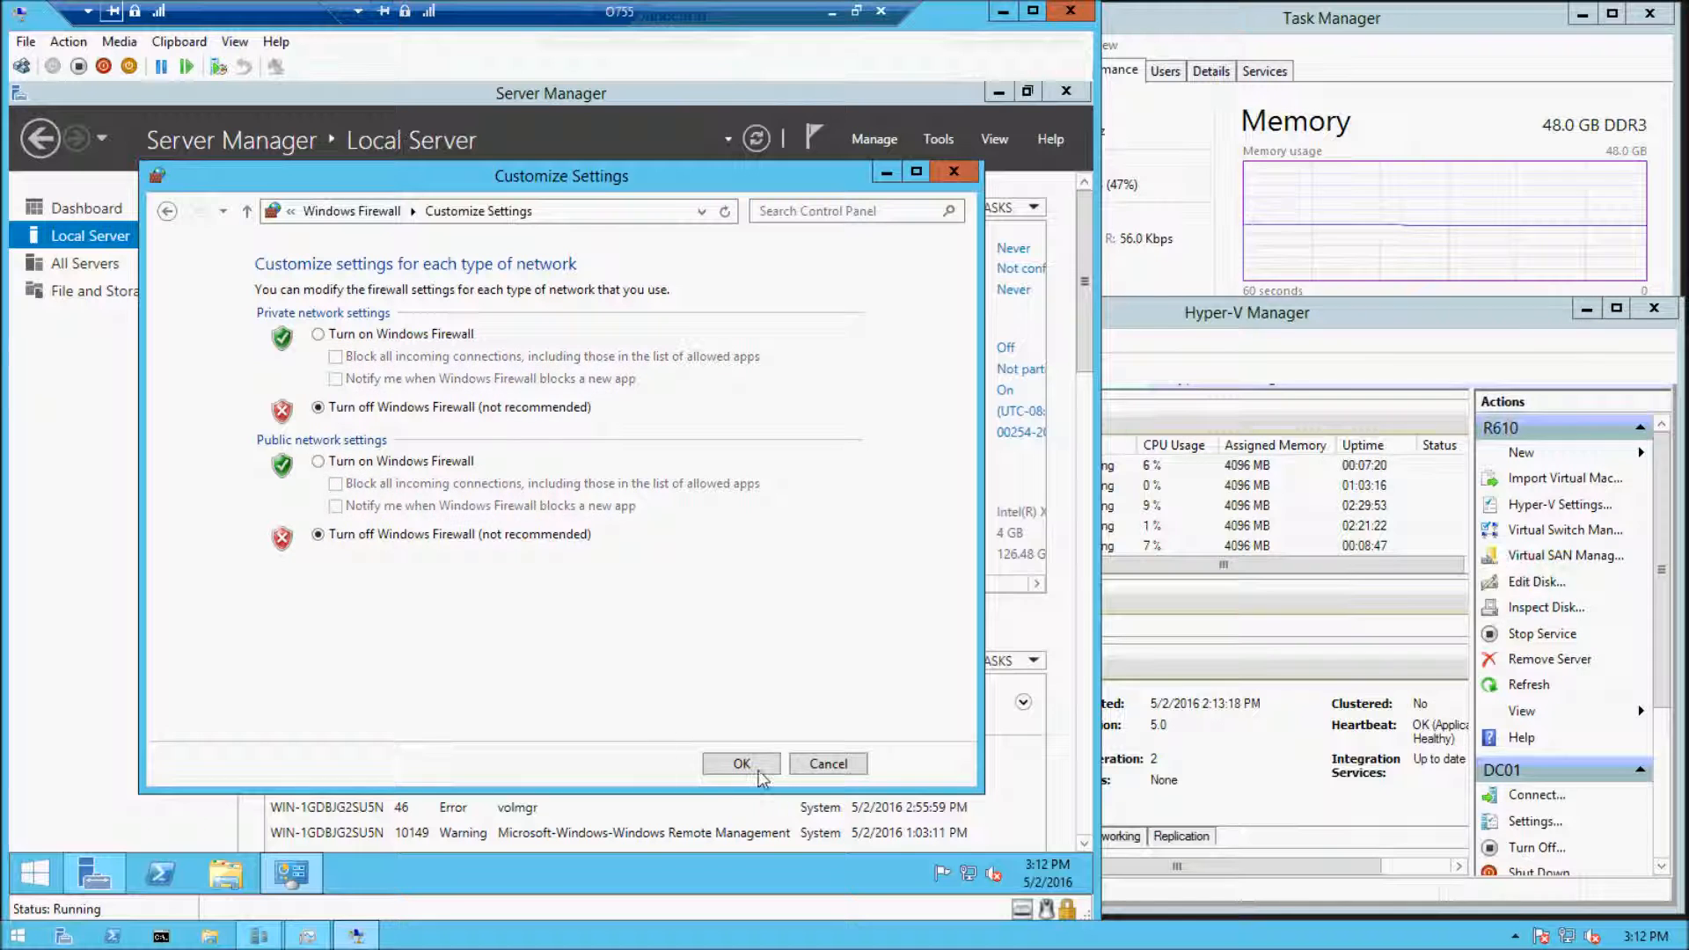
key(Return)
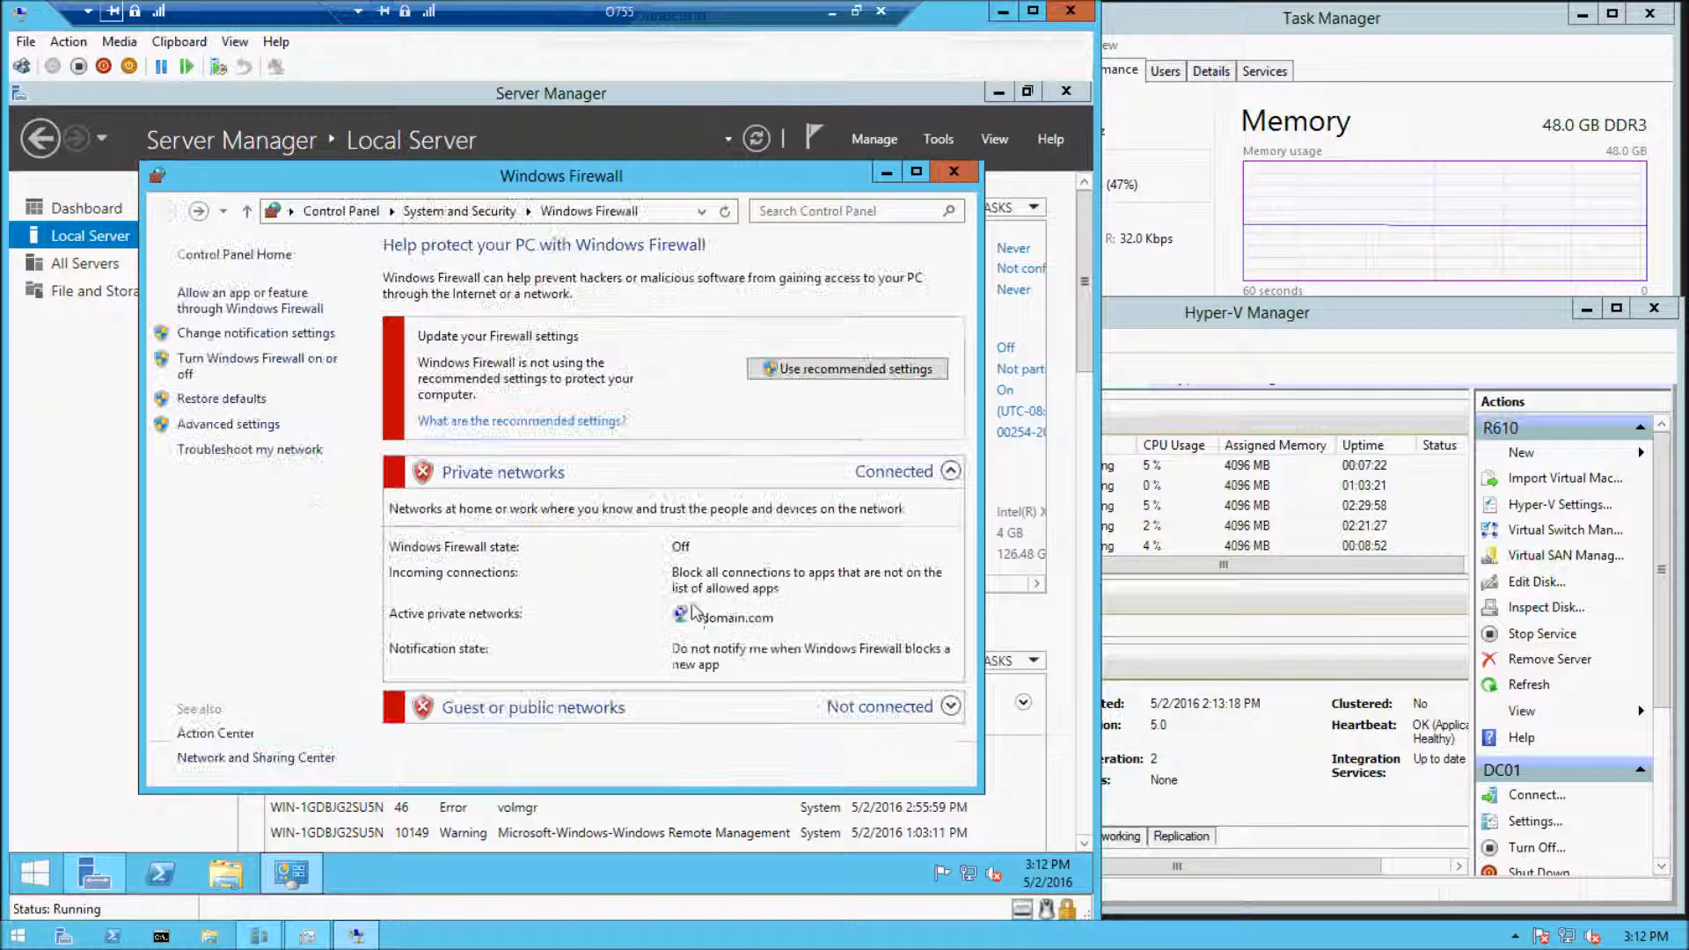
click(954, 170)
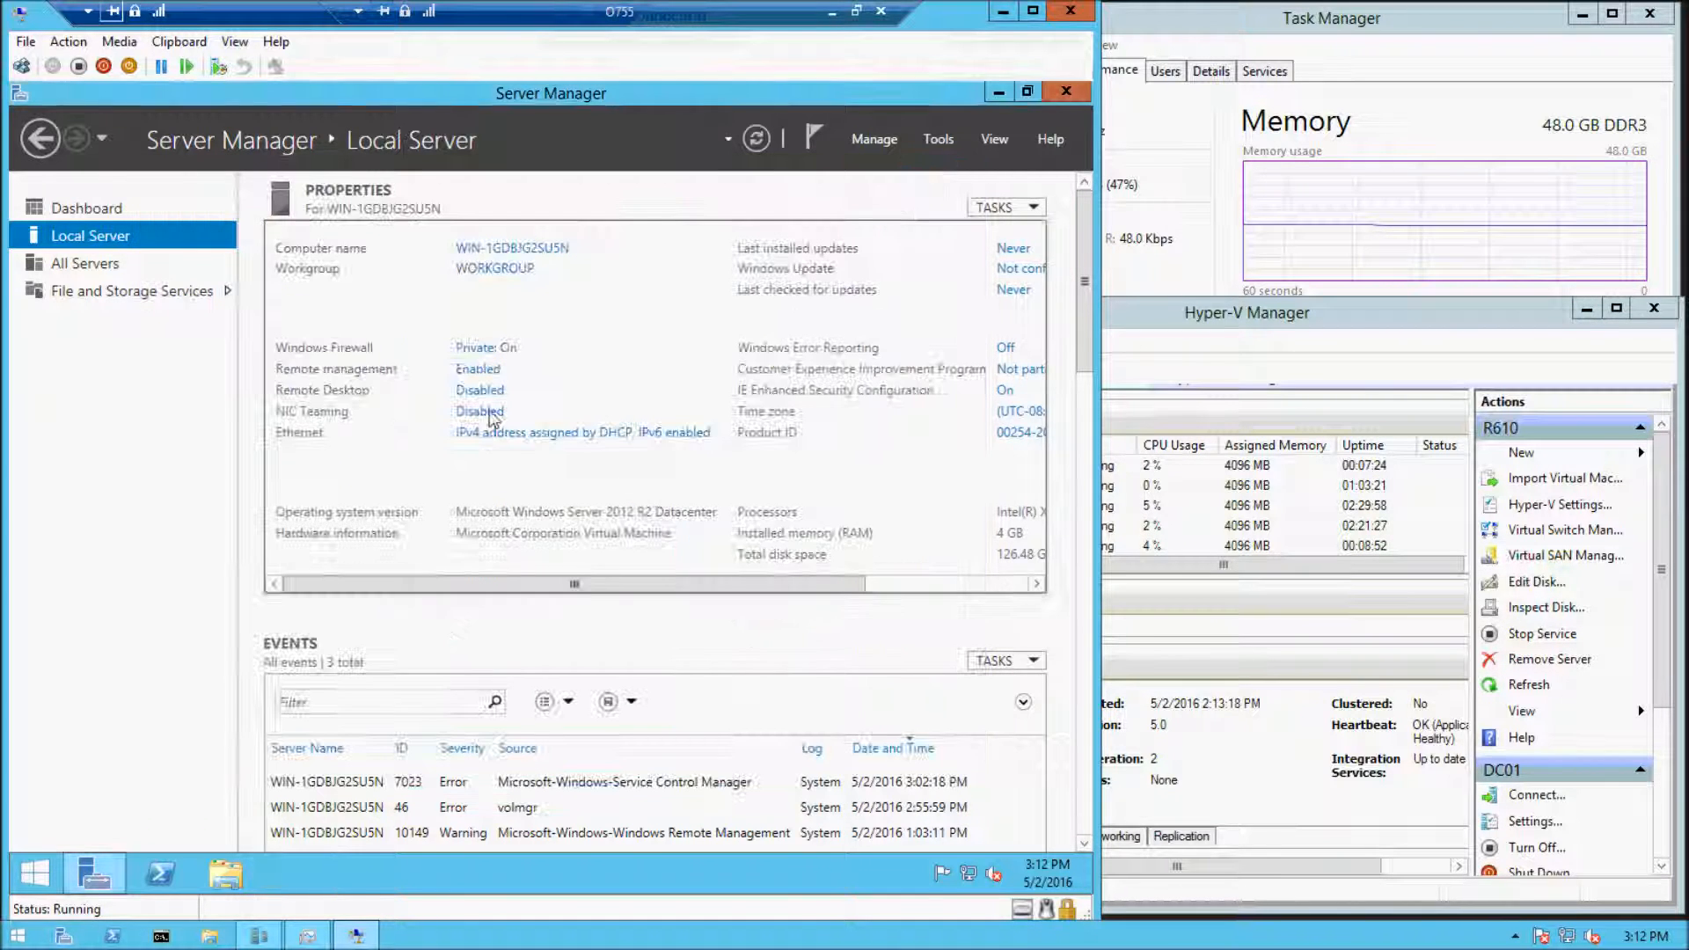
Allow remote connections to this computer, keeping the Network Level Authentication requirement
click(475, 390)
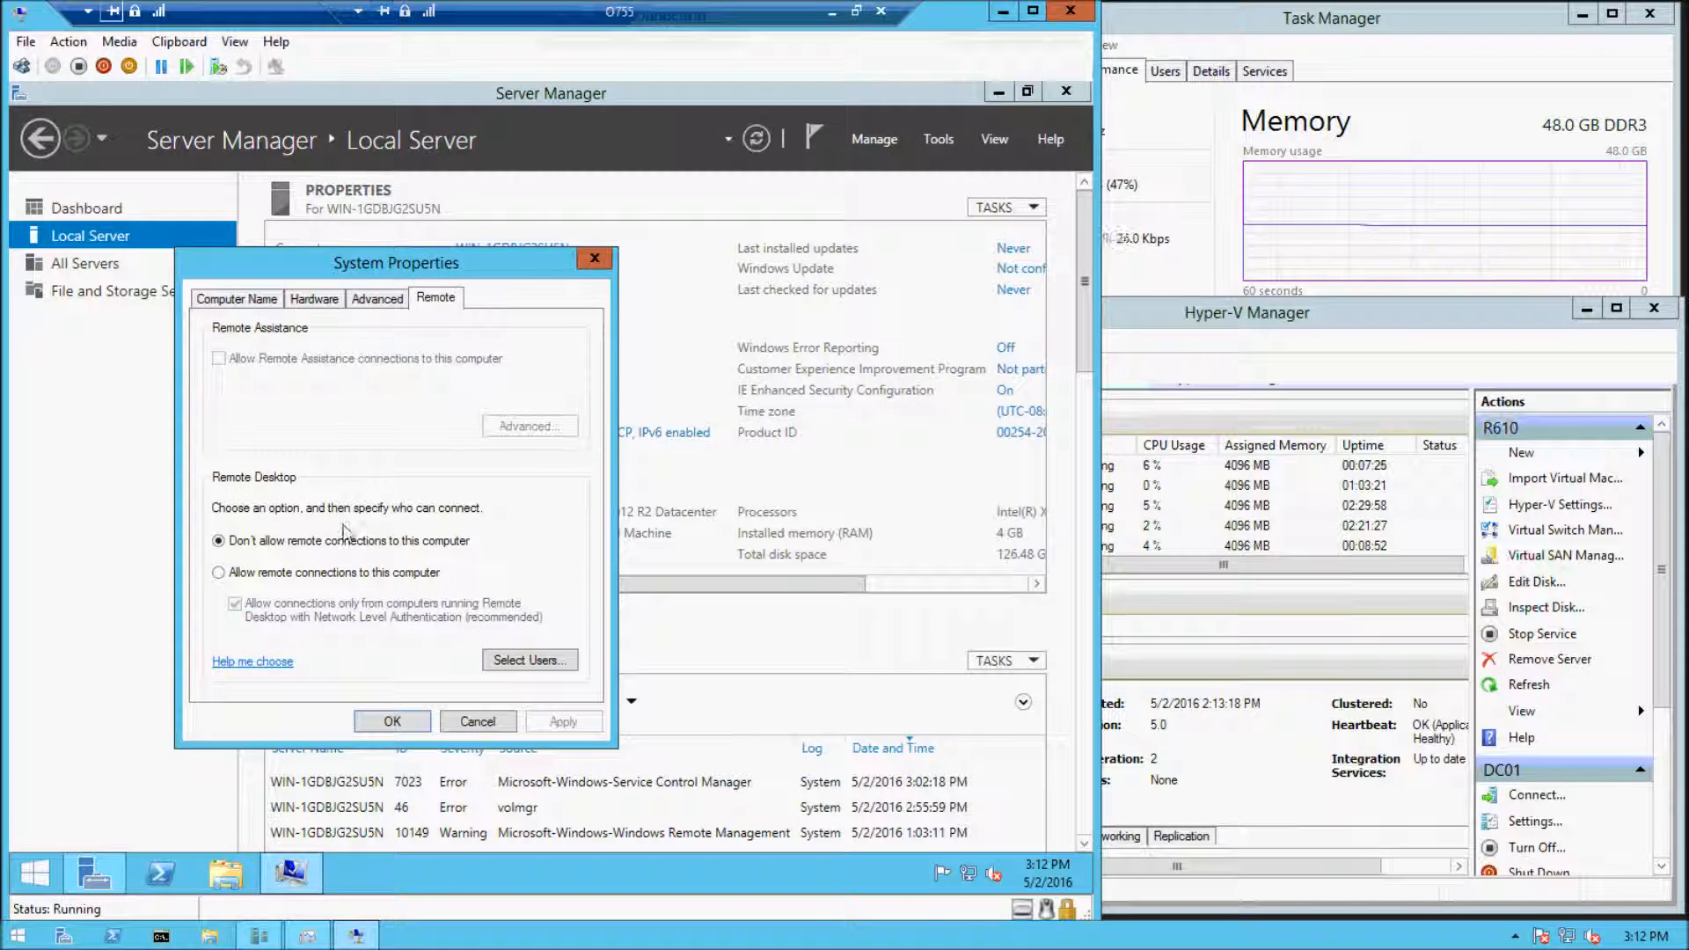
click(244, 572)
click(414, 502)
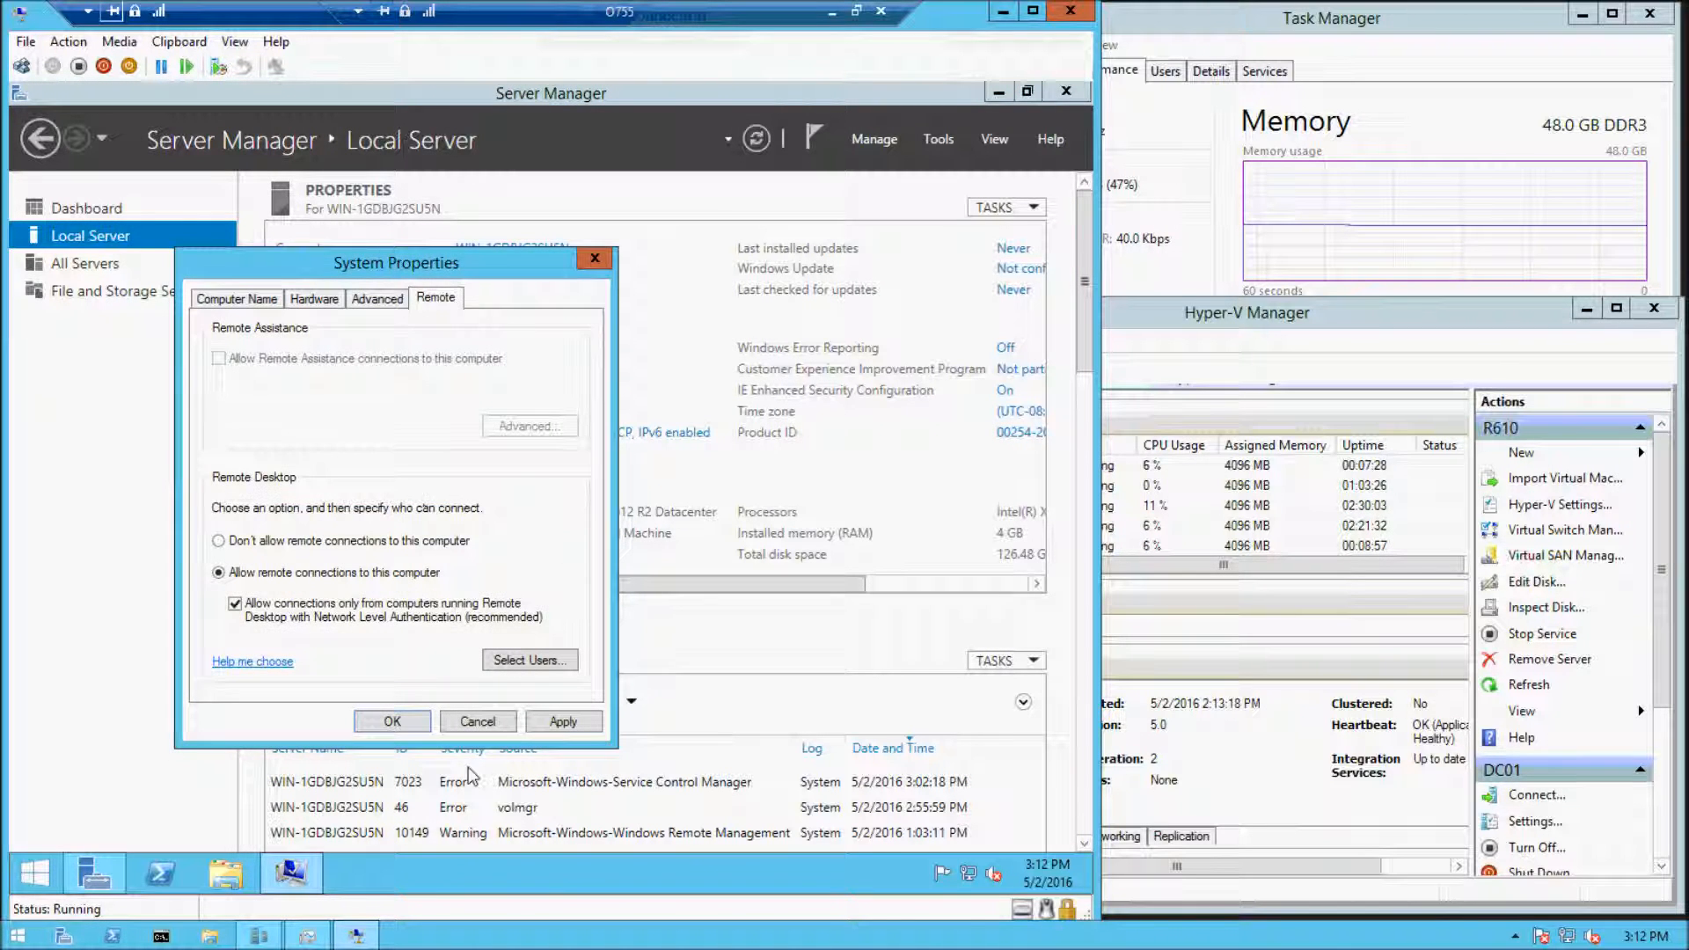
click(397, 721)
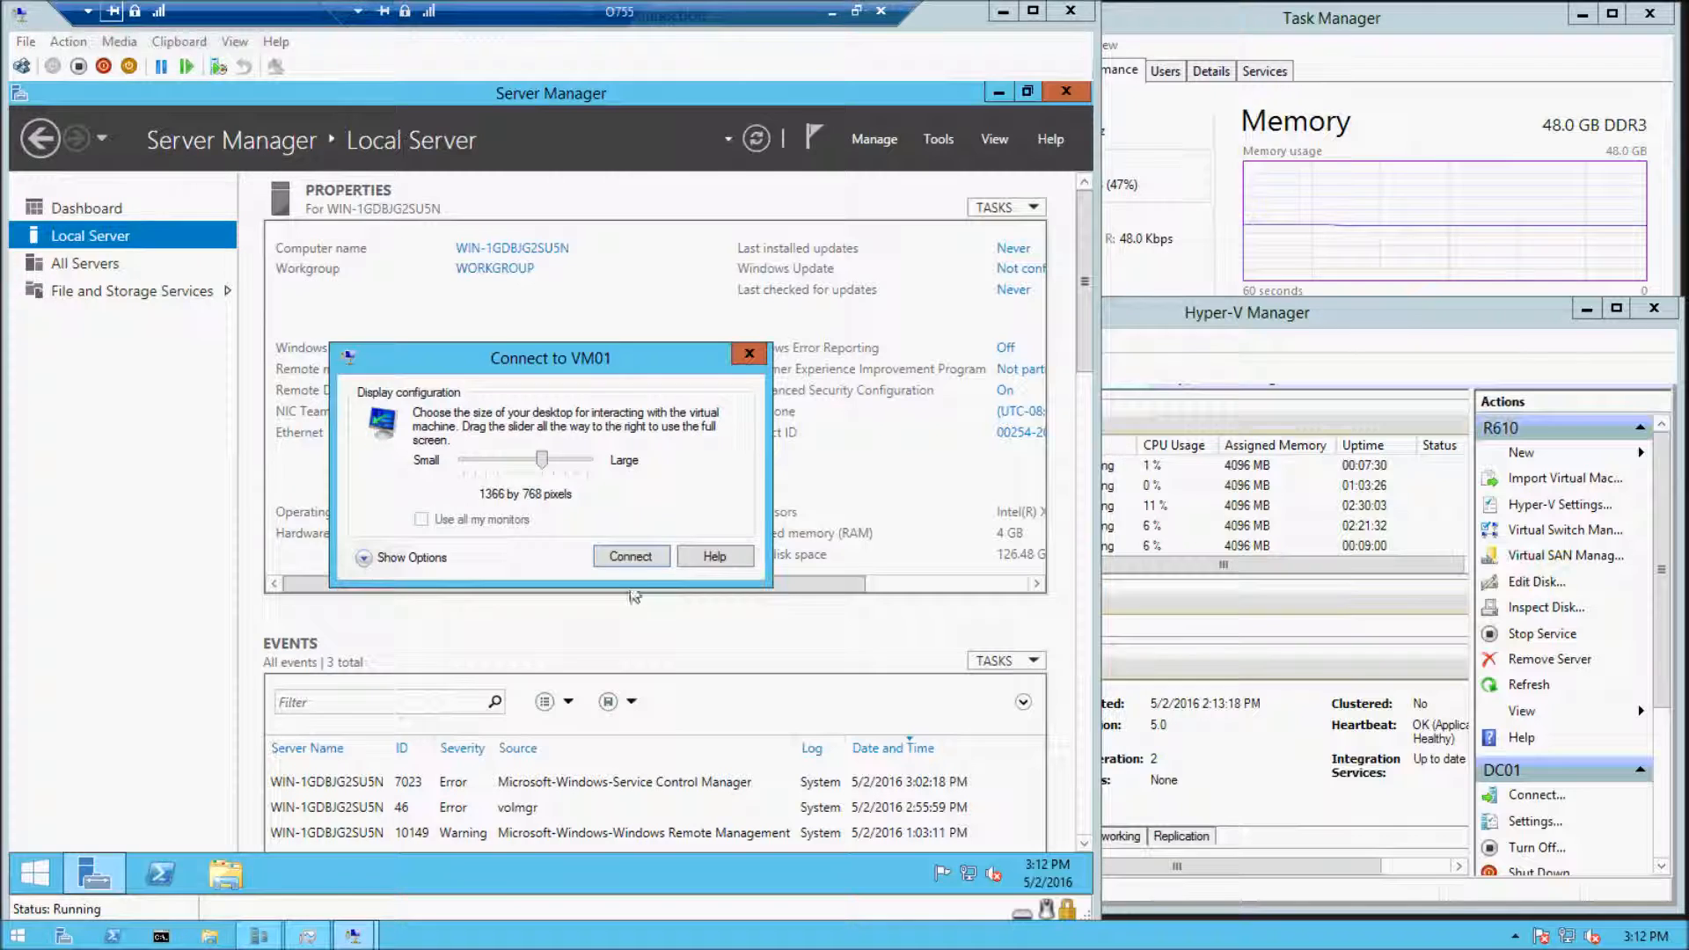
Reconnect to VM01 at 1366 by 768 pixels and sign in by entering the Administrator account's password
click(636, 559)
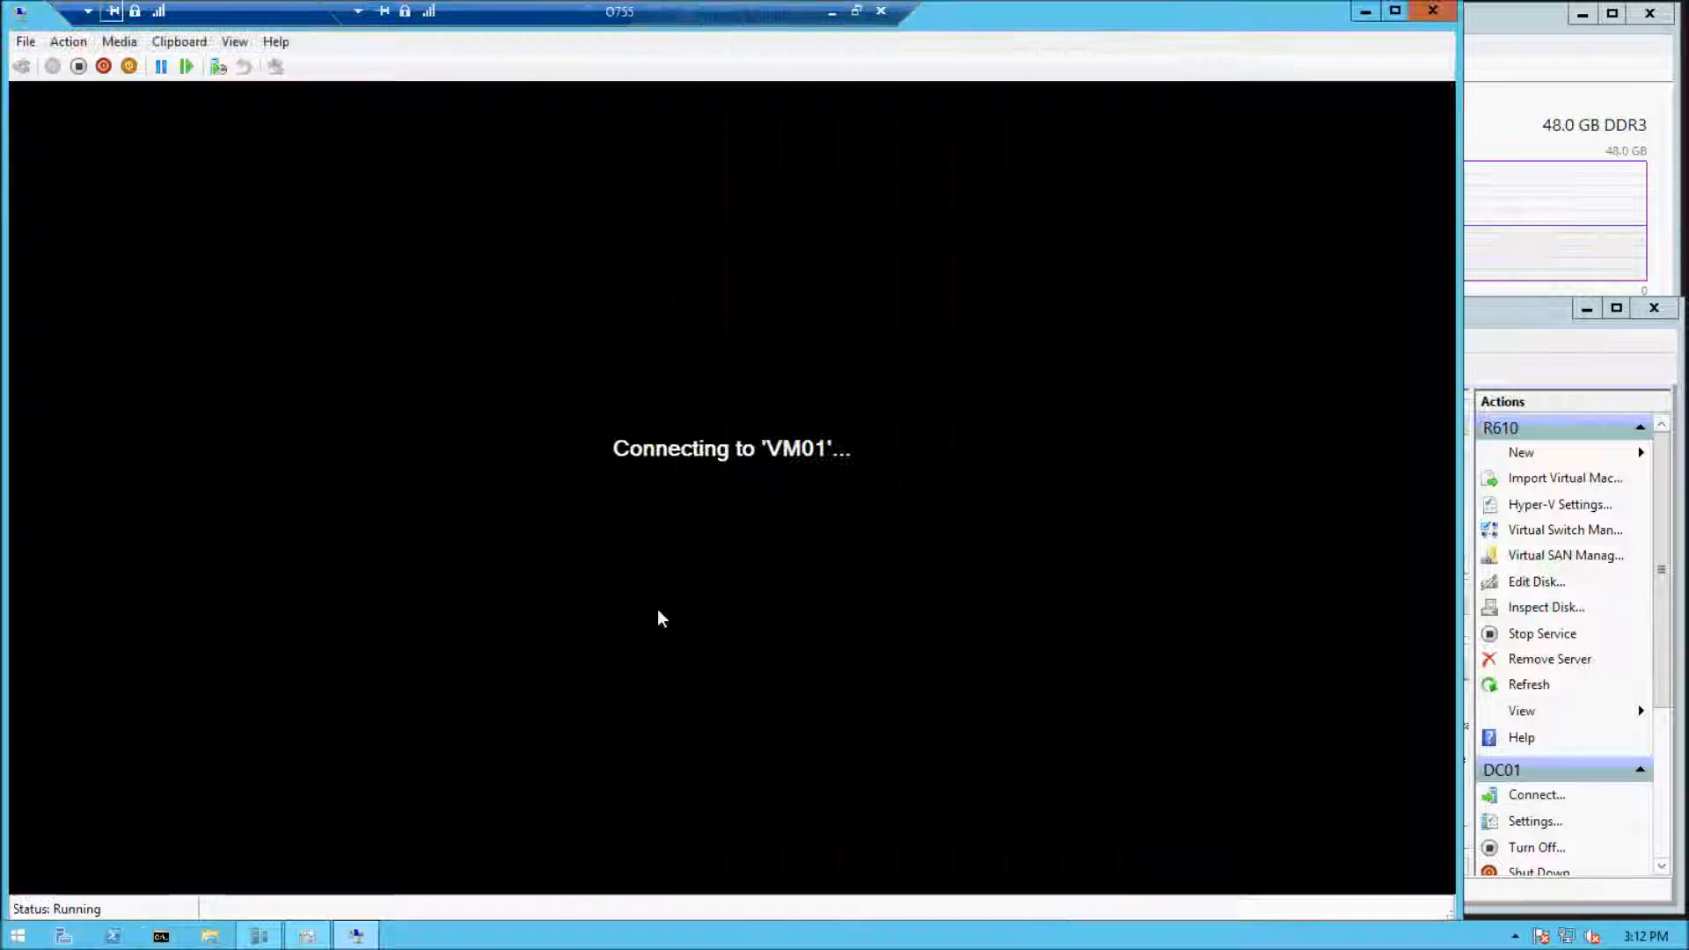
click(67, 41)
click(499, 577)
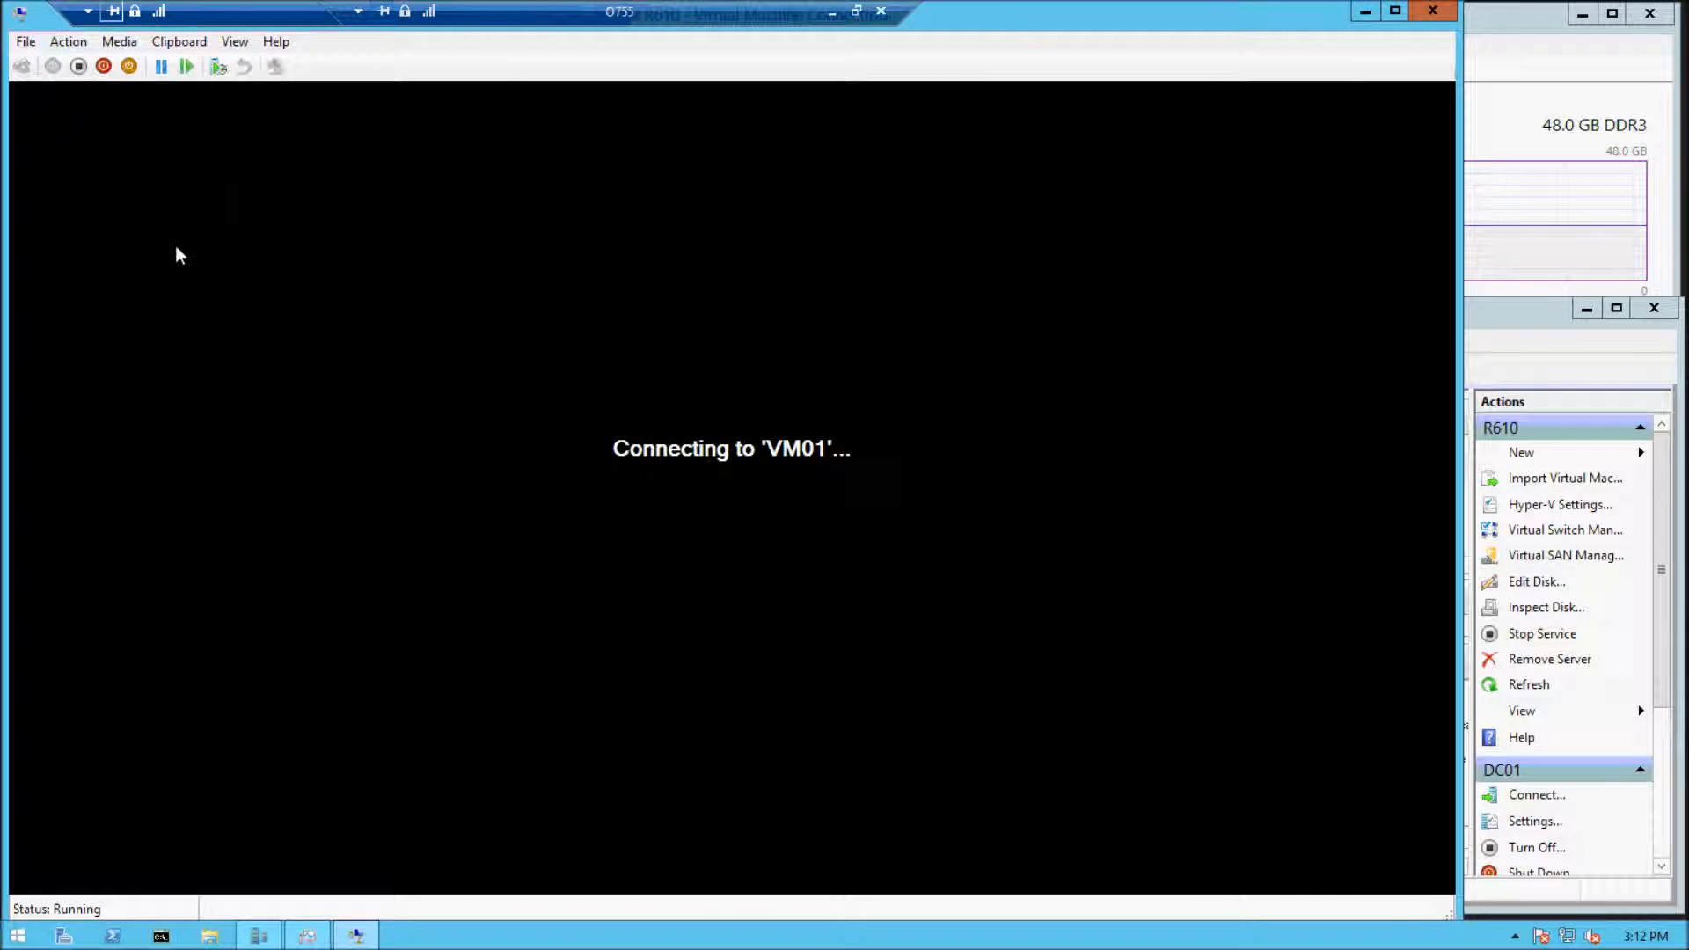
click(67, 41)
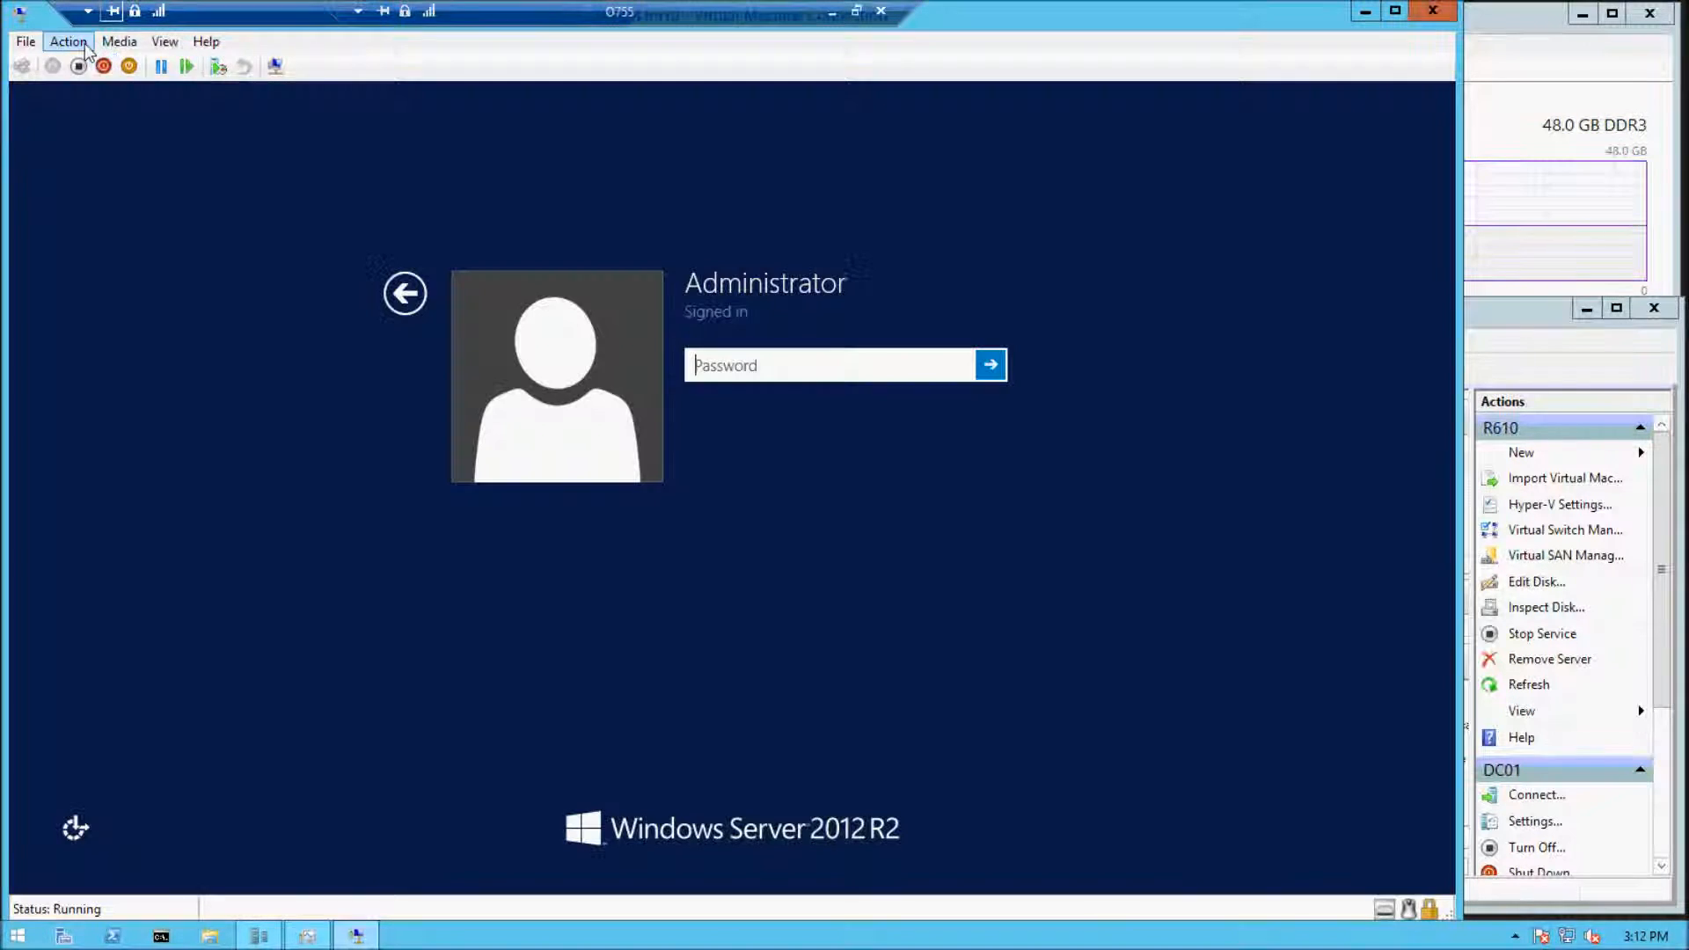
click(84, 44)
click(902, 383)
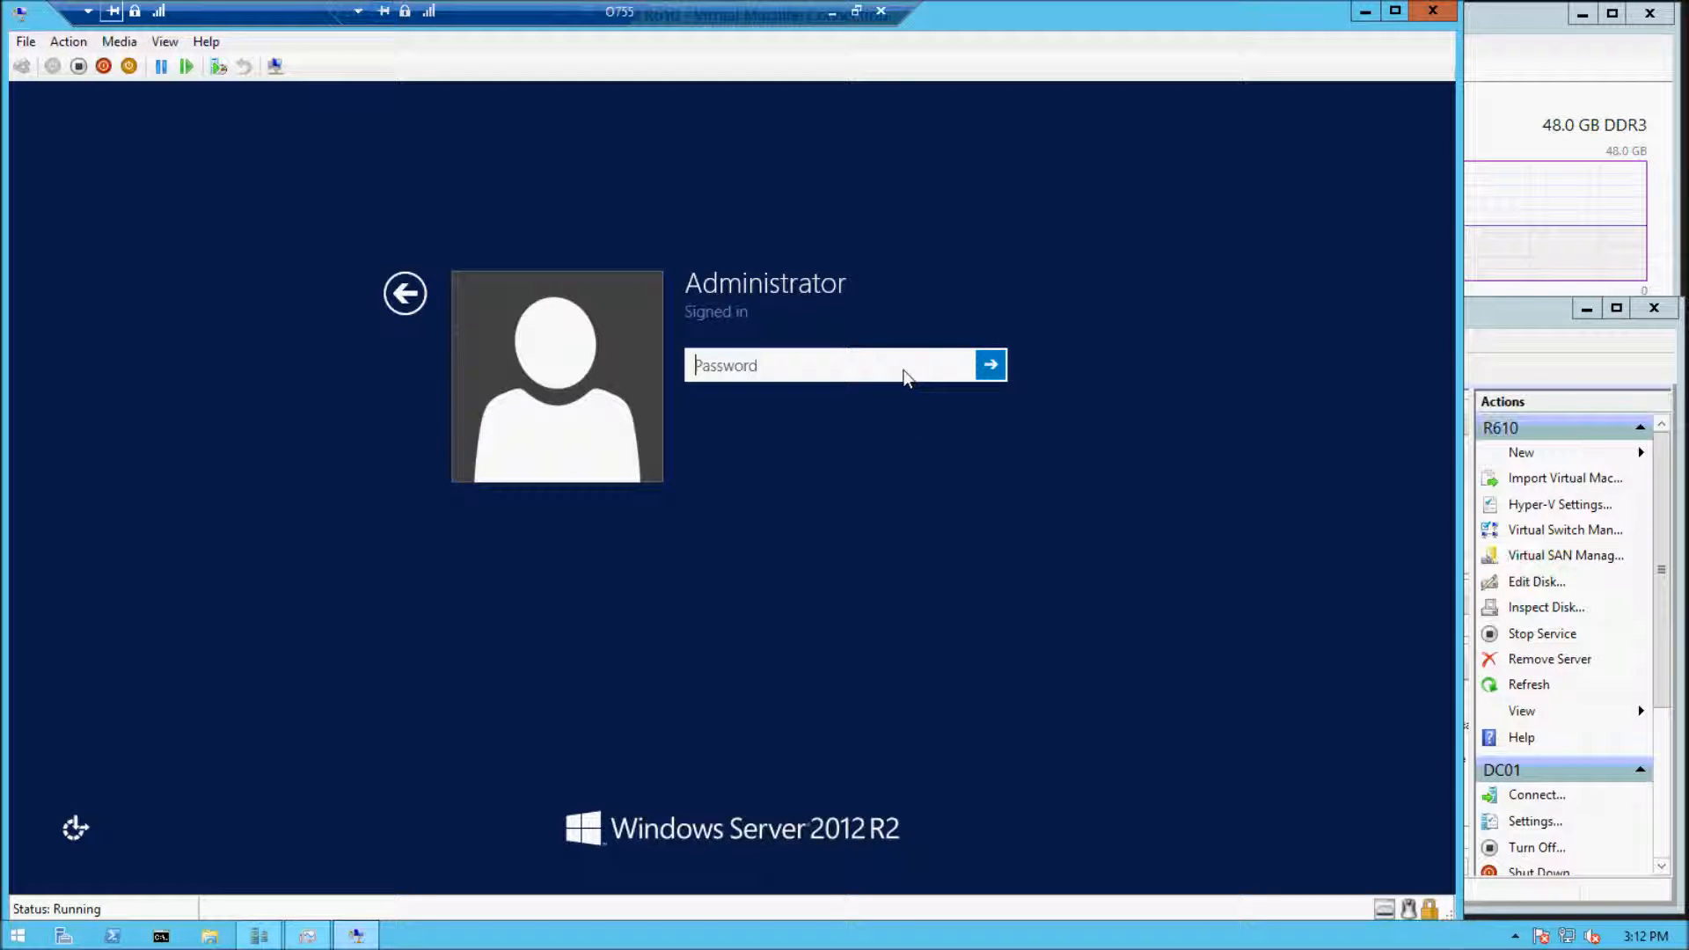
text(•••••••)
key(Return)
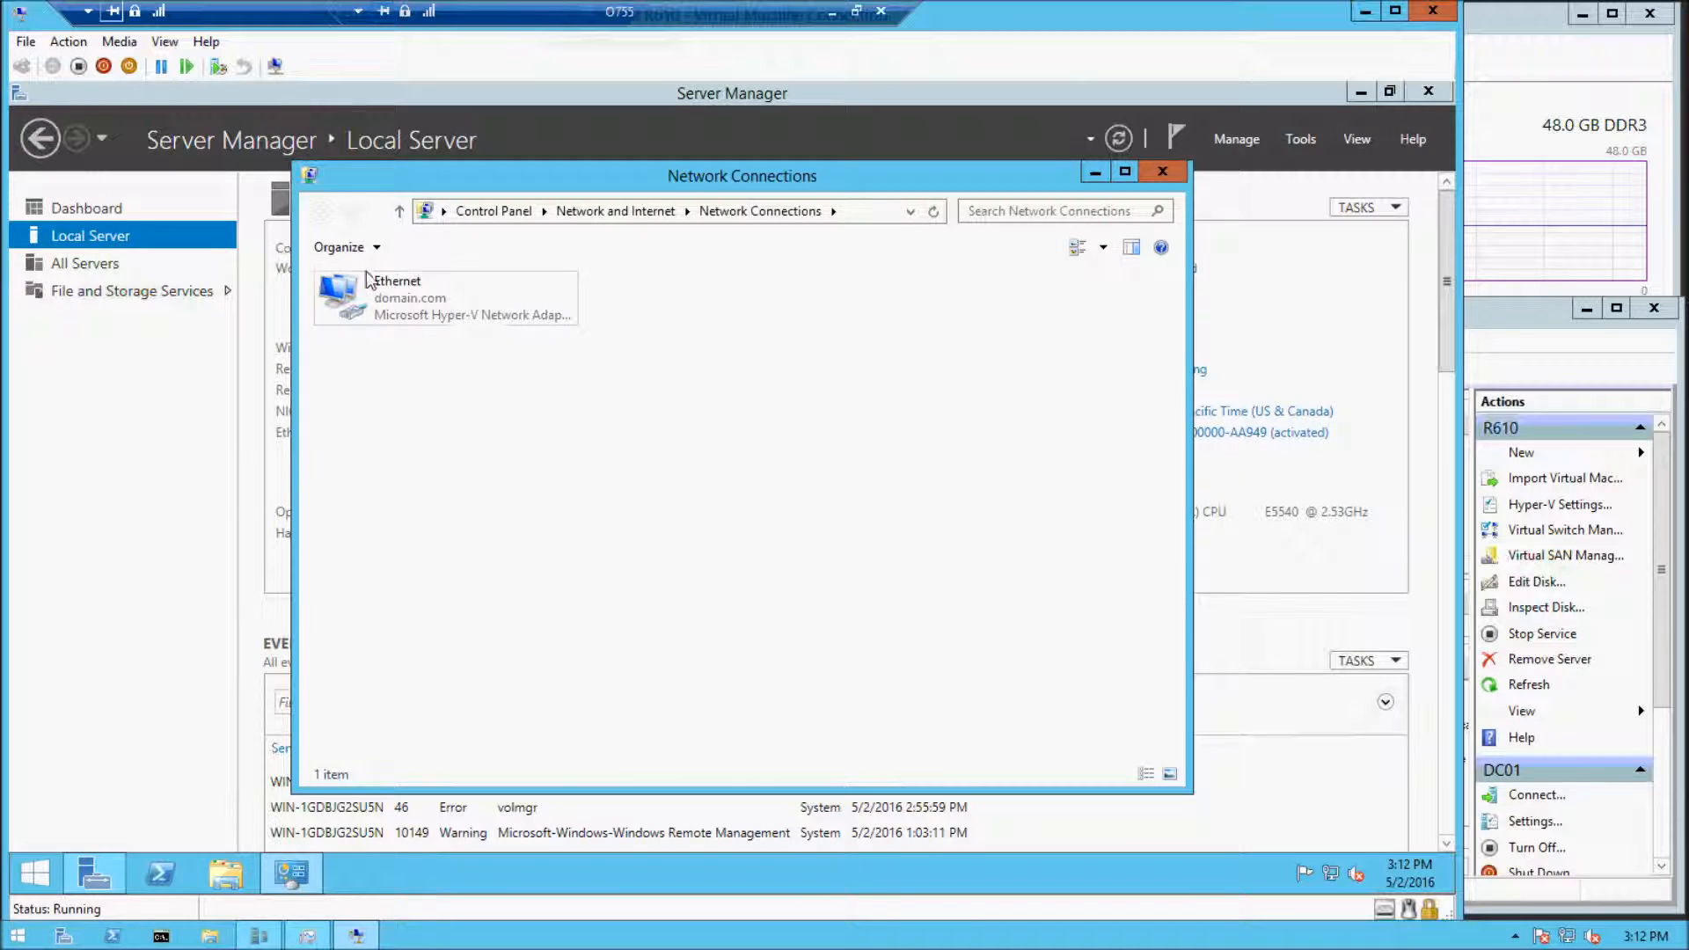
Open the Ethernet adapter's properties and disable Internet Protocol Version 6 (TCP/IPv6), moving the remote connection bar out of the way
click(368, 279)
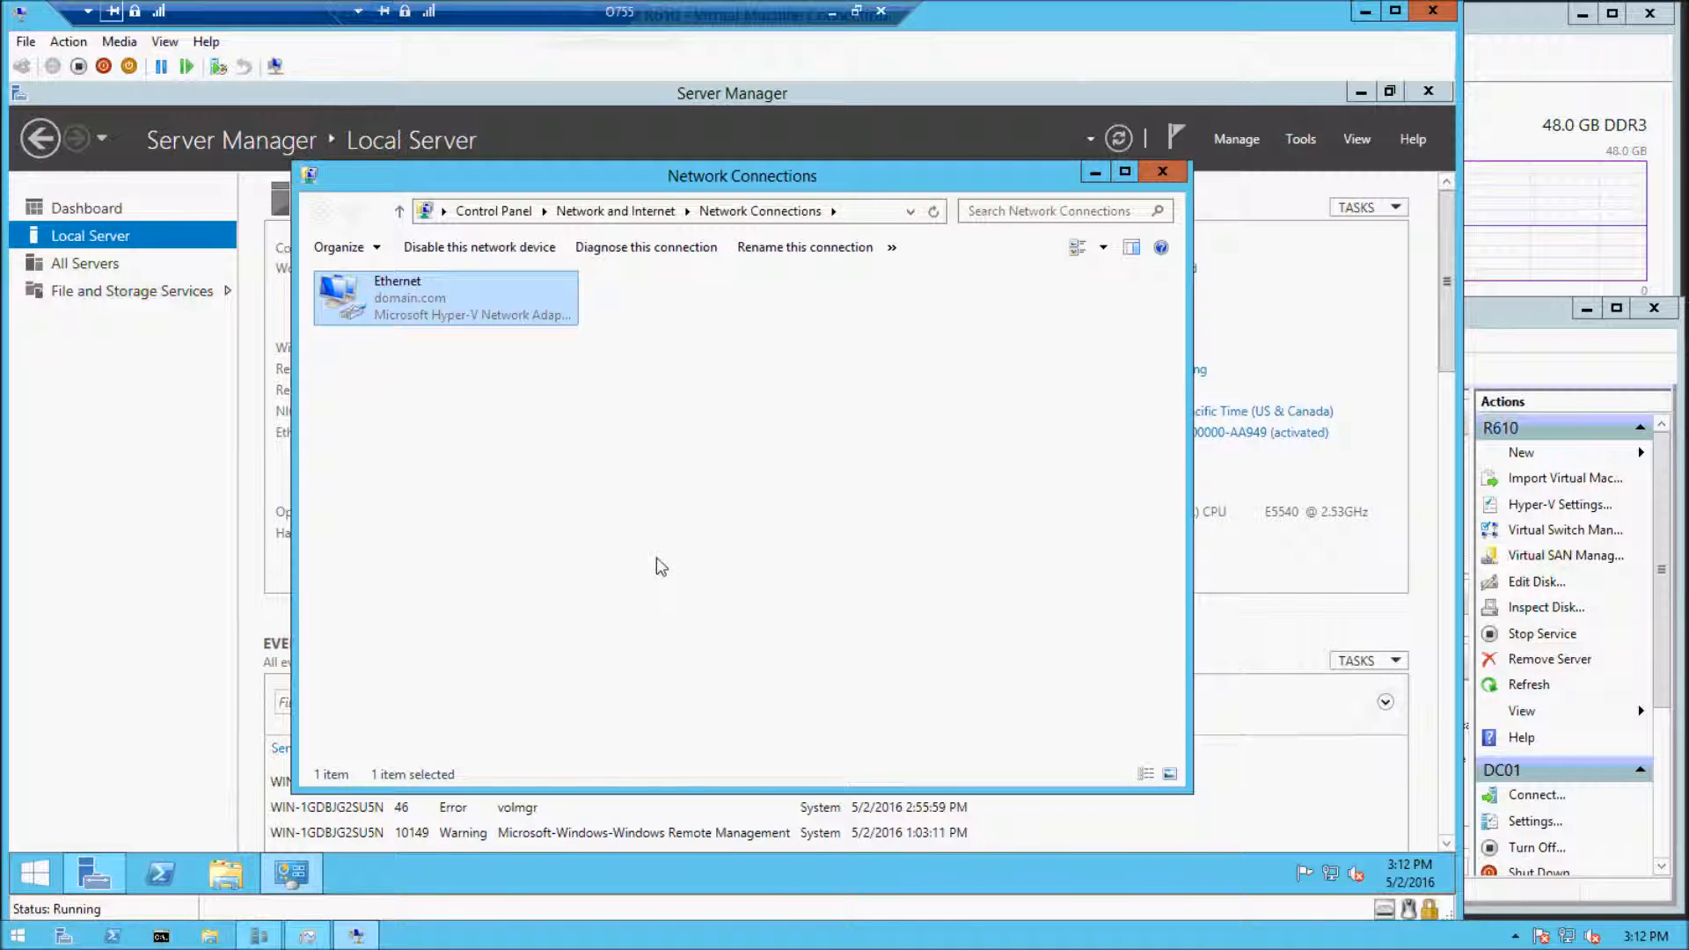
drag(724, 27, 1323, 18)
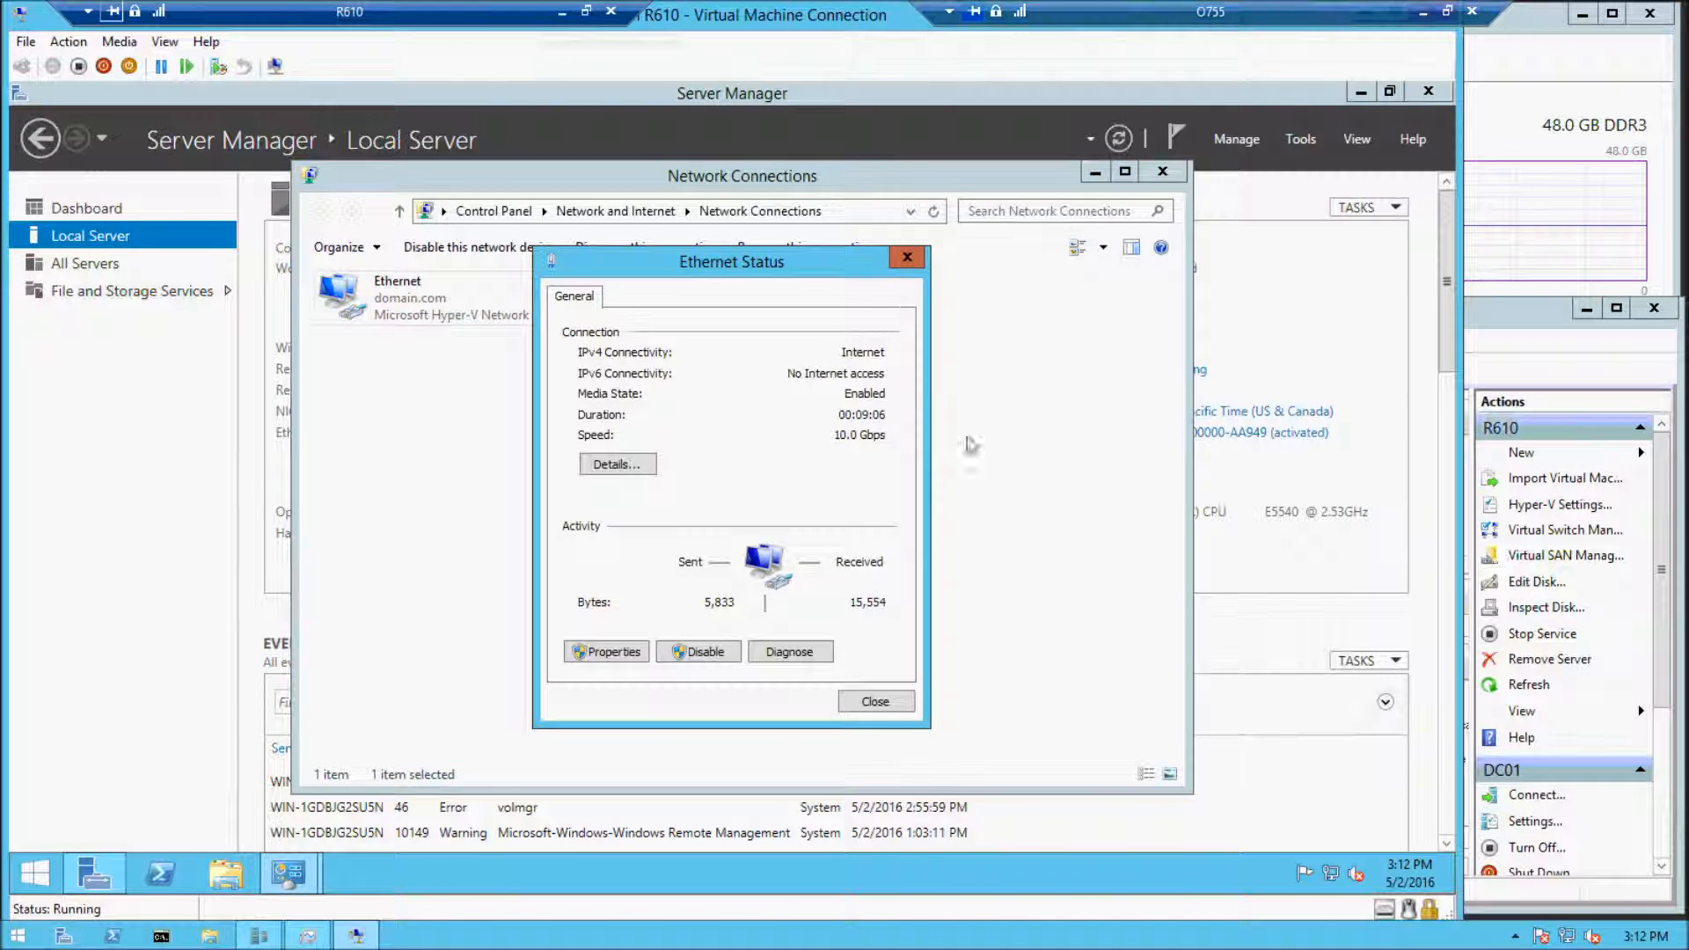
click(614, 655)
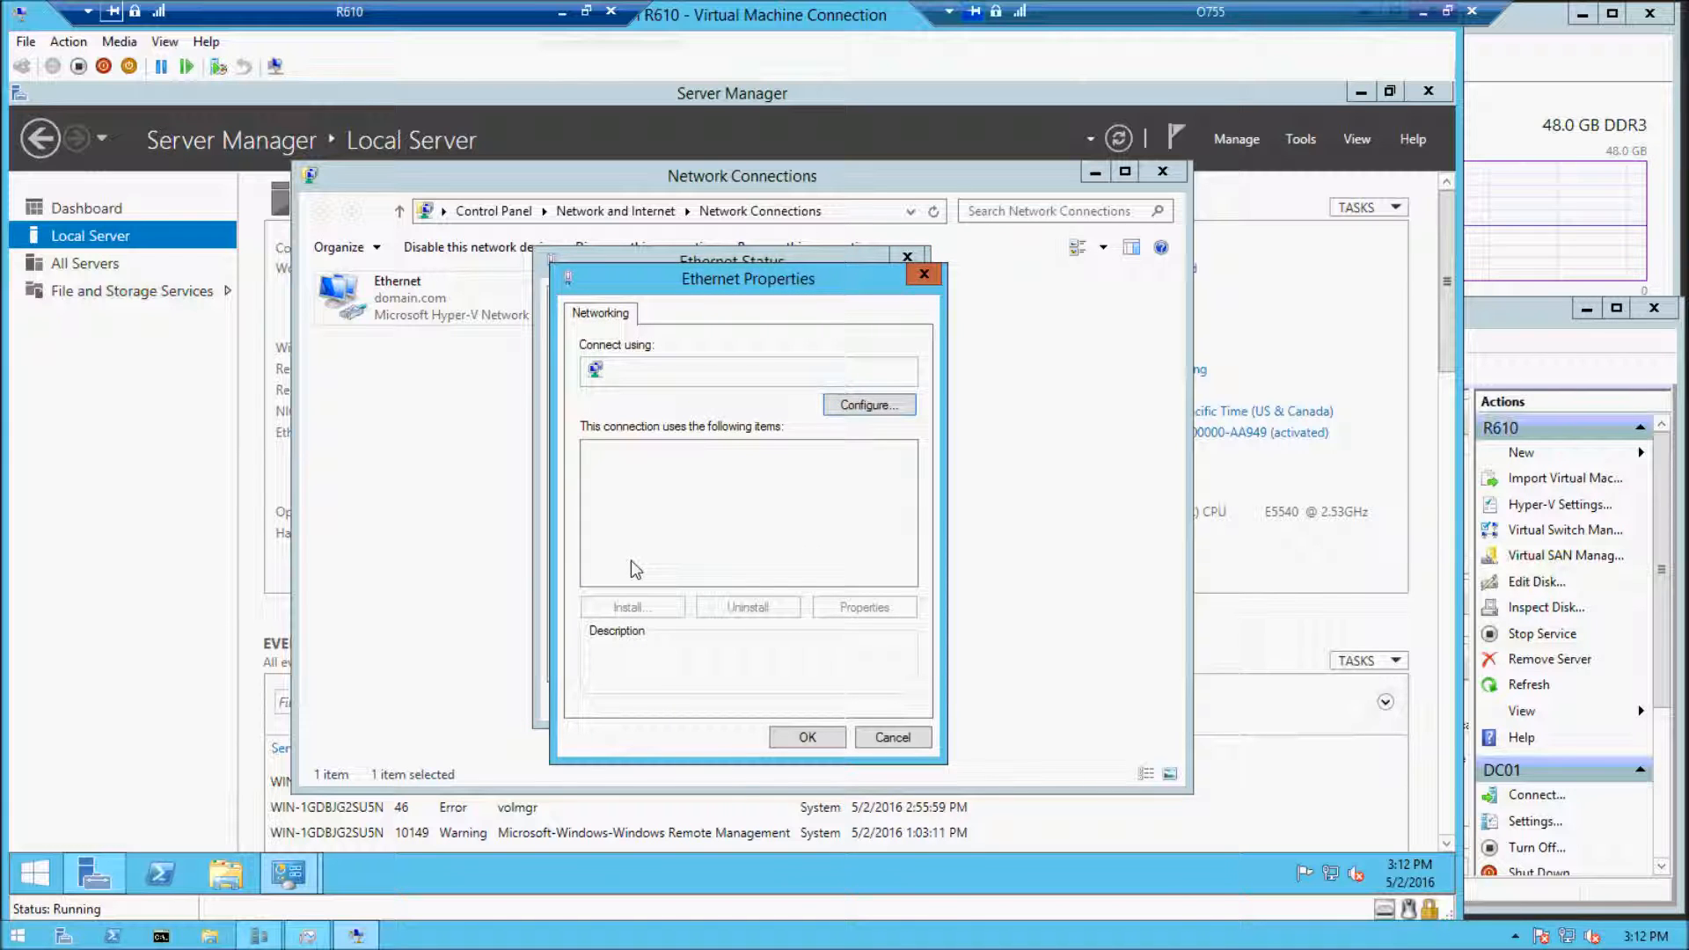
click(594, 558)
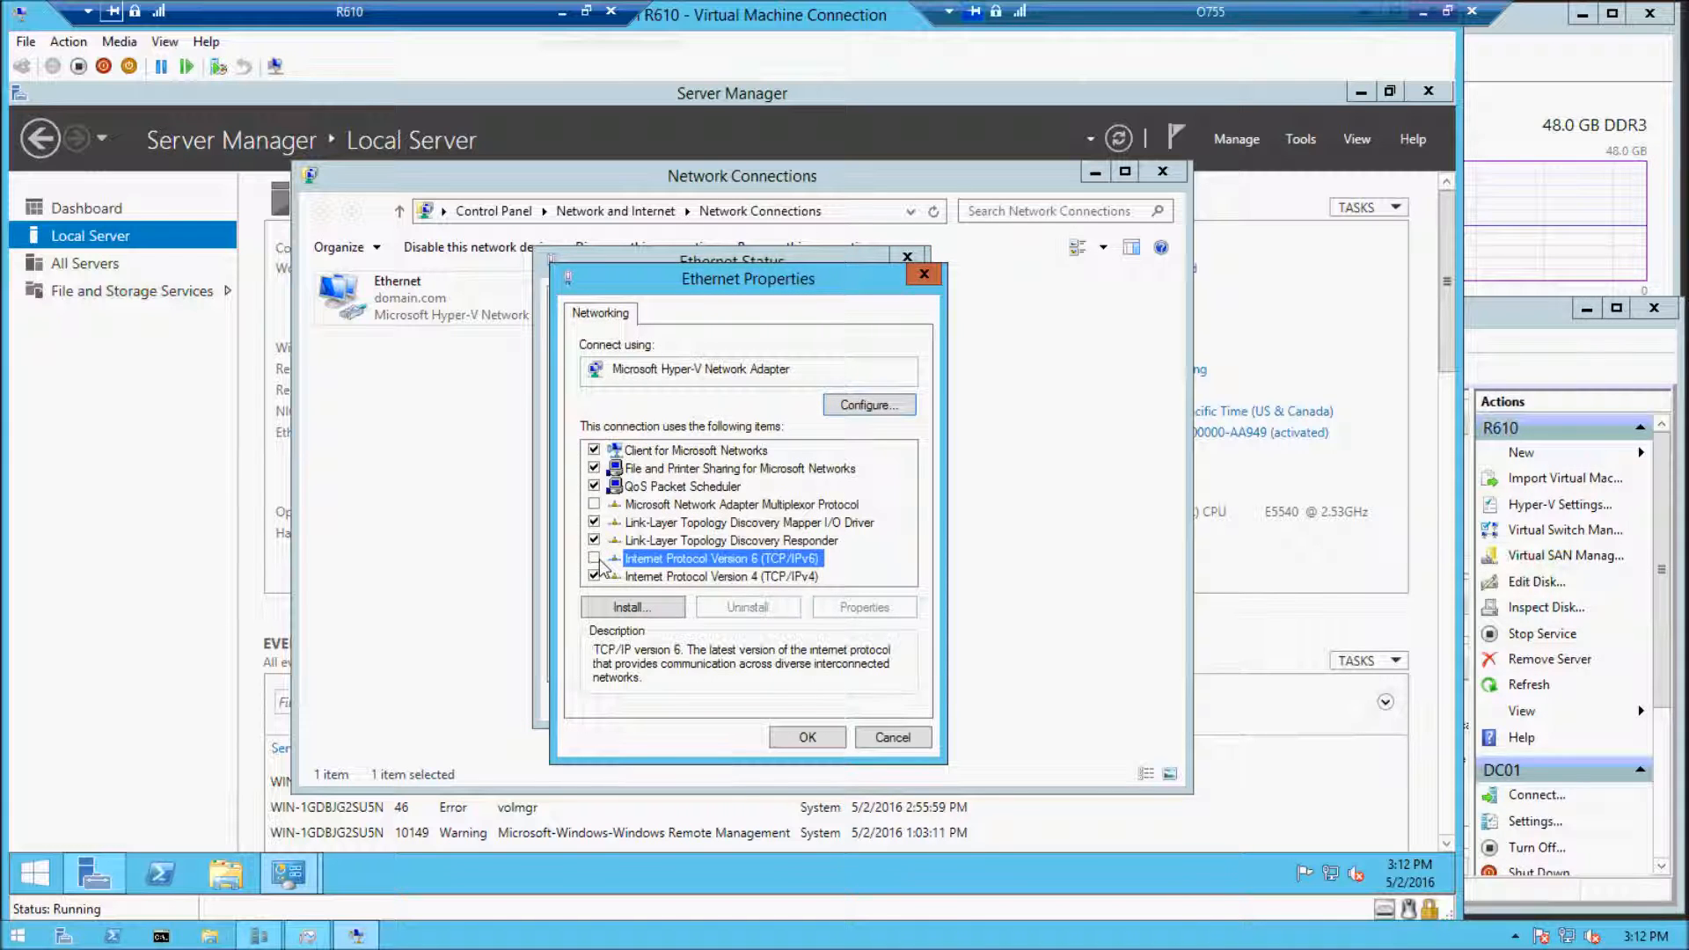
Switch the adapter's IPv4 settings to a manual IP address and enter 192.168.2 as its first three octets
click(711, 576)
click(866, 607)
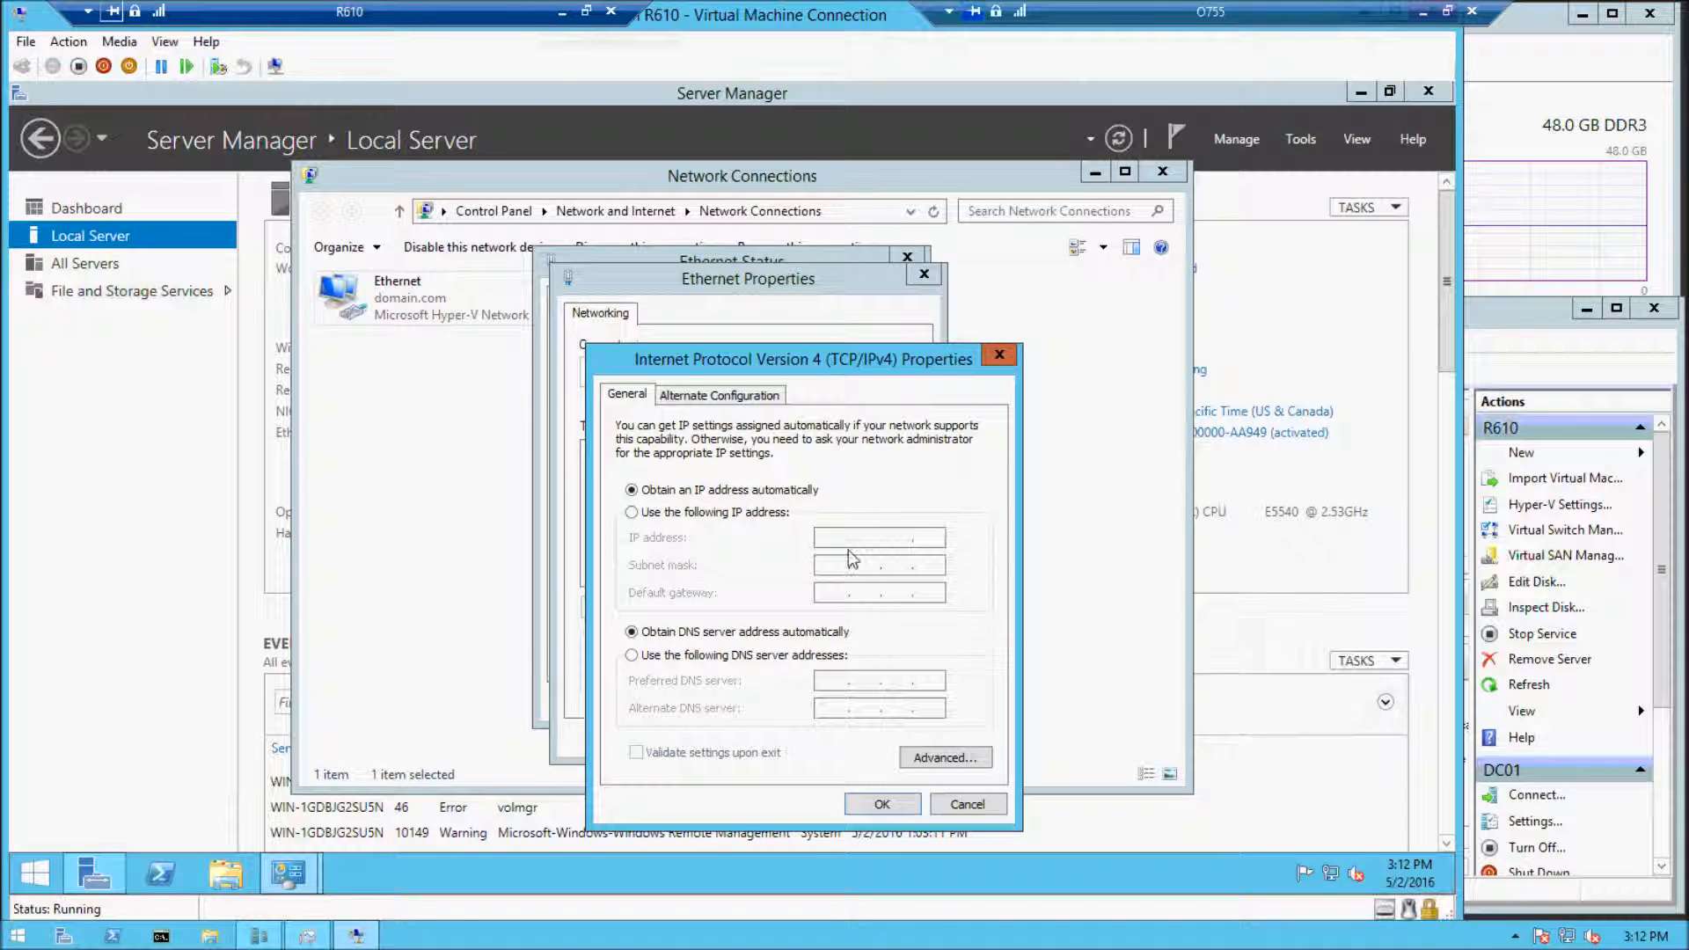
click(693, 515)
key(Right)
key(Right)
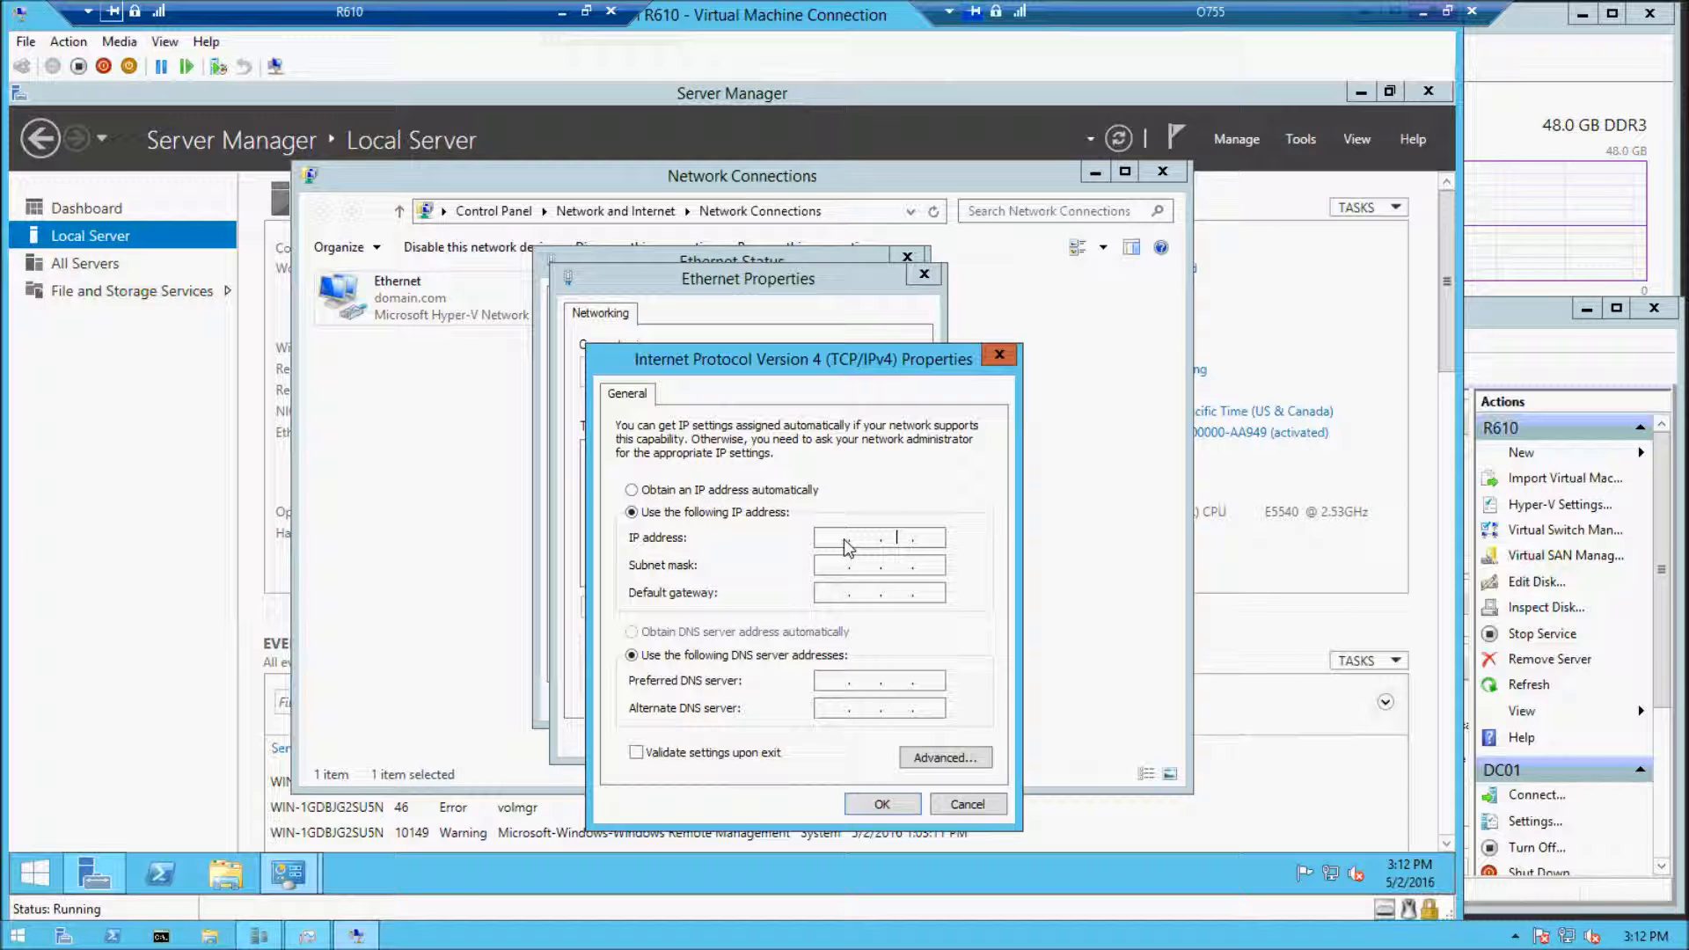
text(192.168.2.)
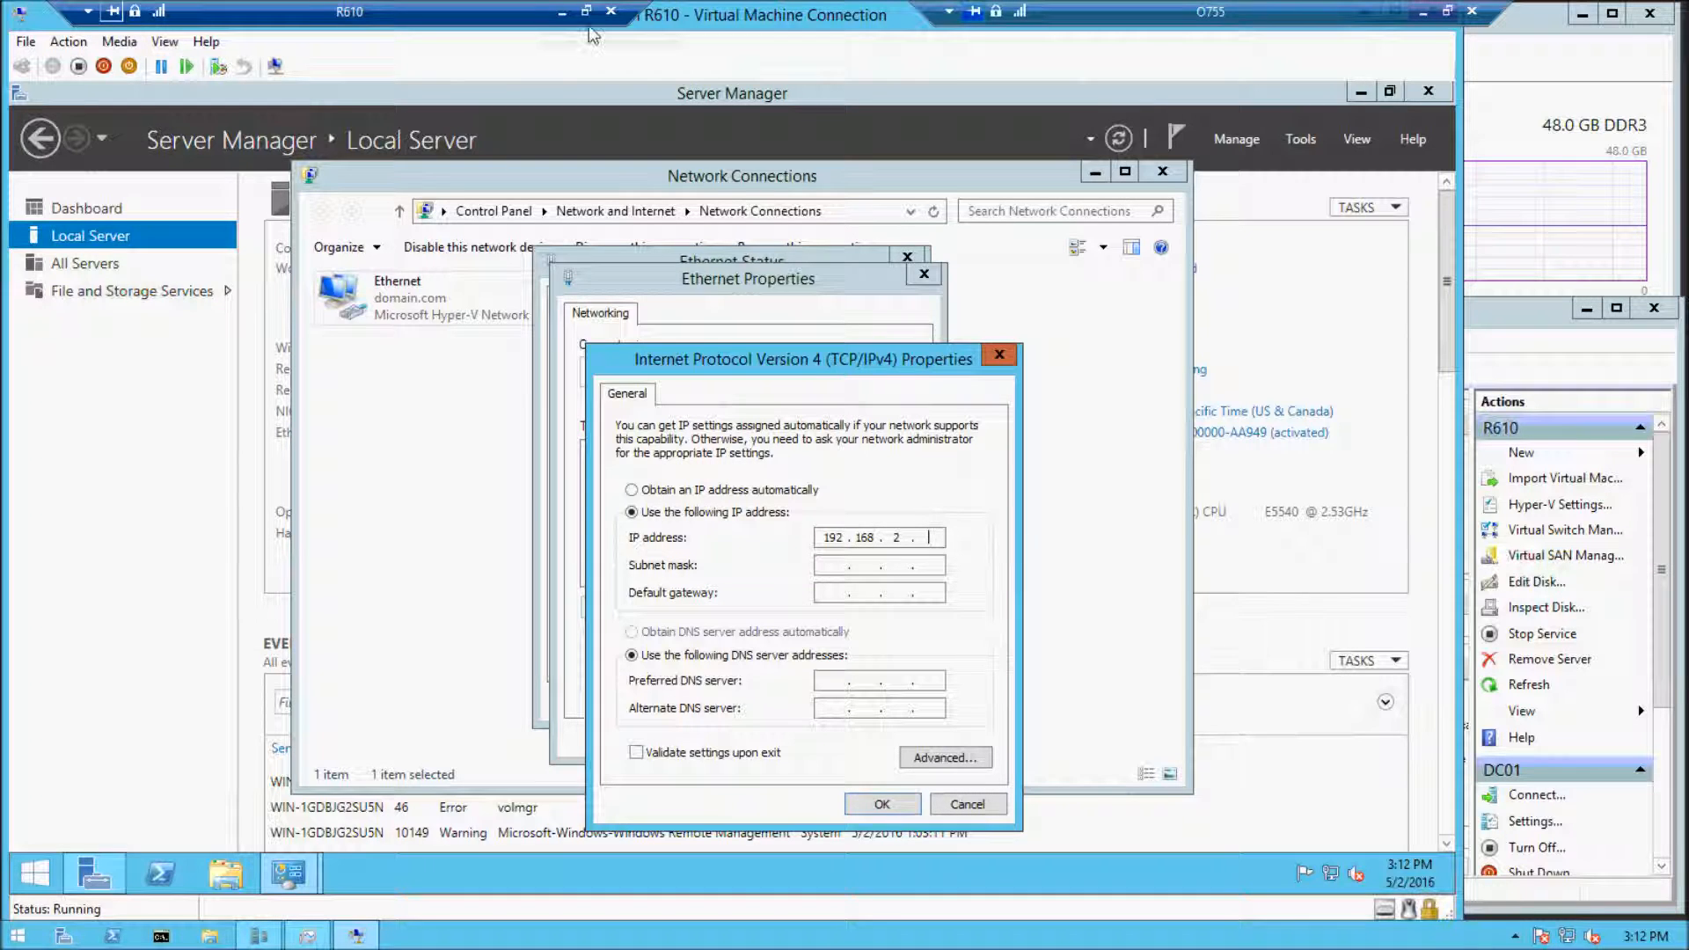
Switch to the O755 desktop and examine the domain.com forward lookup zone in DNS Manager for IP addresses already in use
click(561, 12)
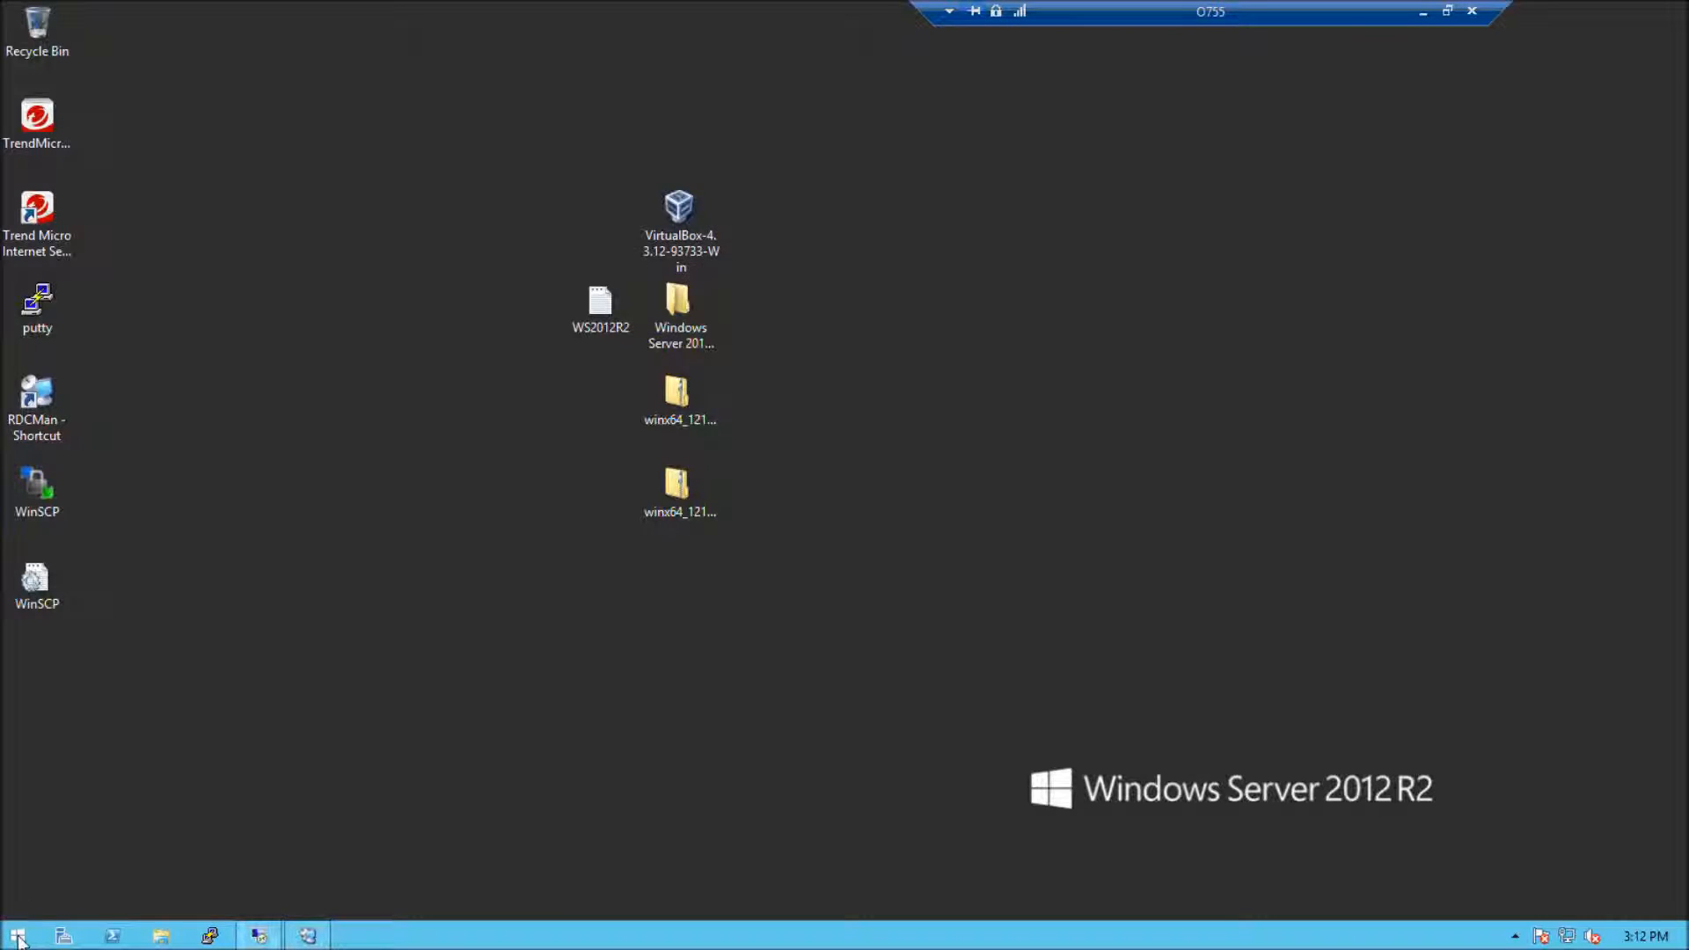
click(17, 939)
click(139, 906)
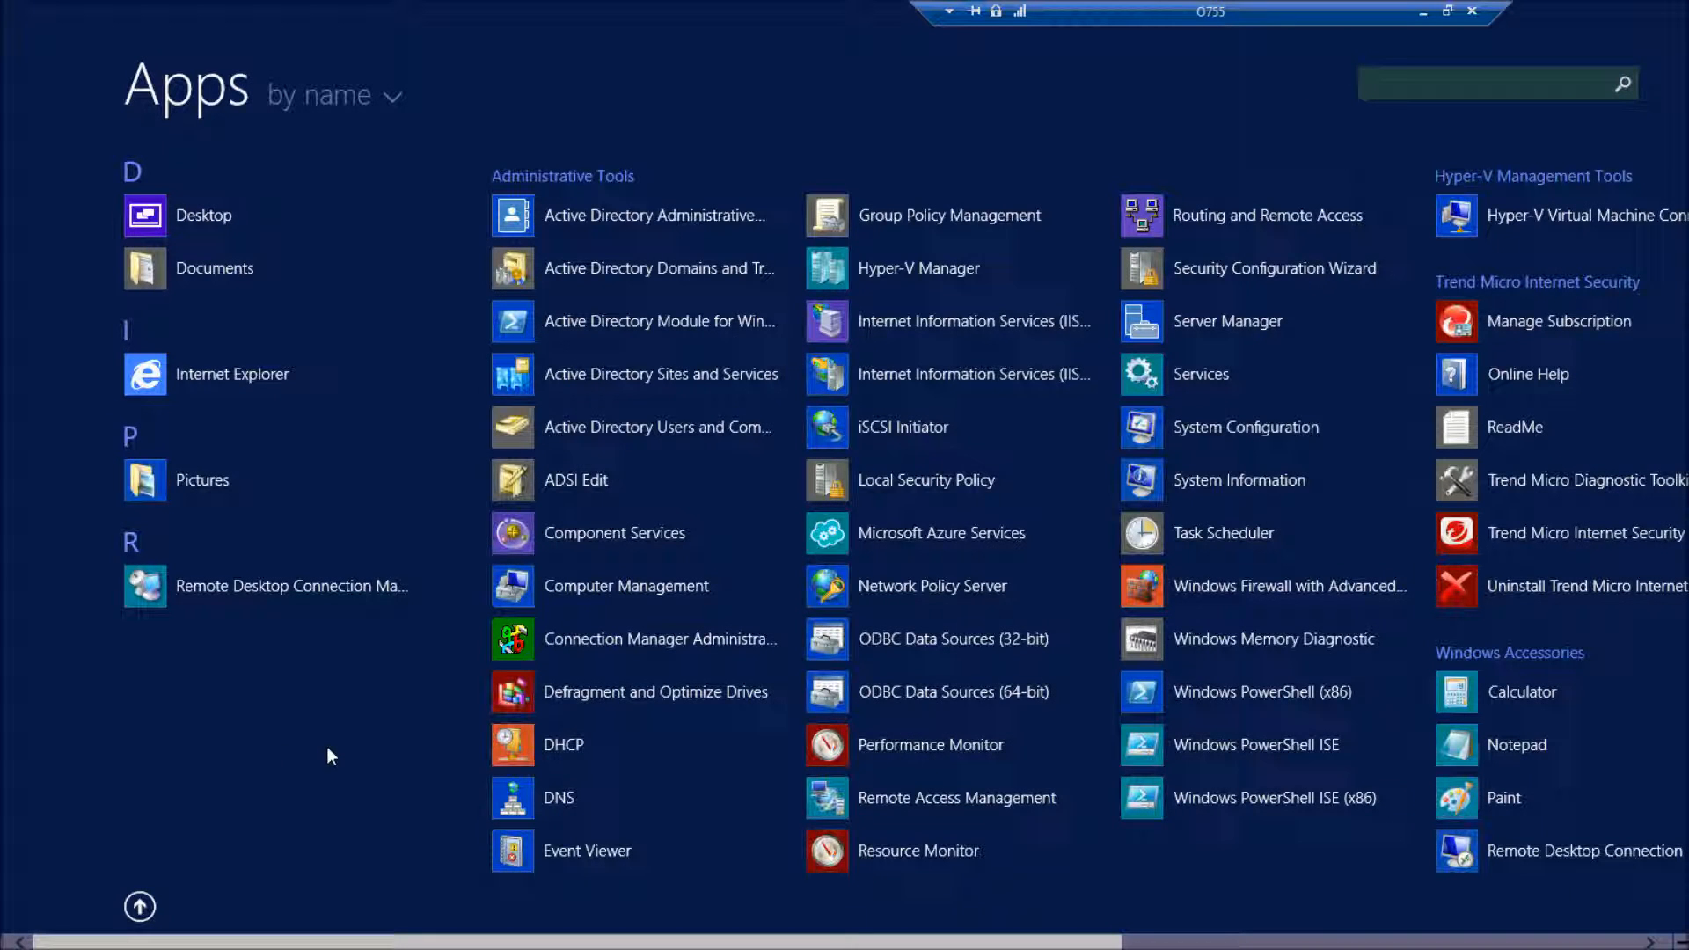
click(611, 802)
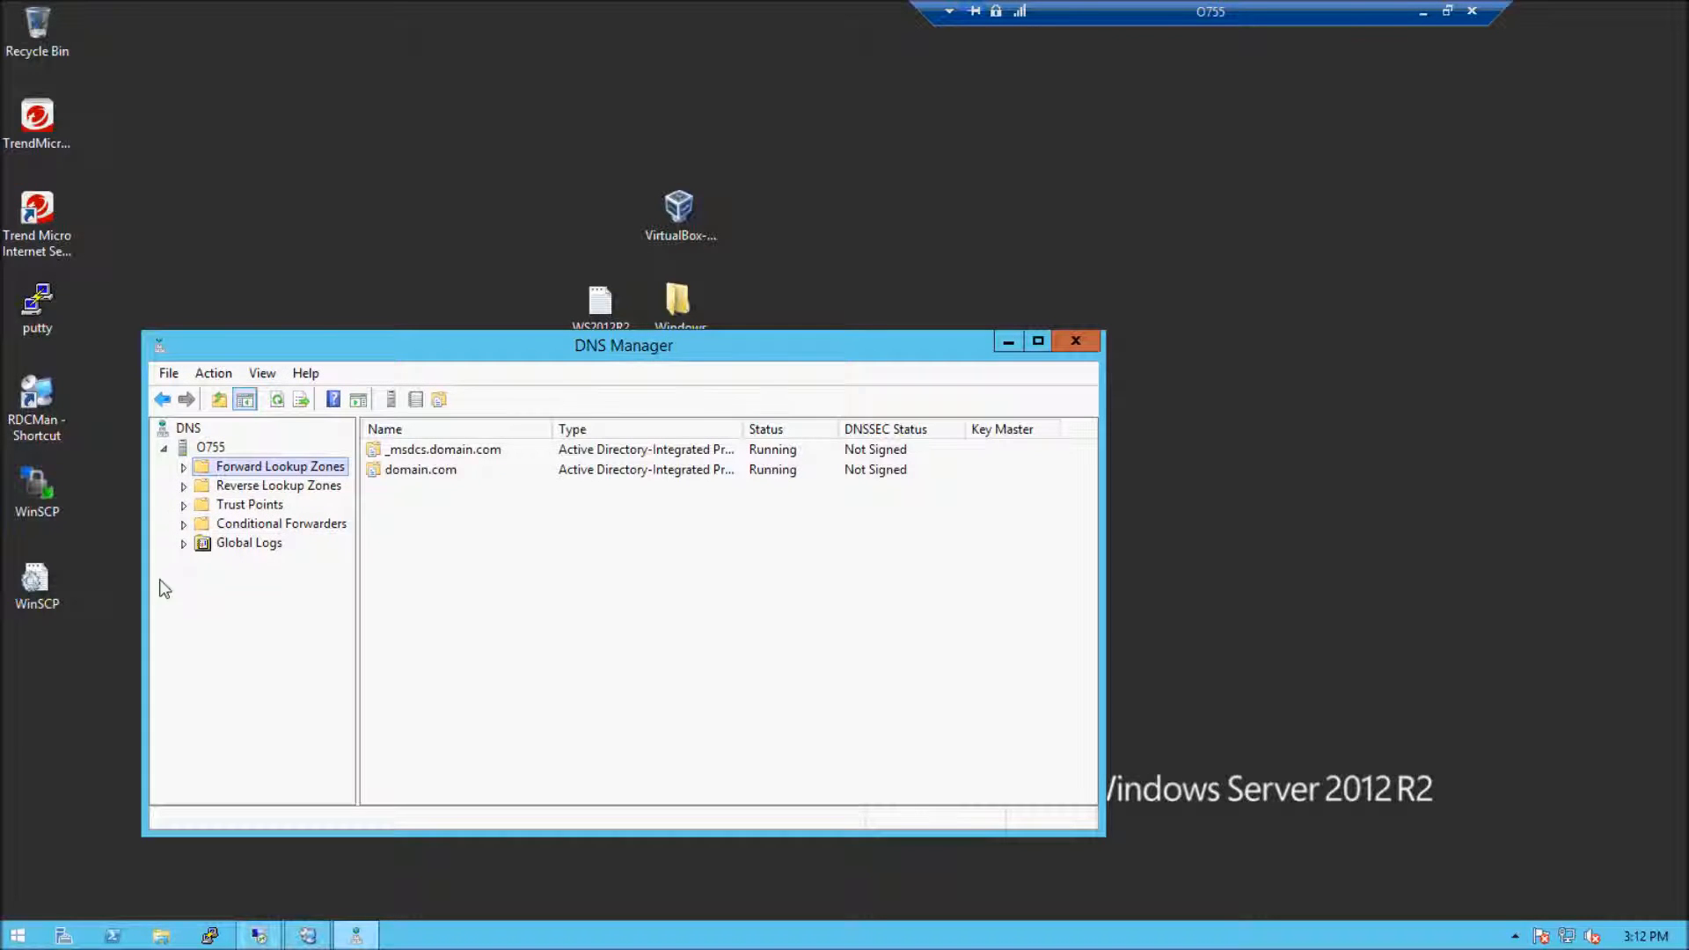
click(184, 467)
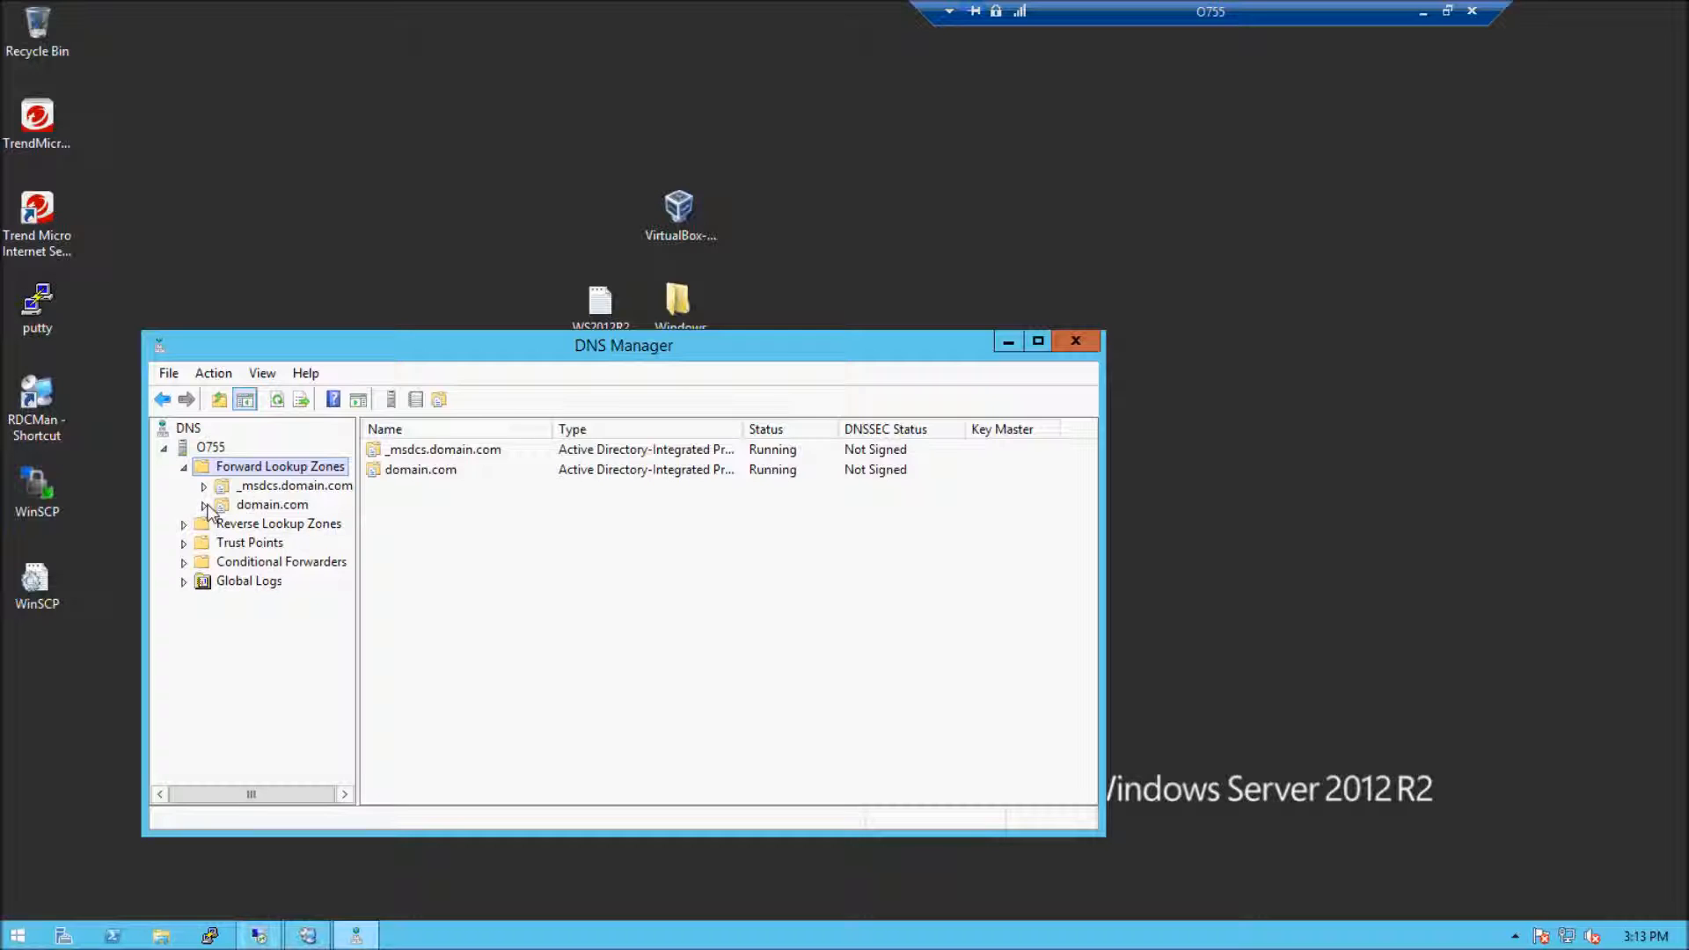
click(245, 505)
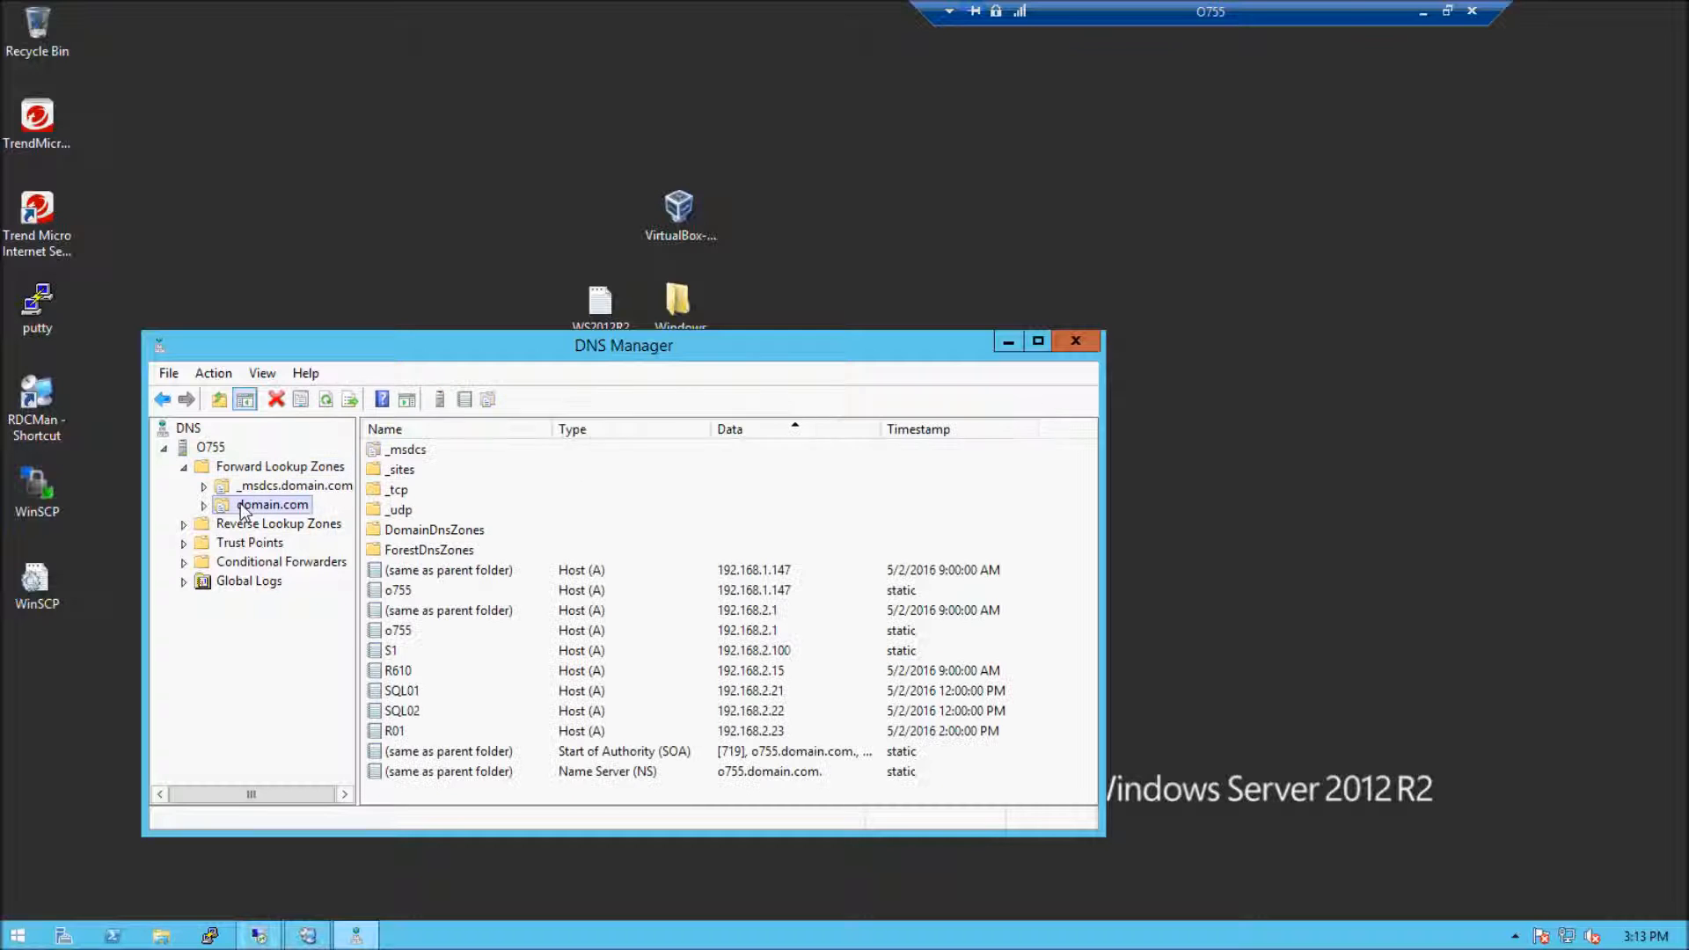
click(784, 735)
click(1401, 466)
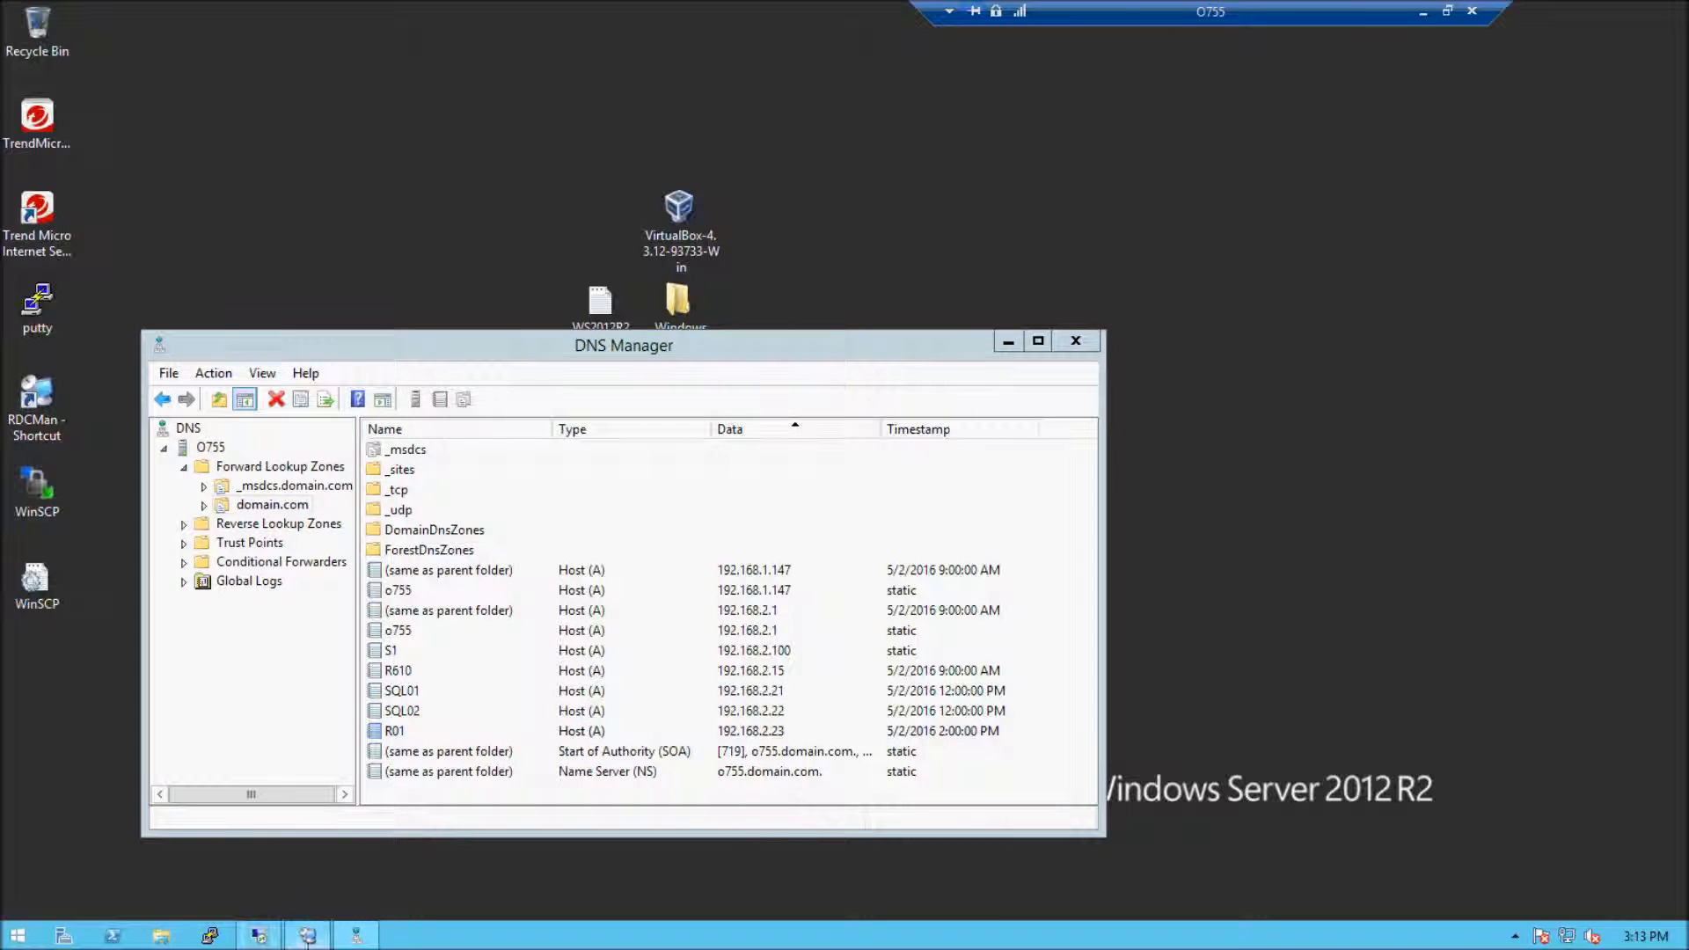
Return to the R610 session and complete the IPv4 settings: address 192.168.2.24, mask 255.255.255.0, gateway and preferred DNS server 192.168.2.1
click(256, 937)
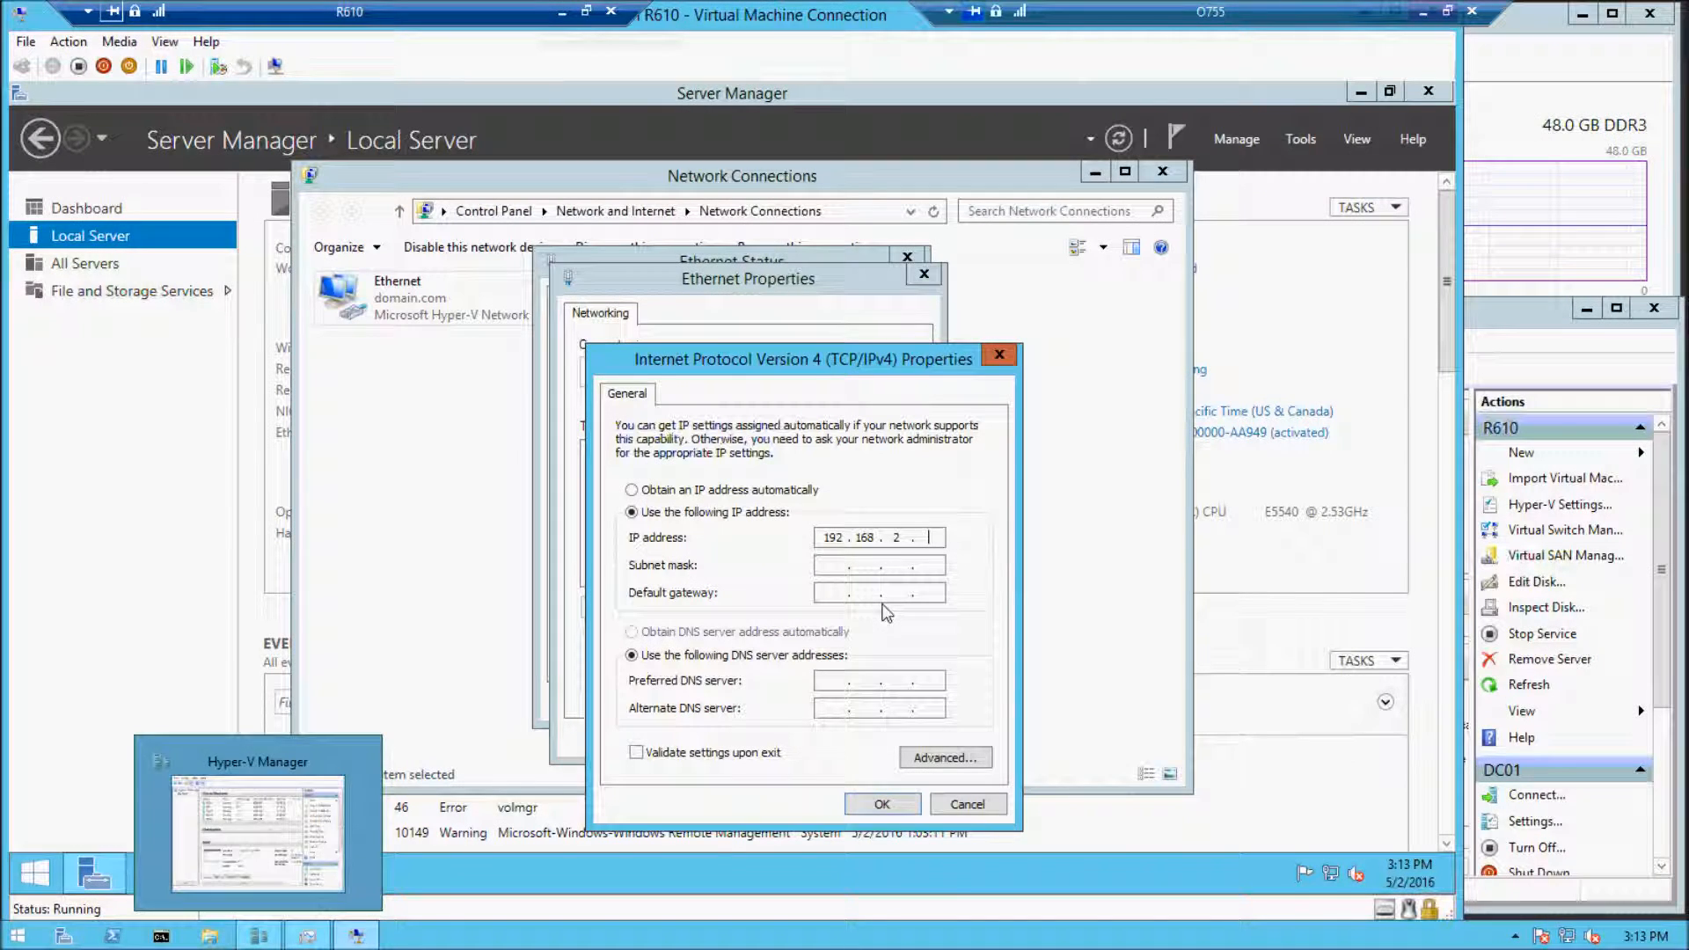
key(Tab)
click(931, 538)
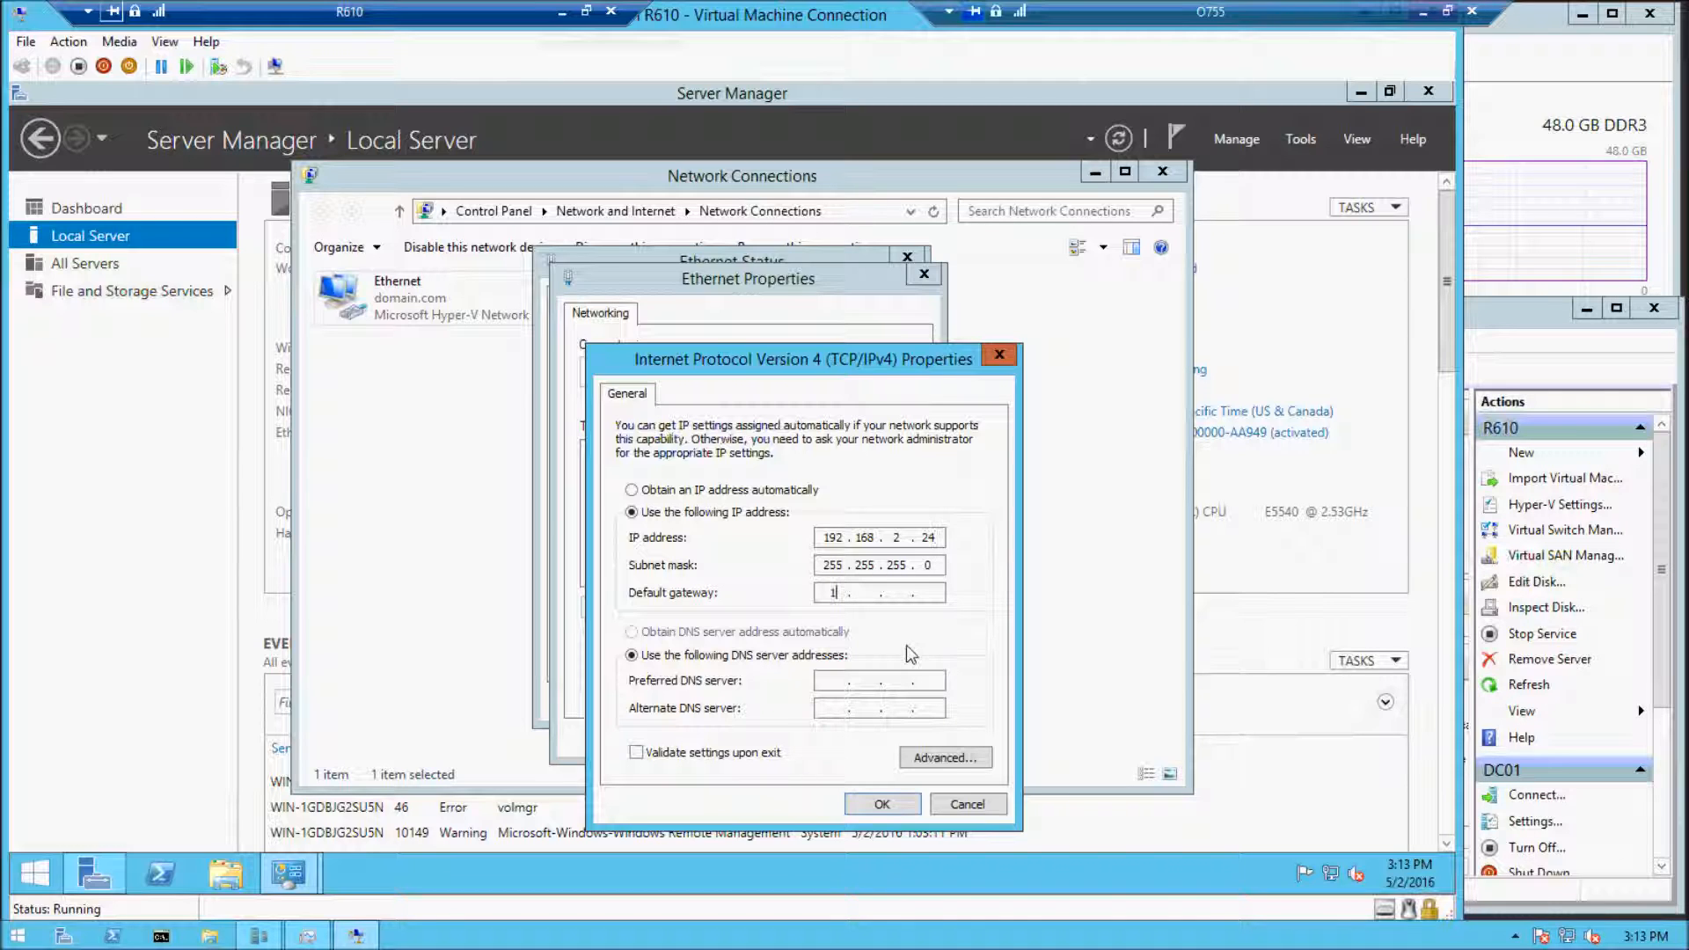
text(192.168.2.1192.168.2.1)
click(883, 804)
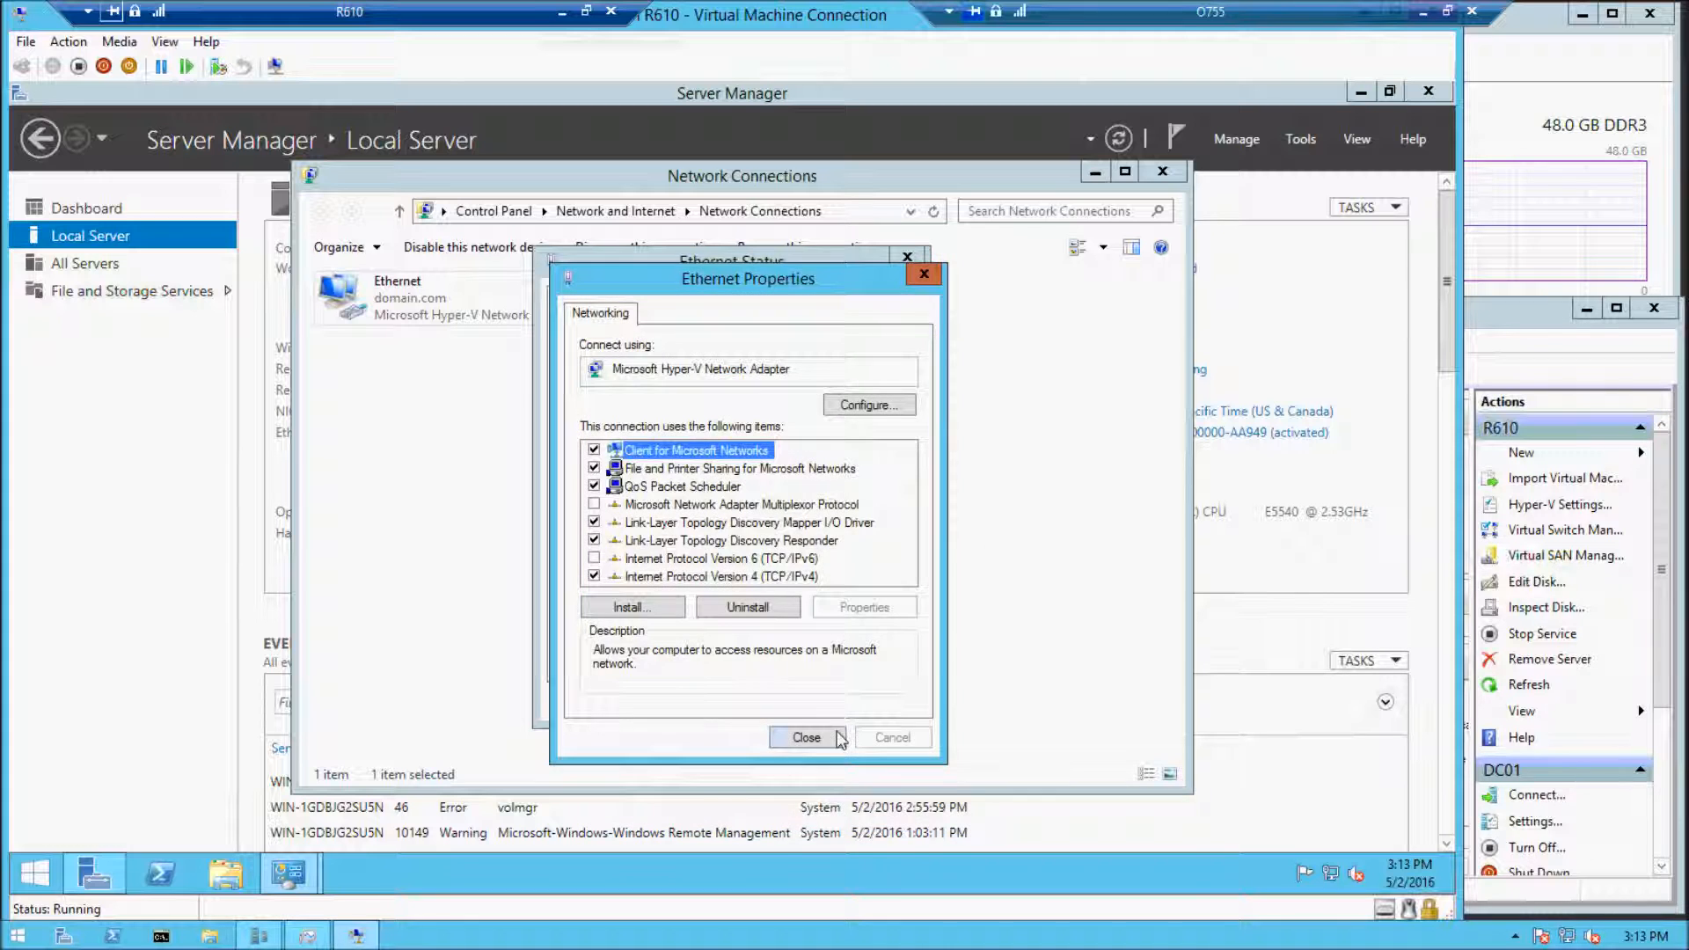
Close the Ethernet dialogs and the Network Connections window, allowing device discovery on the new network
click(807, 737)
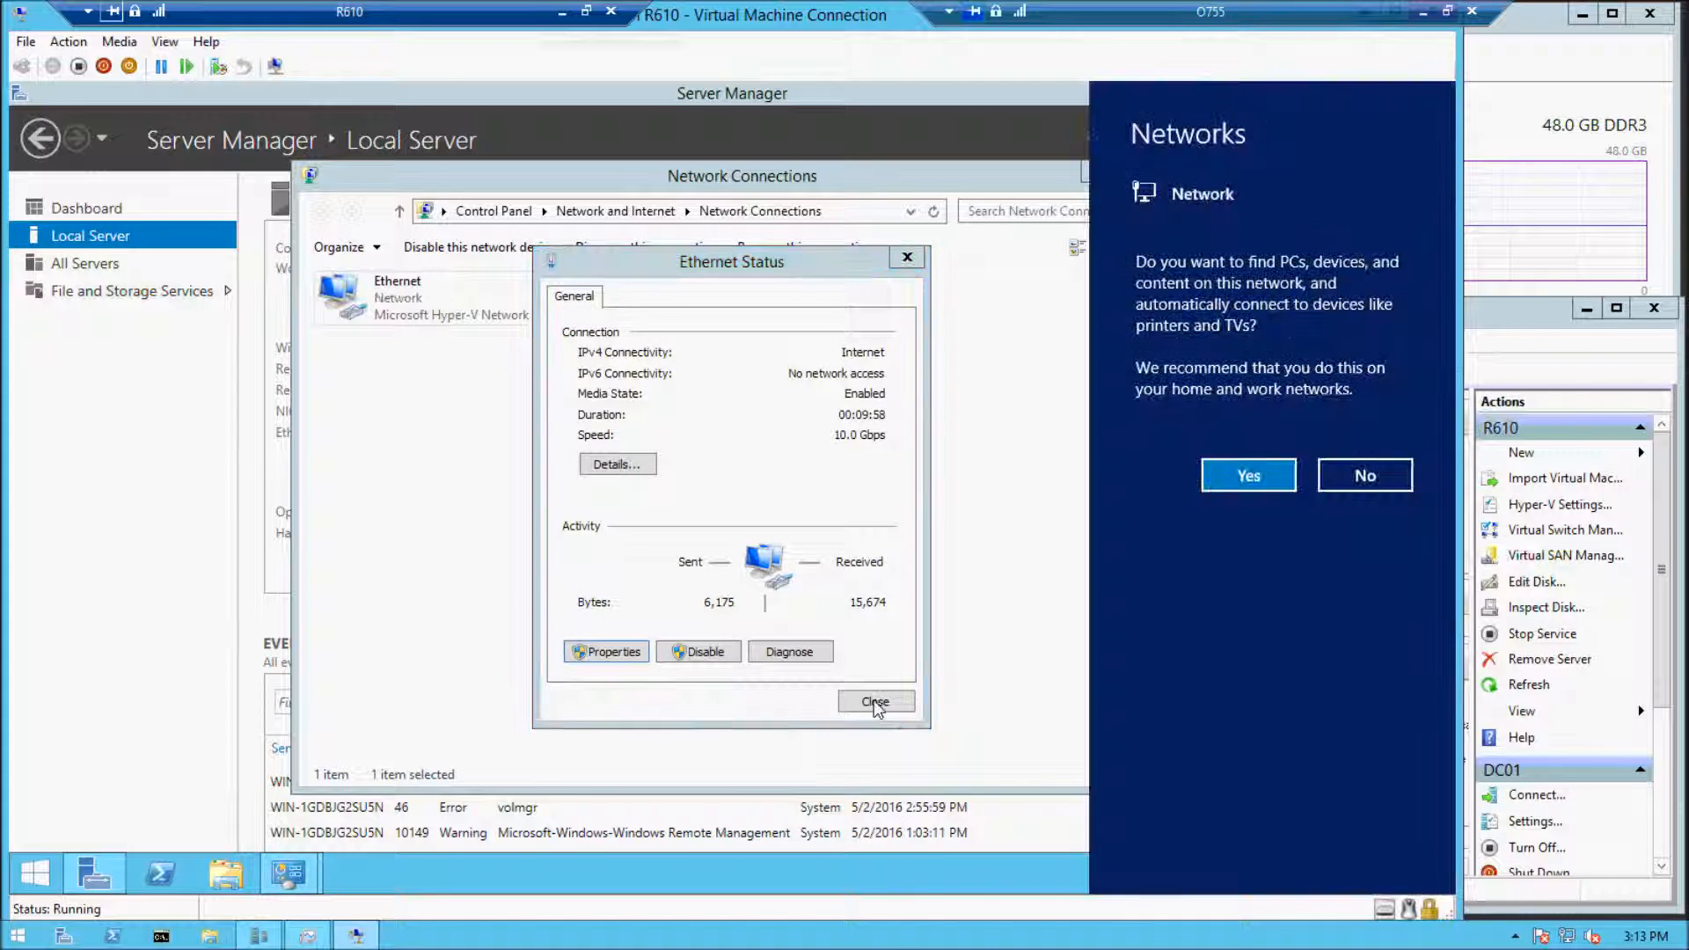
click(1248, 475)
click(875, 701)
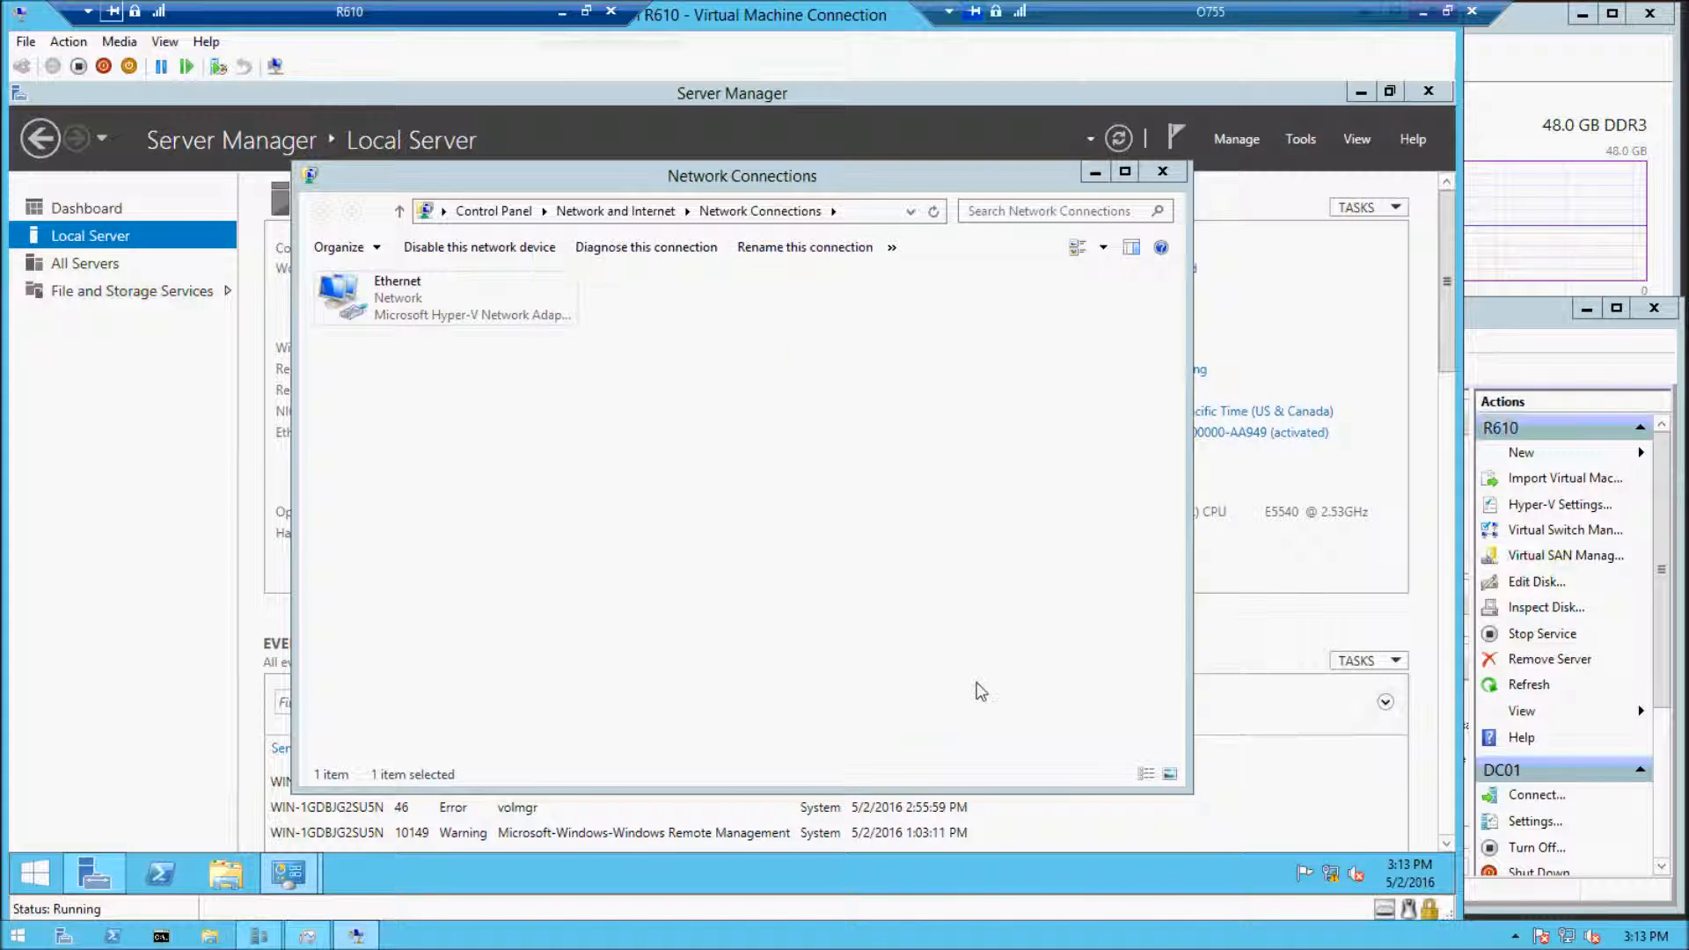
click(973, 691)
click(1162, 172)
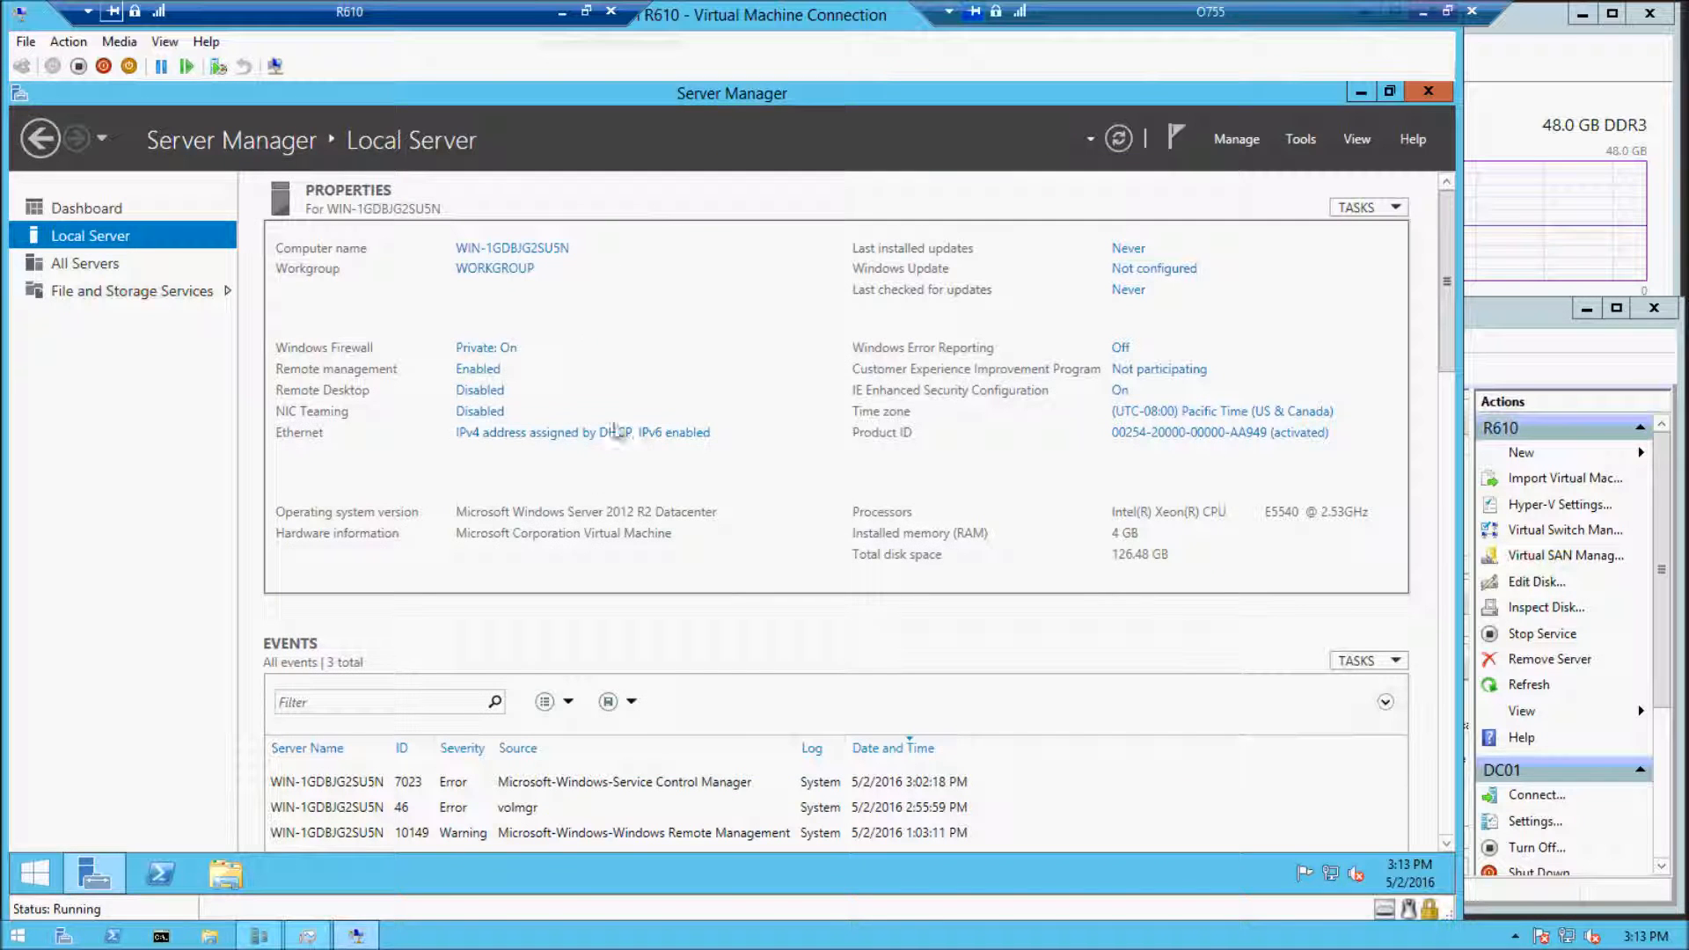
Open the computer name and domain settings from the workgroup property and set the computer name to VM01
click(506, 271)
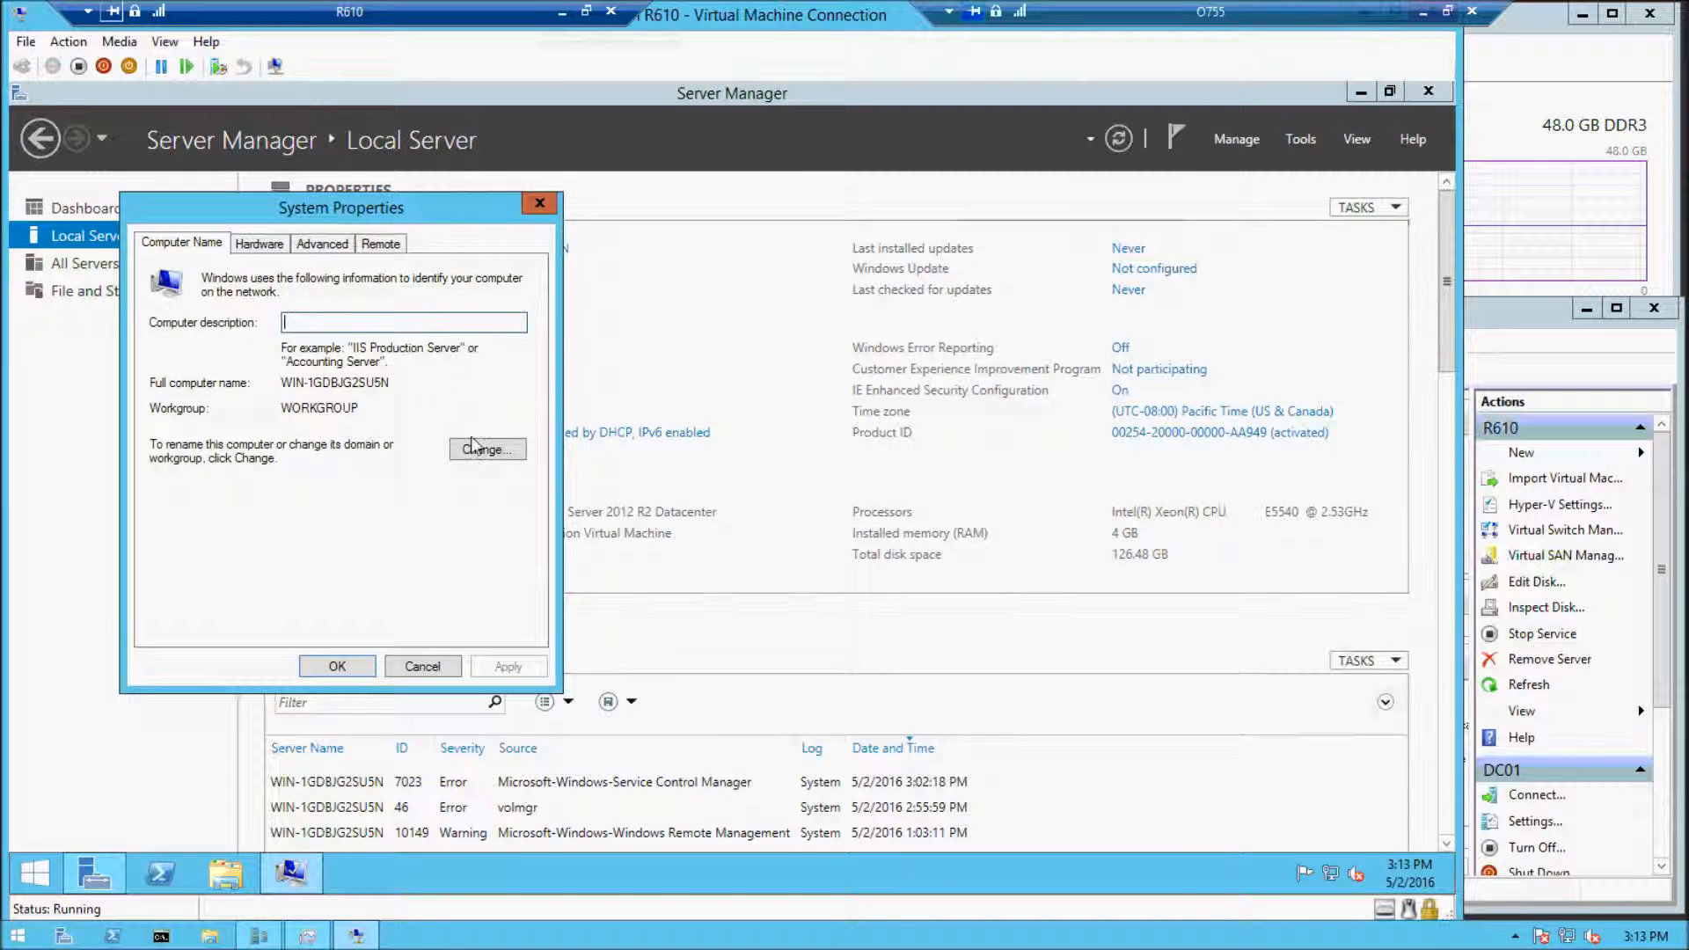
click(500, 452)
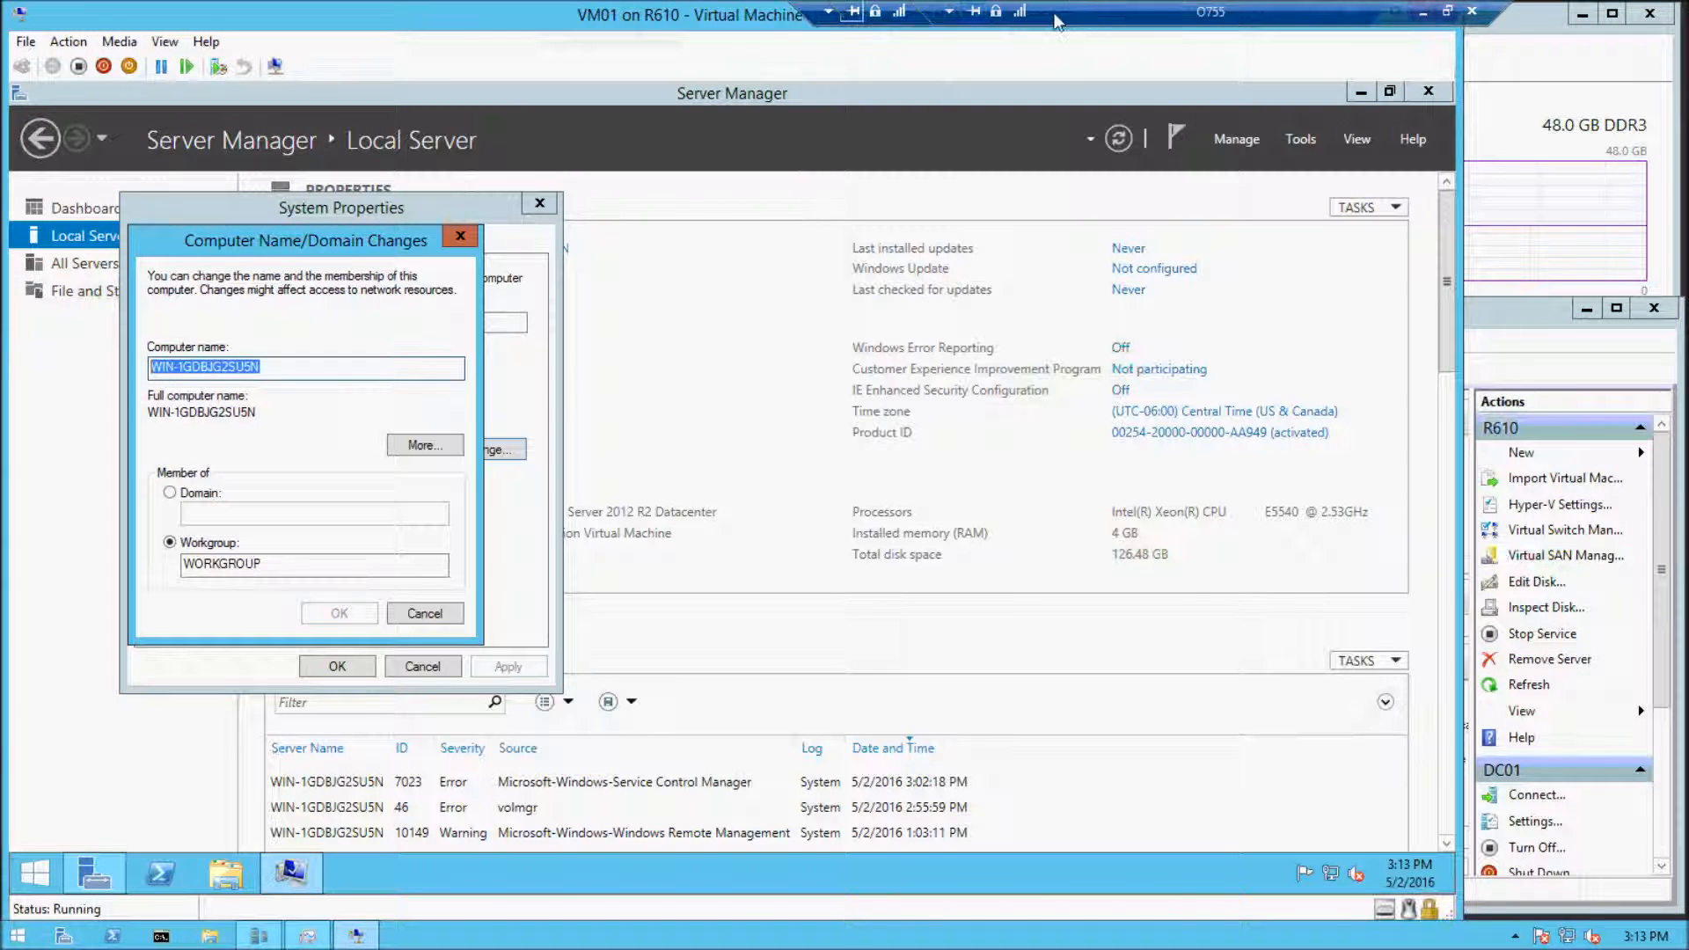
click(283, 369)
drag(286, 368, 44, 361)
text(VM)
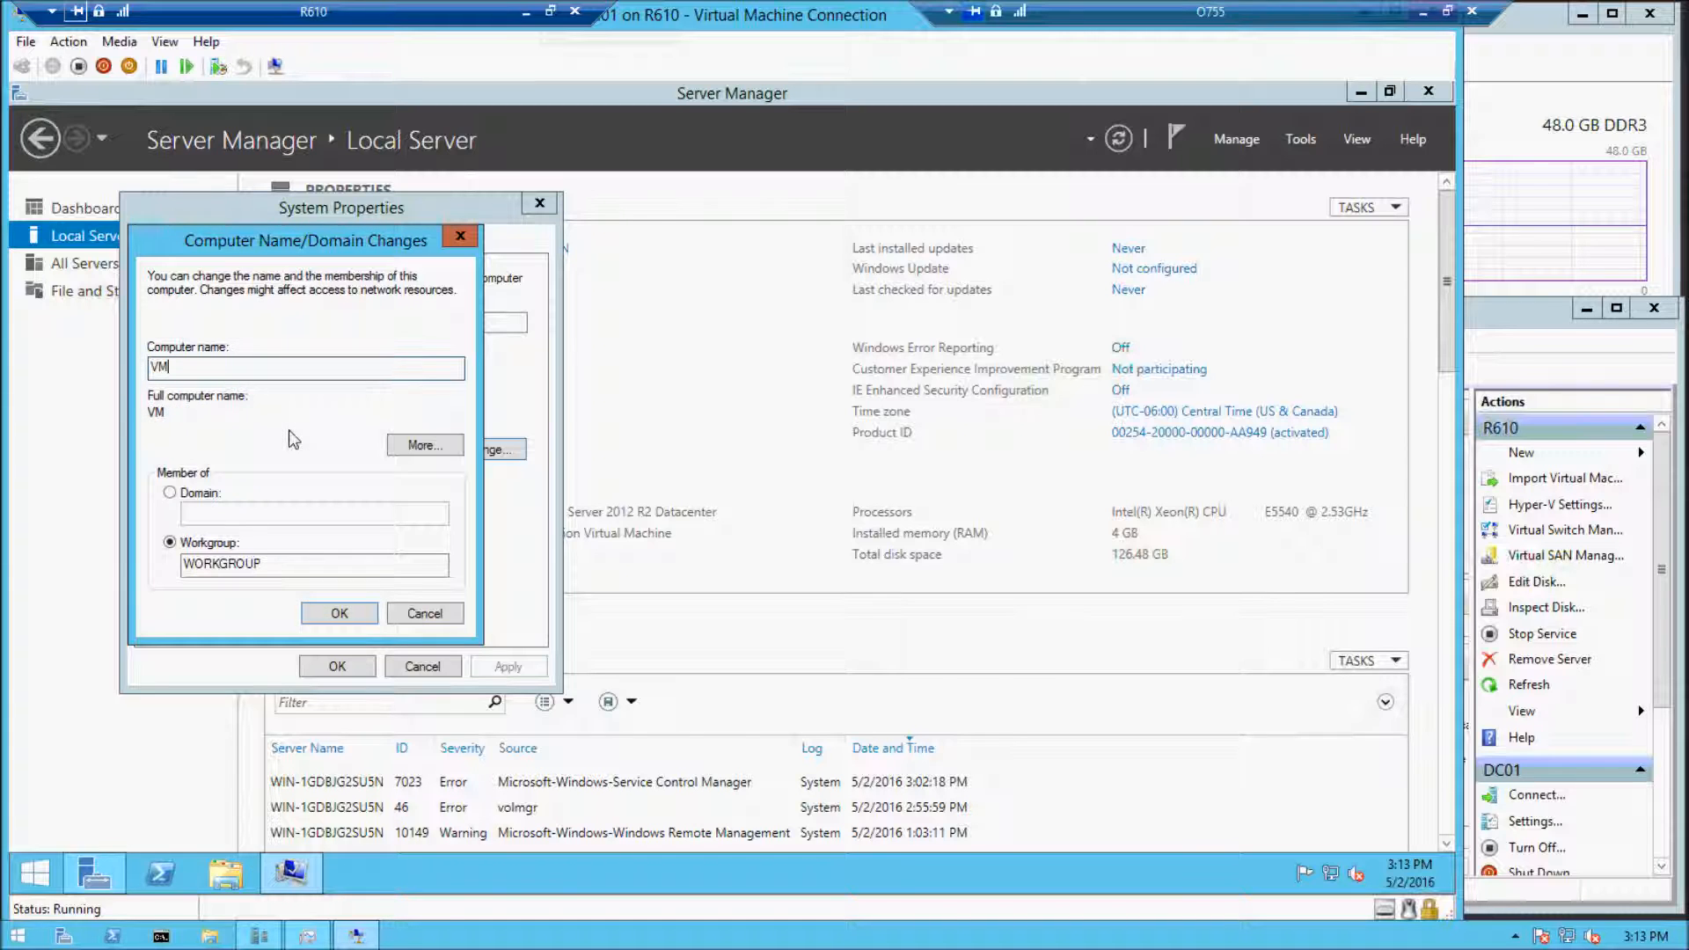
text(01)
key(Tab)
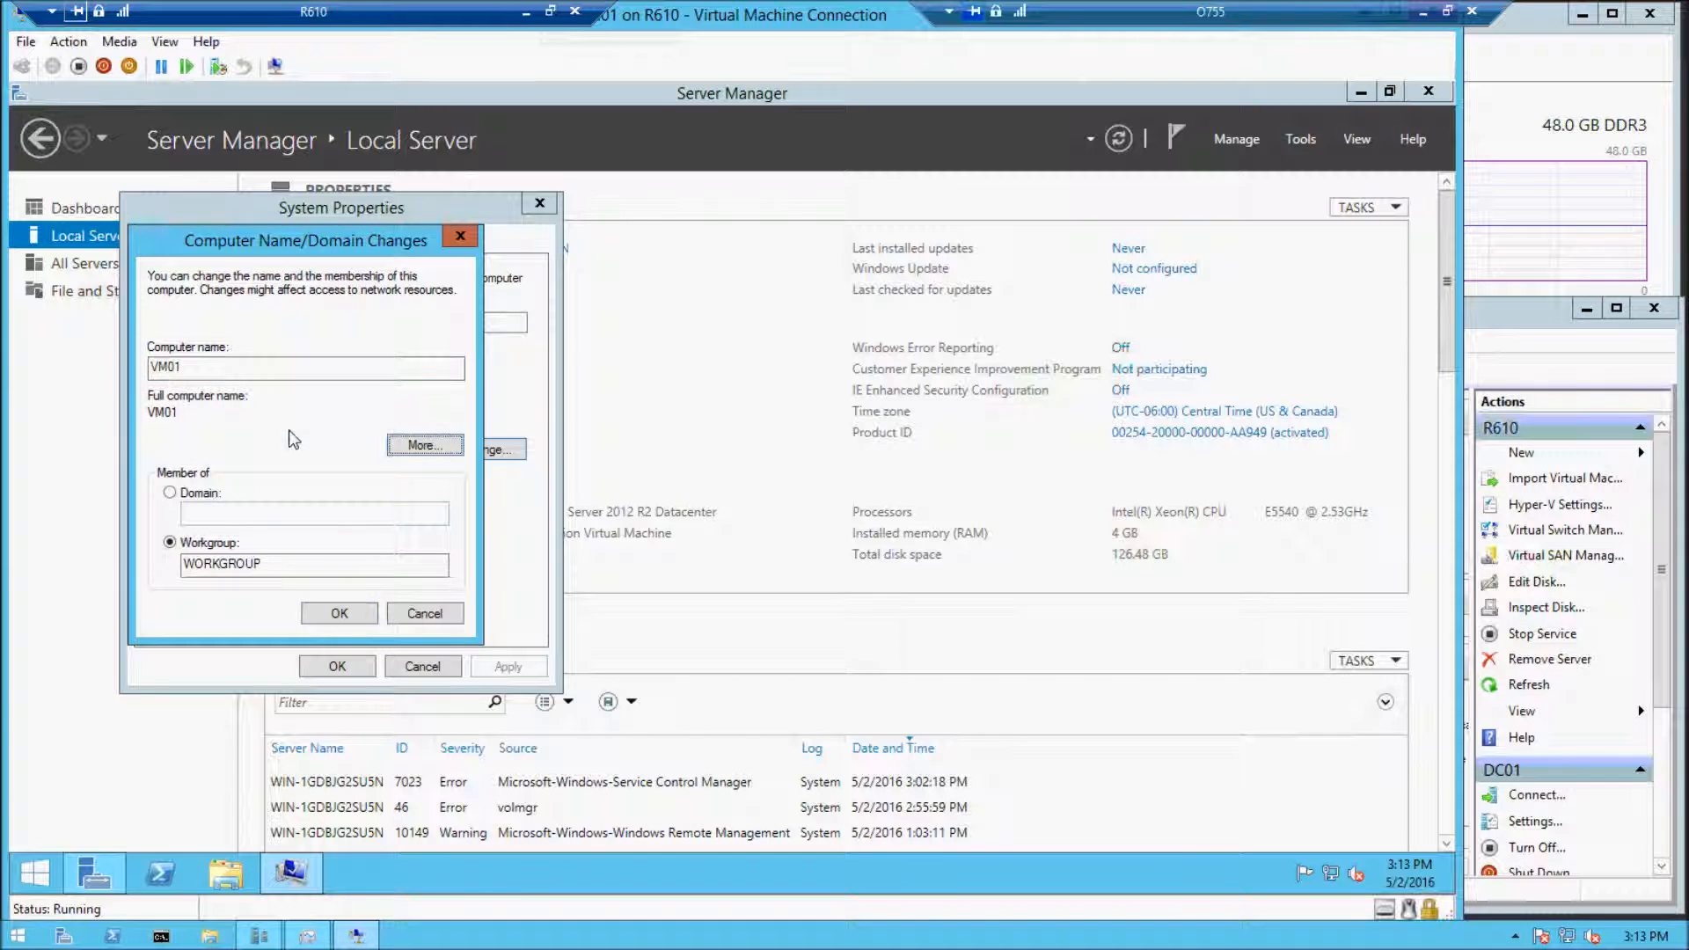
Make the computer a member of the domain named domain, submitting the administrator account's user name and password
click(201, 494)
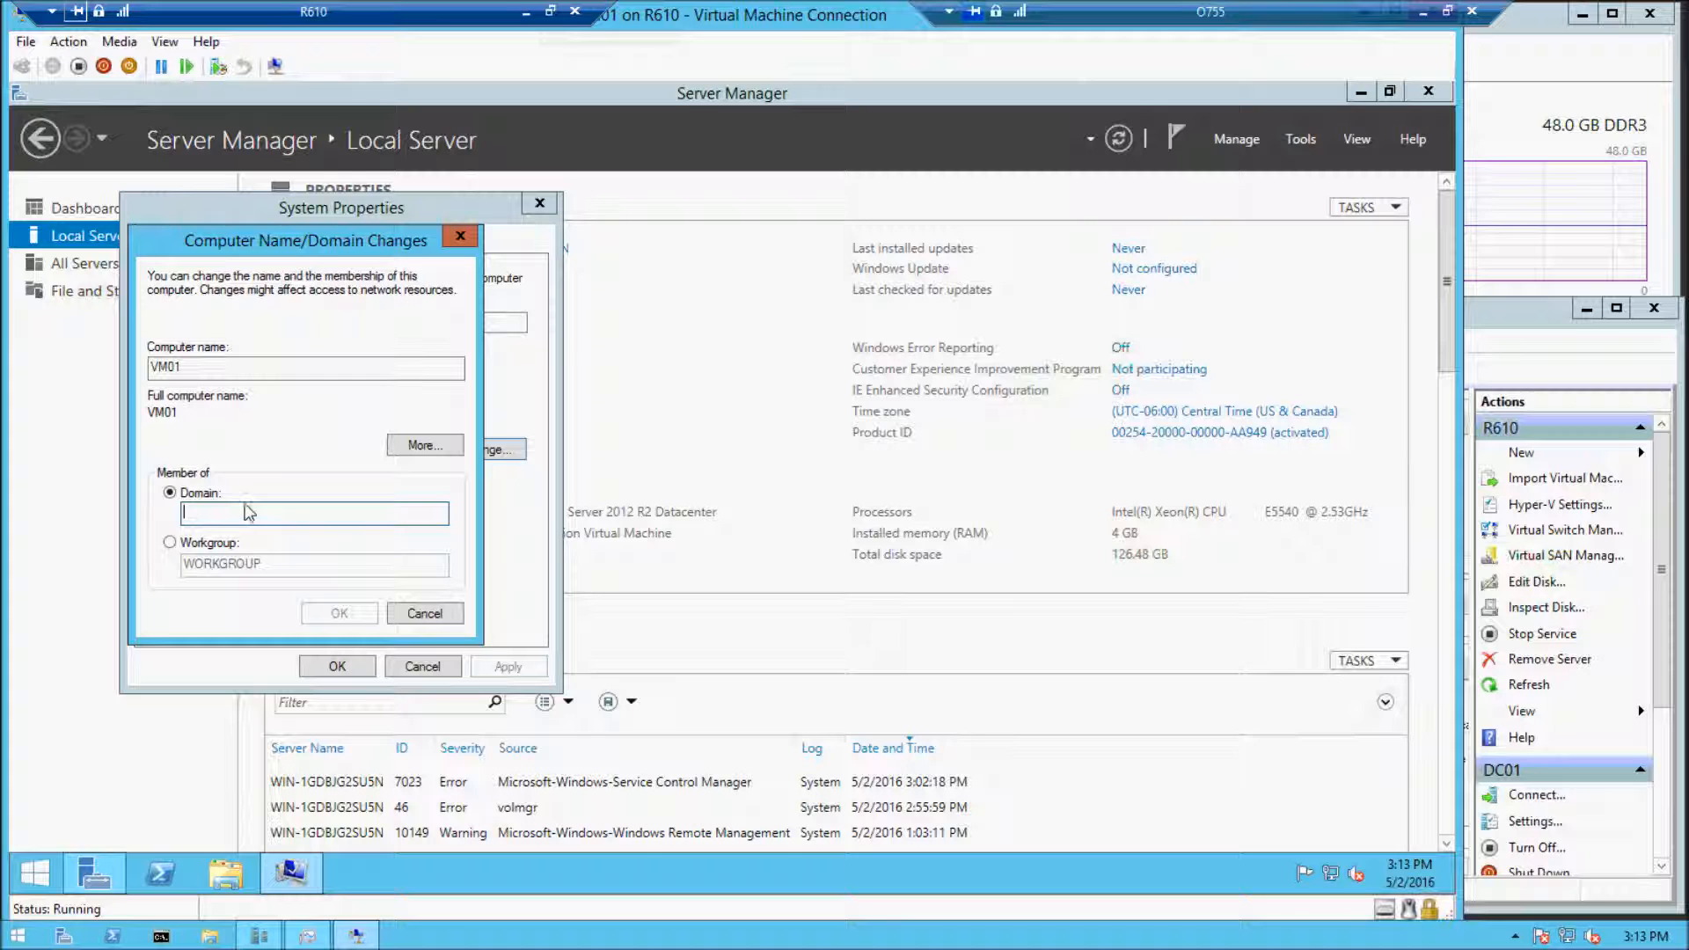
text(do)
key(BackSpace)
key(BackSpace)
text(domain)
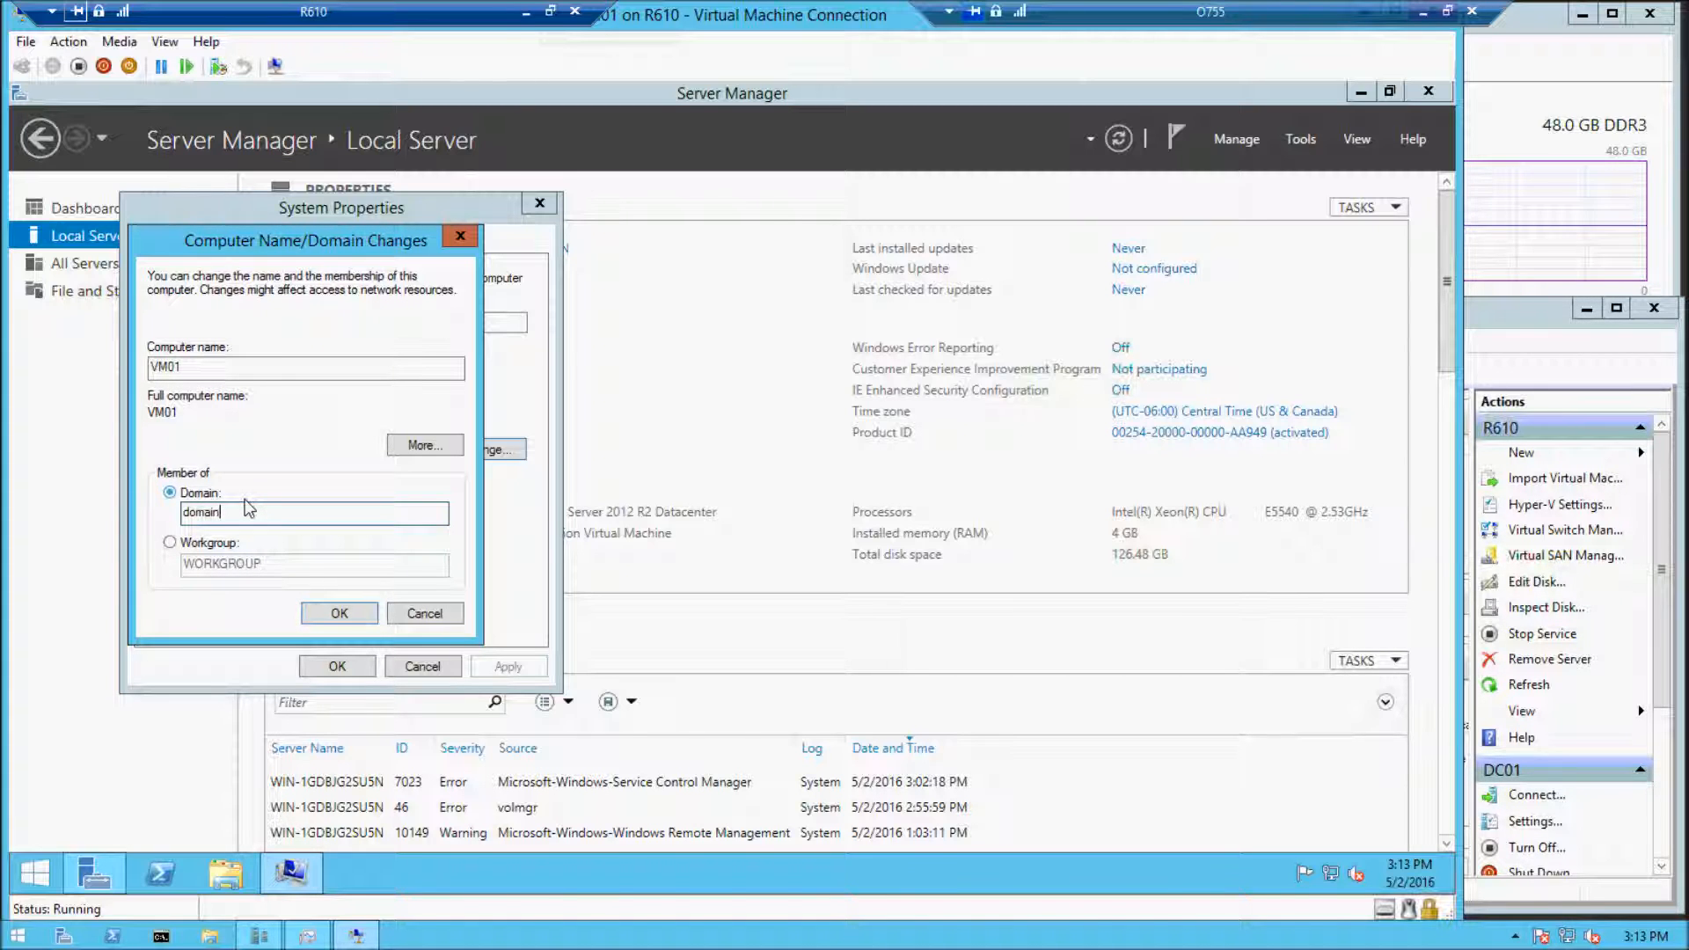
key(Return)
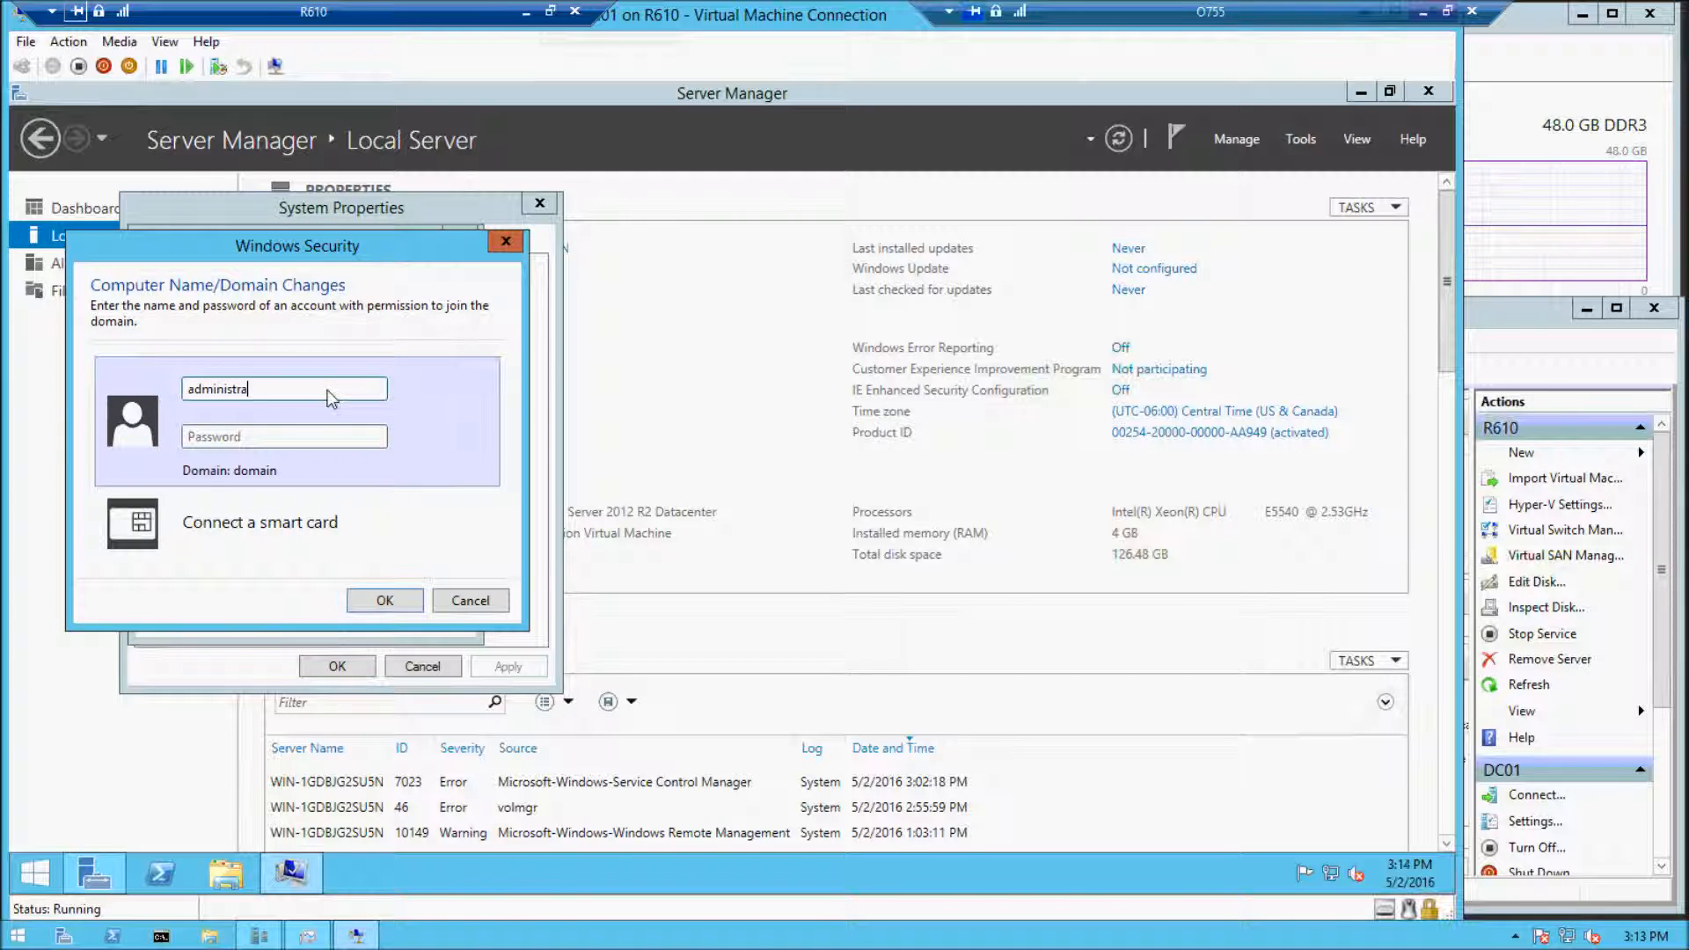
text(••)
key(Return)
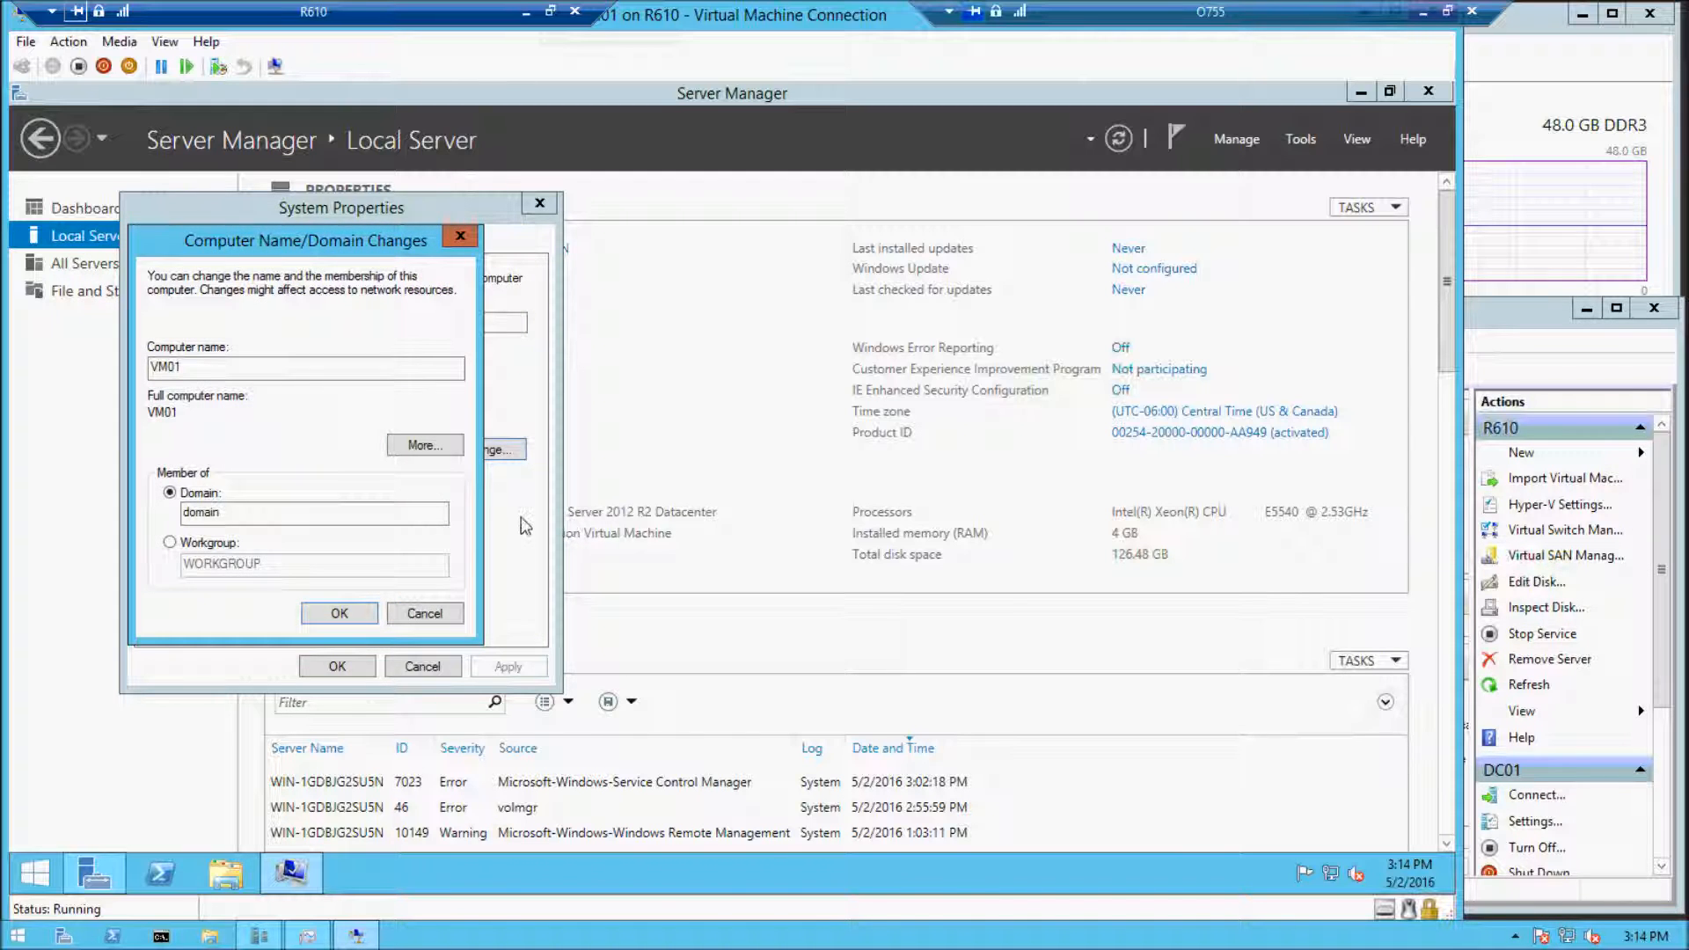